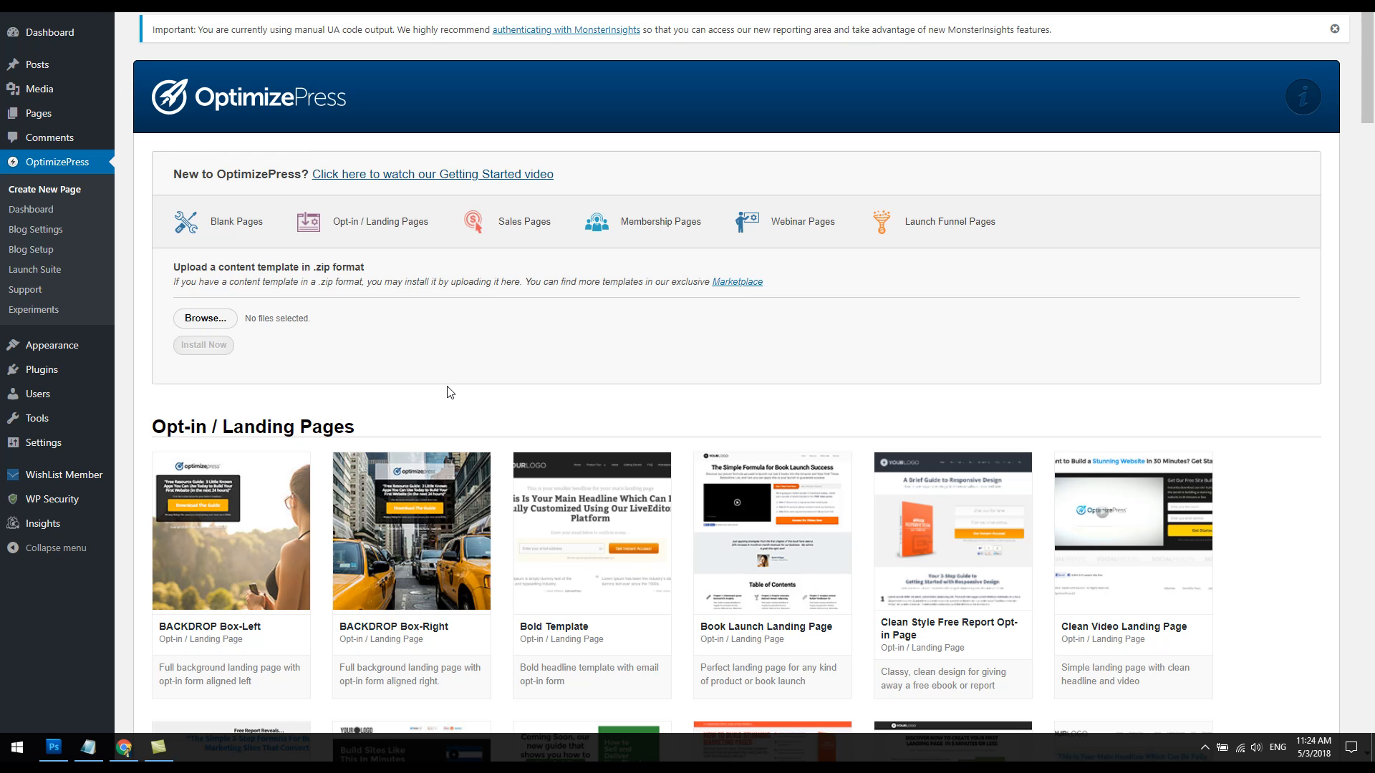
Create a new page named "Test" from the blank page template "Template Style 1 - Full-Width".
{"action": "scroll", "coordinate": [427, 345], "scroll_direction": "down", "scroll_amount": 2}
{"action": "scroll", "coordinate": [431, 337], "scroll_direction": "down", "scroll_amount": 2}
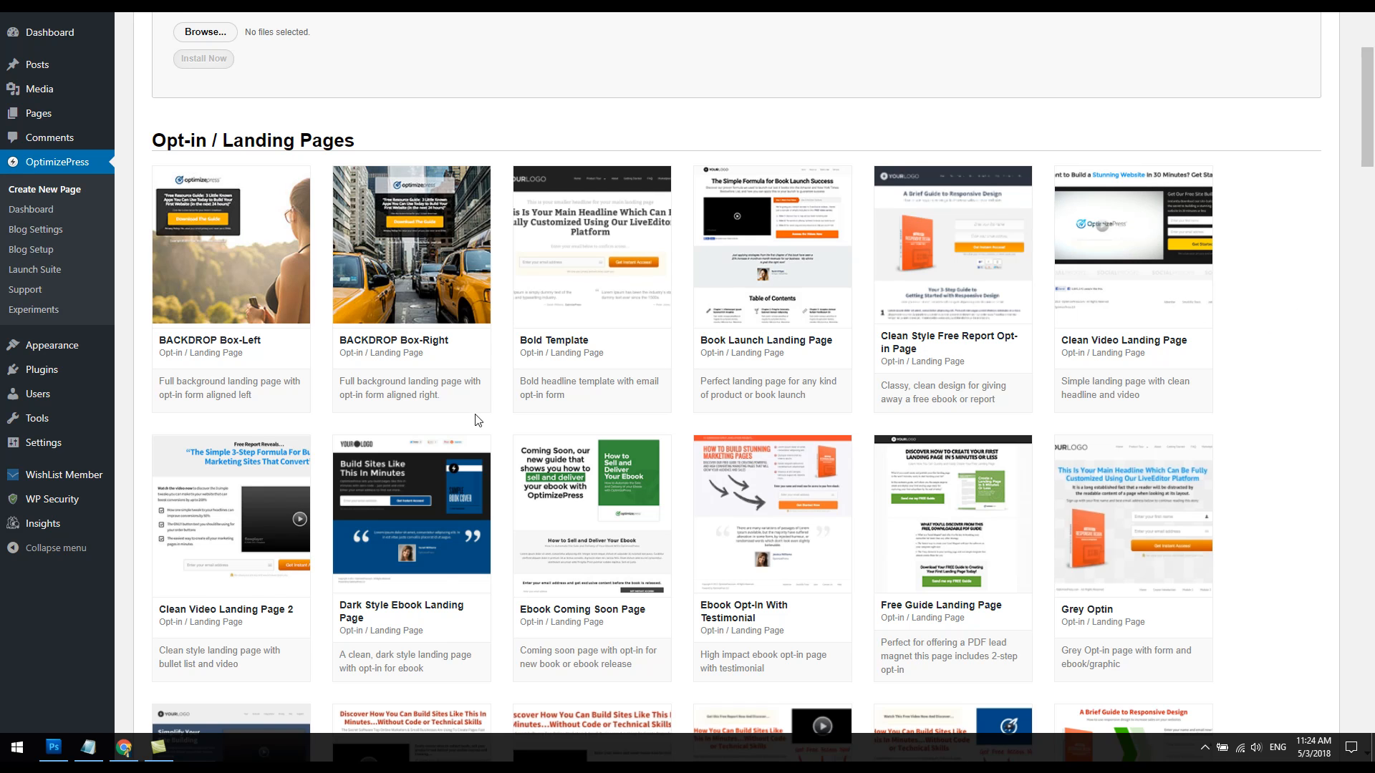
{"action": "scroll", "coordinate": [476, 419], "scroll_direction": "down", "scroll_amount": 4}
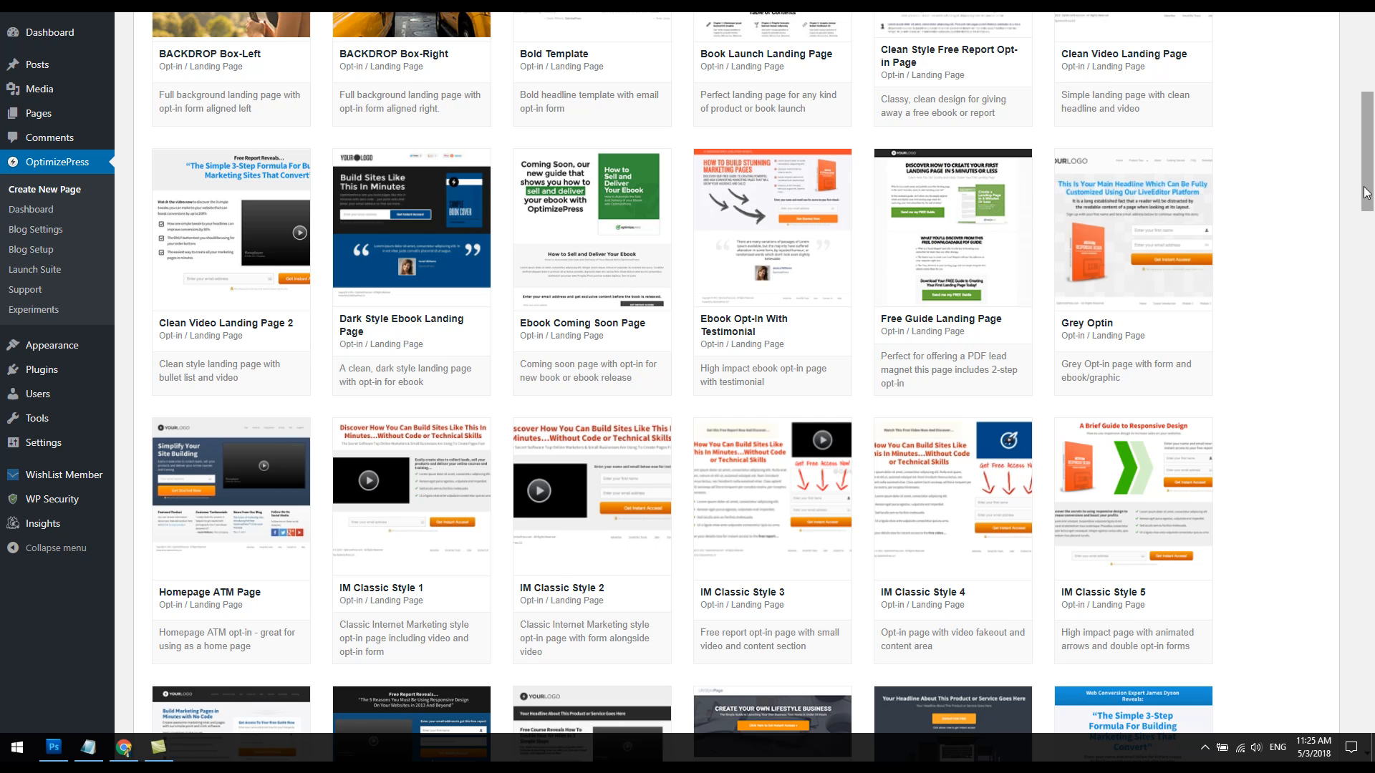
{"action": "left_click_drag", "start_coordinate": [1370, 194], "coordinate": [1330, 742]}
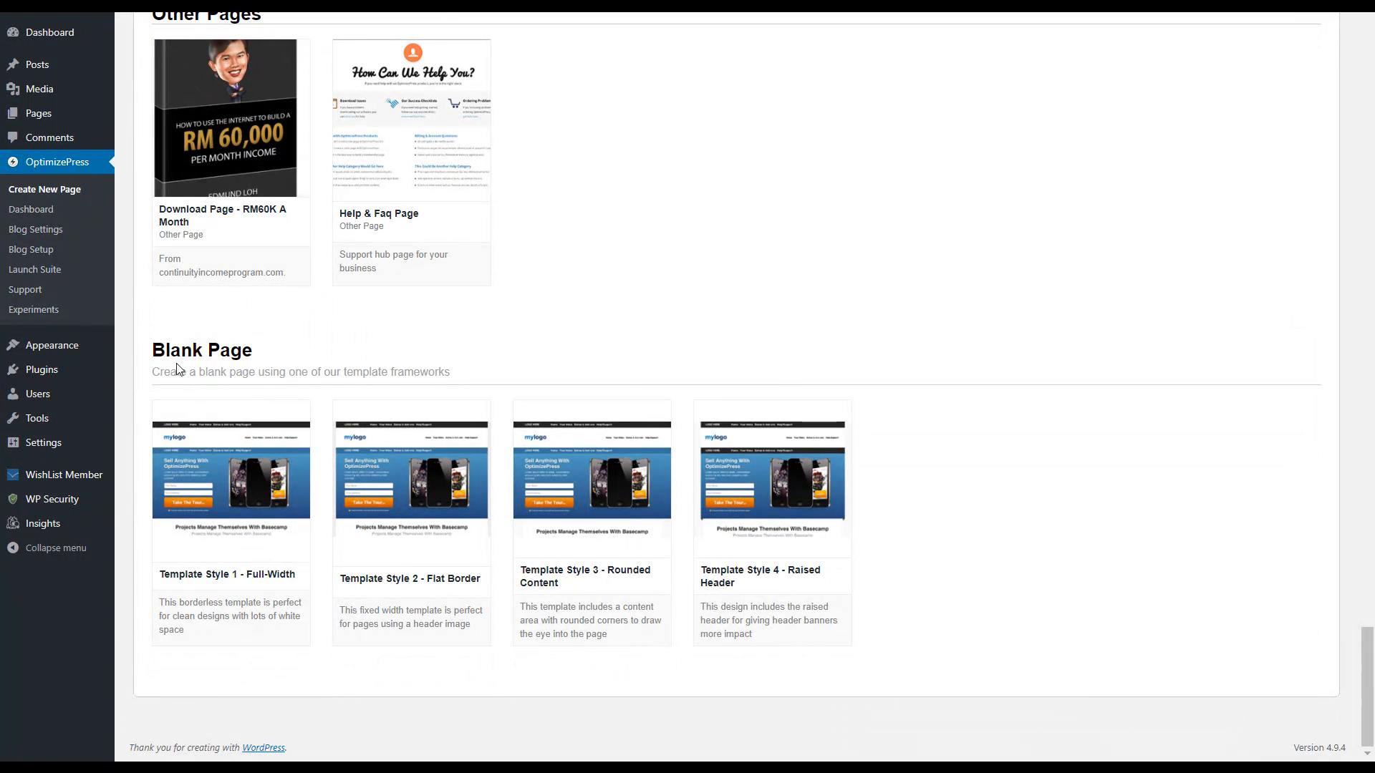
{"action": "mouse_move", "coordinate": [229, 411]}
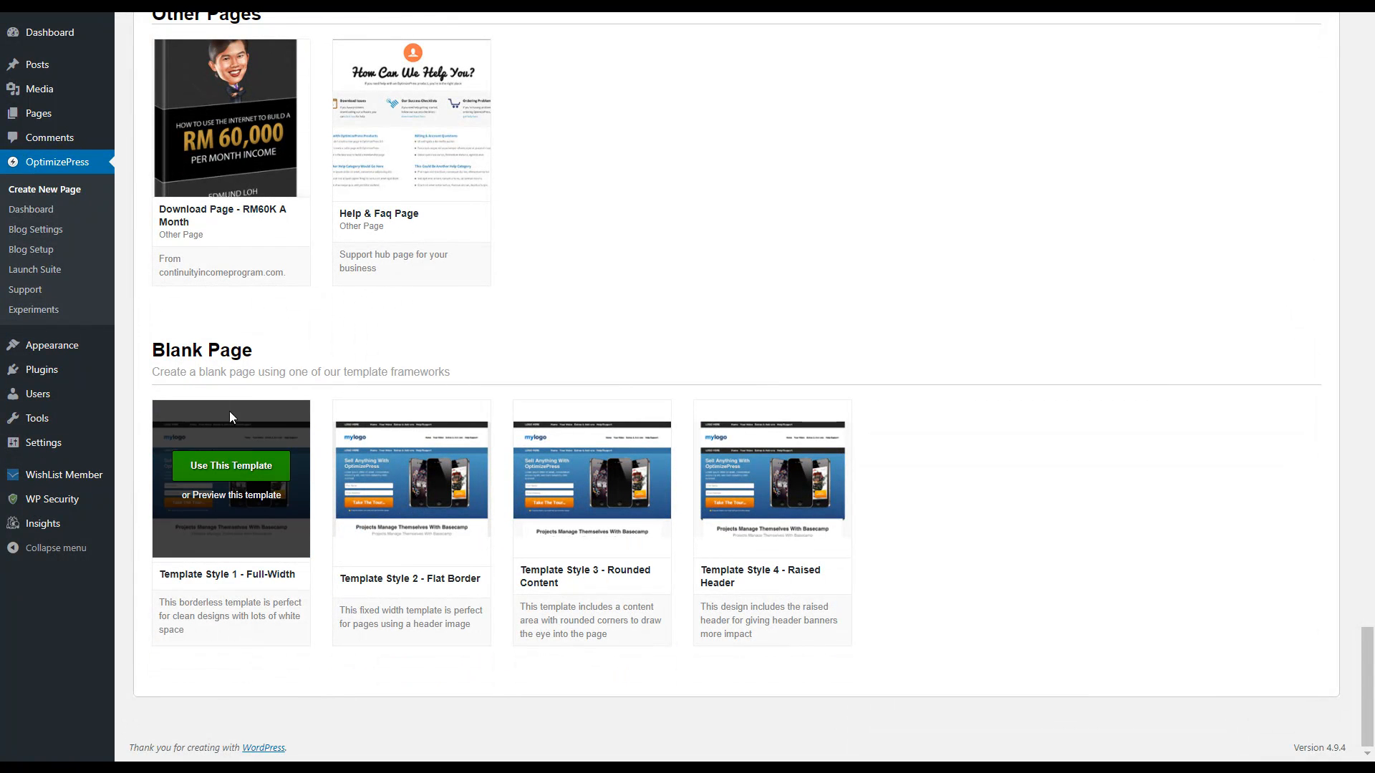
{"action": "left_click", "coordinate": [237, 473]}
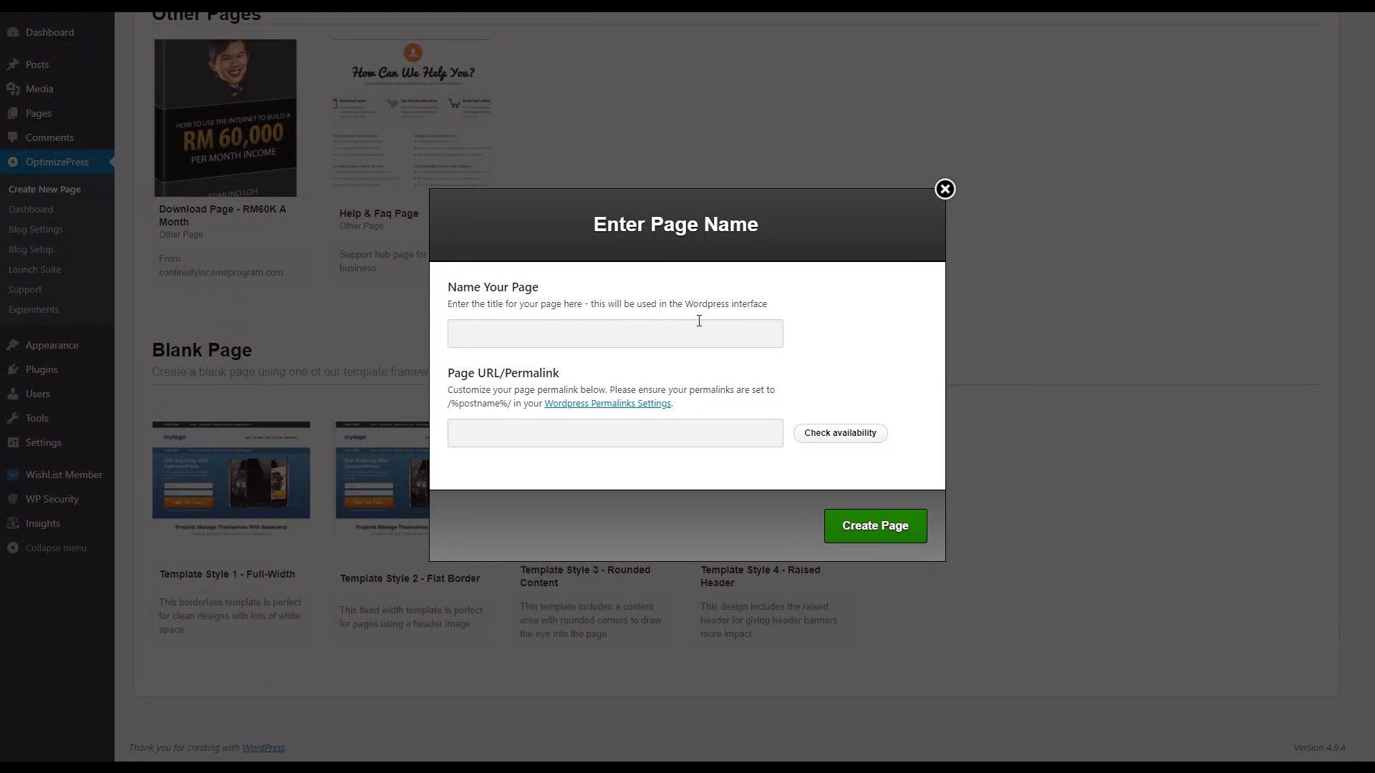
{"action": "type", "text": "Test"}
{"action": "left_click", "coordinate": [892, 535]}
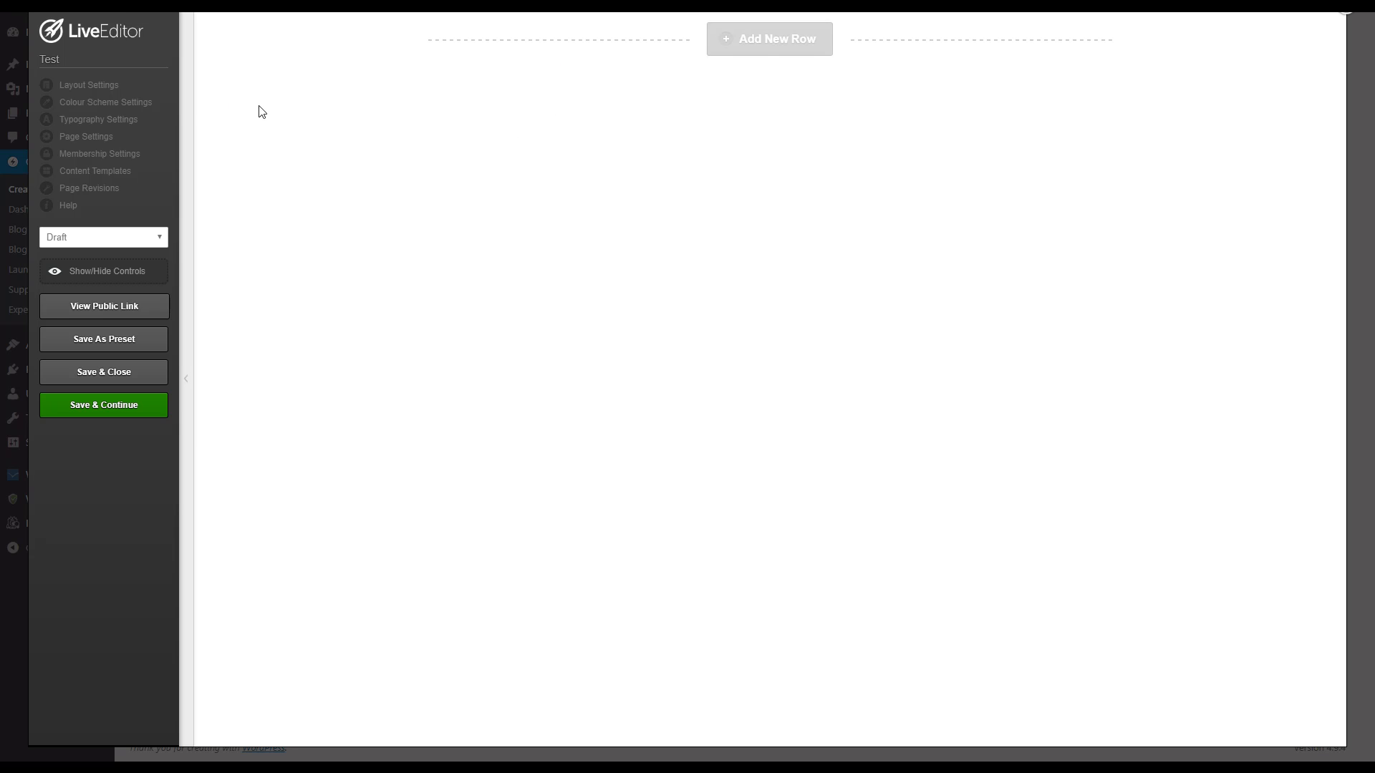
Review the page's Layout Settings and the Overall Page Colour Options within the Colour Scheme Settings.
{"action": "left_click", "coordinate": [92, 86]}
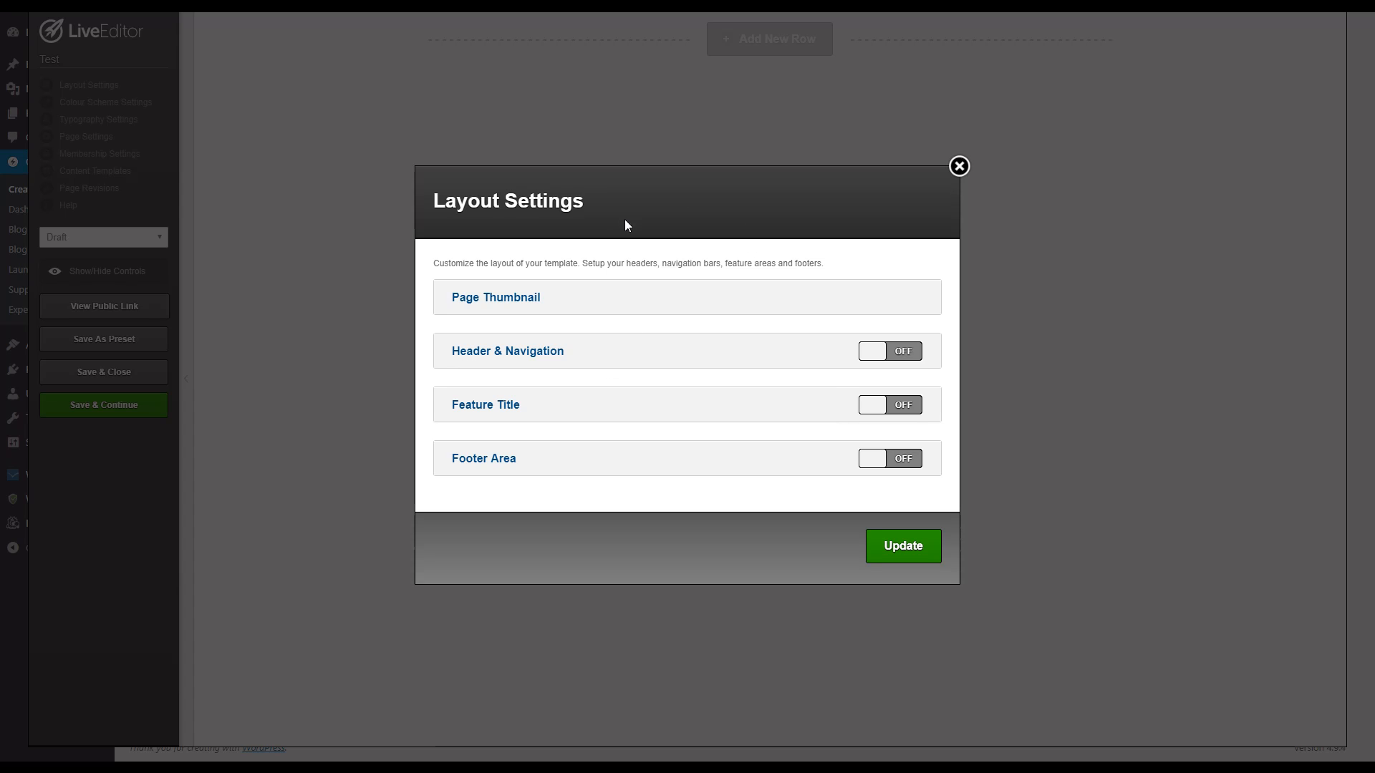
{"action": "left_click", "coordinate": [959, 167]}
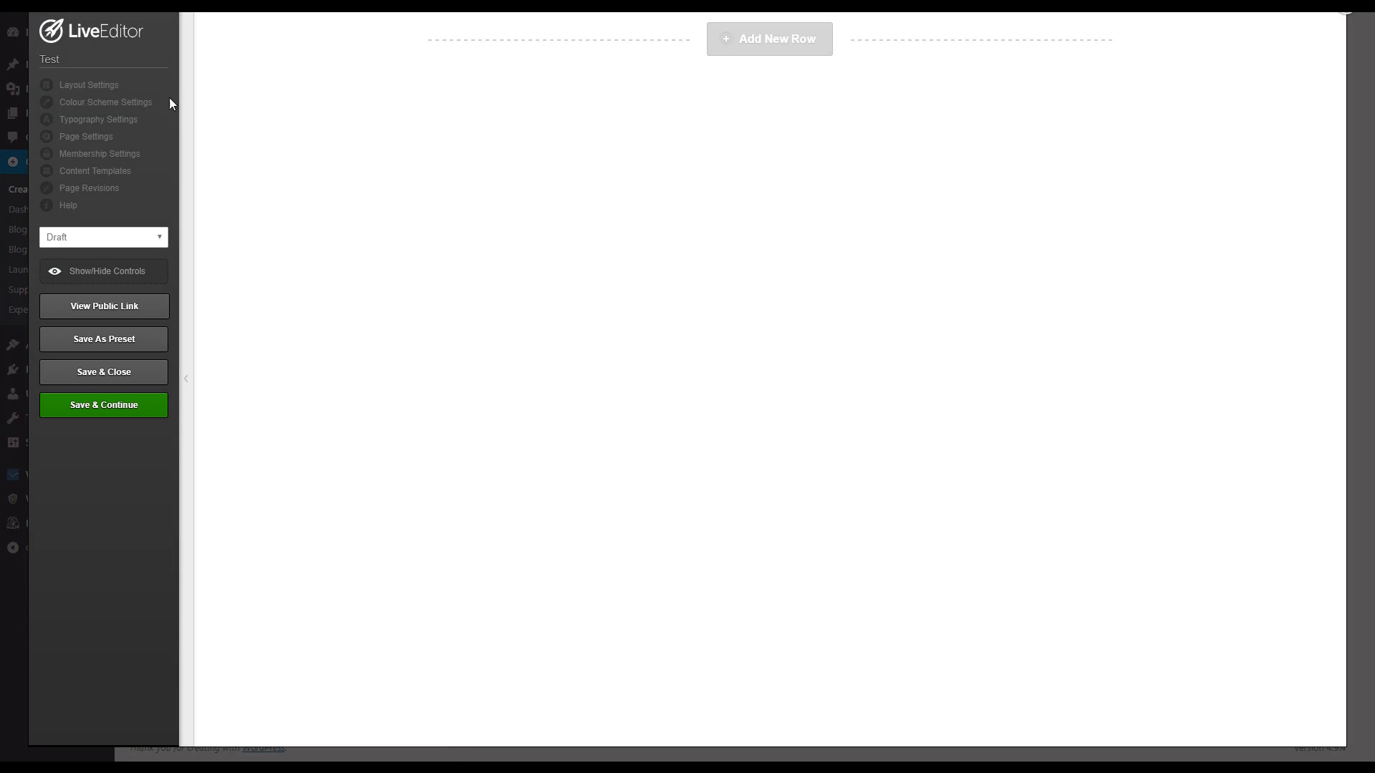
{"action": "left_click", "coordinate": [129, 105]}
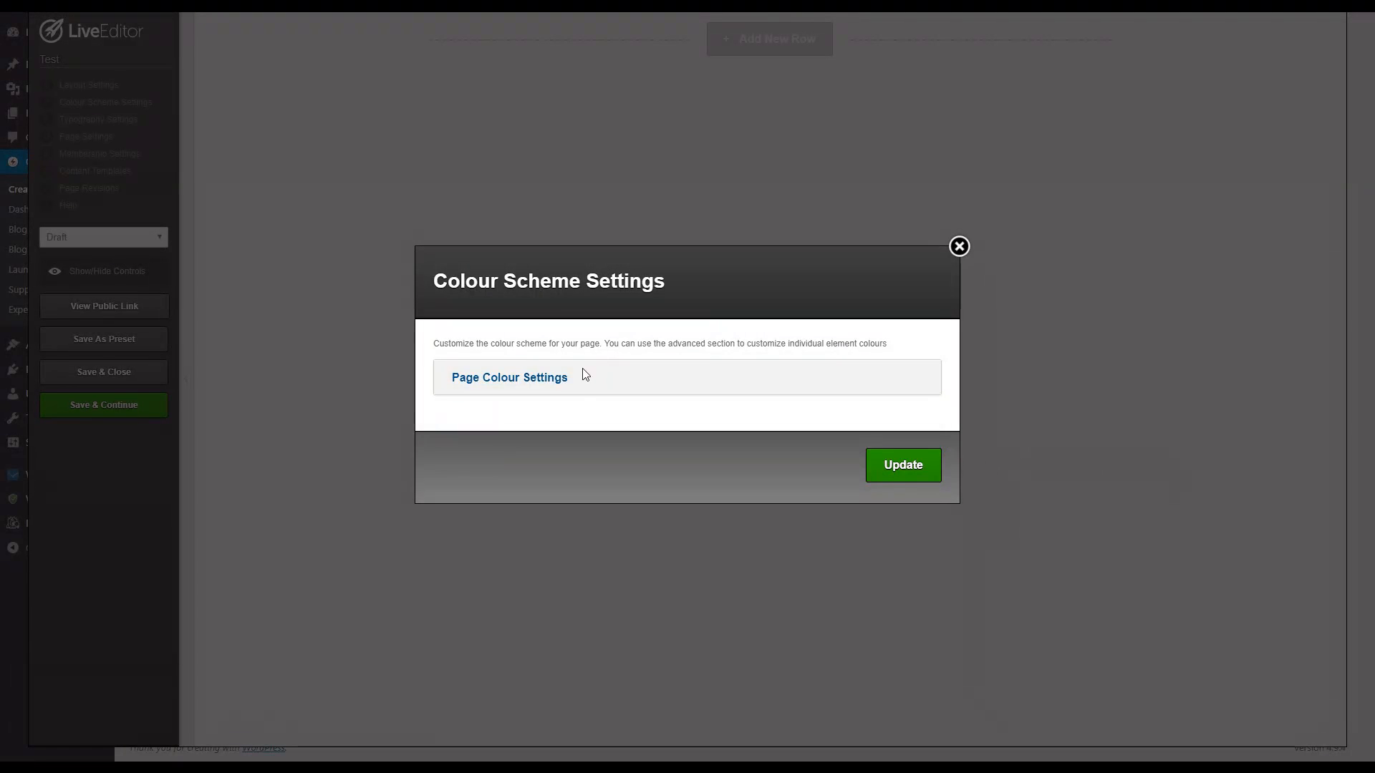
{"action": "left_click_drag", "start_coordinate": [454, 377], "coordinate": [561, 380]}
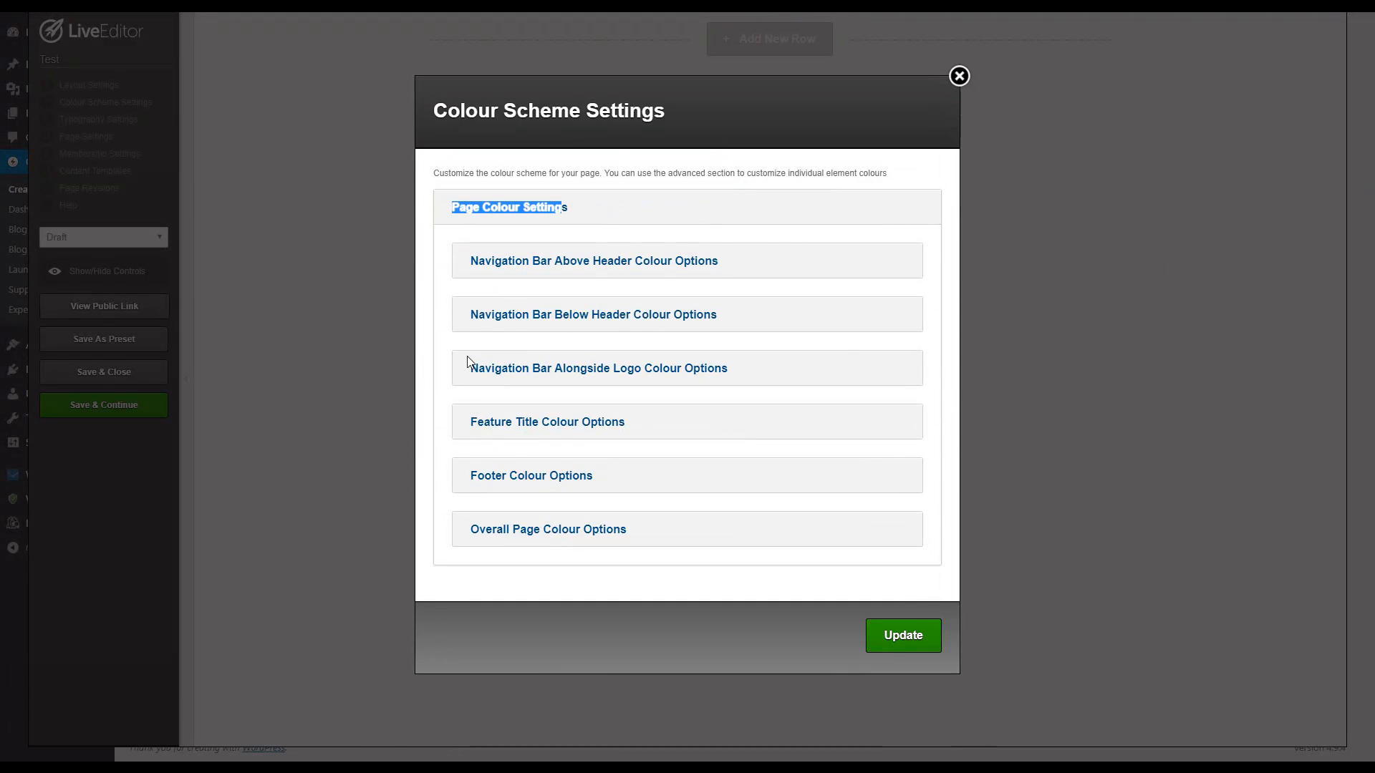
{"action": "left_click", "coordinate": [434, 428]}
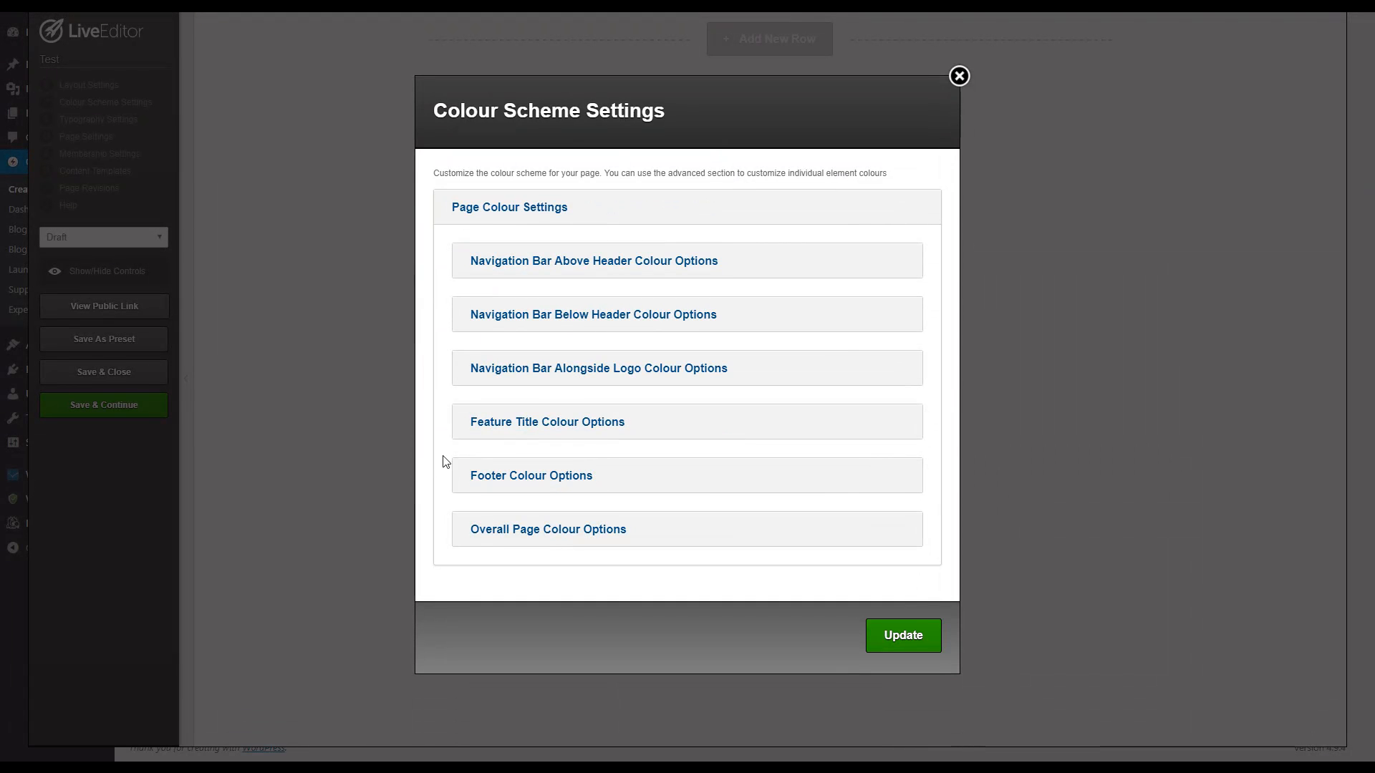
{"action": "left_click", "coordinate": [484, 534]}
{"action": "scroll", "coordinate": [542, 485], "scroll_direction": "down", "scroll_amount": 4}
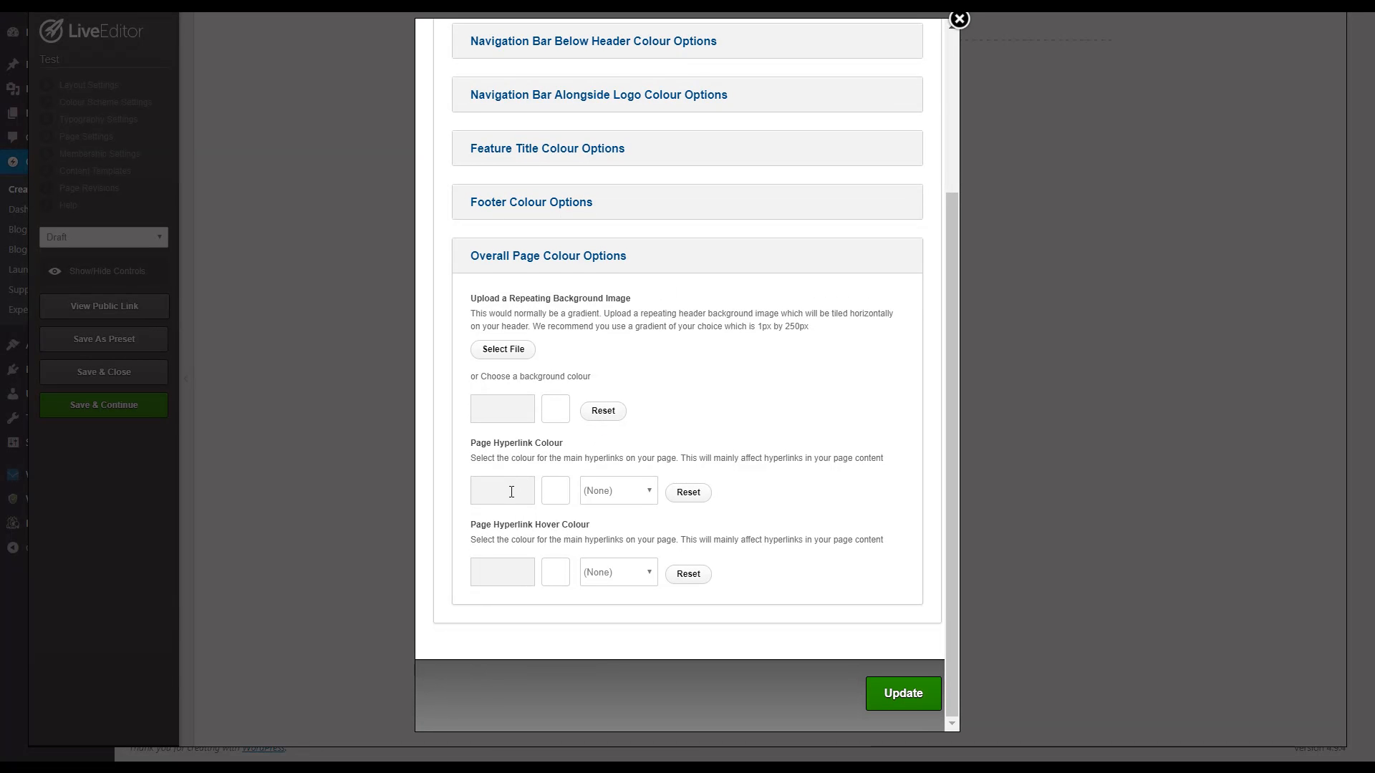
{"action": "scroll", "coordinate": [888, 187], "scroll_direction": "up", "scroll_amount": 3}
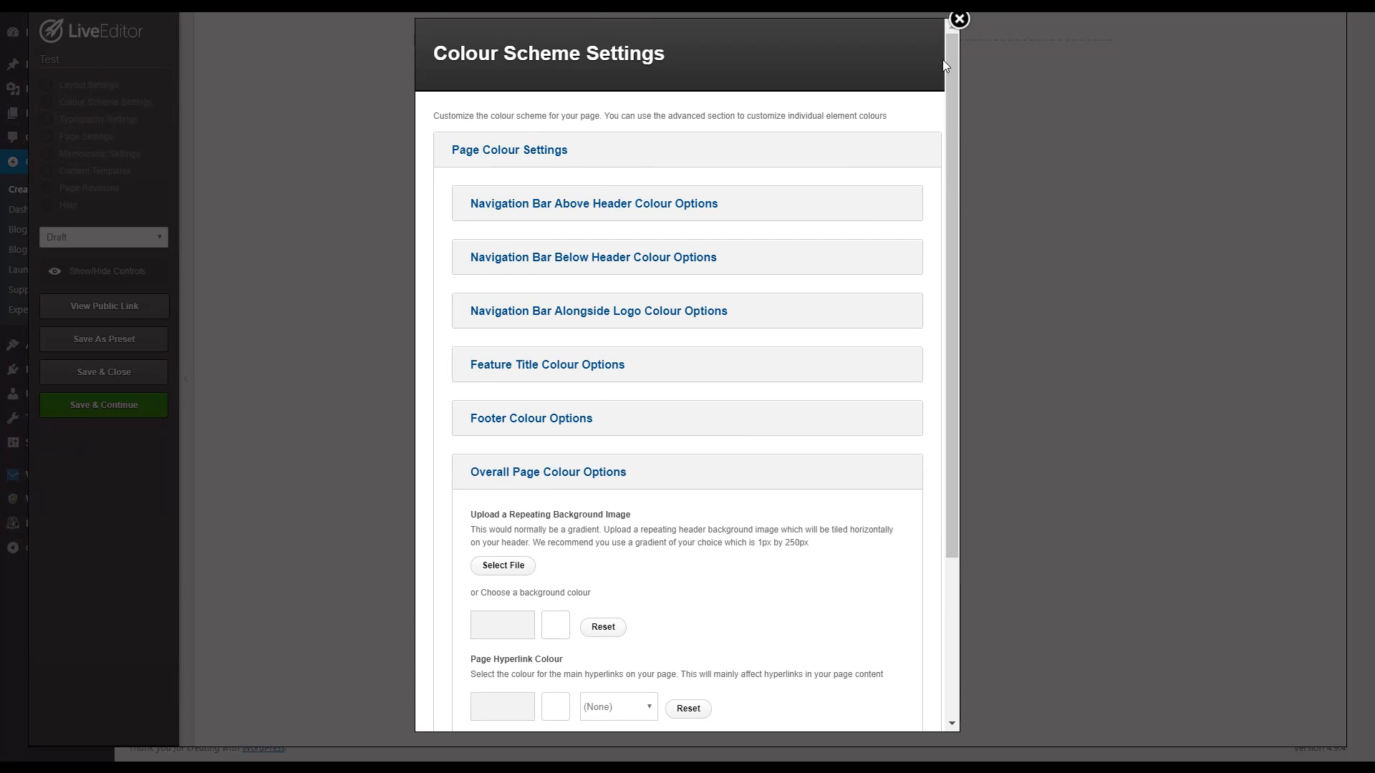
{"action": "left_click", "coordinate": [960, 20]}
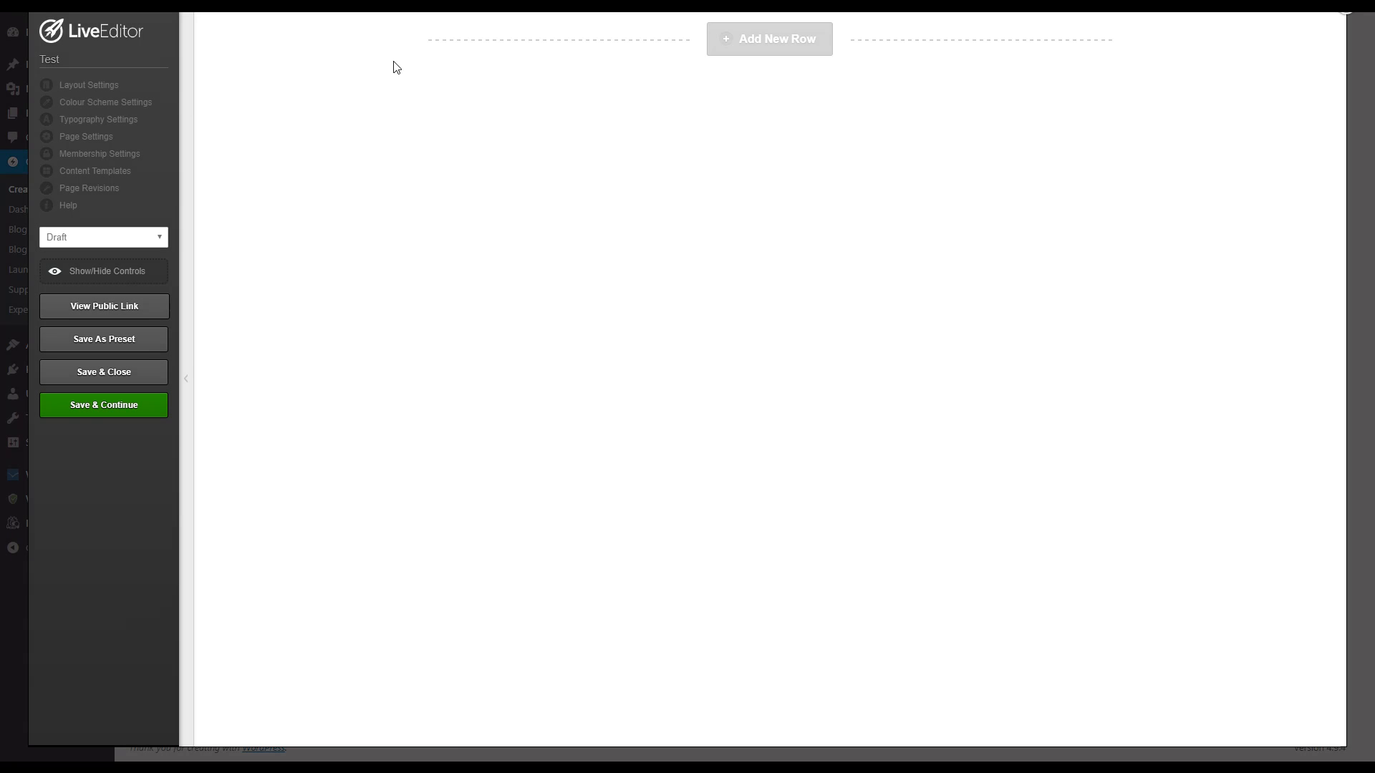
Examine the page's Typography Settings, including the paragraph text size choices, heading styles, and link and footer colours.
{"action": "left_click", "coordinate": [125, 120]}
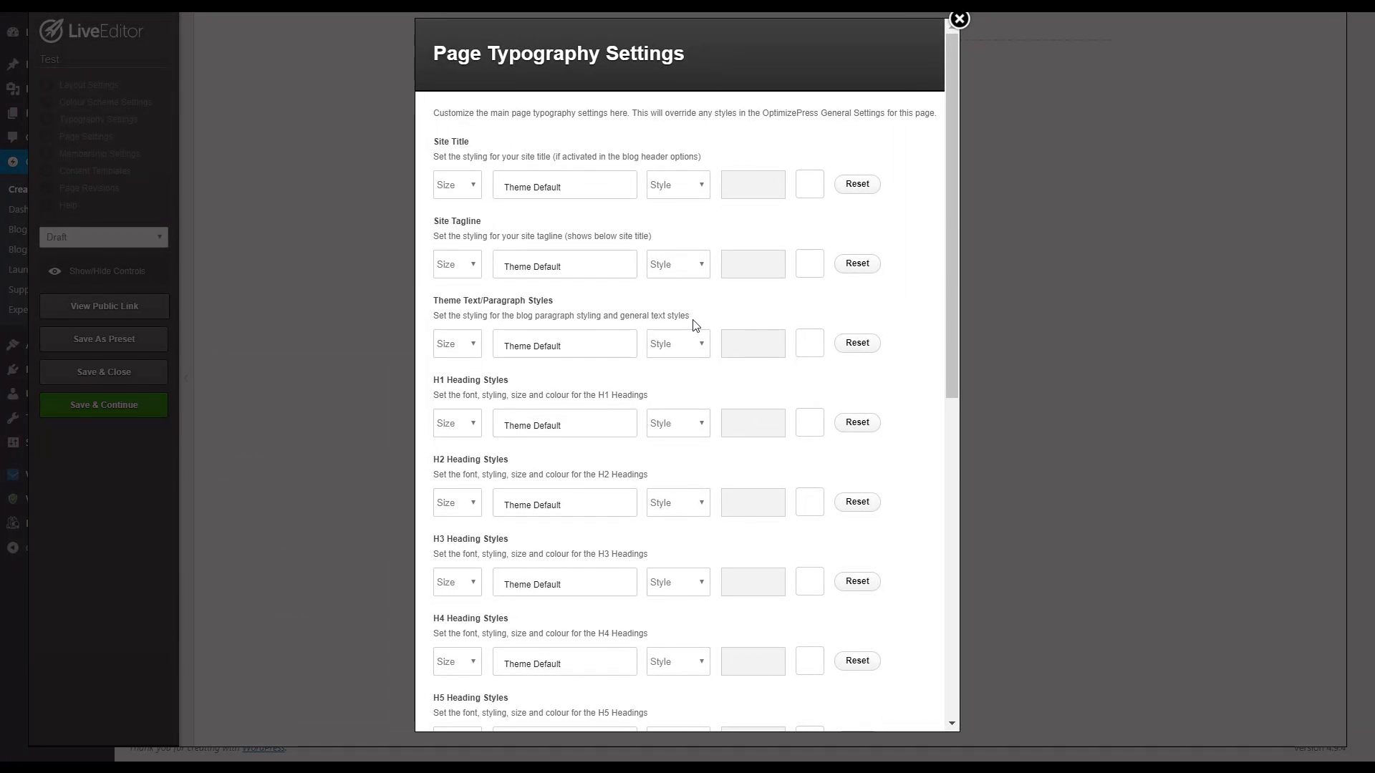
{"action": "scroll", "coordinate": [557, 415], "scroll_direction": "down", "scroll_amount": 2}
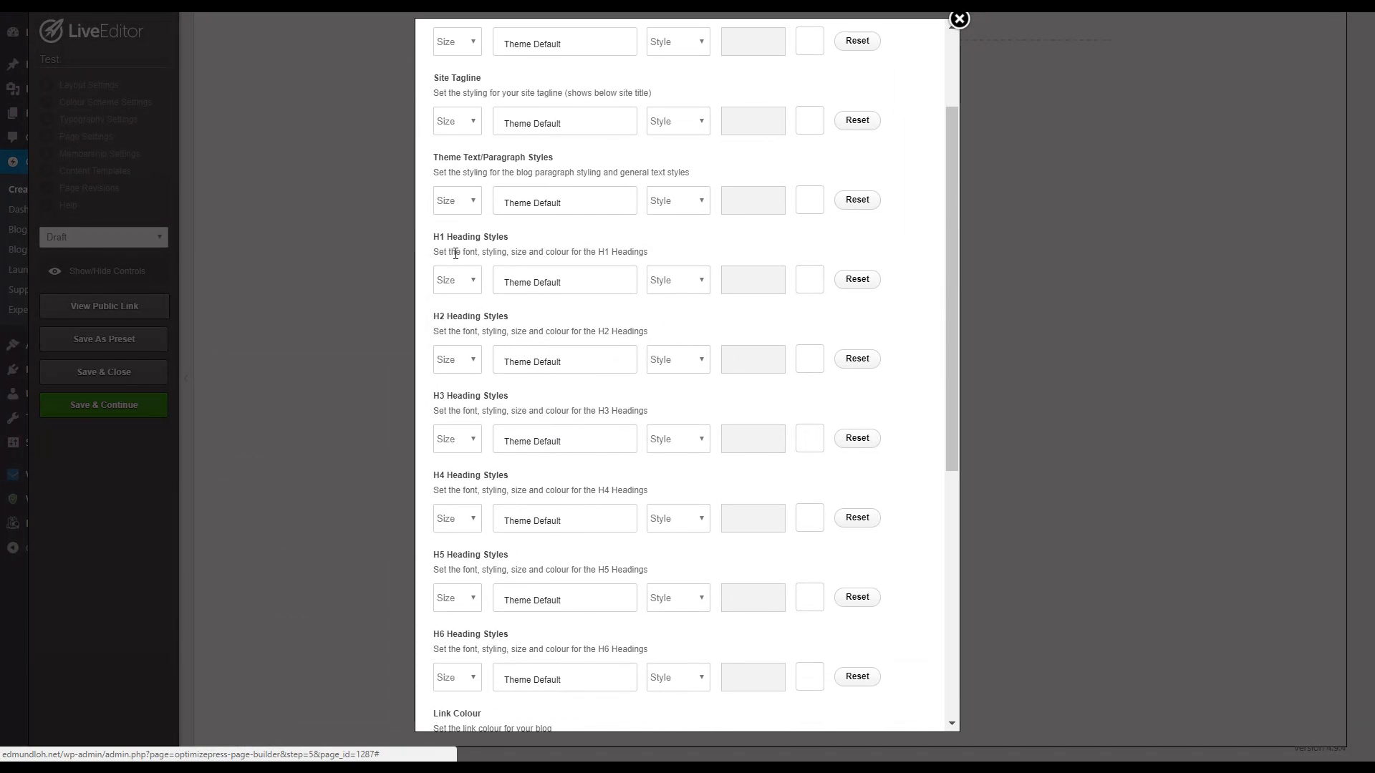
{"action": "scroll", "coordinate": [457, 251], "scroll_direction": "up", "scroll_amount": 2}
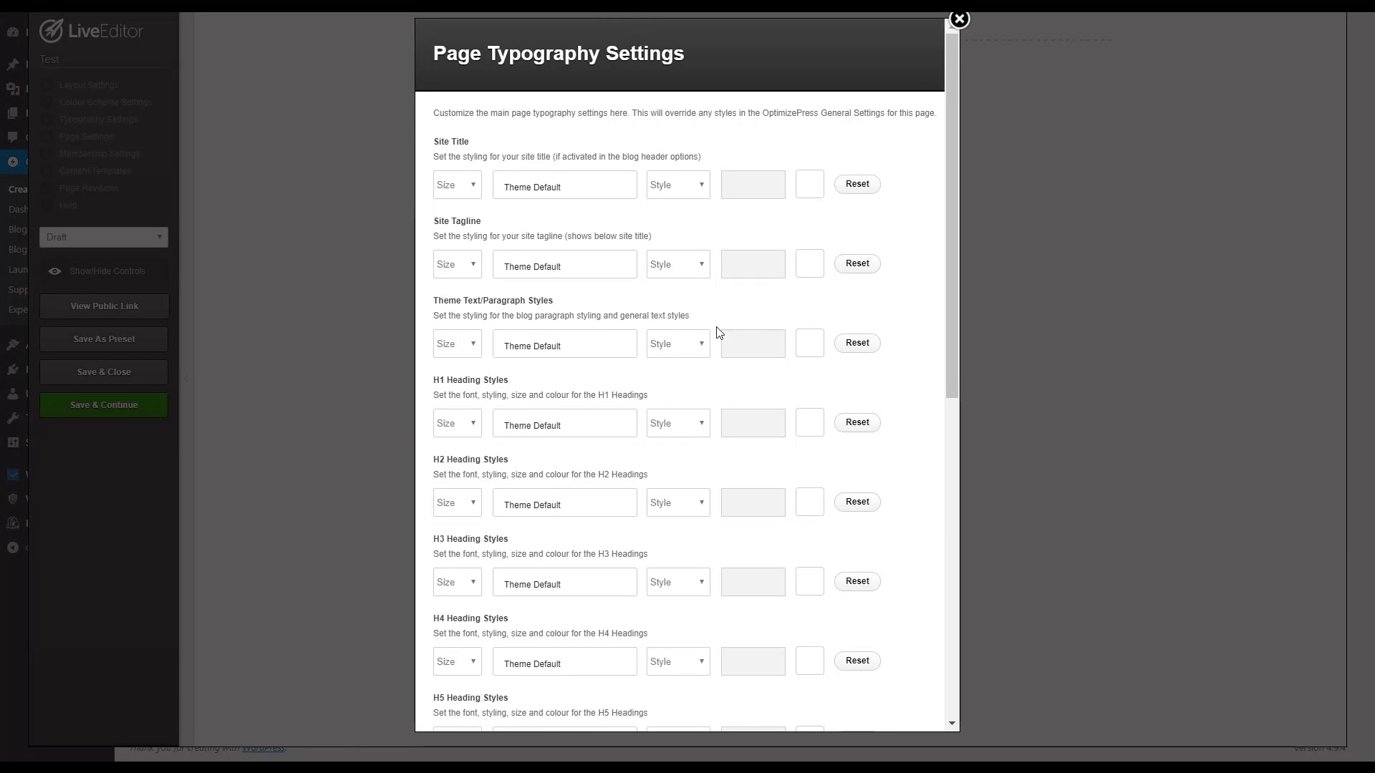
{"action": "left_click", "coordinate": [441, 343]}
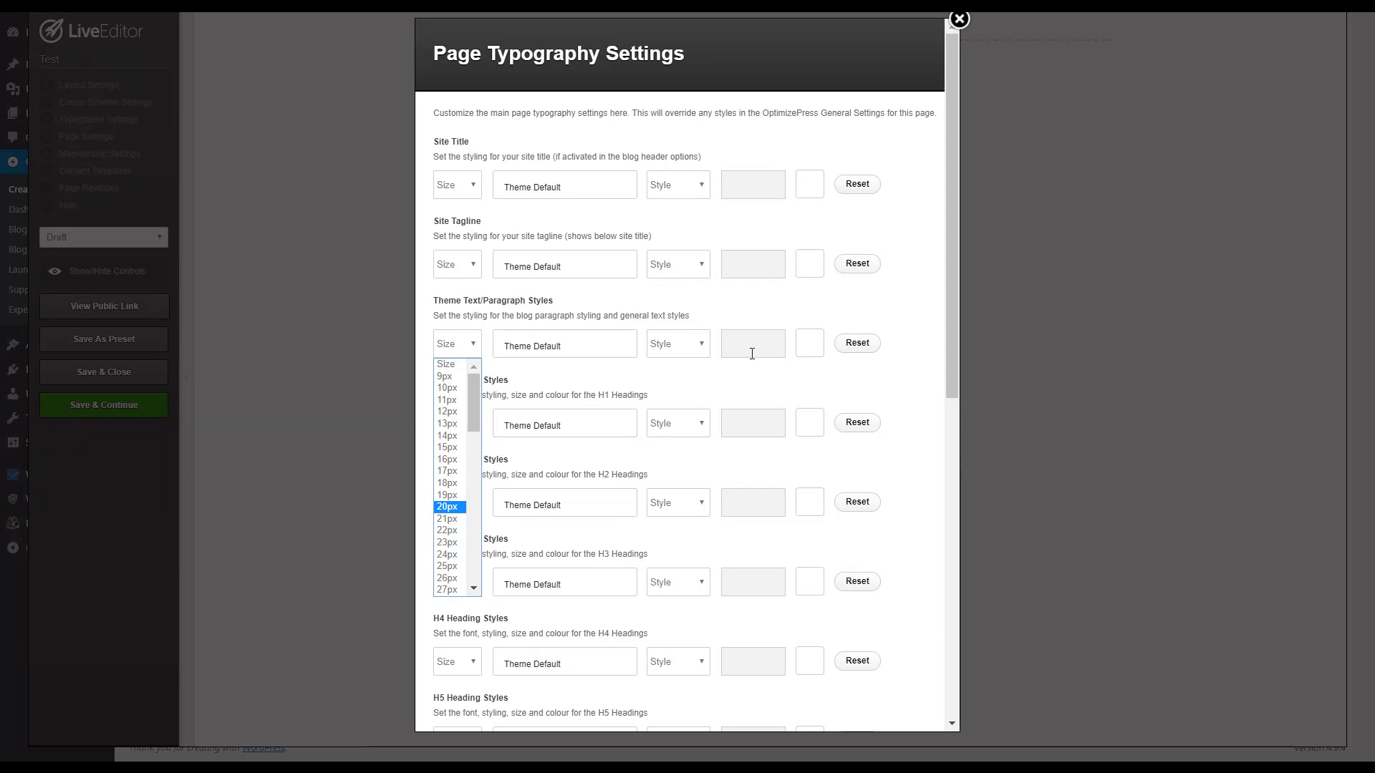
{"action": "left_click", "coordinate": [732, 332]}
{"action": "left_click", "coordinate": [730, 319]}
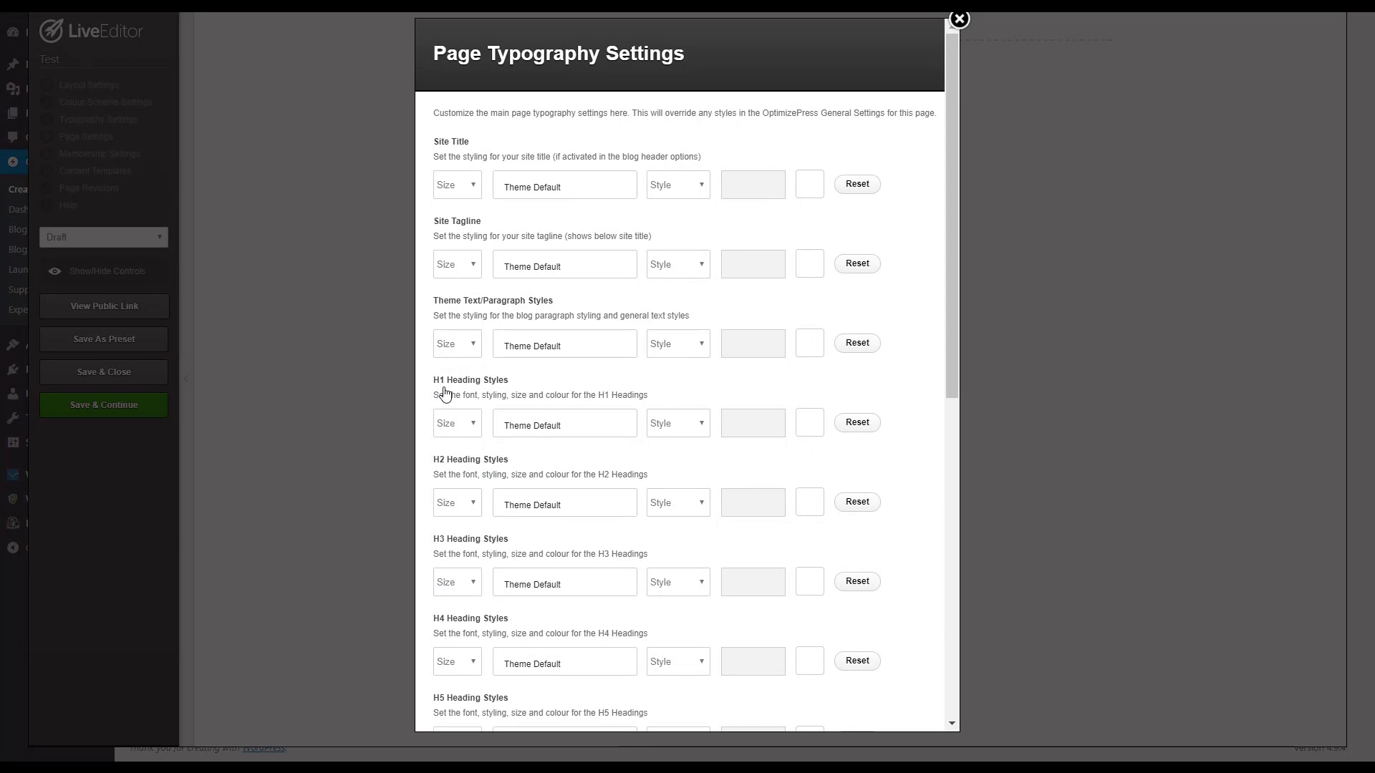
{"action": "scroll", "coordinate": [451, 479], "scroll_direction": "down", "scroll_amount": 1}
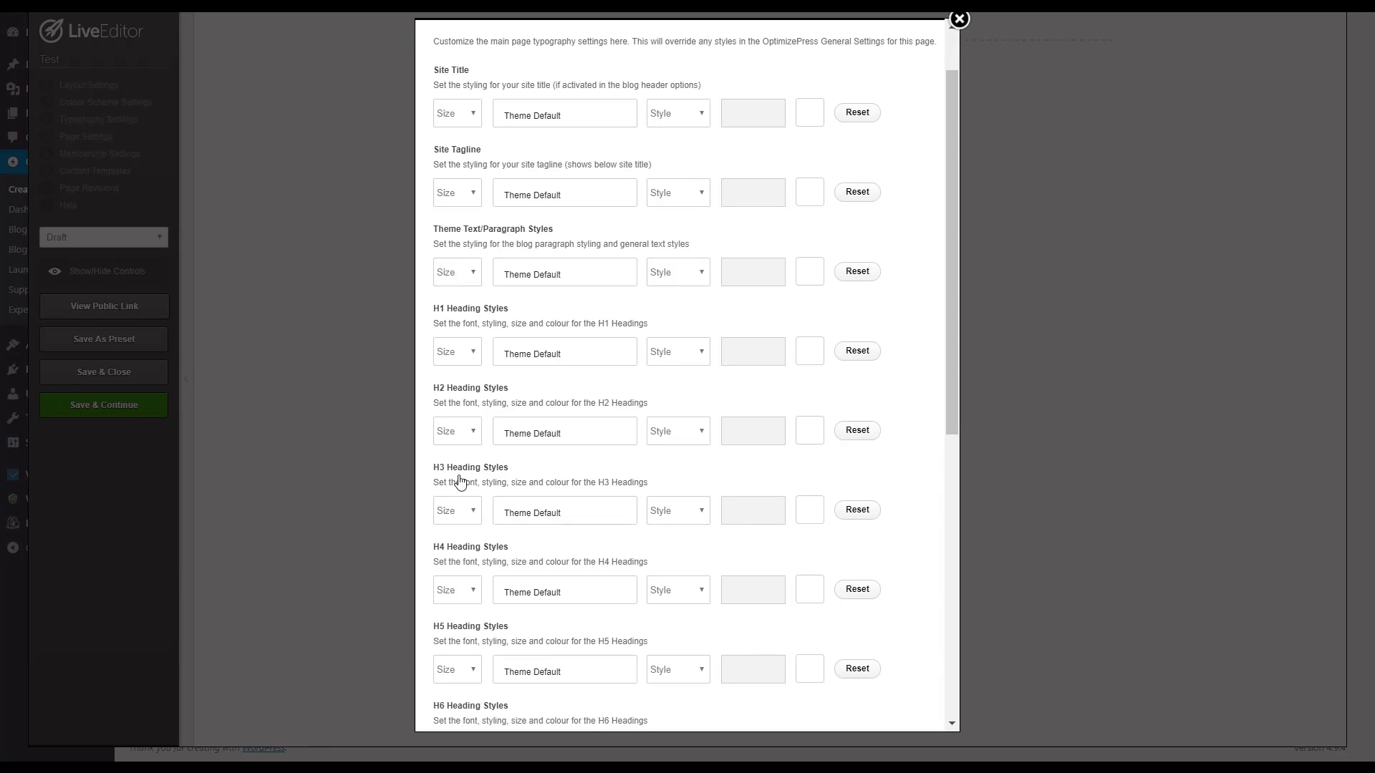
{"action": "scroll", "coordinate": [475, 467], "scroll_direction": "up", "scroll_amount": 1}
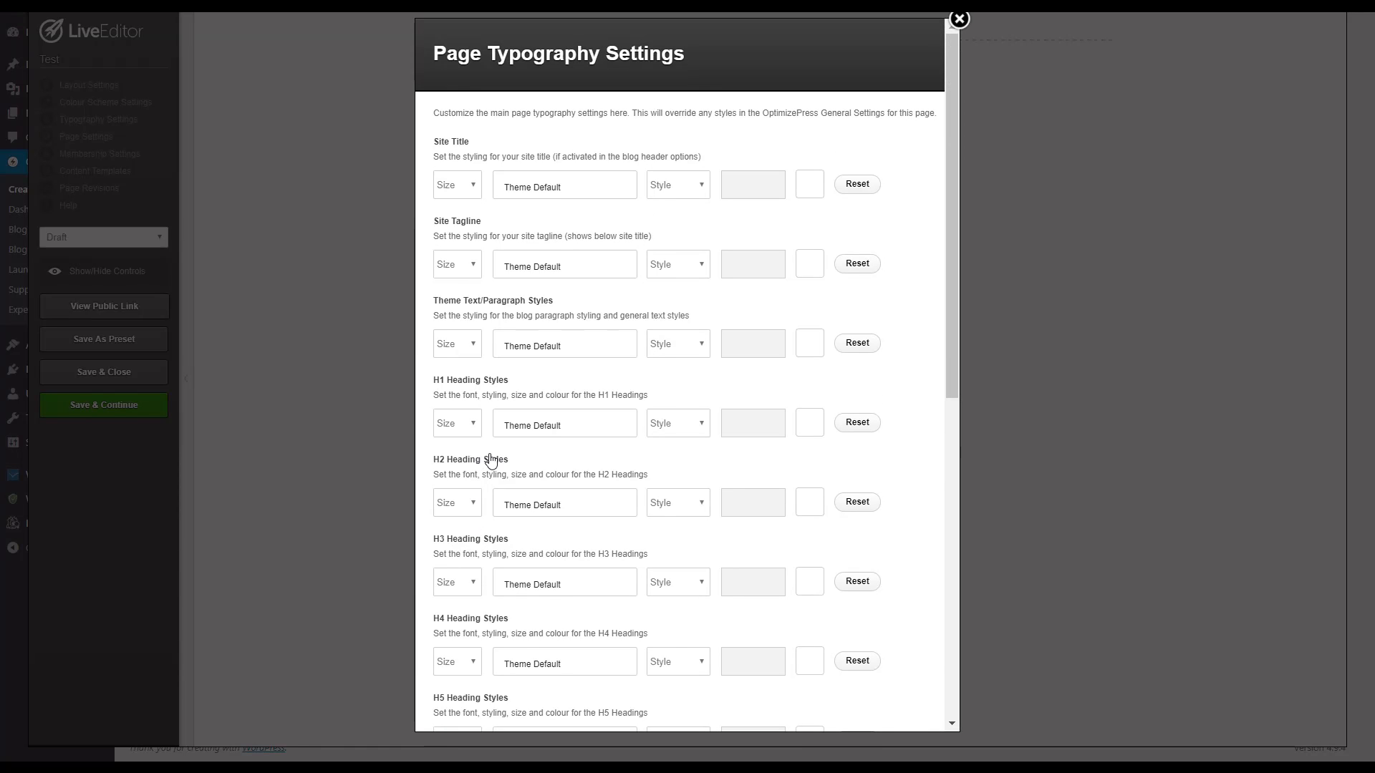
{"action": "left_click_drag", "start_coordinate": [432, 302], "coordinate": [894, 504]}
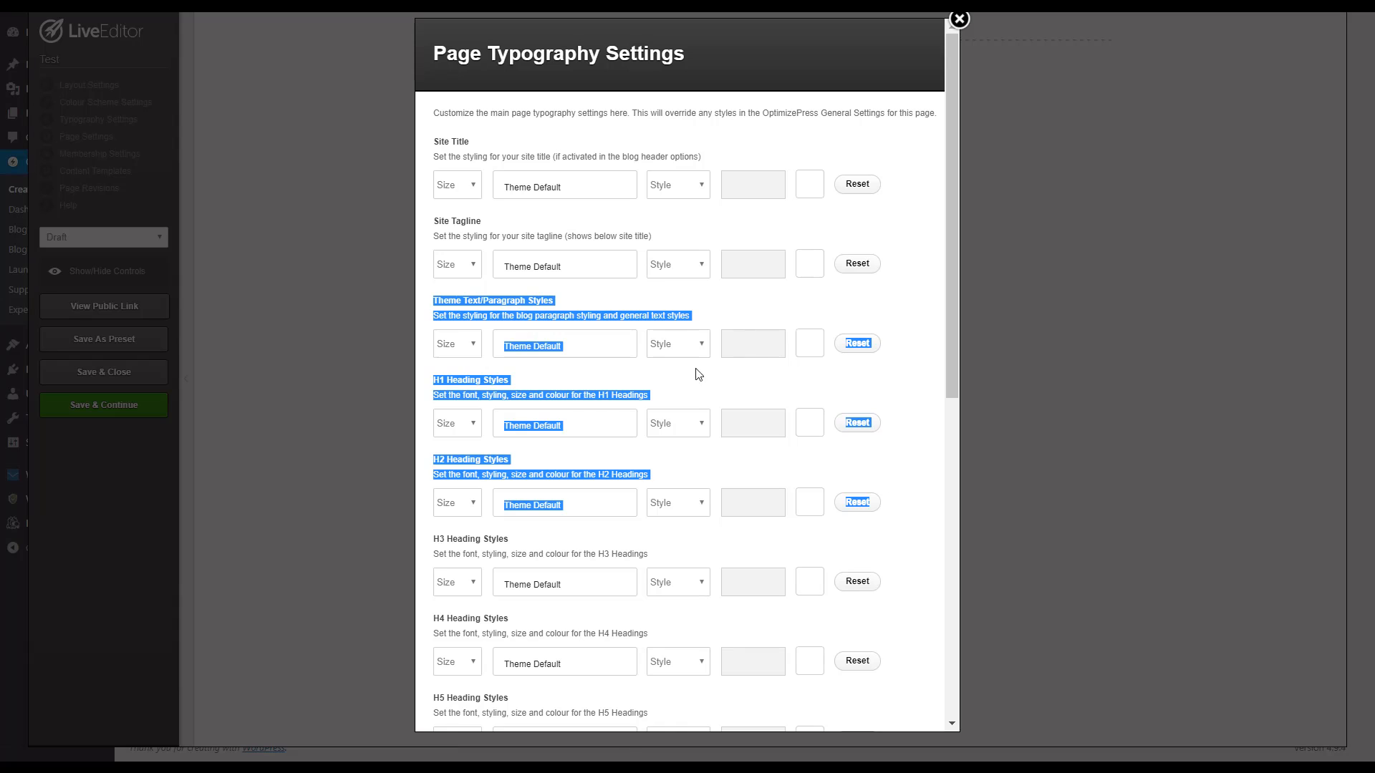
{"action": "left_click", "coordinate": [744, 344]}
{"action": "left_click", "coordinate": [739, 324]}
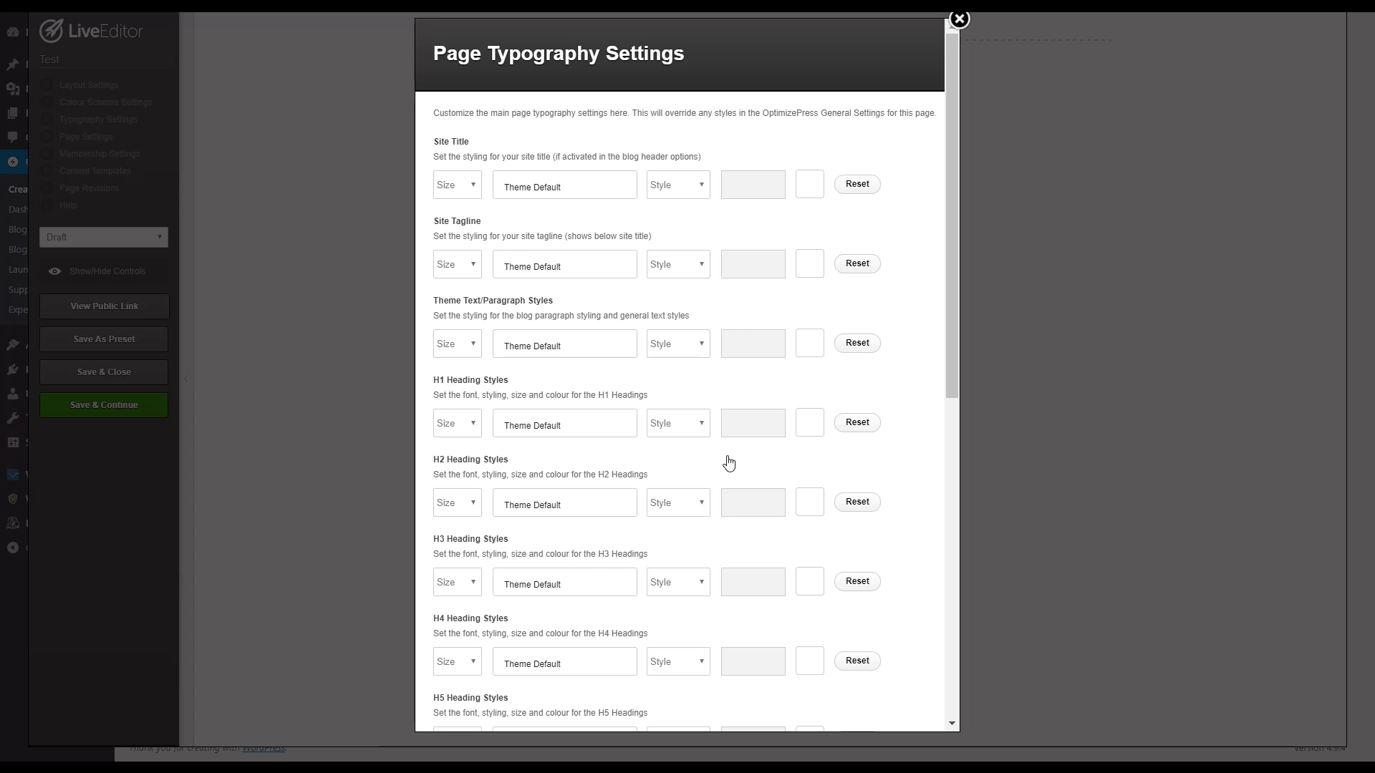
{"action": "scroll", "coordinate": [738, 486], "scroll_direction": "down", "scroll_amount": 8}
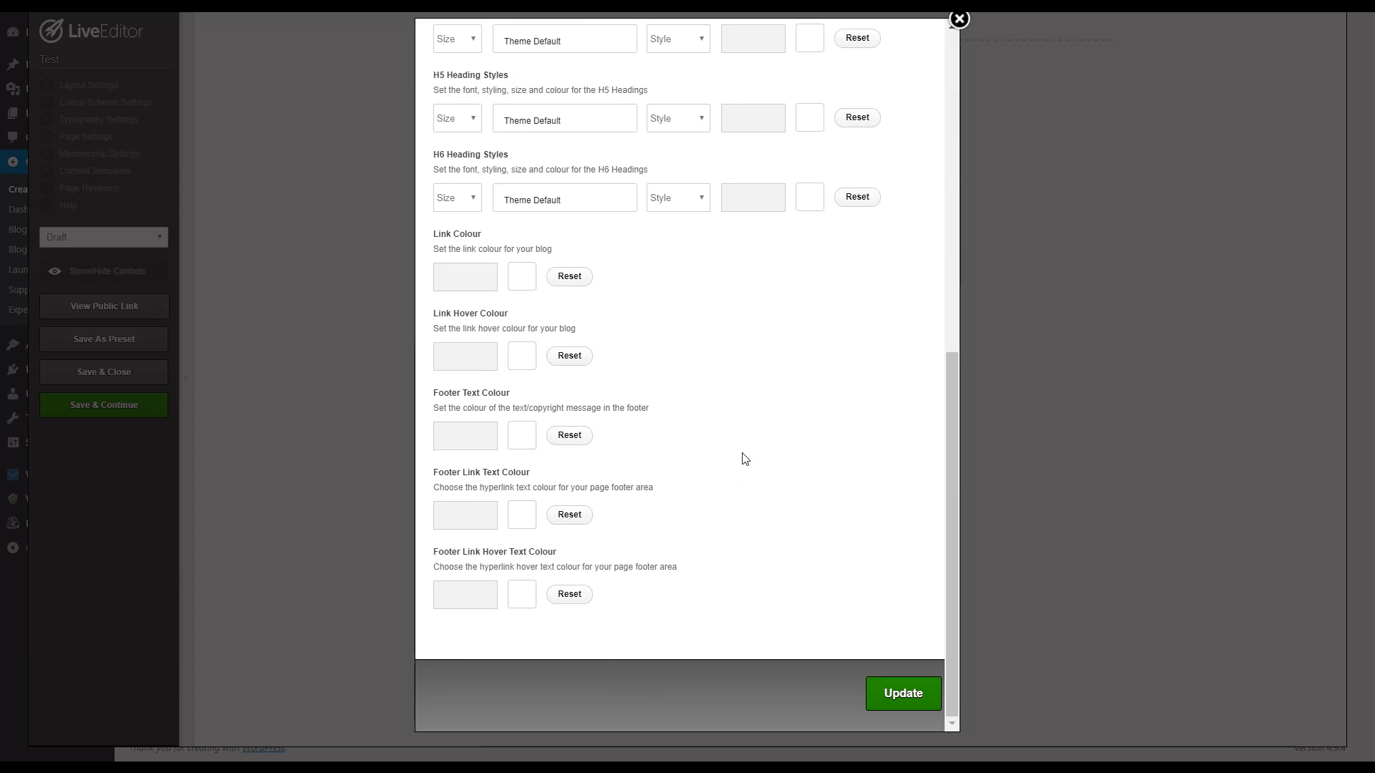
{"action": "scroll", "coordinate": [739, 458], "scroll_direction": "up", "scroll_amount": 10}
{"action": "left_click", "coordinate": [957, 21]}
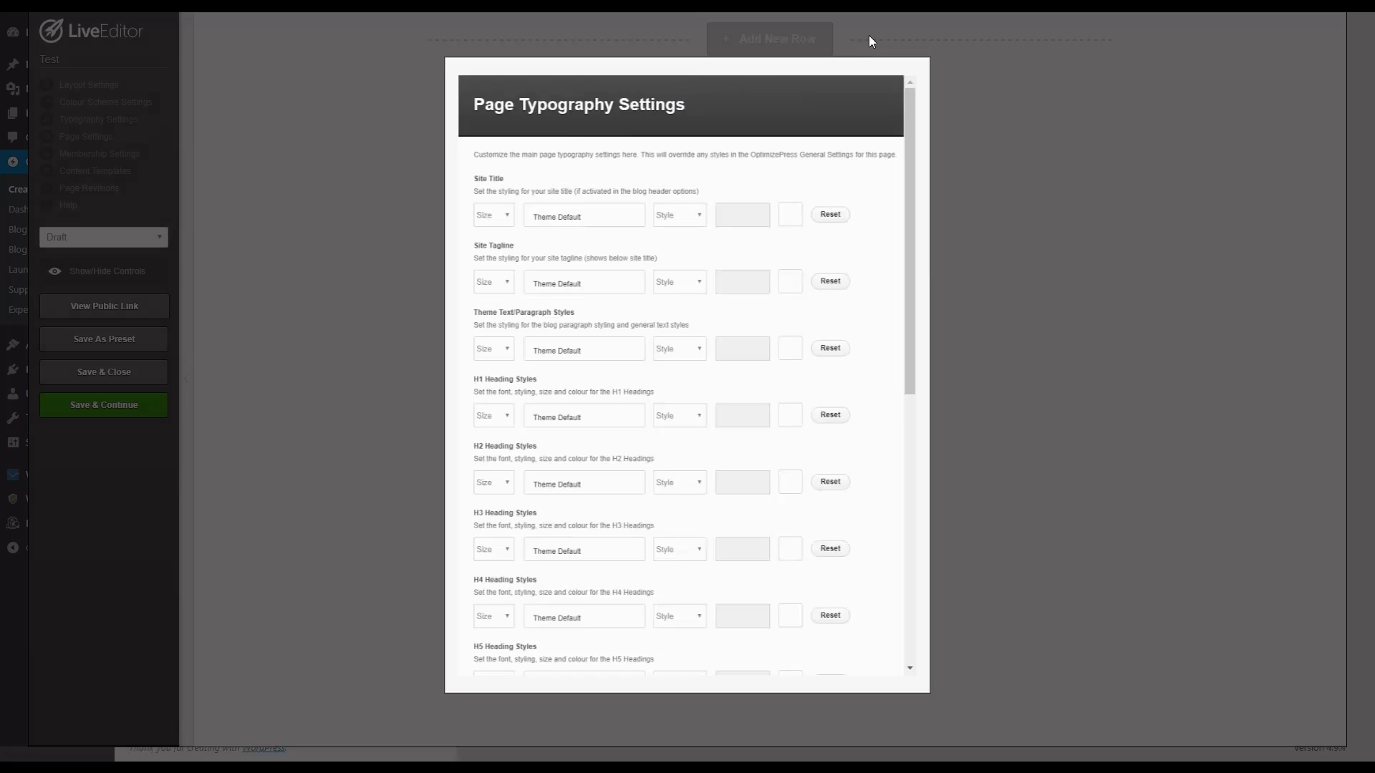
Inspect the Other Scripts section of the Page Settings, where header code can be added.
{"action": "left_click", "coordinate": [99, 137]}
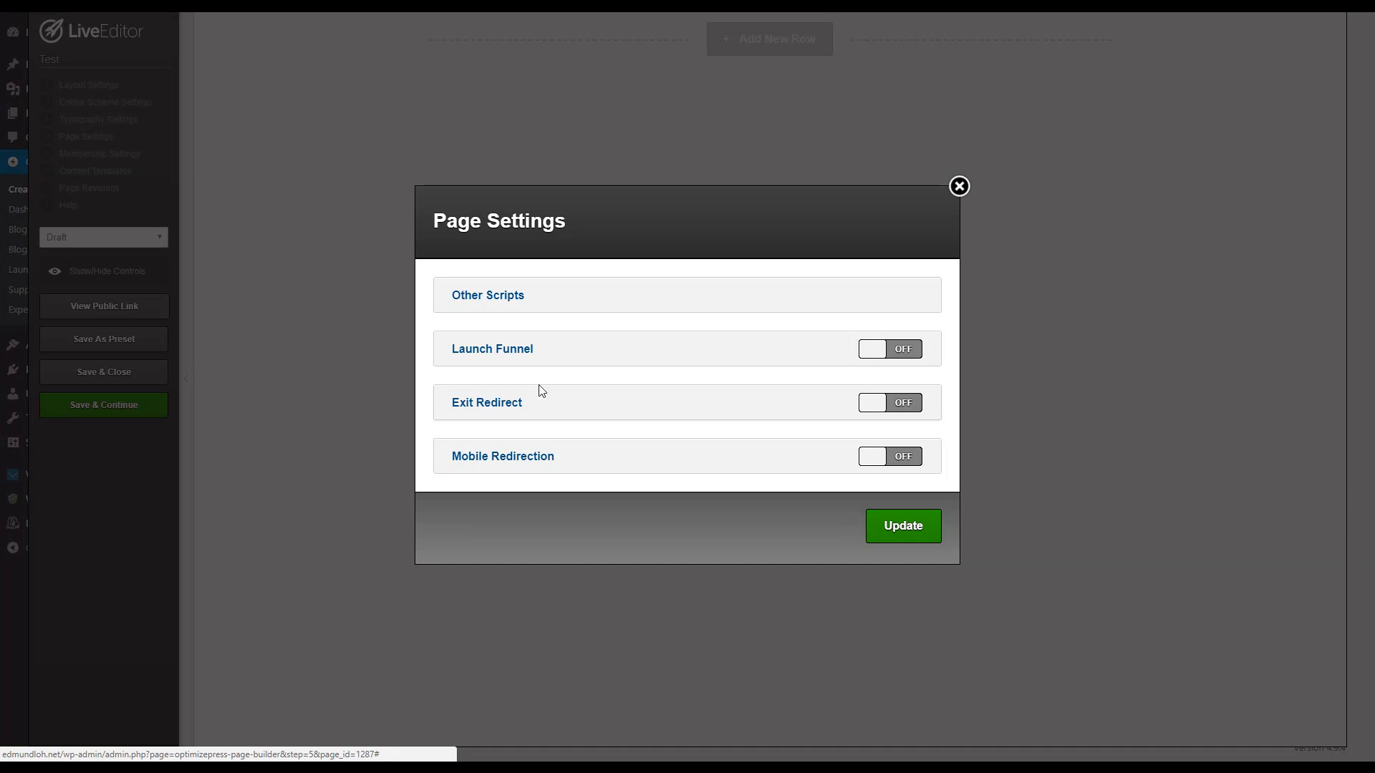
{"action": "left_click", "coordinate": [499, 302]}
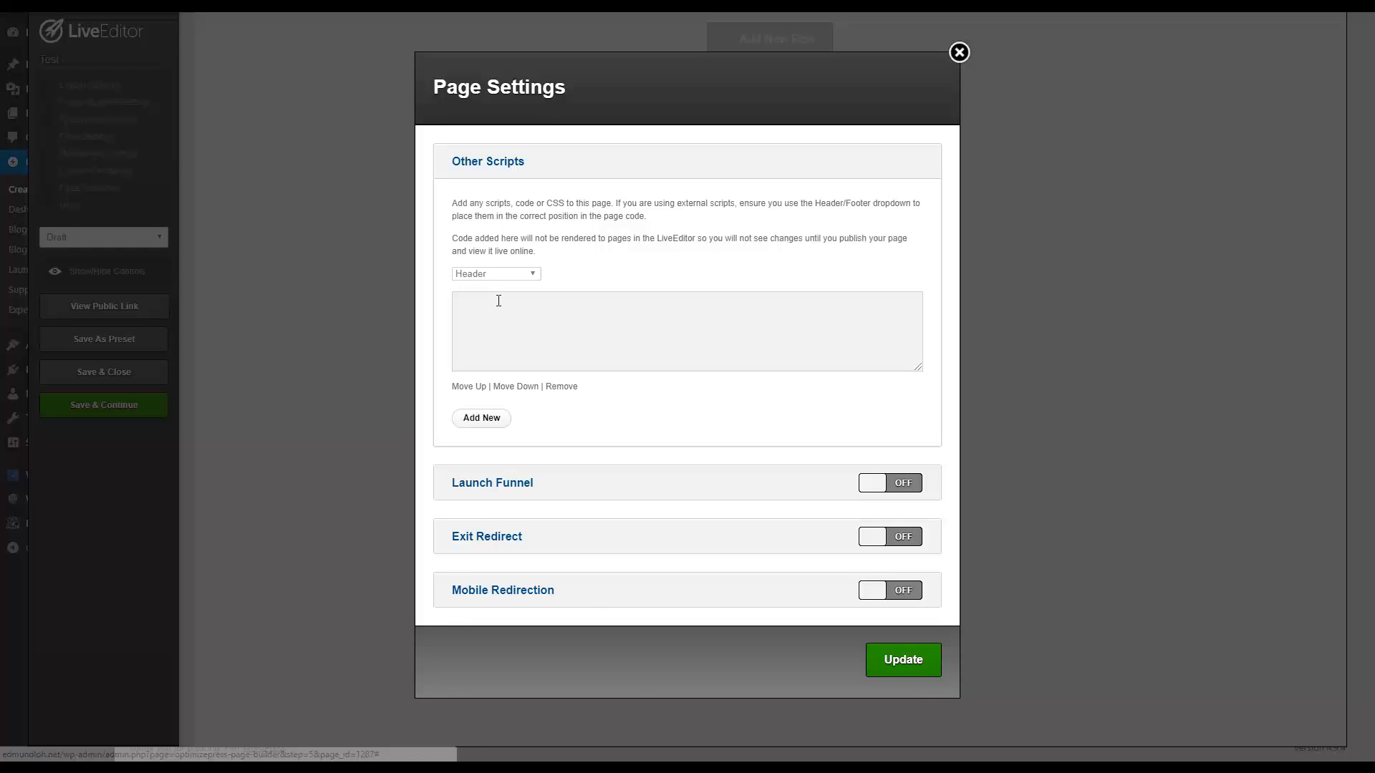
{"action": "left_click", "coordinate": [520, 341]}
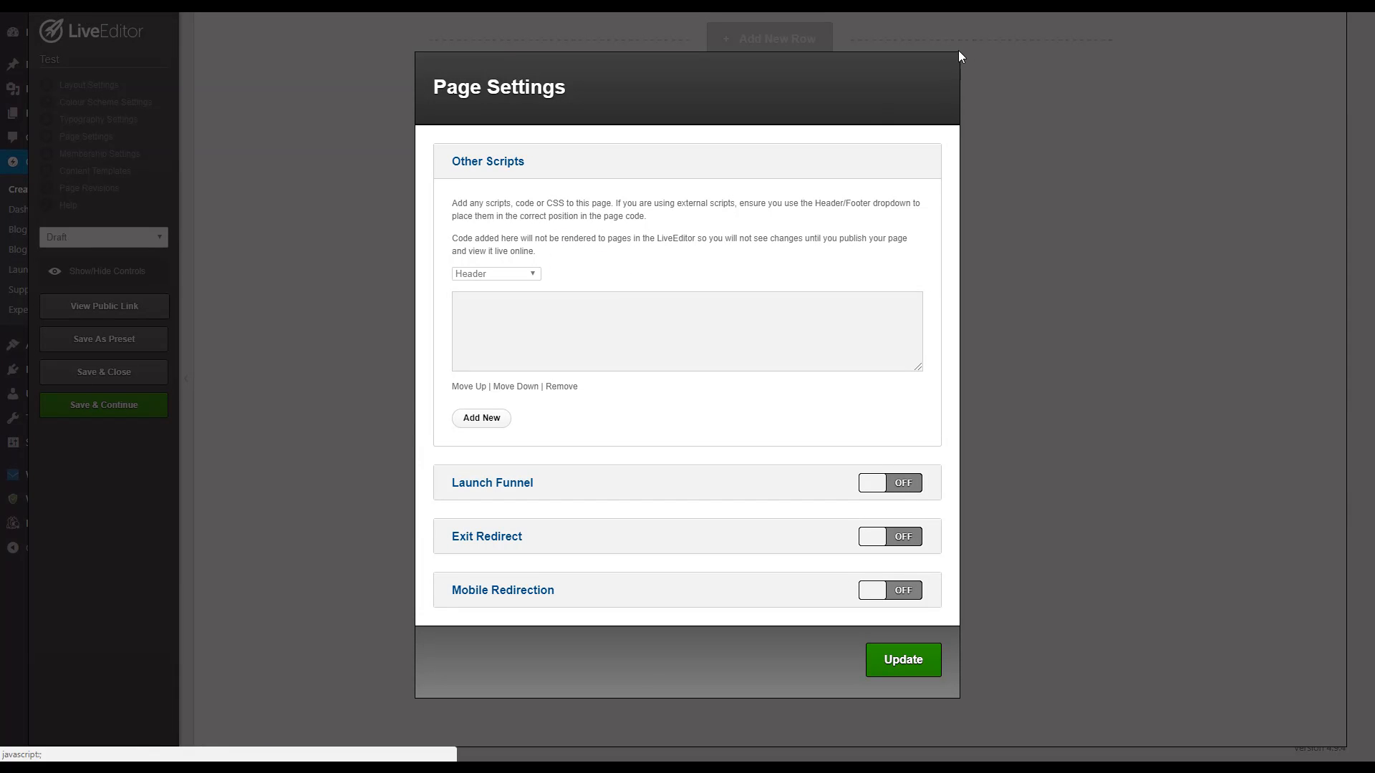
{"action": "left_click", "coordinate": [959, 51]}
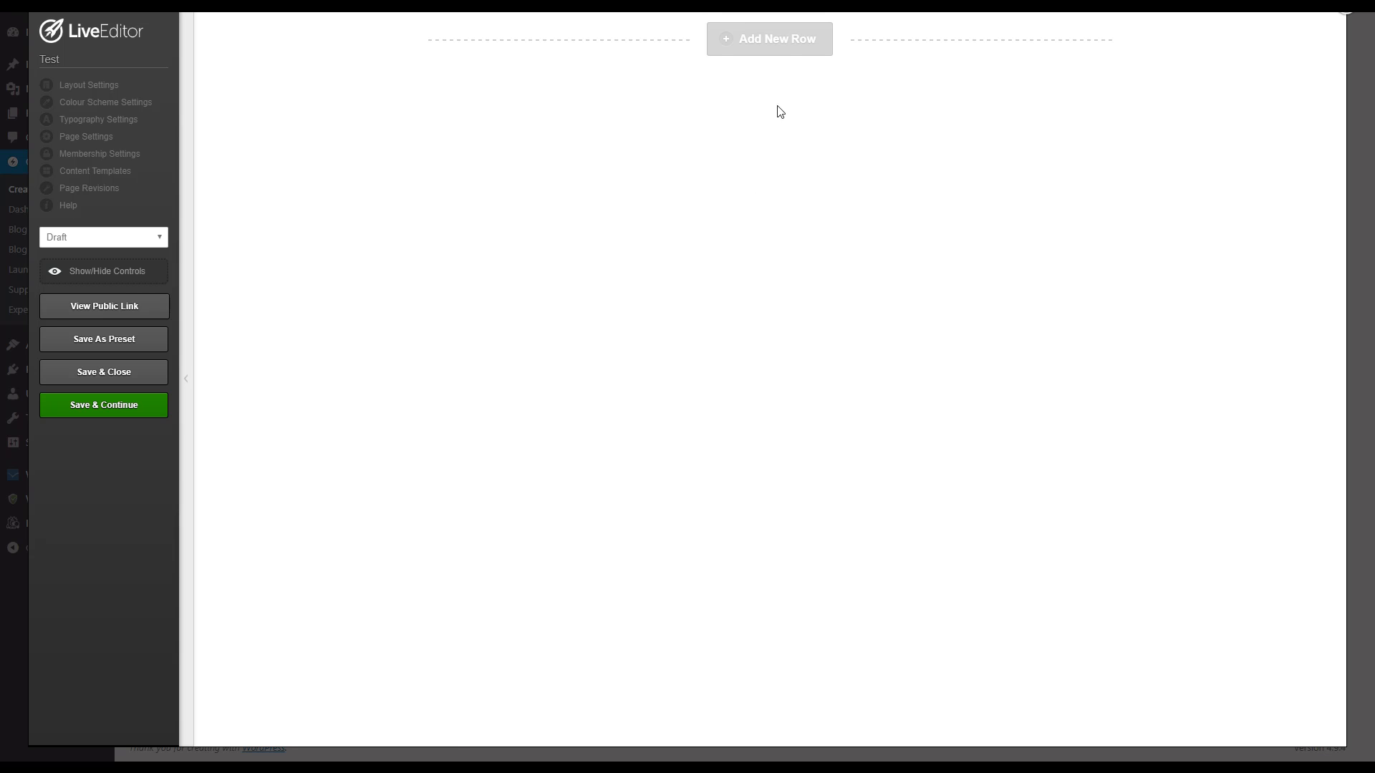
Insert a new row with the 1 Column simple layout into the empty page.
{"action": "left_click", "coordinate": [786, 48]}
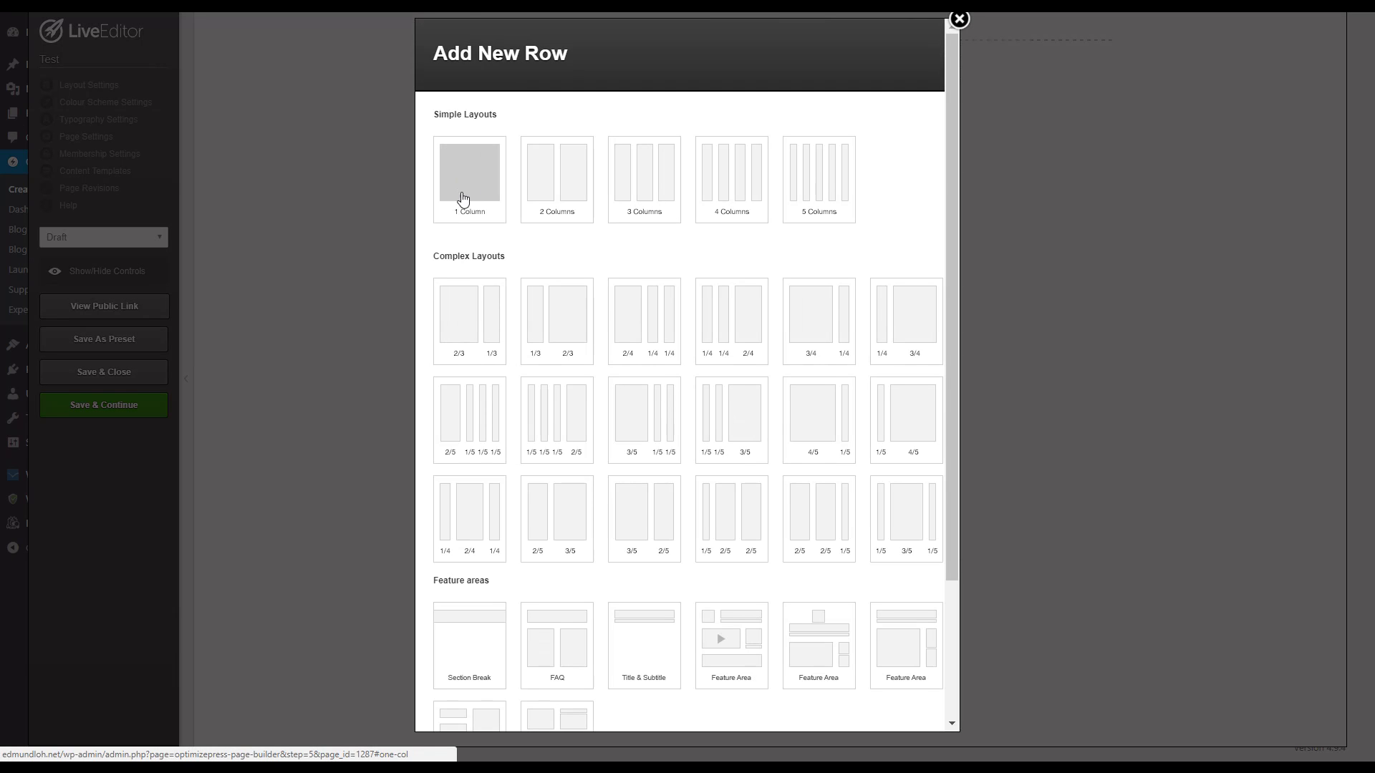
{"action": "scroll", "coordinate": [654, 307], "scroll_direction": "down", "scroll_amount": 3}
{"action": "scroll", "coordinate": [548, 391], "scroll_direction": "up", "scroll_amount": 3}
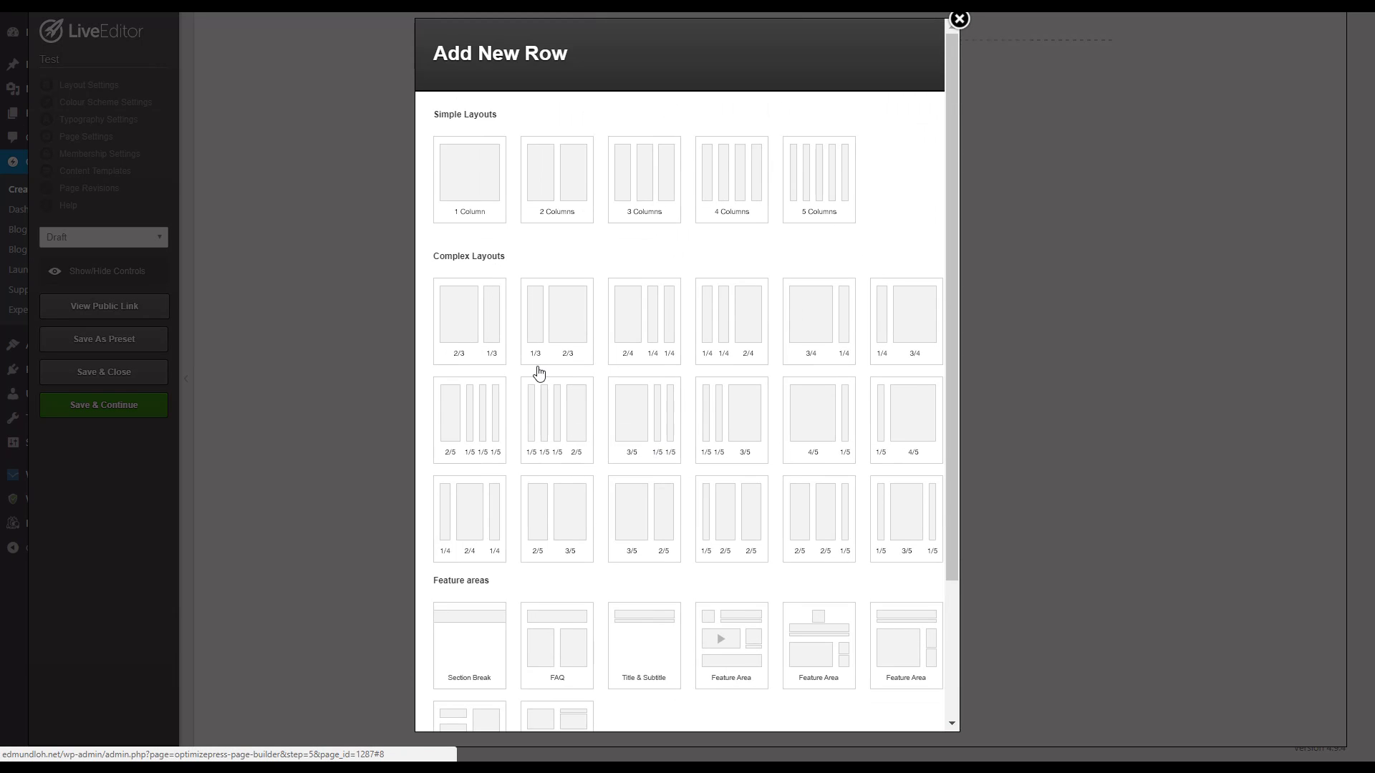
{"action": "left_click", "coordinate": [484, 206]}
{"action": "left_click", "coordinate": [540, 185]}
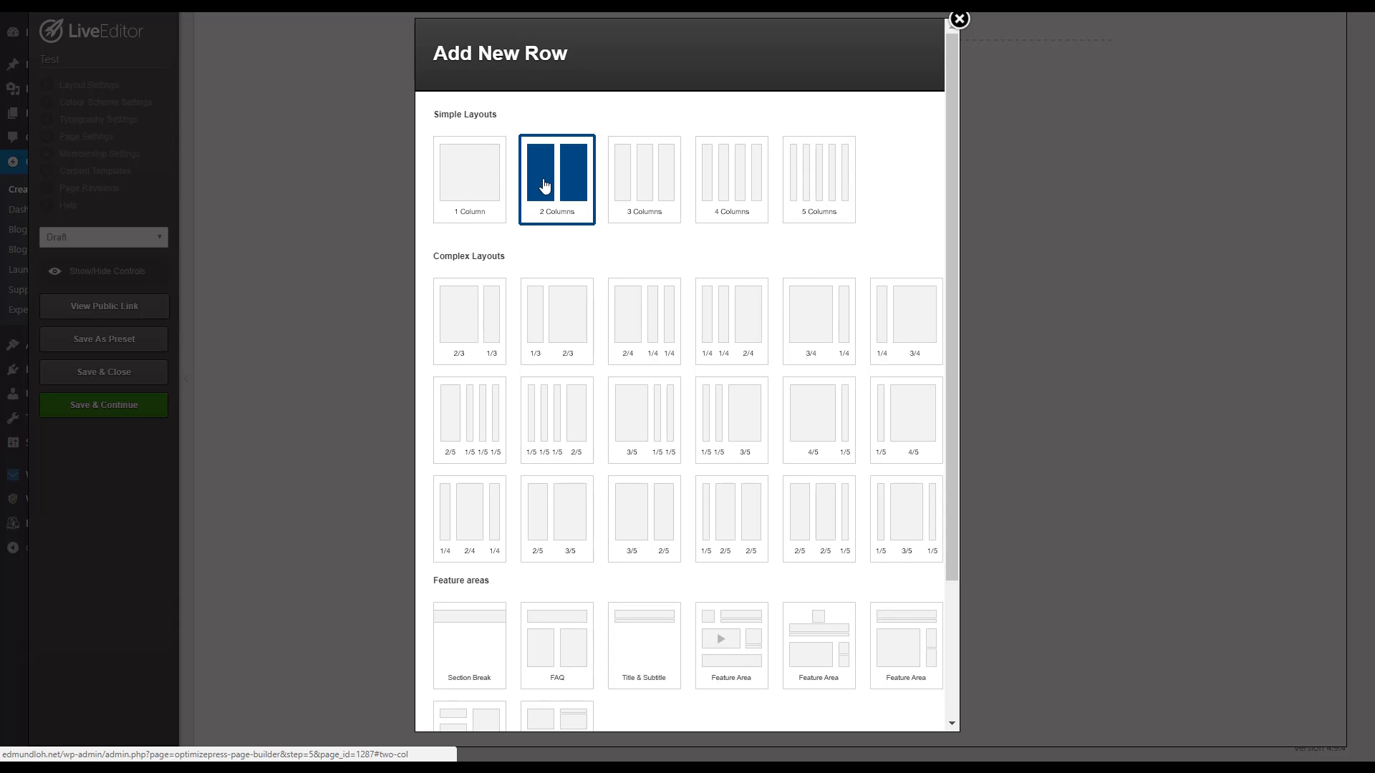
{"action": "left_click", "coordinate": [474, 187]}
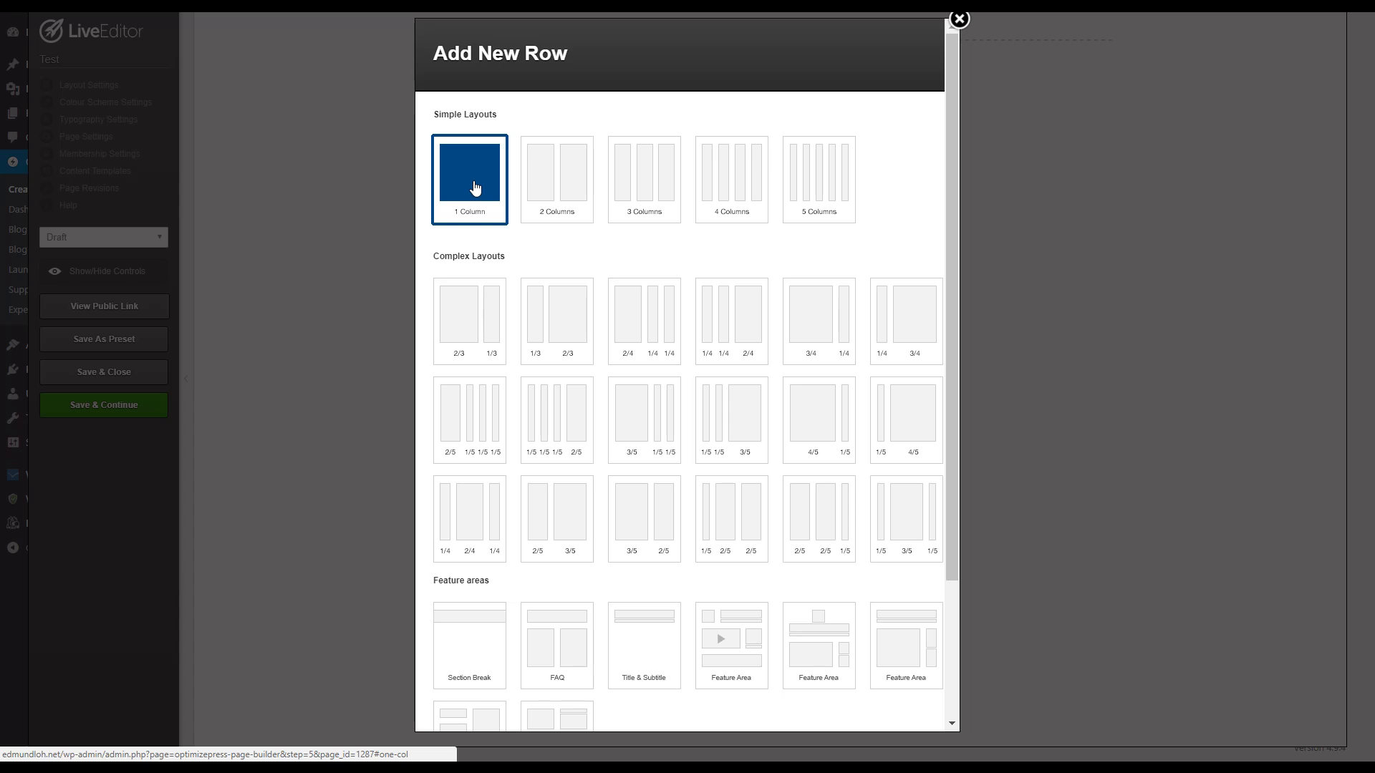
{"action": "scroll", "coordinate": [669, 384], "scroll_direction": "down", "scroll_amount": 3}
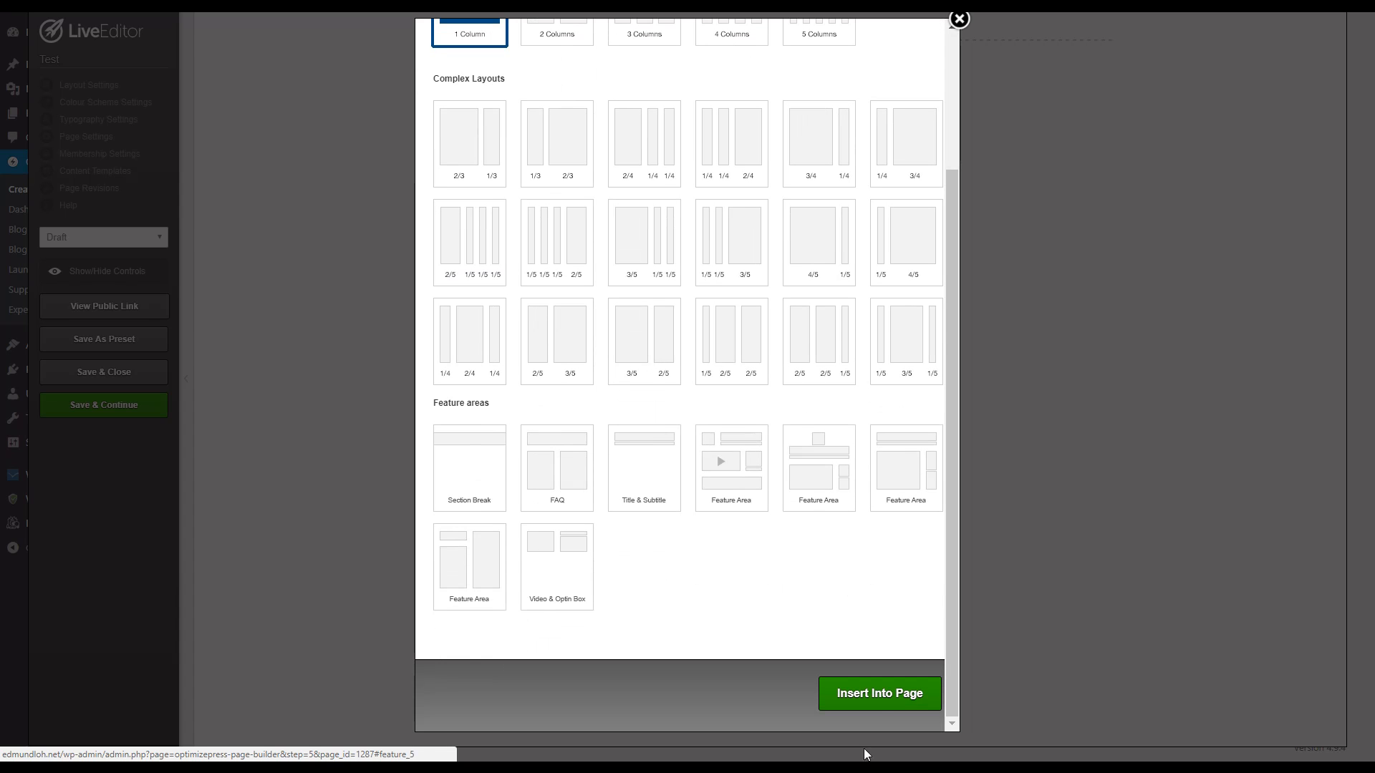
{"action": "left_click", "coordinate": [866, 707]}
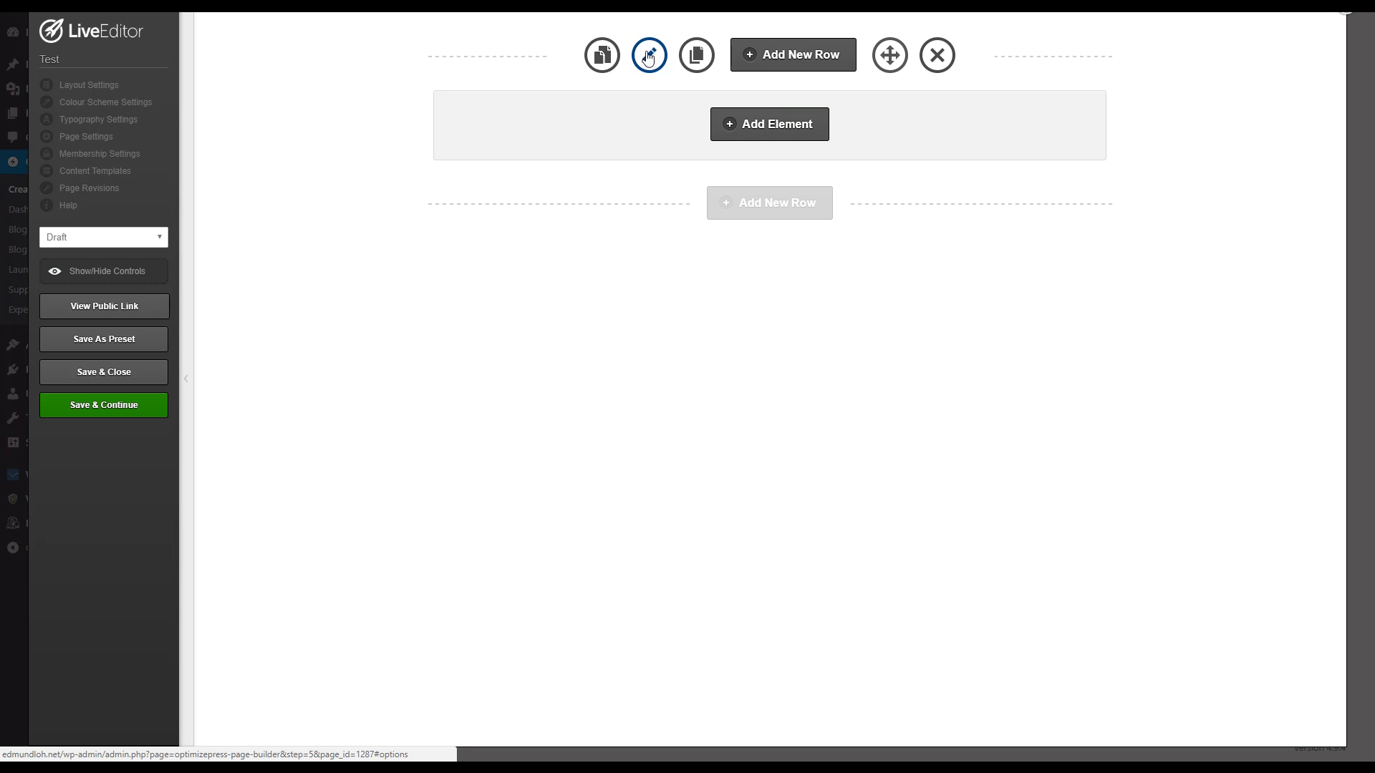
Make the one-column row full width and set its top and bottom padding to 50 pixels each.
{"action": "left_click", "coordinate": [649, 60]}
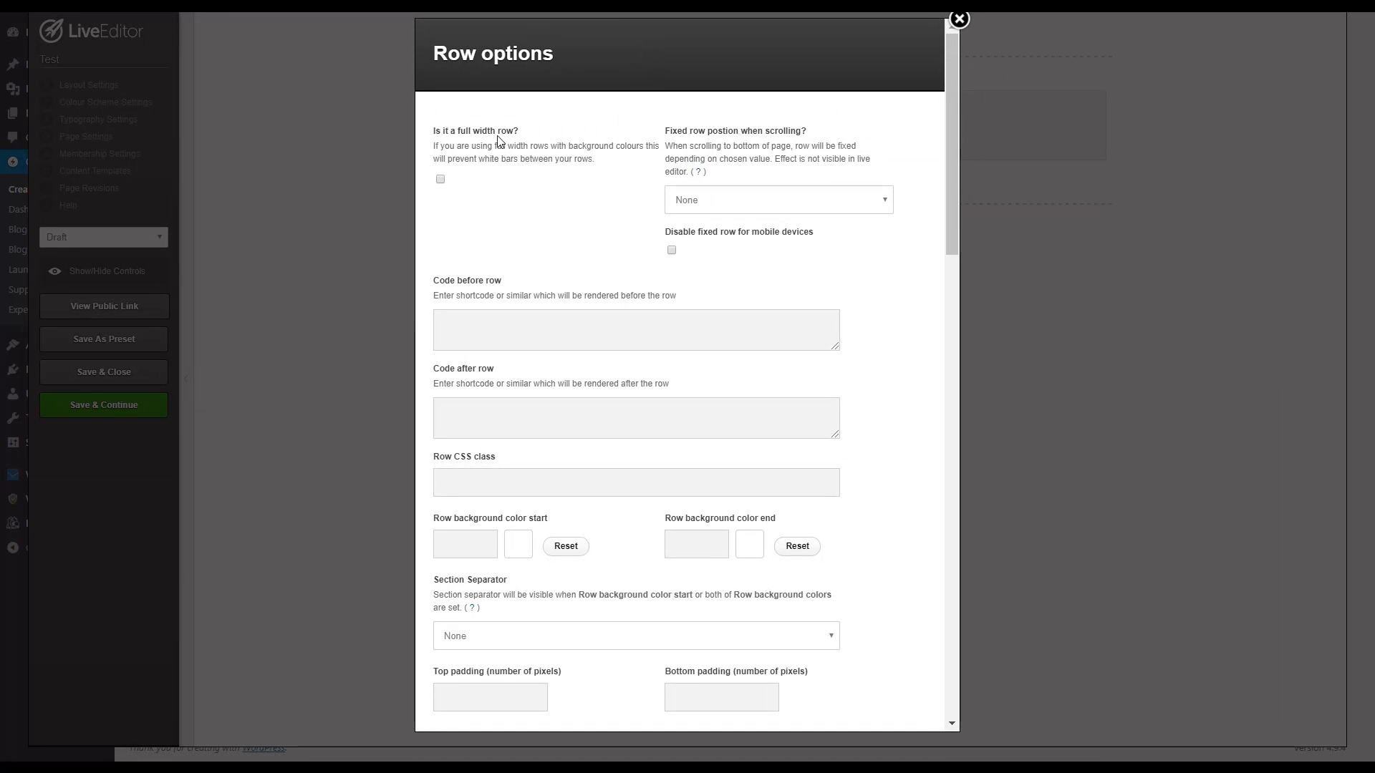
{"action": "left_click", "coordinate": [439, 180]}
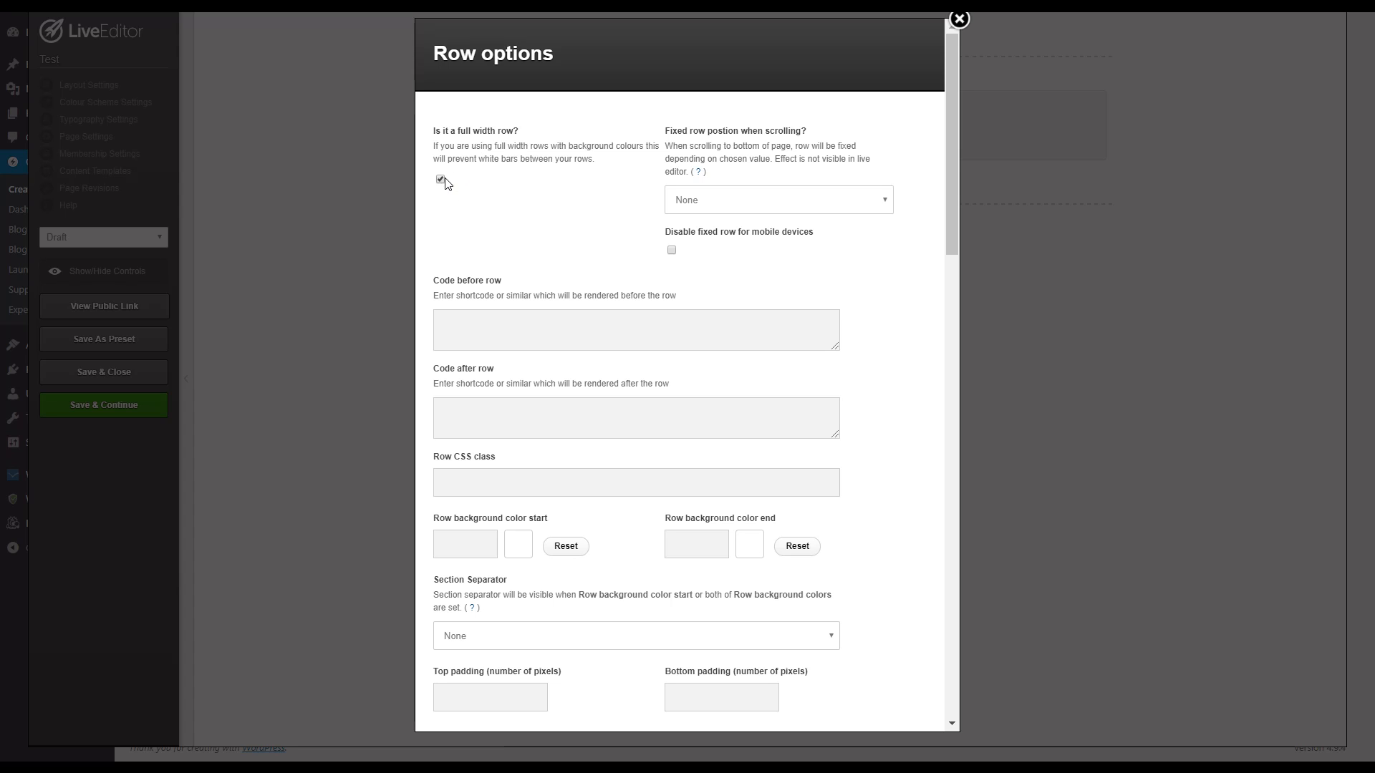
{"action": "scroll", "coordinate": [573, 208], "scroll_direction": "down", "scroll_amount": 1}
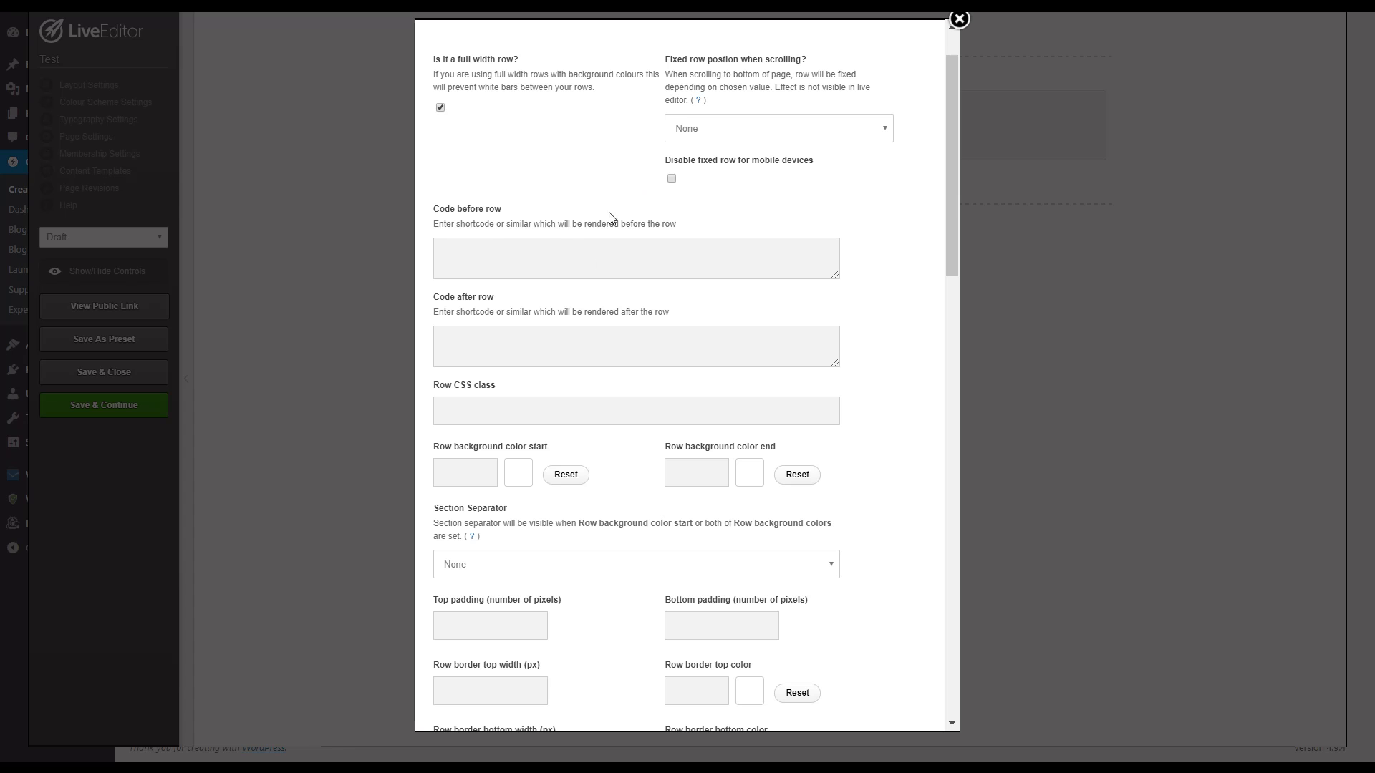
{"action": "scroll", "coordinate": [562, 397], "scroll_direction": "down", "scroll_amount": 5}
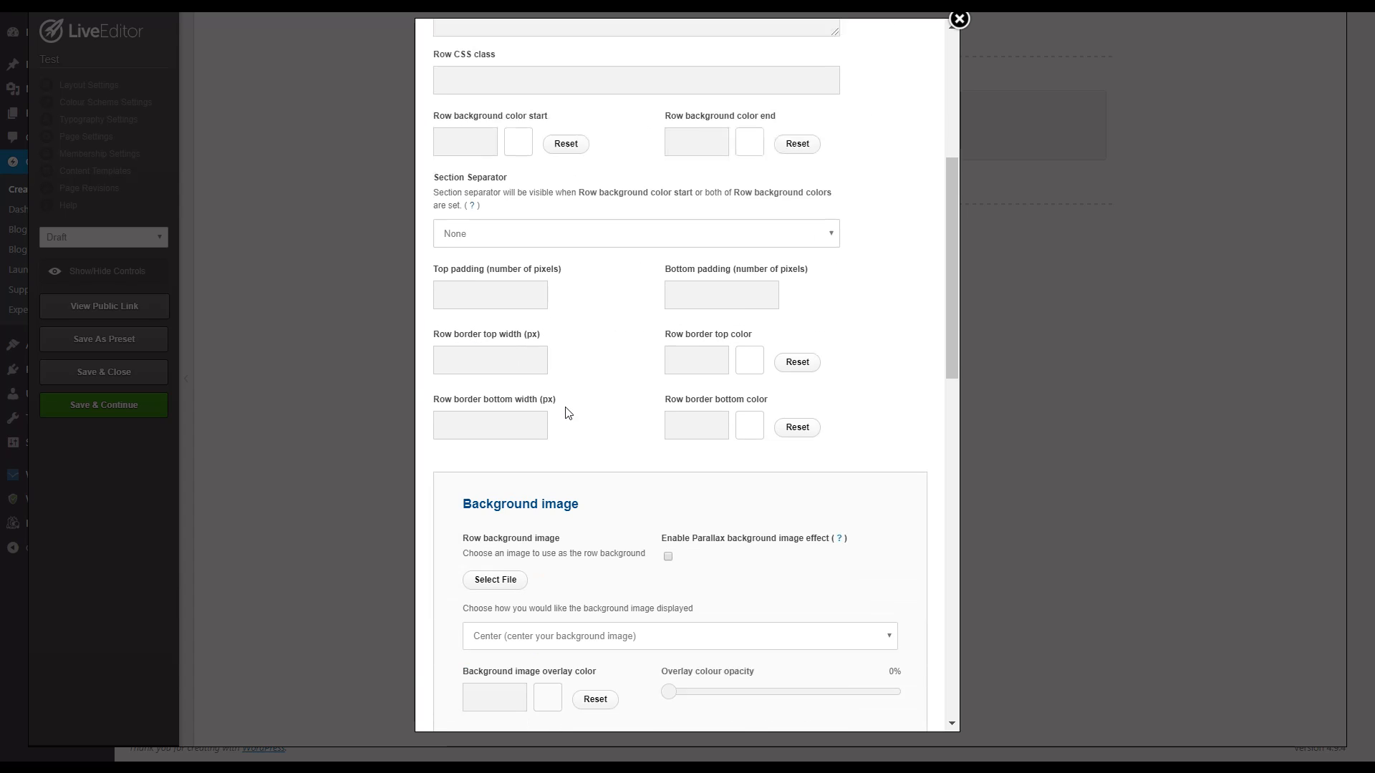
{"action": "left_click", "coordinate": [484, 279]}
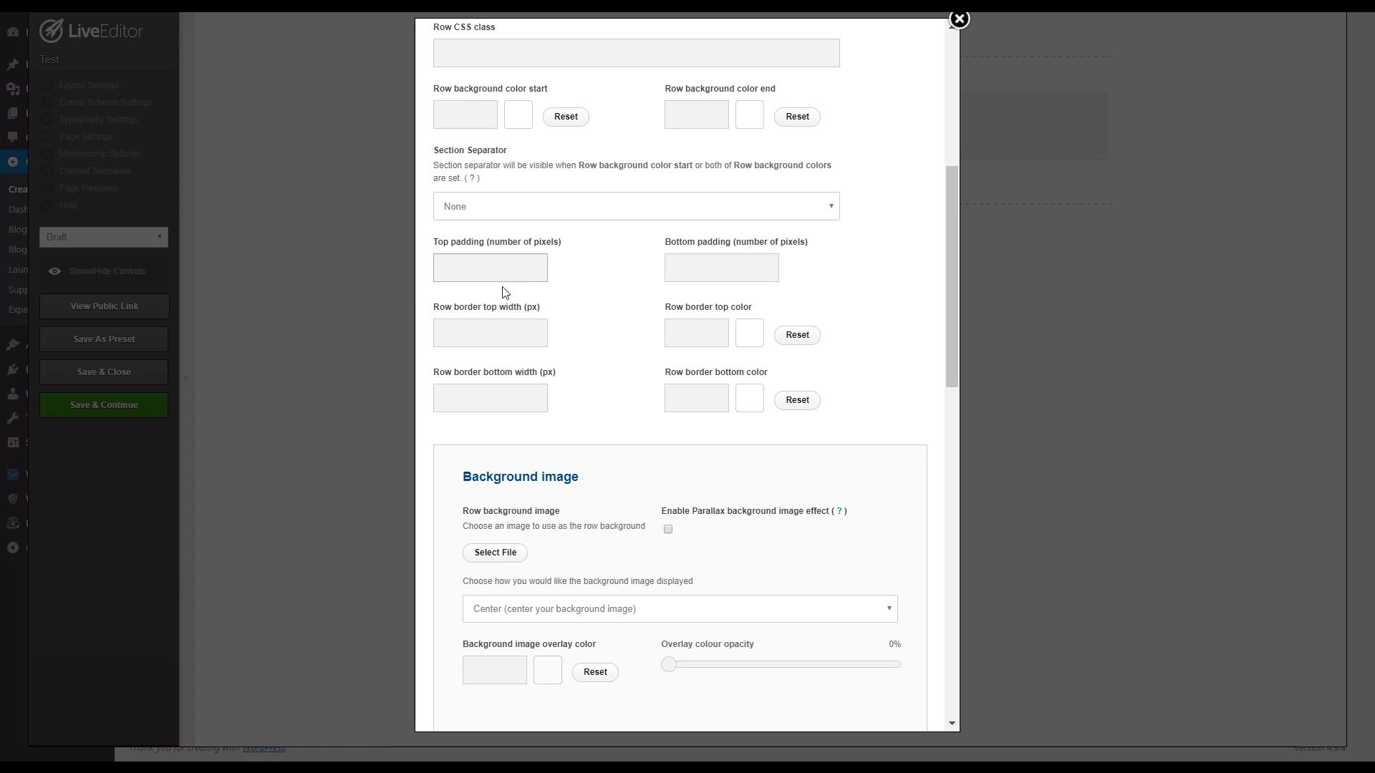
{"action": "type", "text": "50"}
{"action": "left_click", "coordinate": [718, 273]}
{"action": "type", "text": "50"}
{"action": "left_click", "coordinate": [852, 273]}
Look over the remaining row options, from background image to background video, and update the row.
{"action": "scroll", "coordinate": [616, 317], "scroll_direction": "down", "scroll_amount": 3}
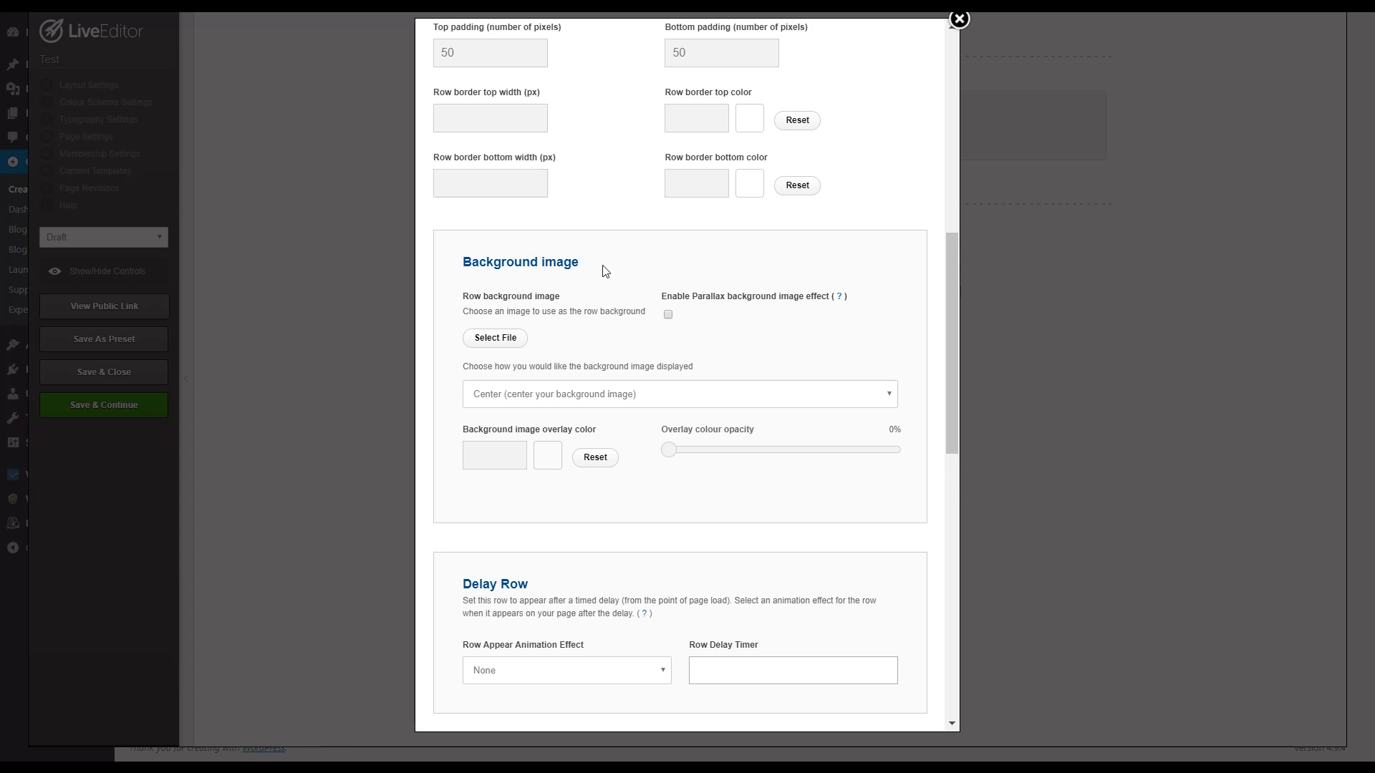
{"action": "scroll", "coordinate": [605, 272], "scroll_direction": "down", "scroll_amount": 2}
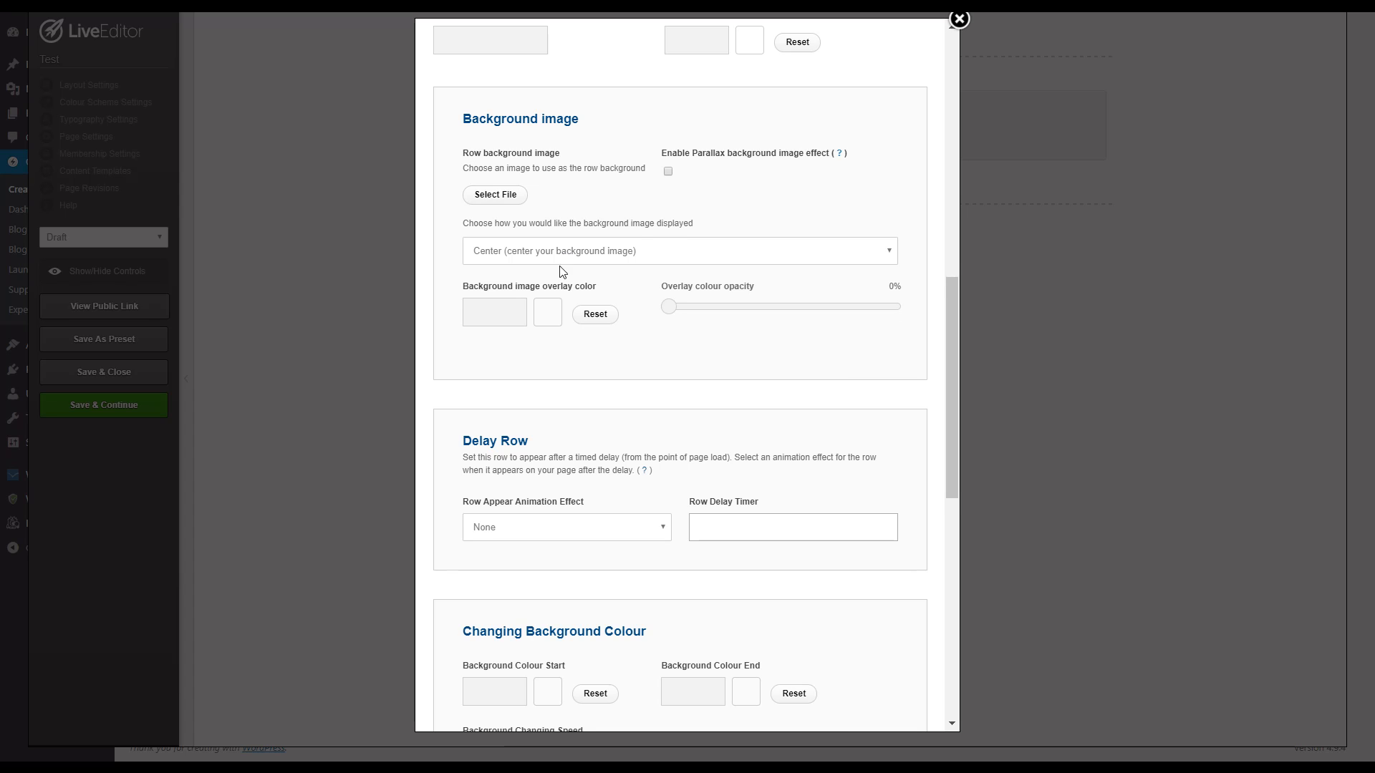
{"action": "scroll", "coordinate": [570, 301], "scroll_direction": "up", "scroll_amount": 1}
{"action": "scroll", "coordinate": [574, 323], "scroll_direction": "down", "scroll_amount": 10}
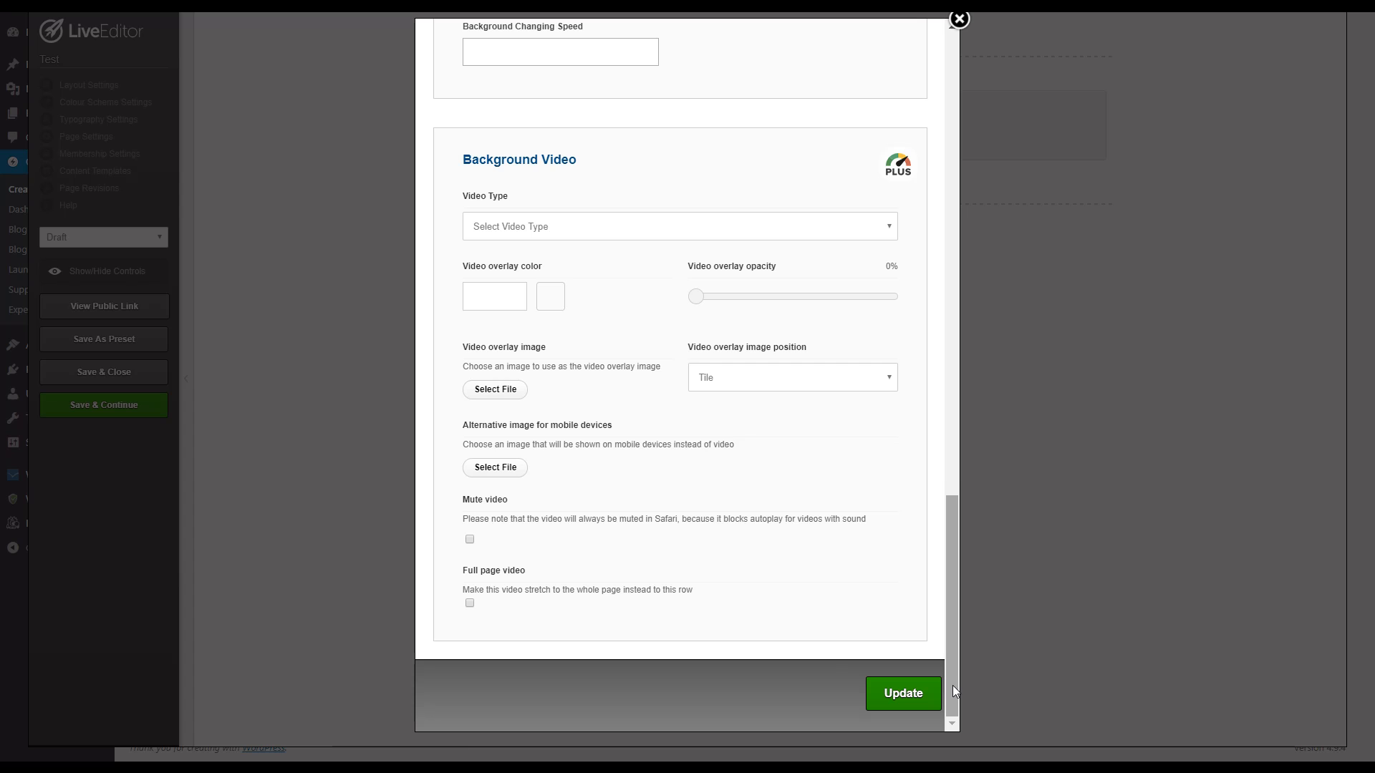
{"action": "left_click", "coordinate": [917, 704]}
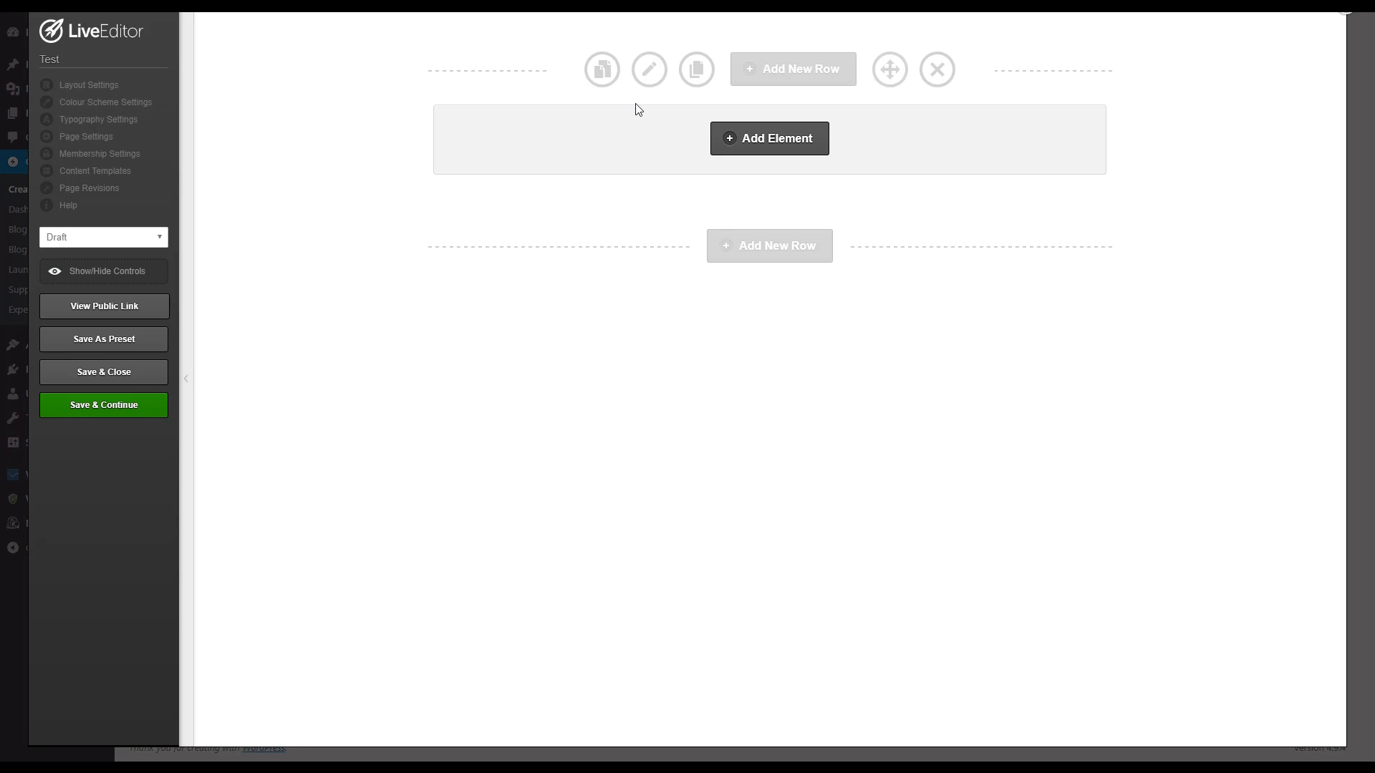
Find the core Headline element by searching for "headl" and choose it for the one-column row.
{"action": "left_click", "coordinate": [767, 141]}
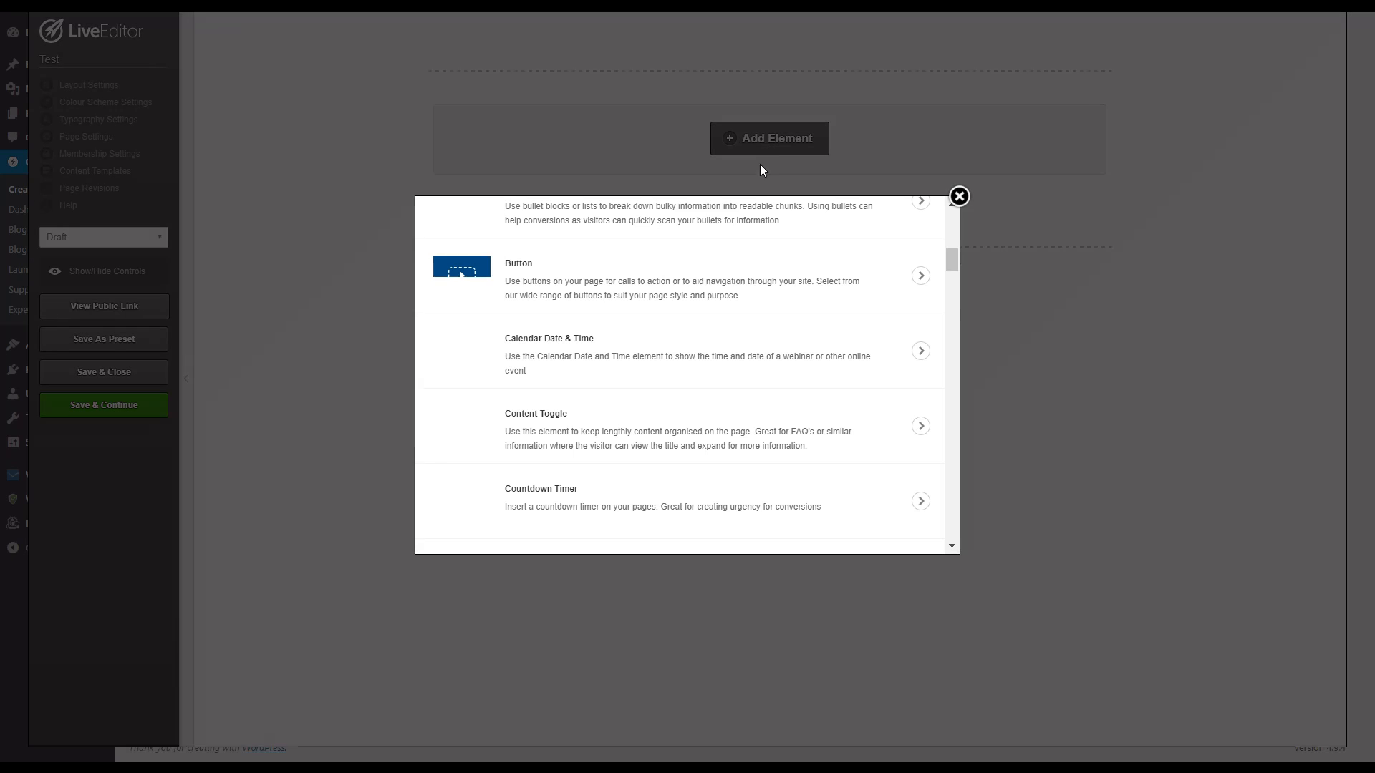
{"action": "left_click_drag", "start_coordinate": [954, 260], "coordinate": [945, 209]}
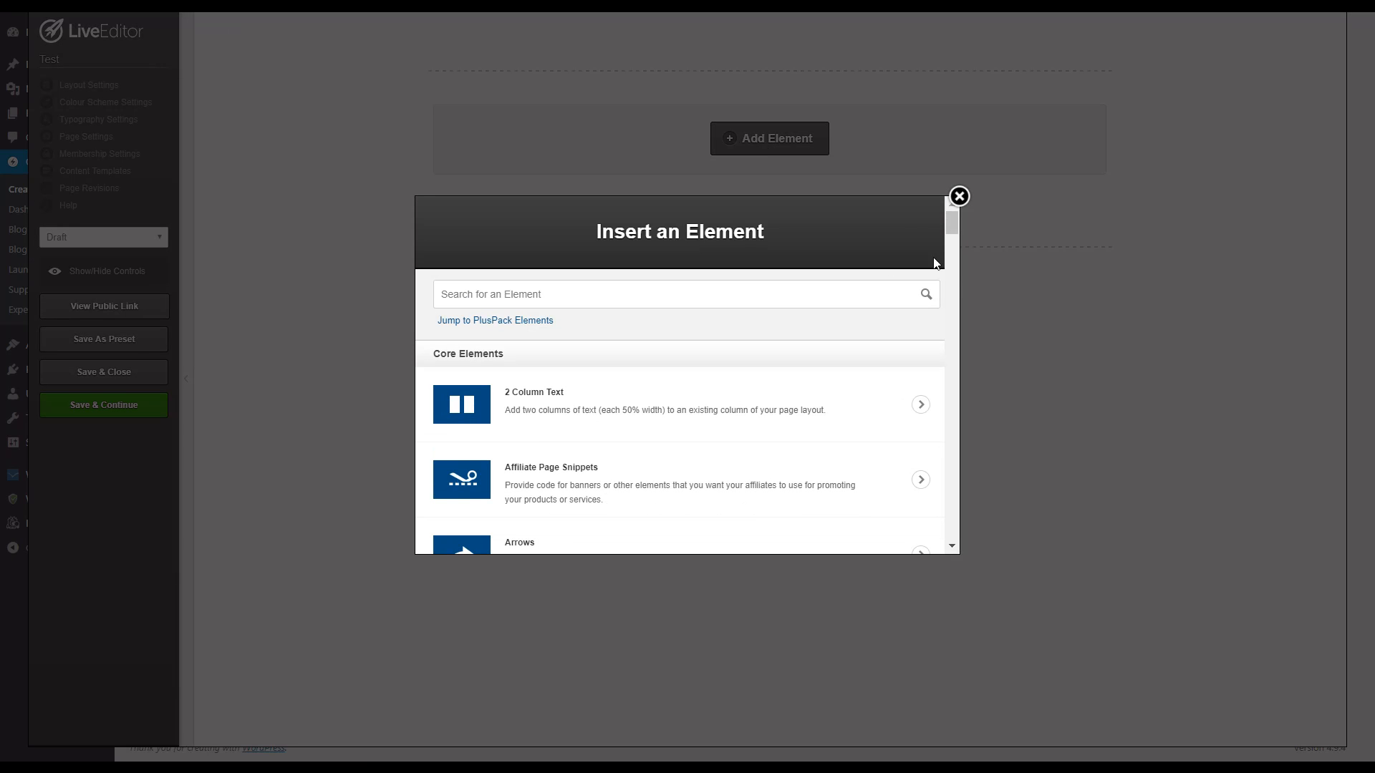
{"action": "scroll", "coordinate": [953, 226], "scroll_direction": "down", "scroll_amount": 1}
{"action": "scroll", "coordinate": [948, 223], "scroll_direction": "up", "scroll_amount": 1}
{"action": "type", "text": "headl"}
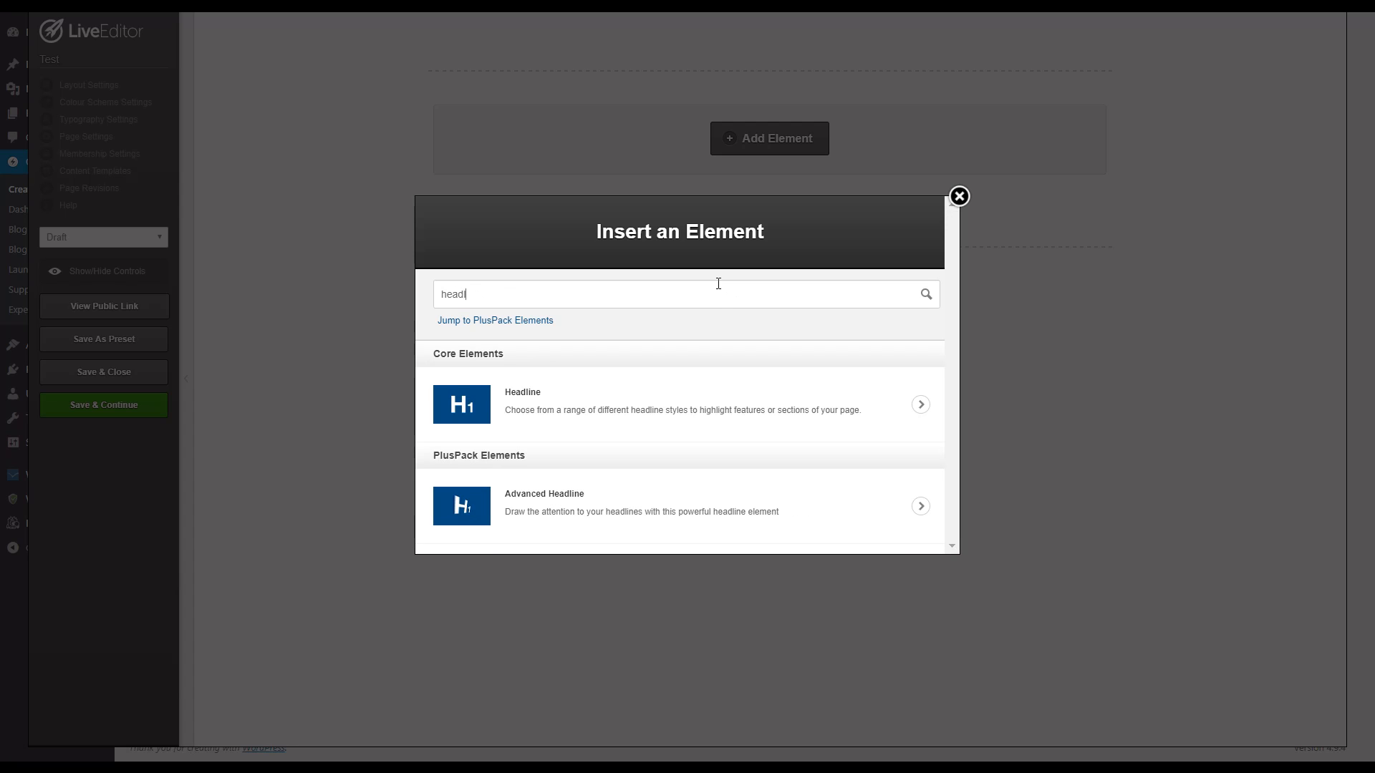
{"action": "left_click", "coordinate": [681, 406]}
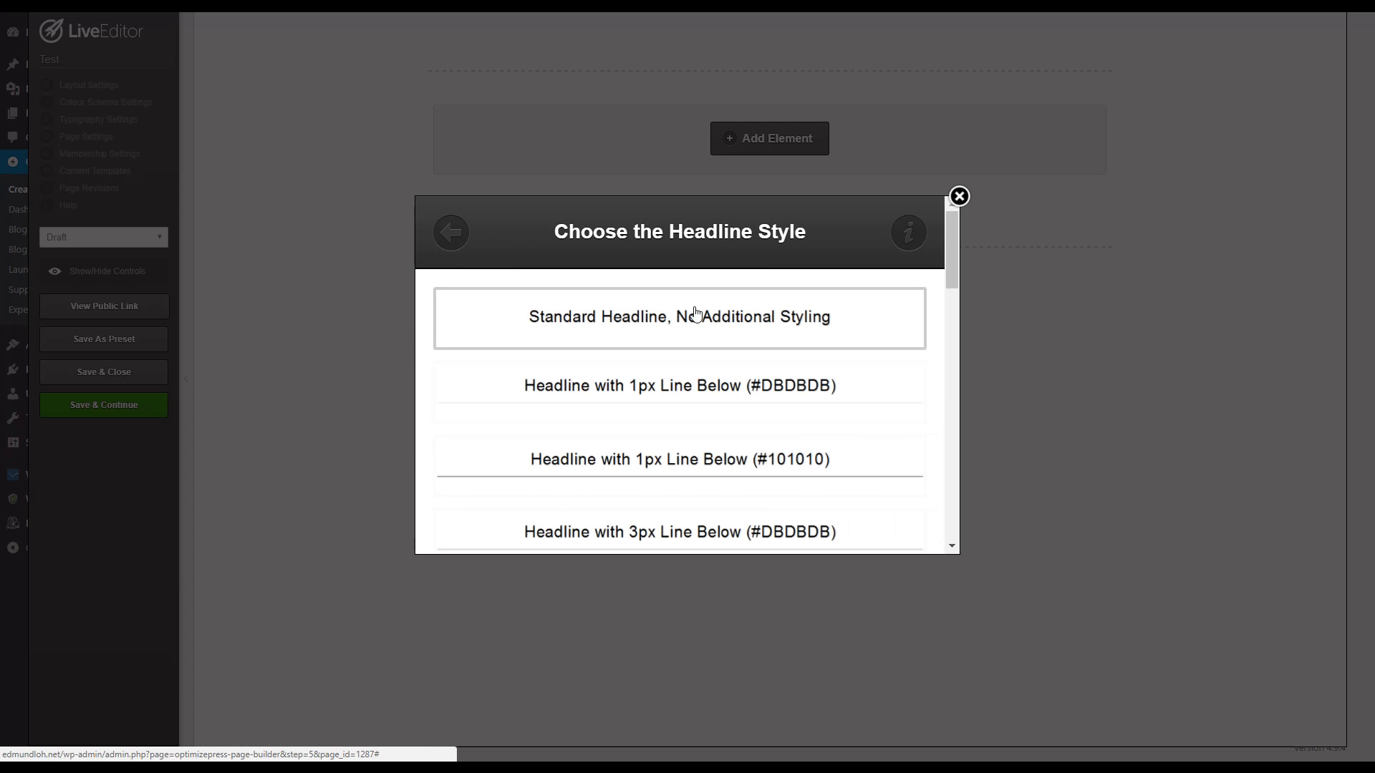
Browse the headline styles and choose Standard Headline, No Additional Styling.
{"action": "scroll", "coordinate": [736, 345], "scroll_direction": "down", "scroll_amount": 9}
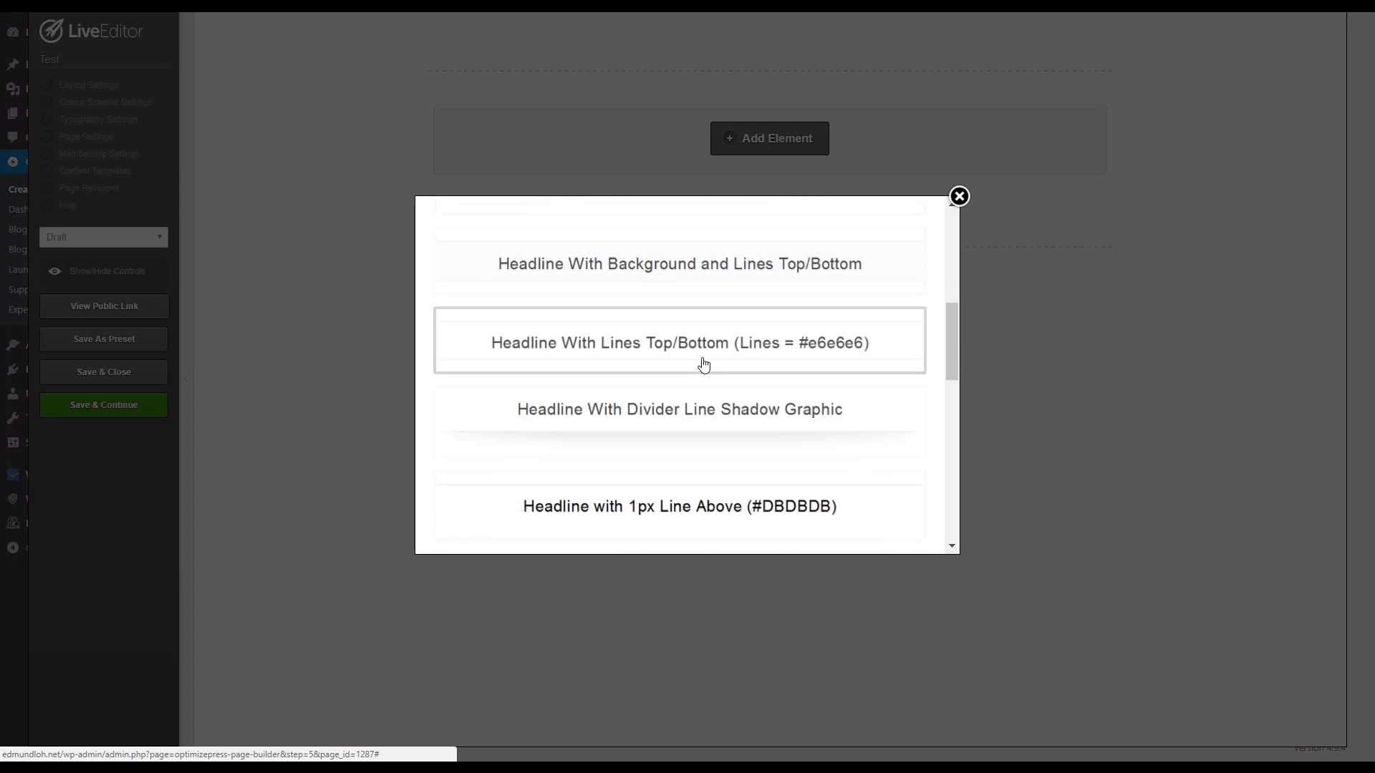
{"action": "scroll", "coordinate": [699, 361], "scroll_direction": "up", "scroll_amount": 3}
{"action": "scroll", "coordinate": [698, 358], "scroll_direction": "up", "scroll_amount": 8}
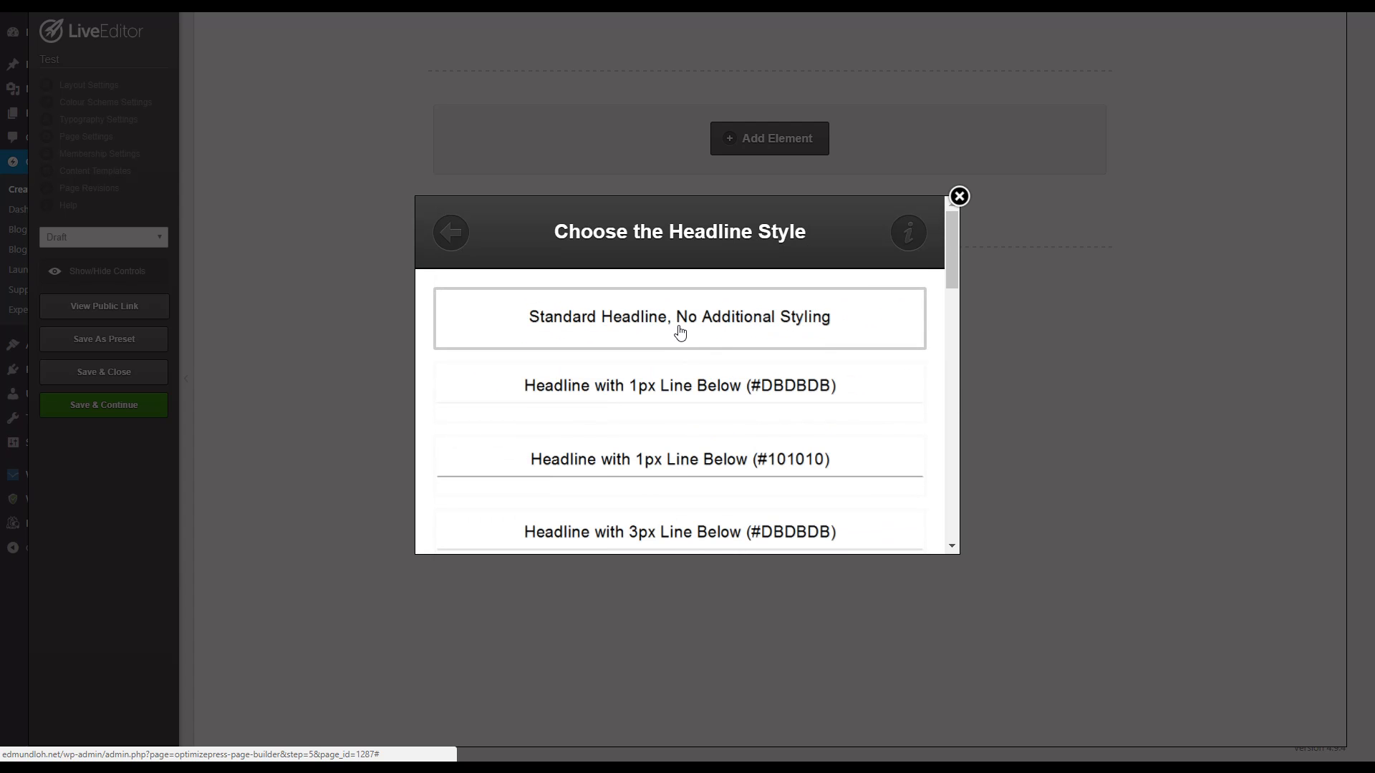
{"action": "left_click", "coordinate": [679, 333]}
Replace the placeholder headline text with "FREE BOOK: Discover 4 Easy Steps To Making 5 Figures Per Month Online".
{"action": "left_click_drag", "start_coordinate": [593, 395], "coordinate": [392, 345]}
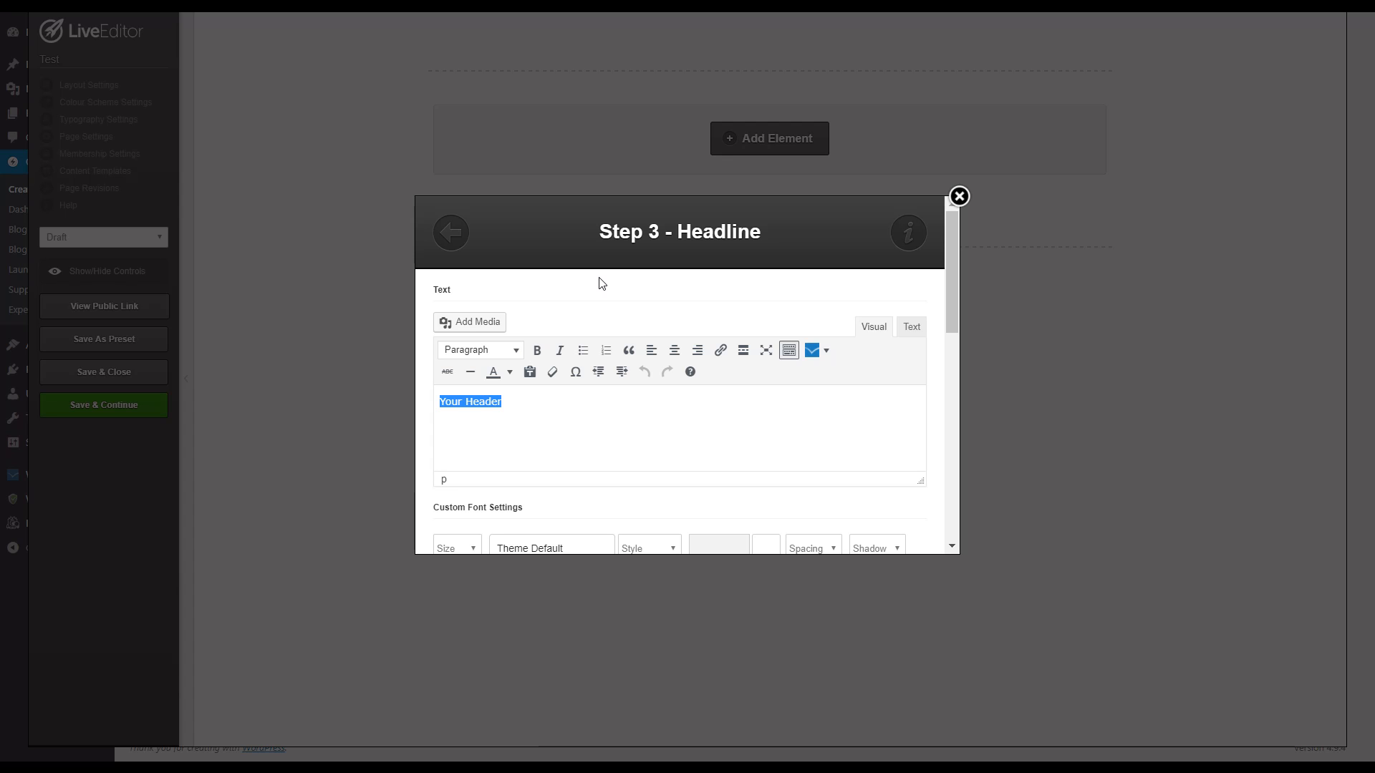
{"action": "type", "text": "FREE BOOK: Discover 4"}
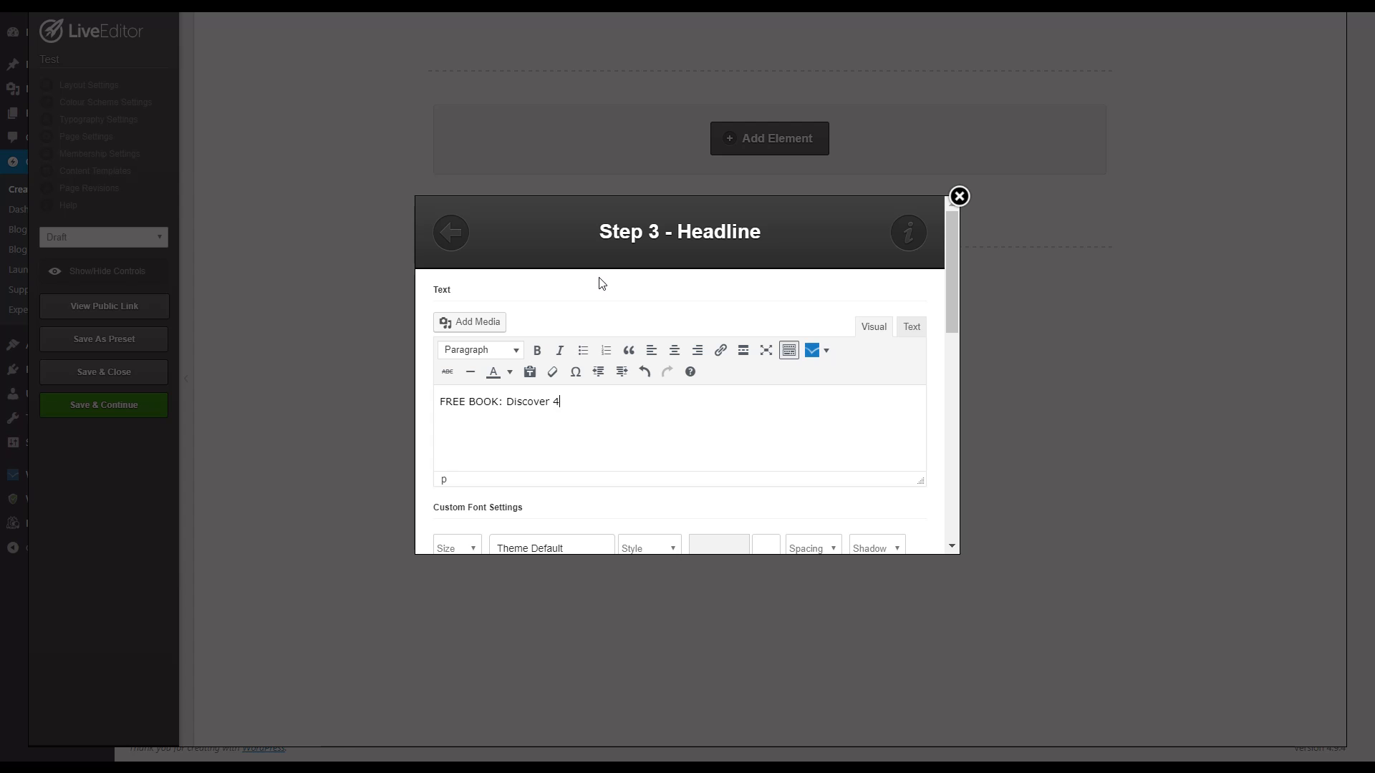
{"action": "type", "text": " Easy Steps To Making 5 Digi"}
{"action": "key", "text": "BackSpace"}
{"action": "key", "text": "BackSpace"}
{"action": "key", "text": "BackSpace"}
{"action": "type", "text": "igures Per"}
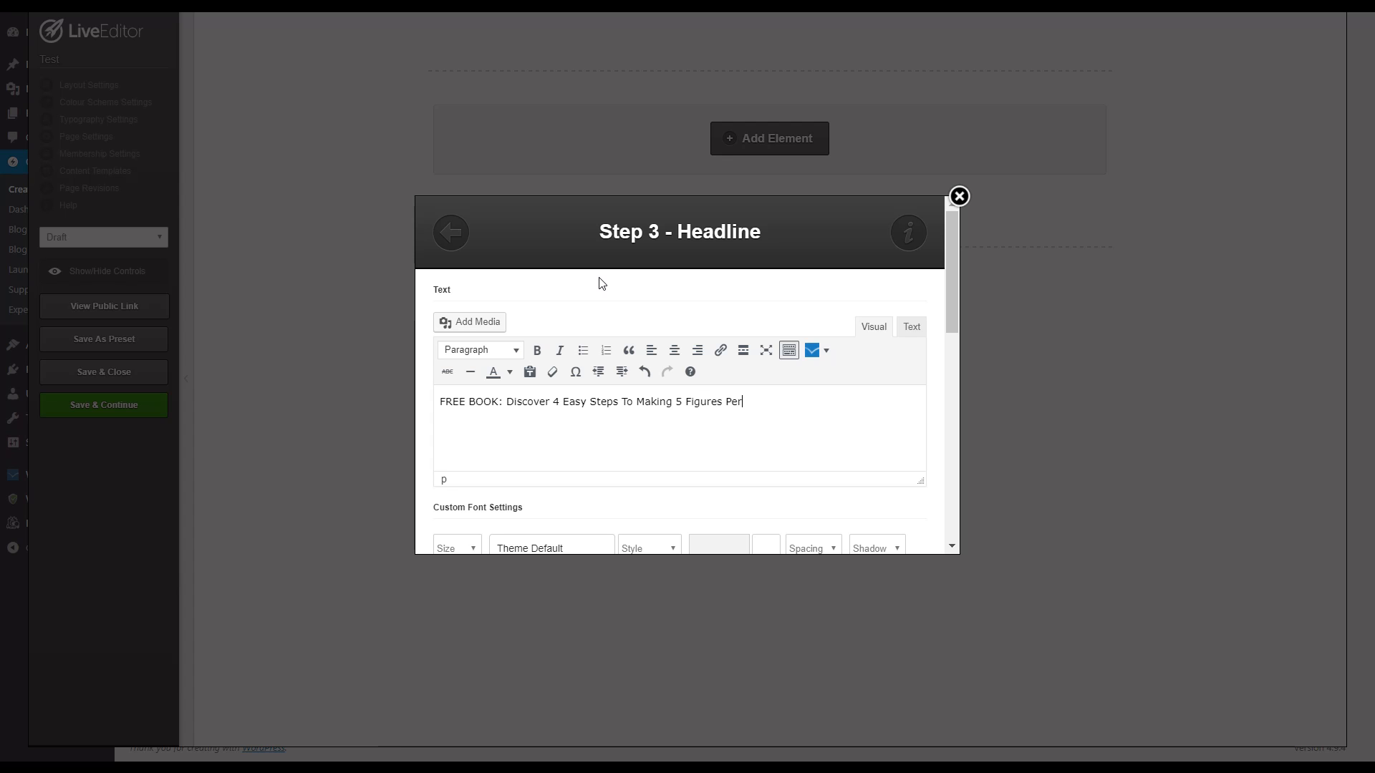
{"action": "type", "text": " Month Online"}
Underline the words "FREE BOOK" in the headline text.
{"action": "left_click_drag", "start_coordinate": [497, 396], "coordinate": [404, 385]}
{"action": "key", "text": "ctrl+u"}
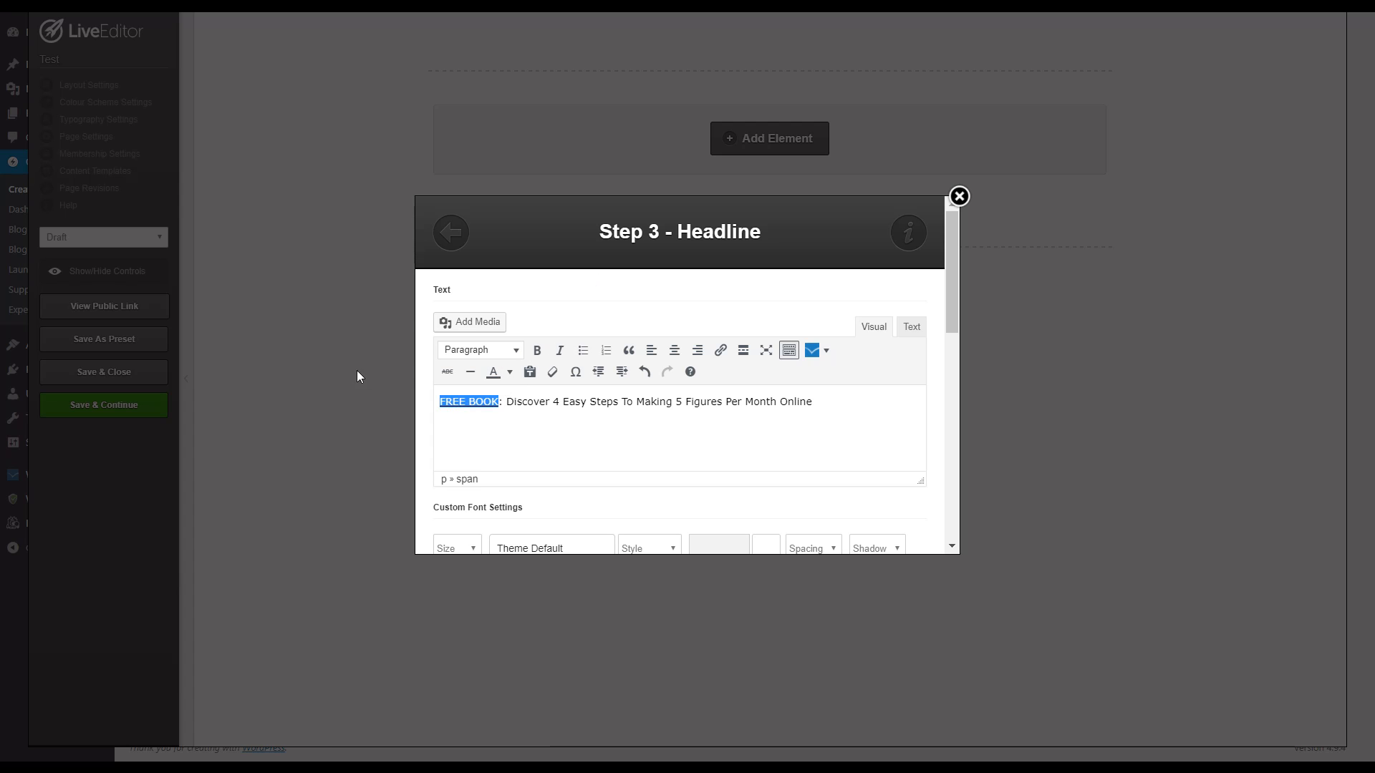
{"action": "left_click", "coordinate": [593, 436]}
{"action": "left_click_drag", "start_coordinate": [500, 406], "coordinate": [435, 408]}
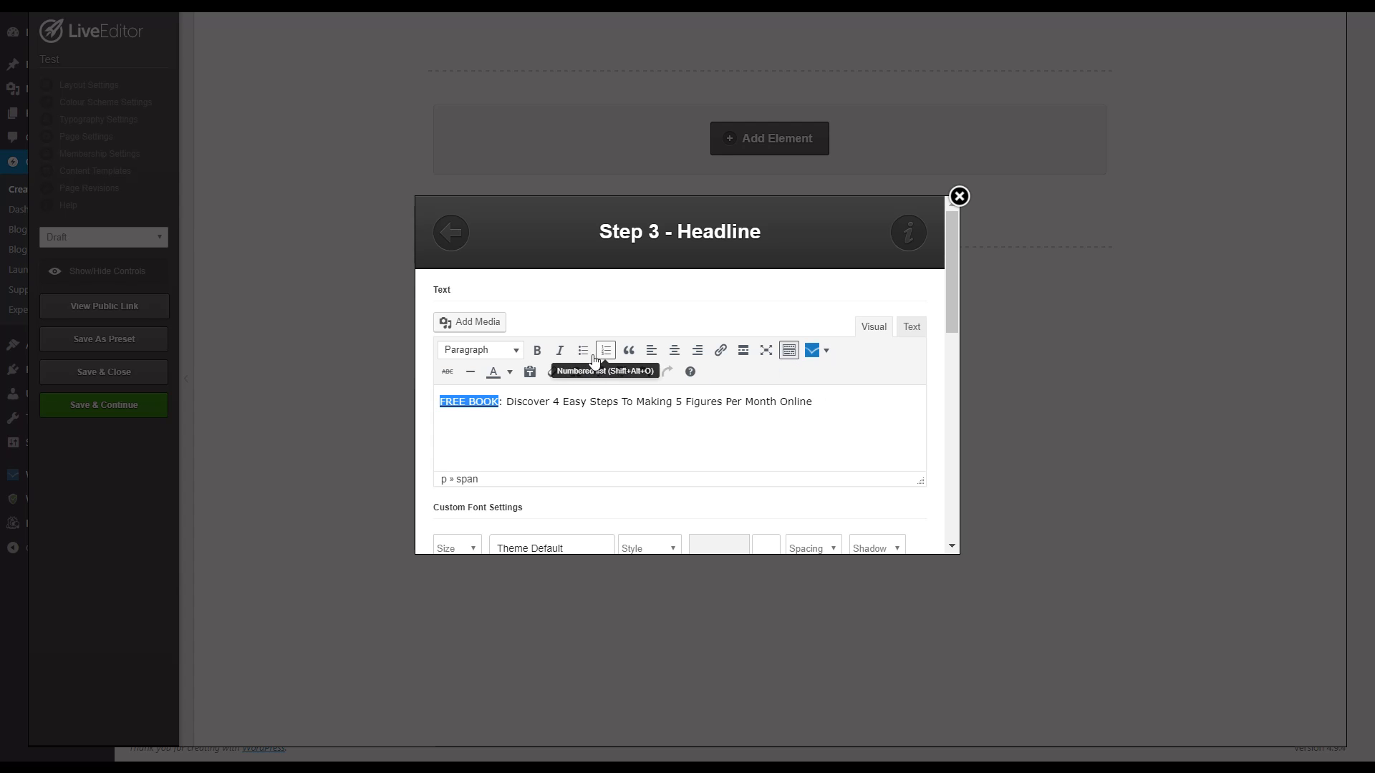
{"action": "left_click", "coordinate": [831, 401]}
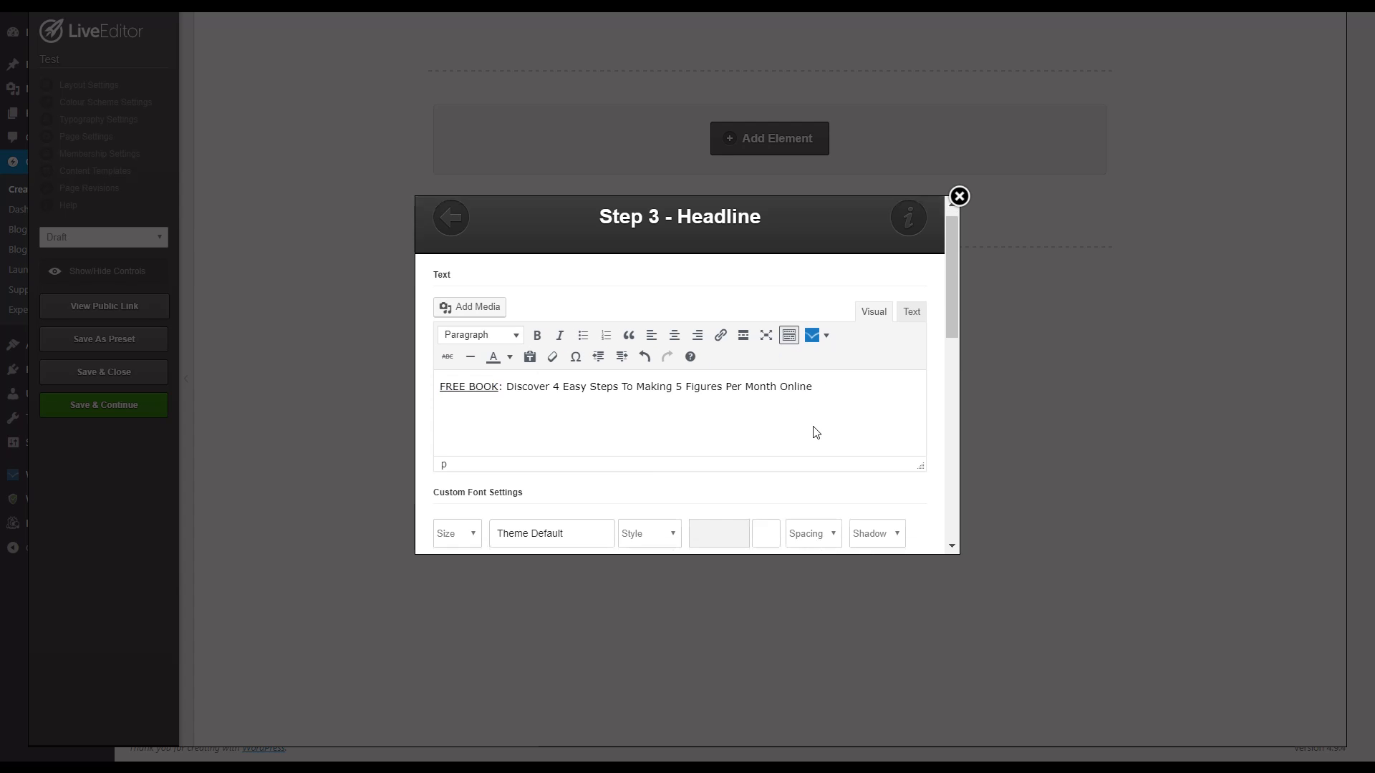
Look over the headline's font and alignment settings and set its headline tag to h1.
{"action": "scroll", "coordinate": [585, 458], "scroll_direction": "down", "scroll_amount": 3}
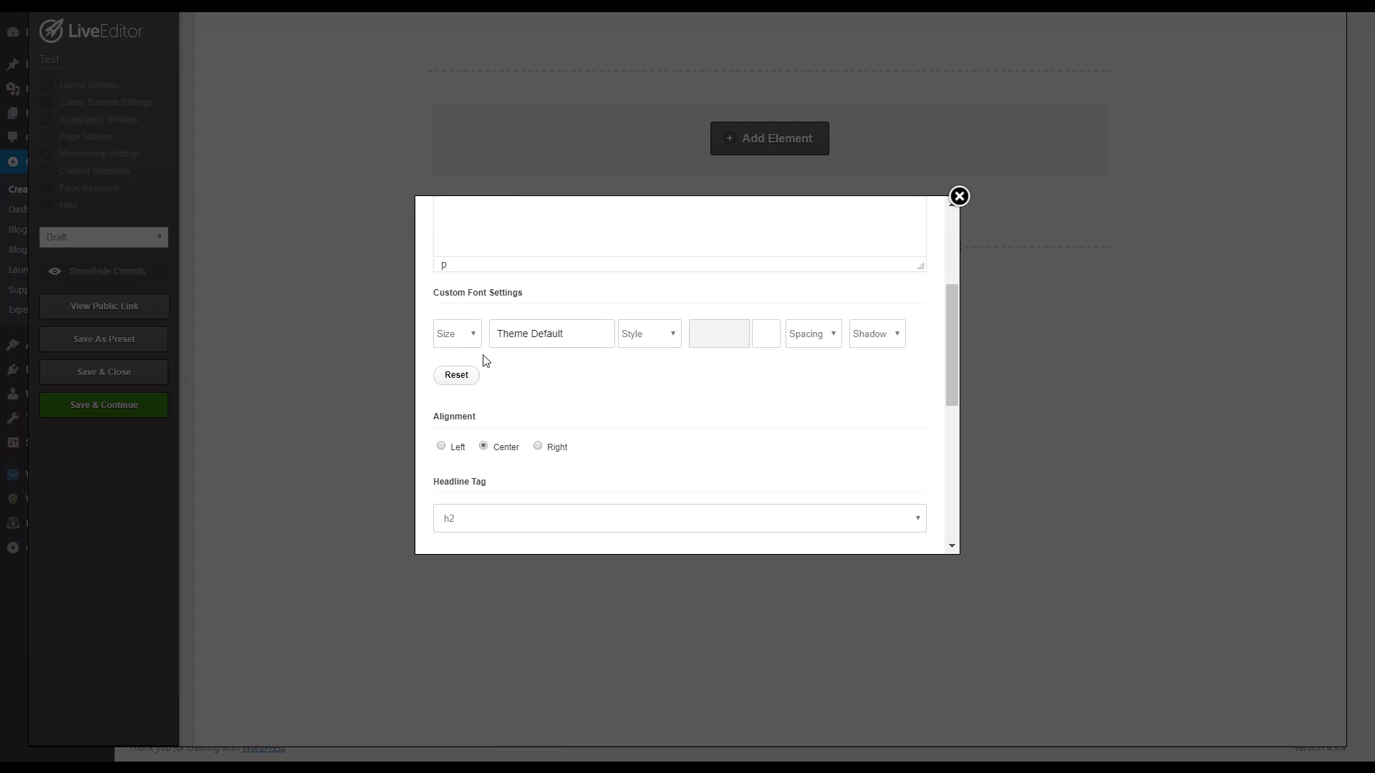
{"action": "scroll", "coordinate": [673, 412], "scroll_direction": "down", "scroll_amount": 5}
{"action": "scroll", "coordinate": [534, 351], "scroll_direction": "up", "scroll_amount": 4}
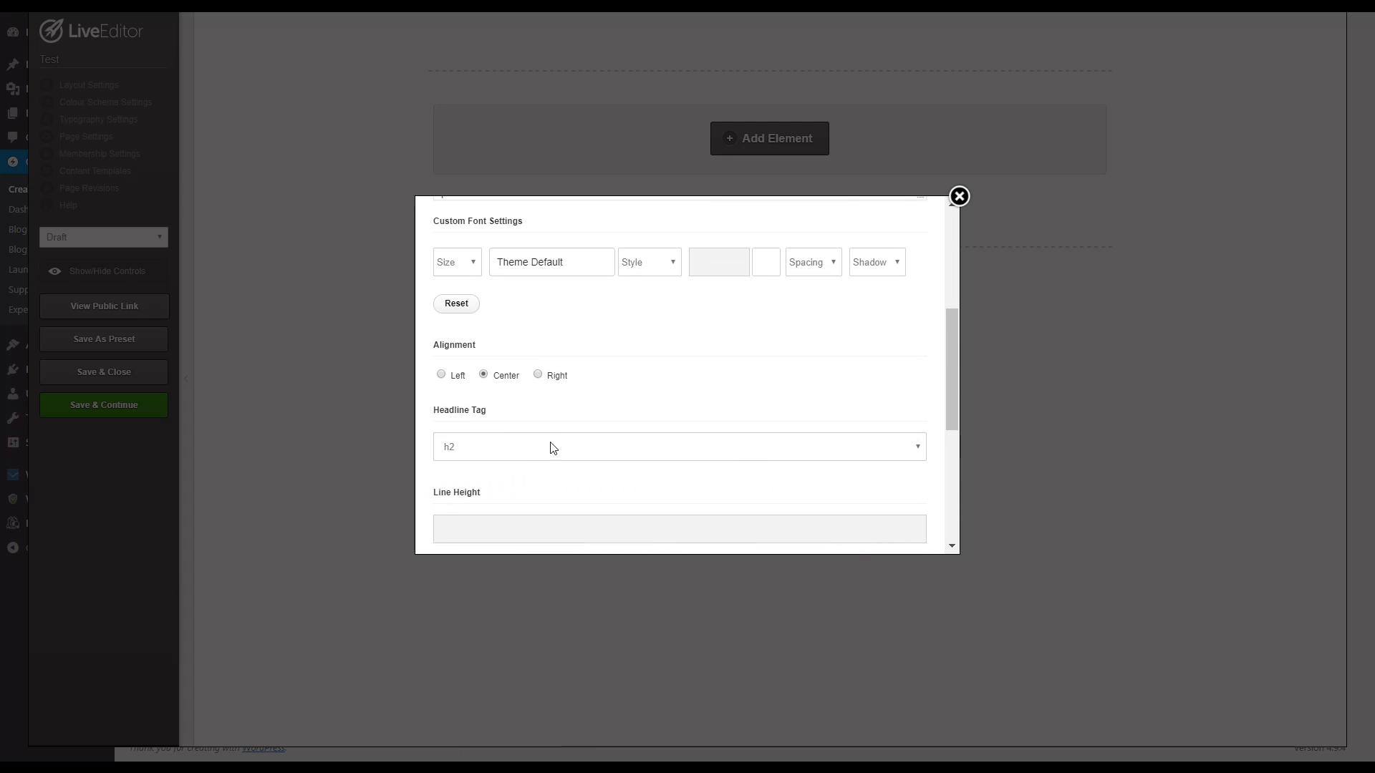
{"action": "left_click", "coordinate": [553, 444]}
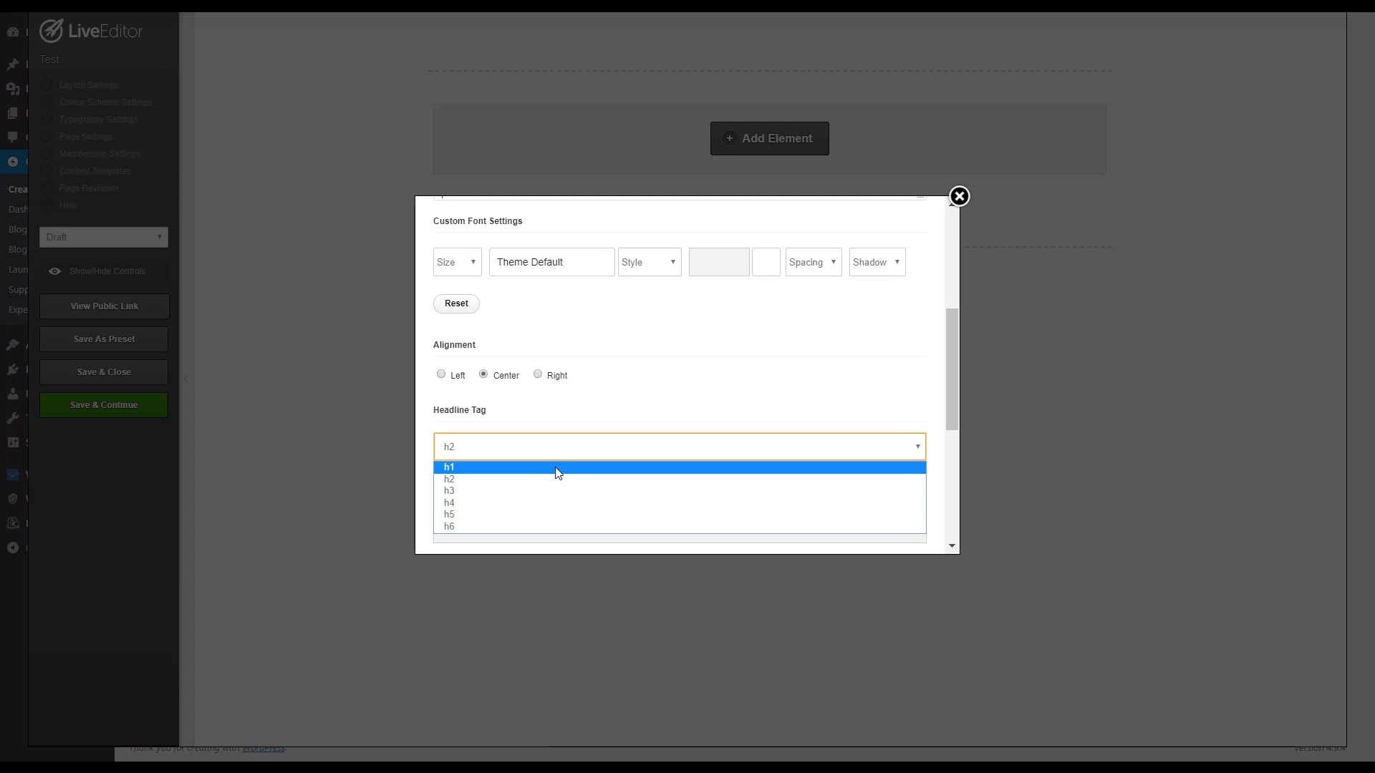
{"action": "left_click", "coordinate": [559, 473]}
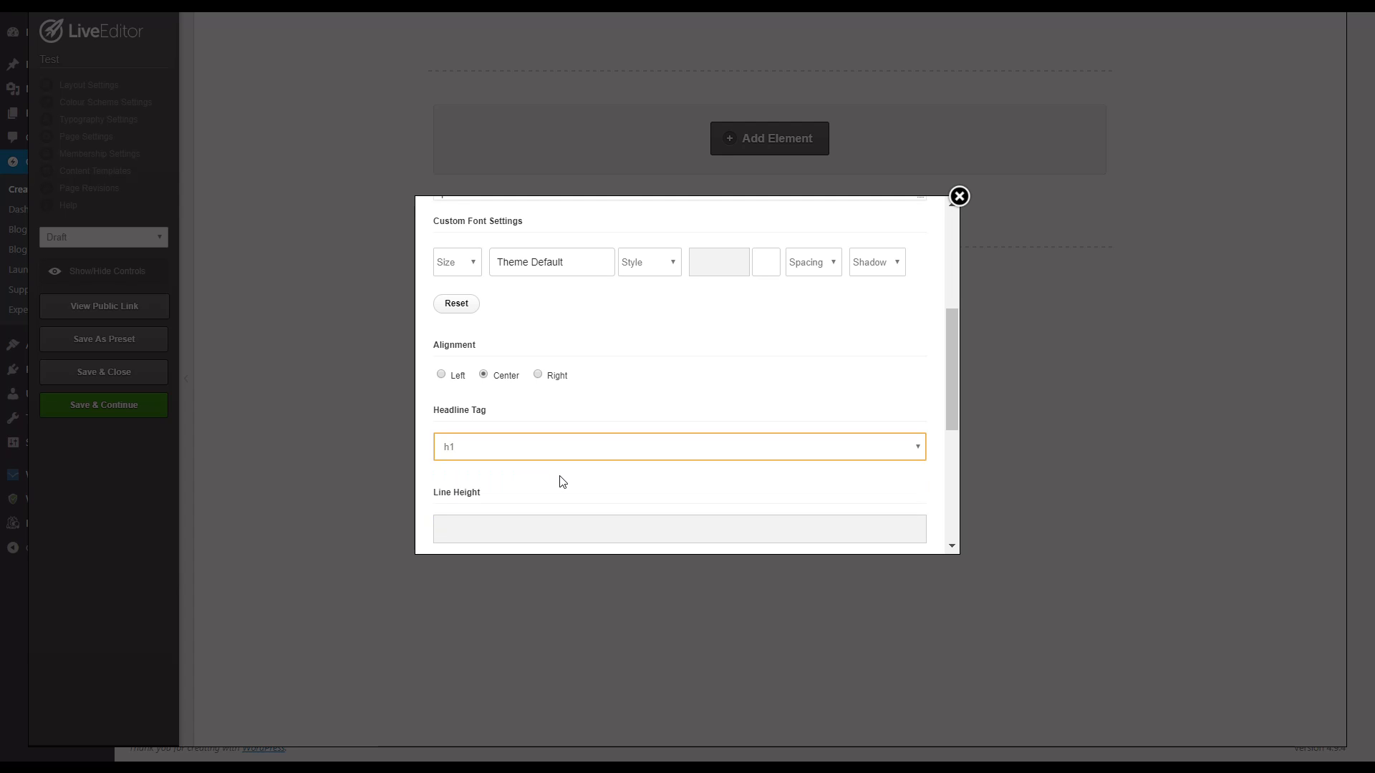
Insert the configured headline into the row and save the page while staying in the editor.
{"action": "scroll", "coordinate": [563, 481], "scroll_direction": "up", "scroll_amount": 4}
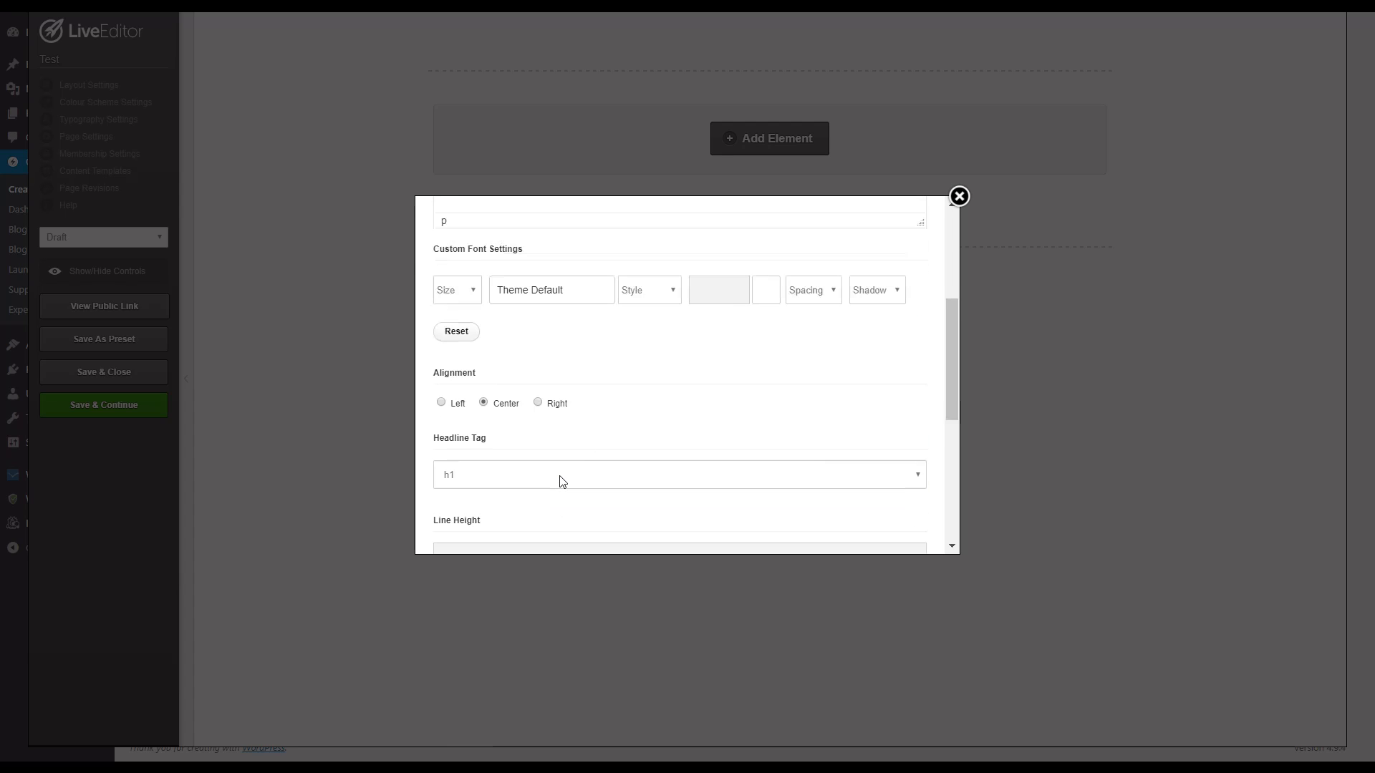
{"action": "scroll", "coordinate": [688, 447], "scroll_direction": "down", "scroll_amount": 3}
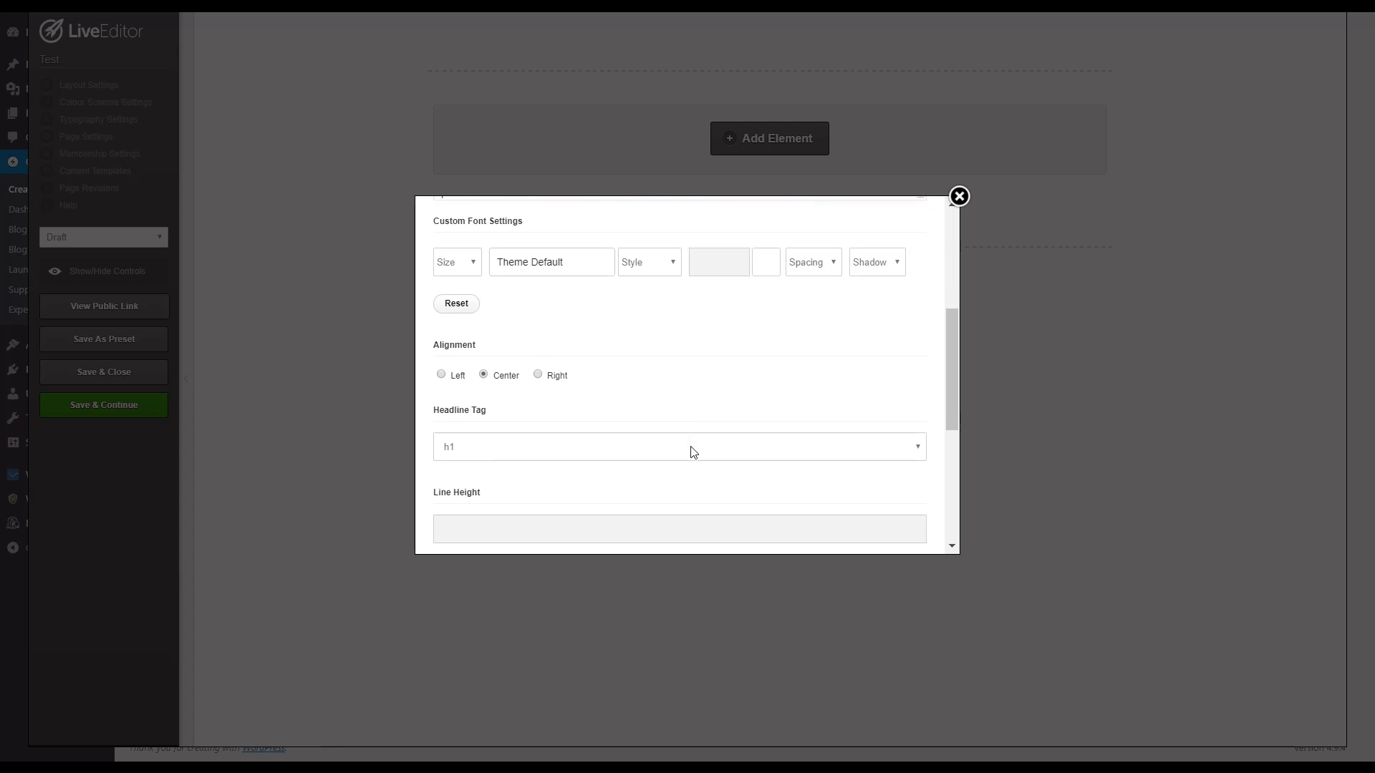
{"action": "scroll", "coordinate": [690, 445], "scroll_direction": "down", "scroll_amount": 5}
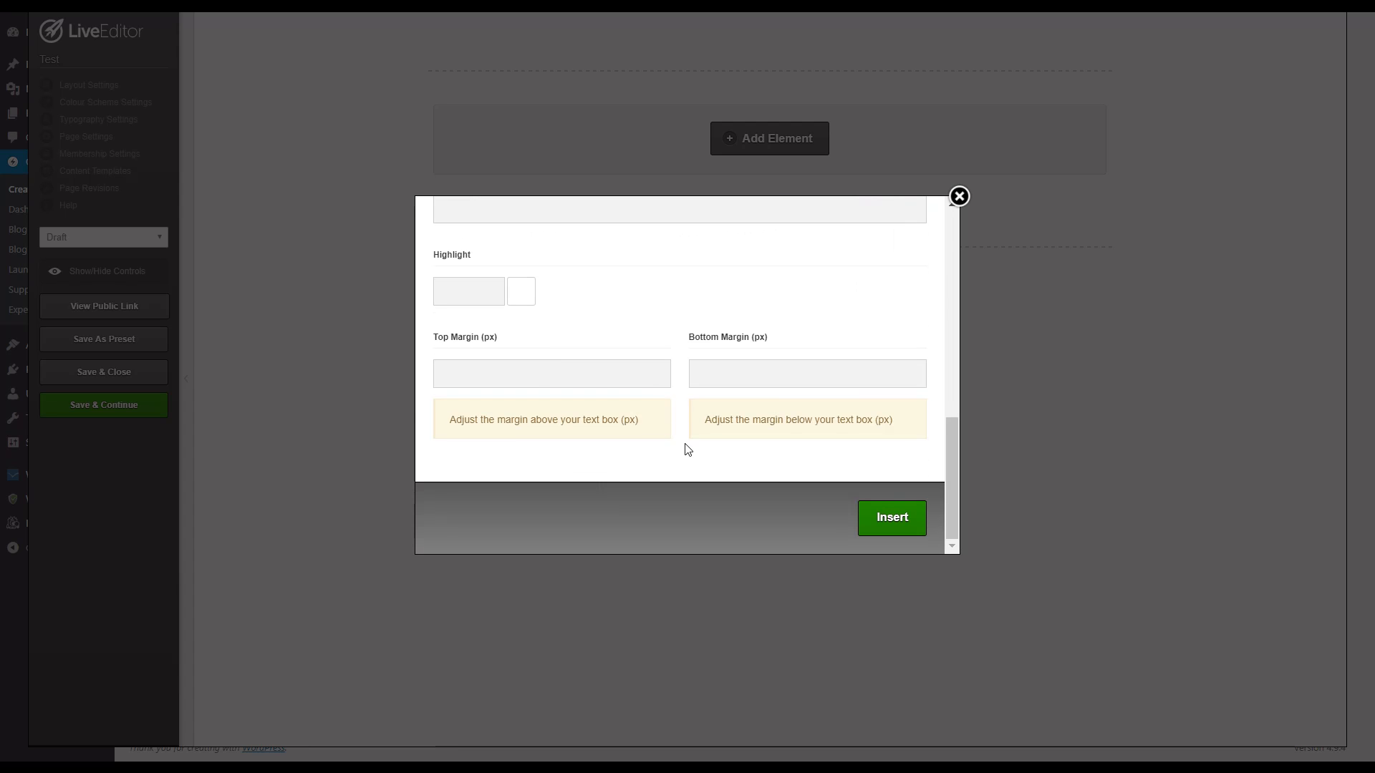
{"action": "left_click", "coordinate": [895, 518]}
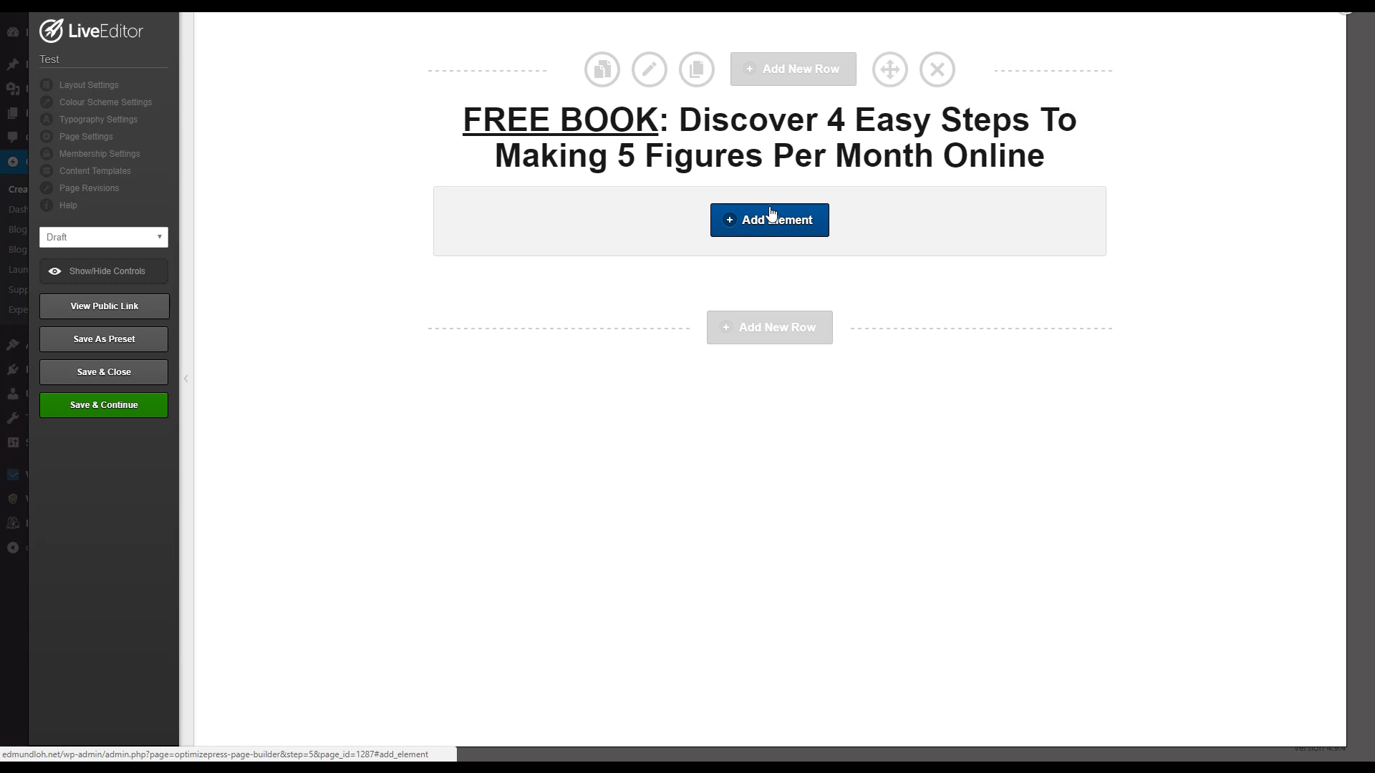
{"action": "left_click", "coordinate": [146, 414]}
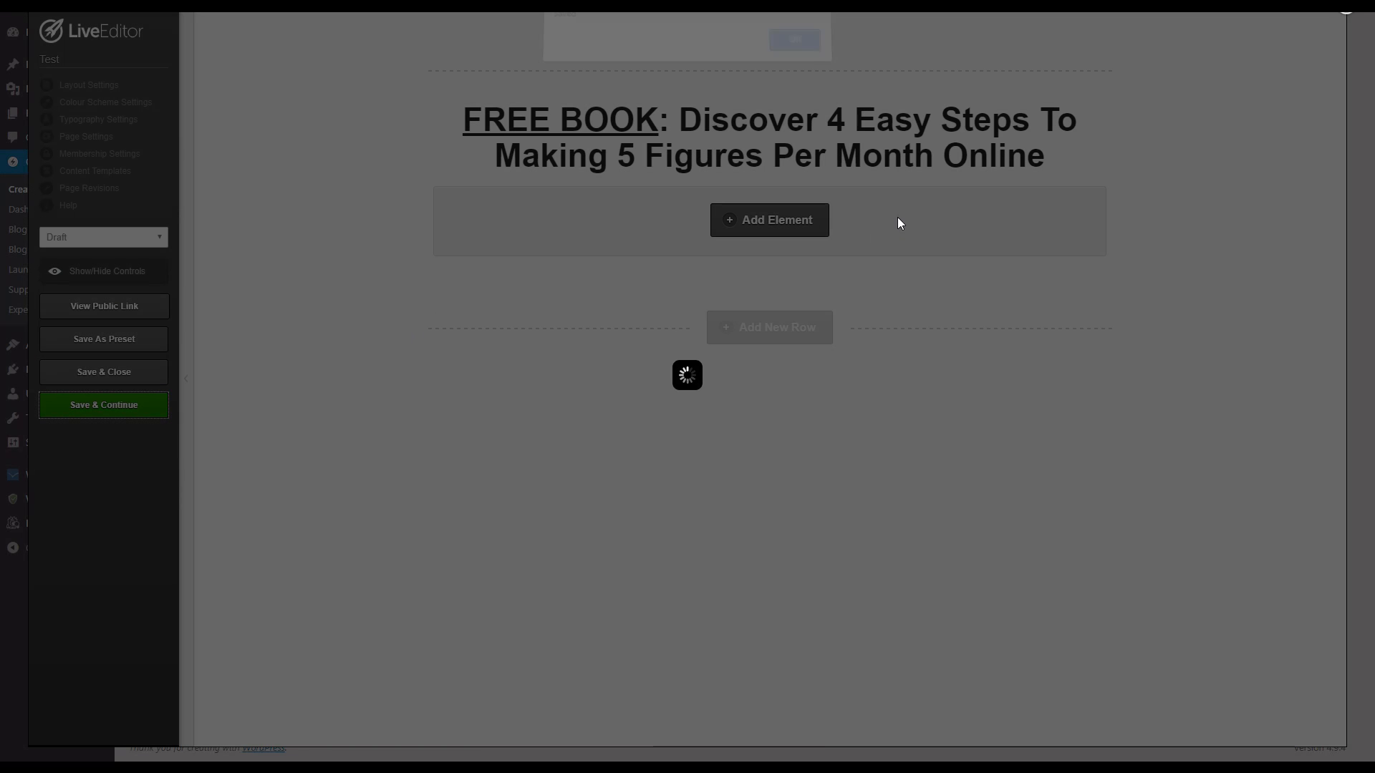
{"action": "left_click", "coordinate": [795, 51]}
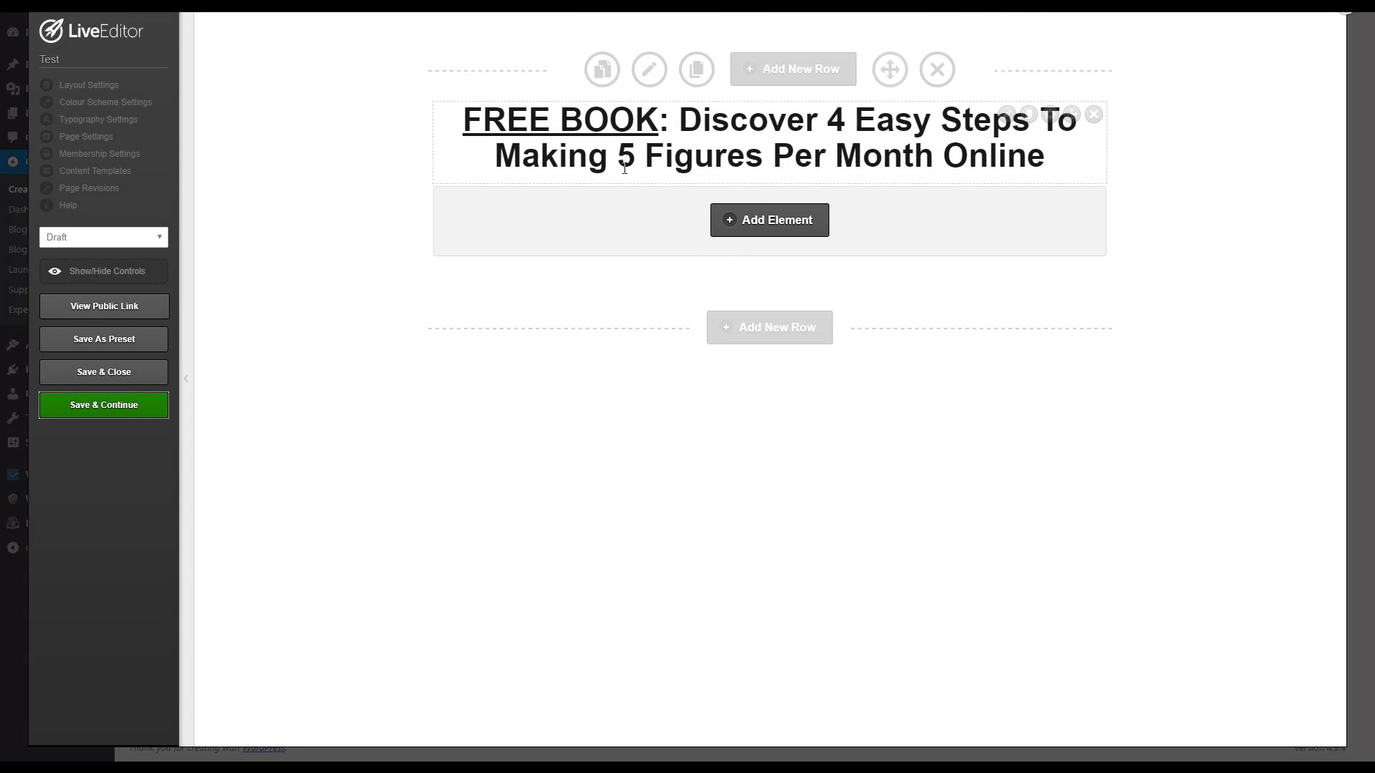
Insert a new row with the 2 Columns simple layout below the headline row.
{"action": "left_click", "coordinate": [742, 331]}
{"action": "left_click", "coordinate": [571, 212]}
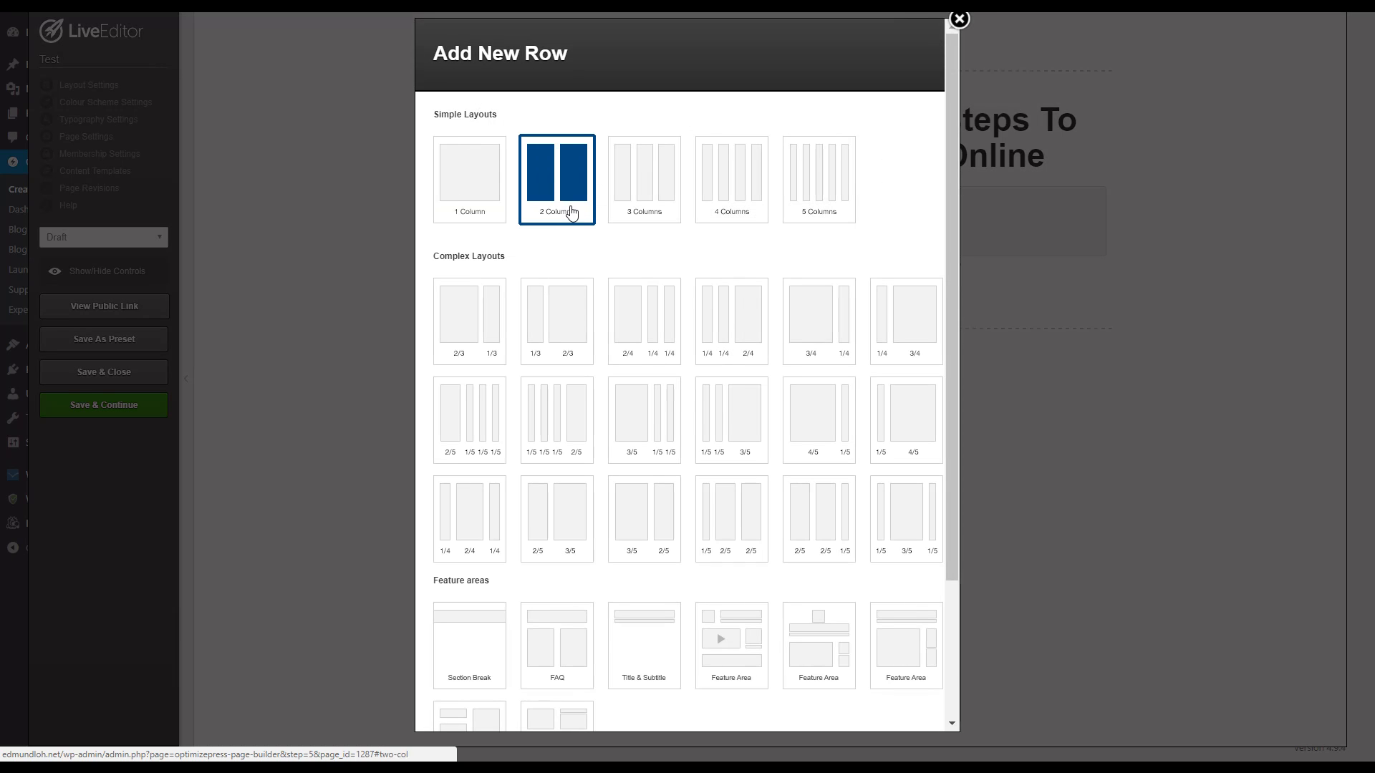
{"action": "scroll", "coordinate": [845, 573], "scroll_direction": "down", "scroll_amount": 3}
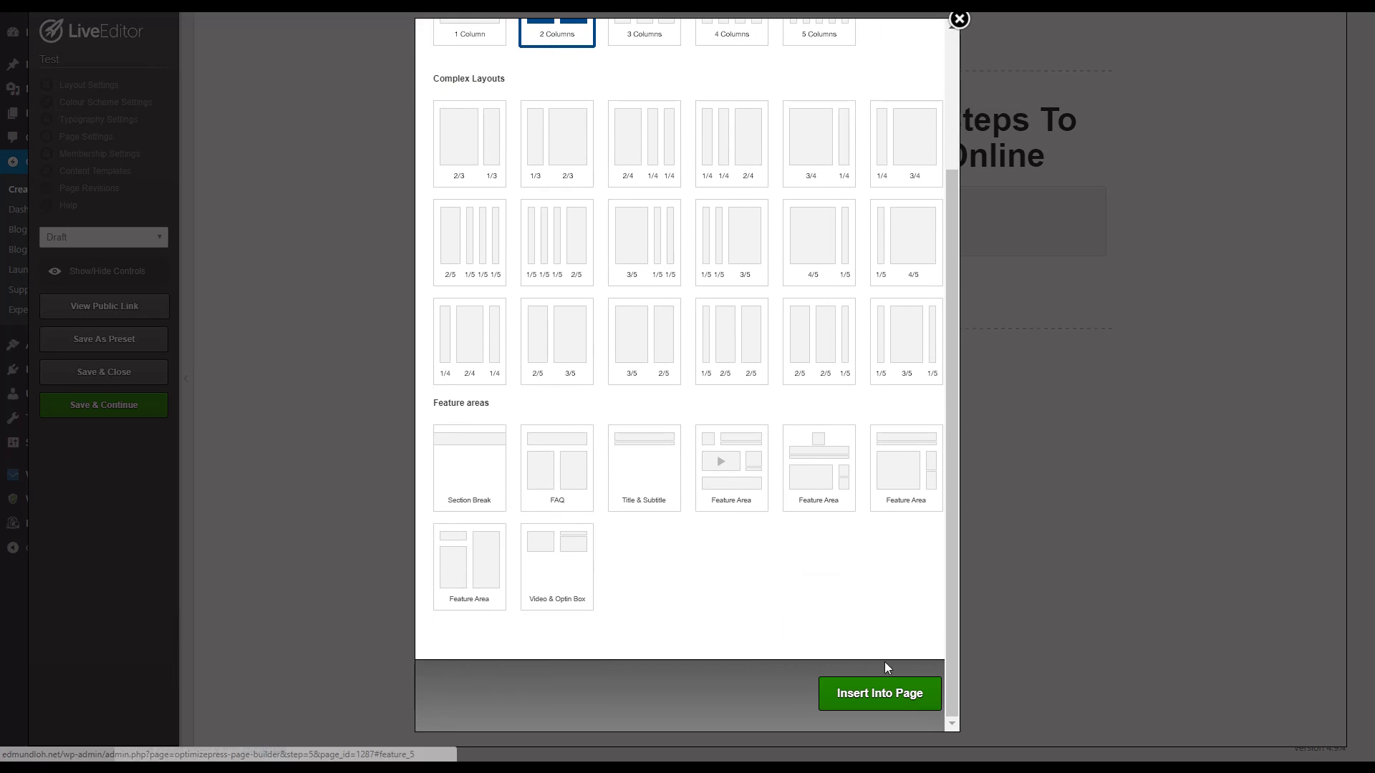
{"action": "left_click", "coordinate": [880, 708]}
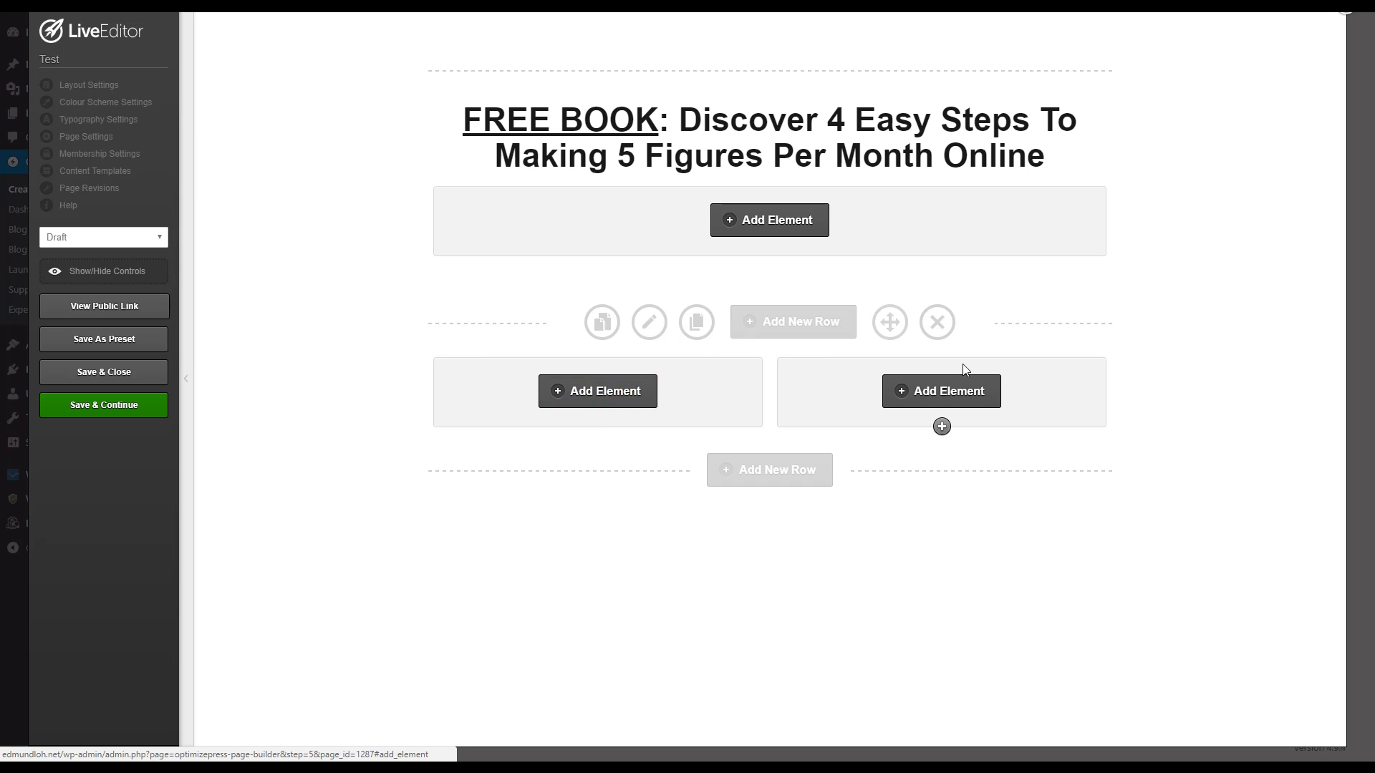
Set the two-column row's top and bottom padding to 50 pixels each and update the row.
{"action": "left_click", "coordinate": [649, 323]}
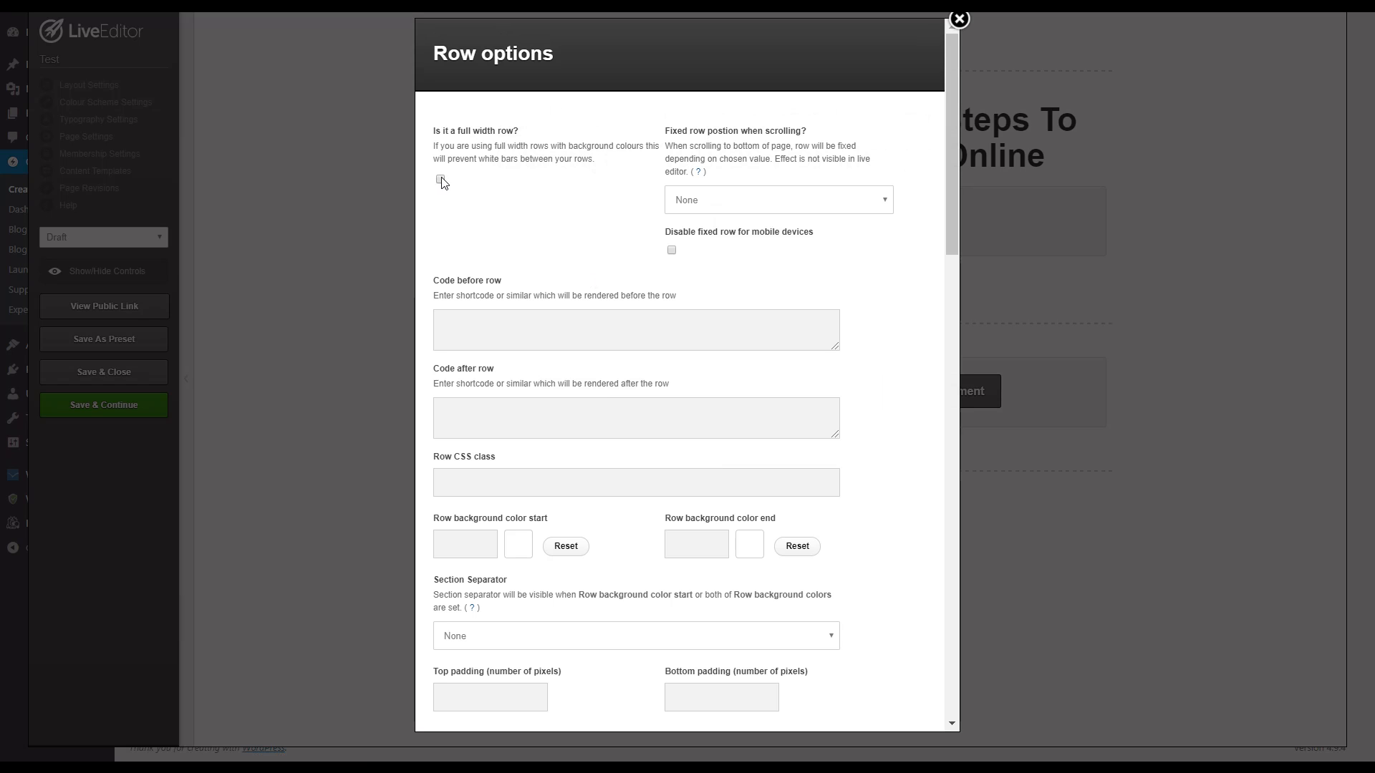
{"action": "scroll", "coordinate": [598, 371], "scroll_direction": "down", "scroll_amount": 3}
{"action": "left_click", "coordinate": [480, 485]}
{"action": "left_click", "coordinate": [672, 482]}
{"action": "type", "text": "50"}
{"action": "left_click", "coordinate": [676, 459]}
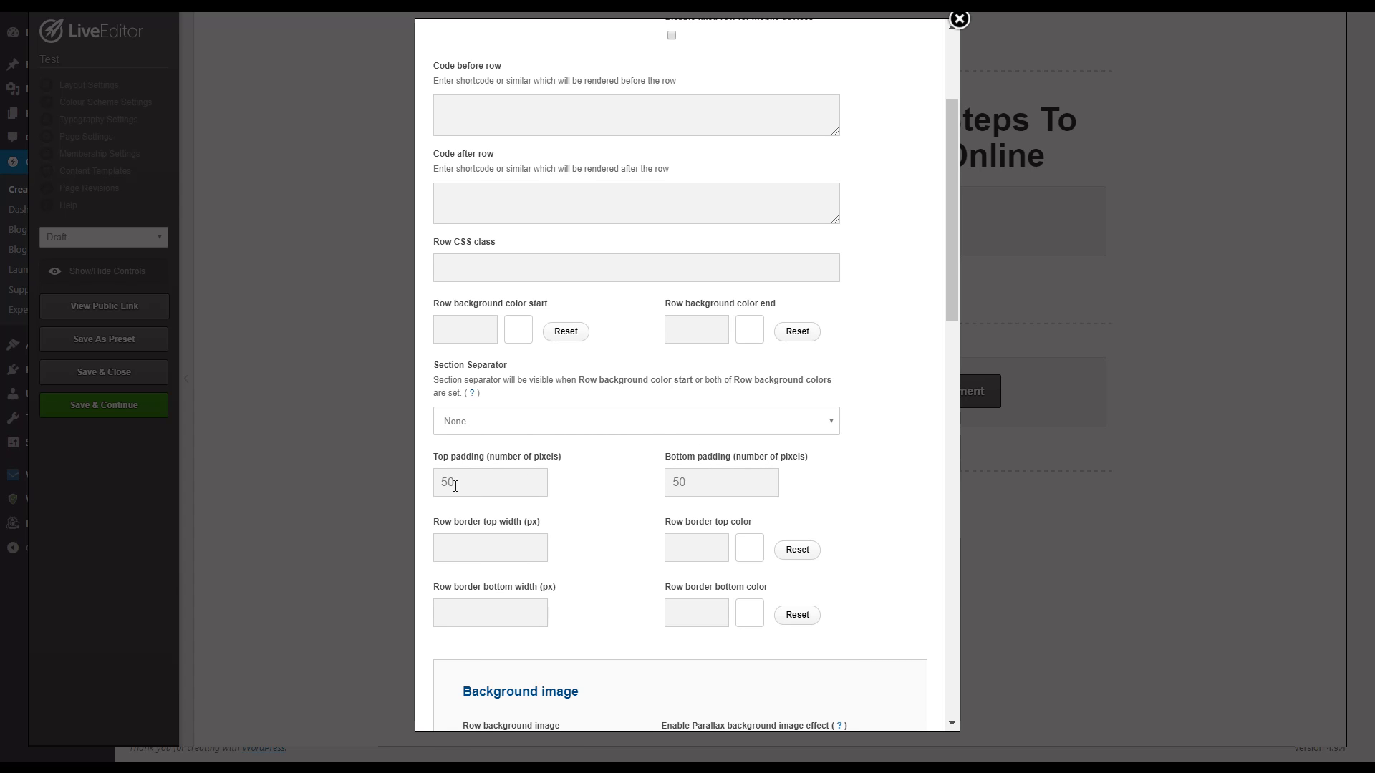
{"action": "scroll", "coordinate": [669, 572], "scroll_direction": "down", "scroll_amount": 15}
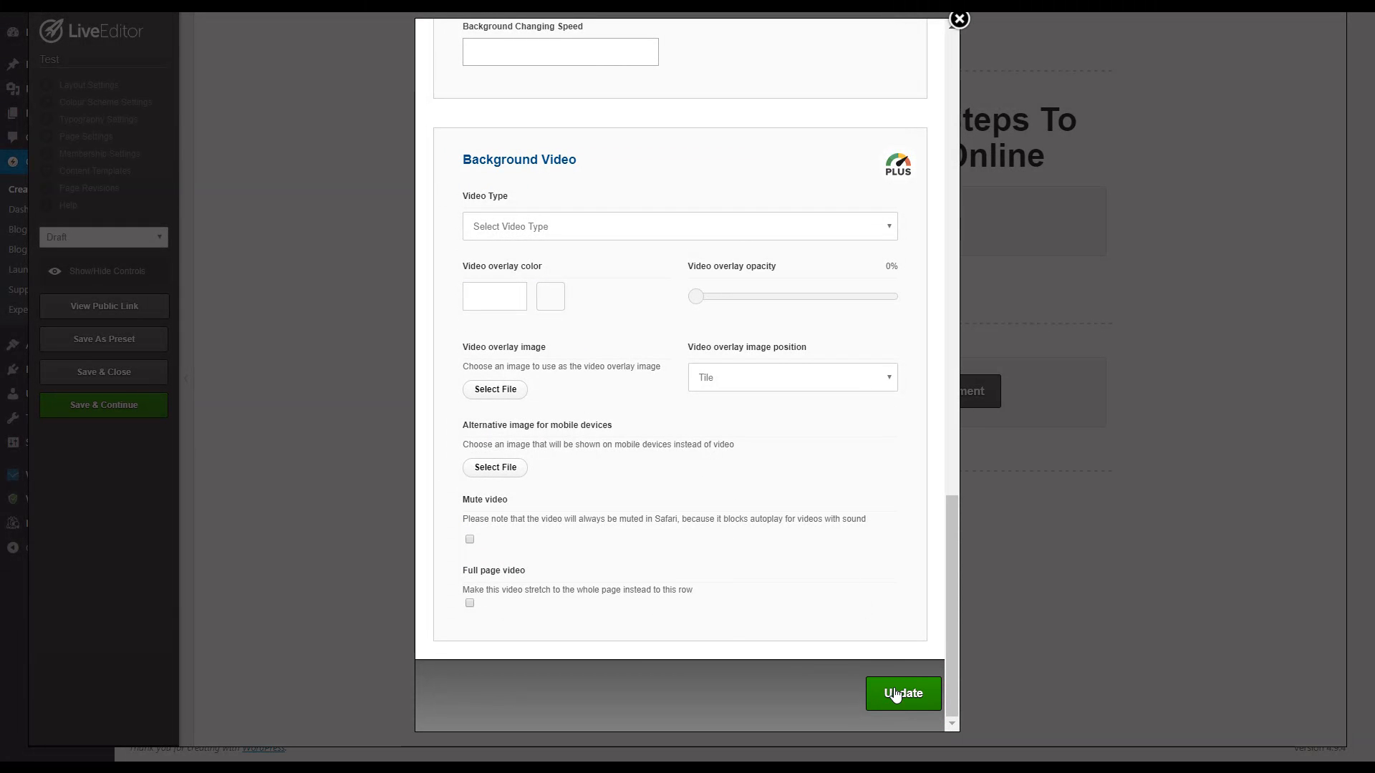
{"action": "left_click", "coordinate": [895, 695]}
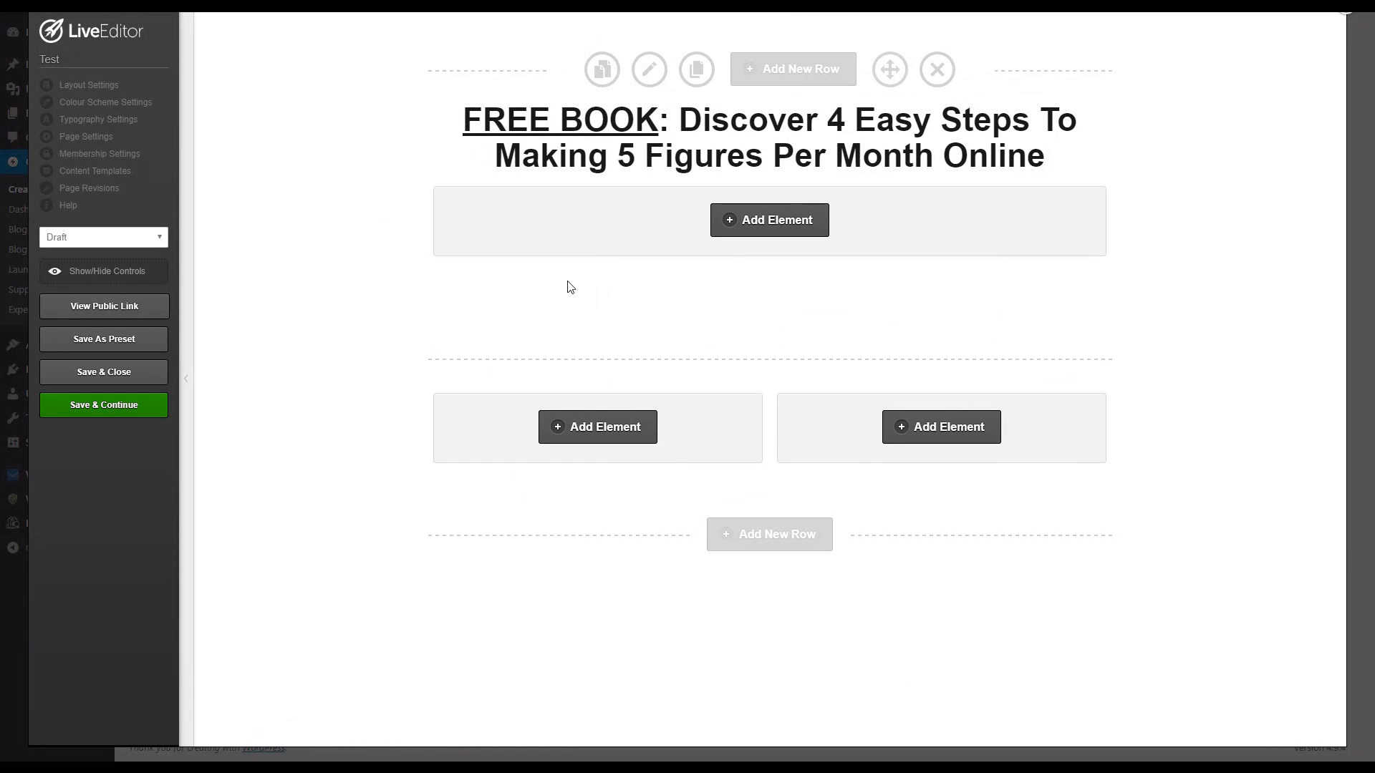
Search the elements for "image" and add an Images element to the left column using the first, captioned style.
{"action": "left_click", "coordinate": [603, 428]}
{"action": "left_click_drag", "start_coordinate": [494, 294], "coordinate": [406, 272]}
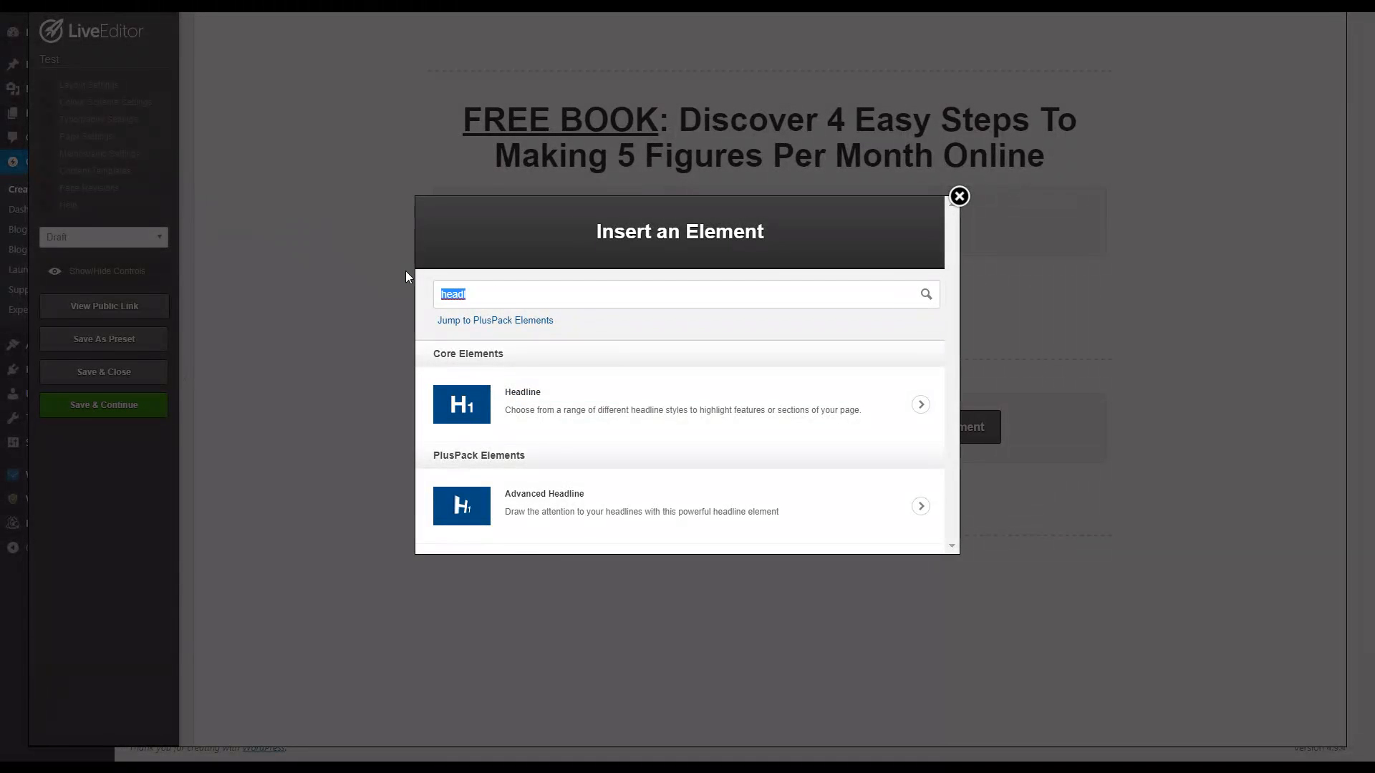
{"action": "key", "text": "BackSpace"}
{"action": "type", "text": "image"}
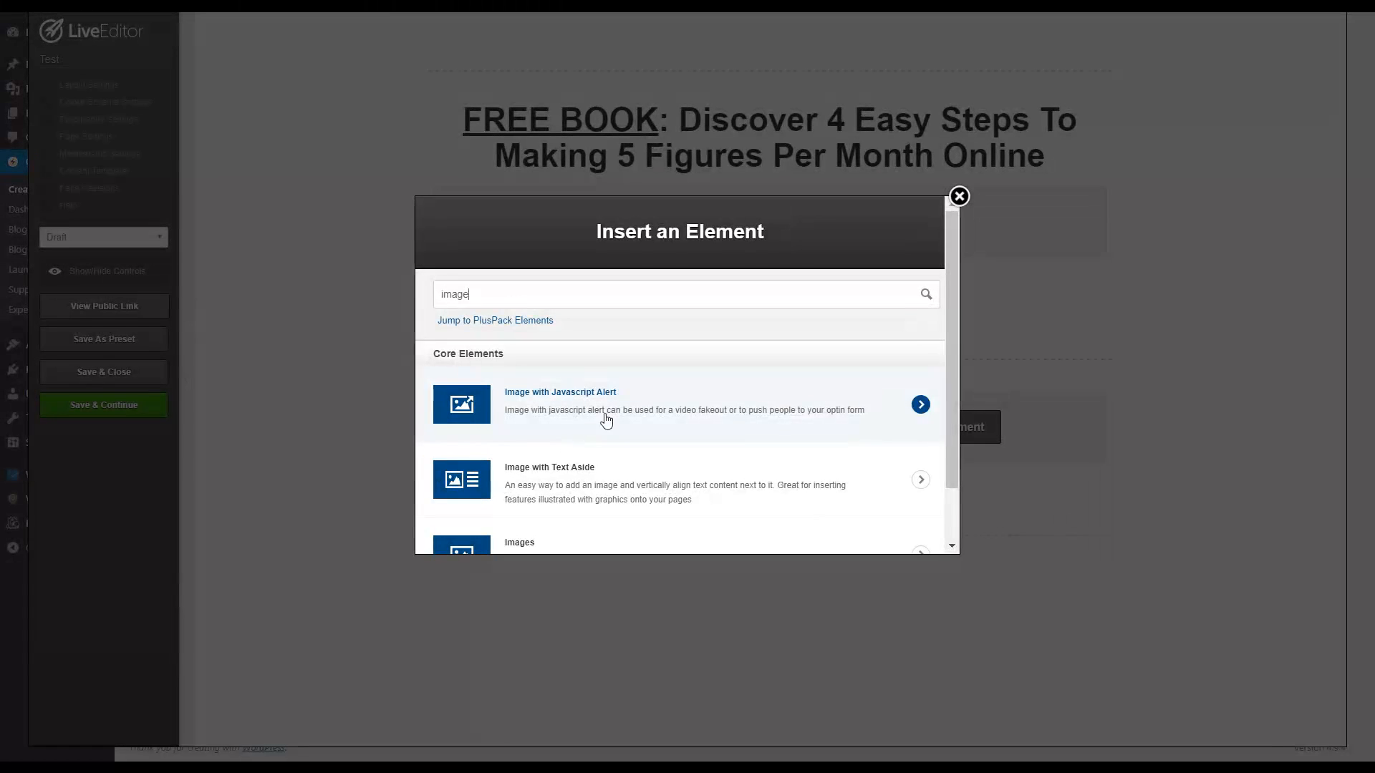
{"action": "scroll", "coordinate": [586, 467], "scroll_direction": "down", "scroll_amount": 1}
{"action": "left_click", "coordinate": [570, 484]}
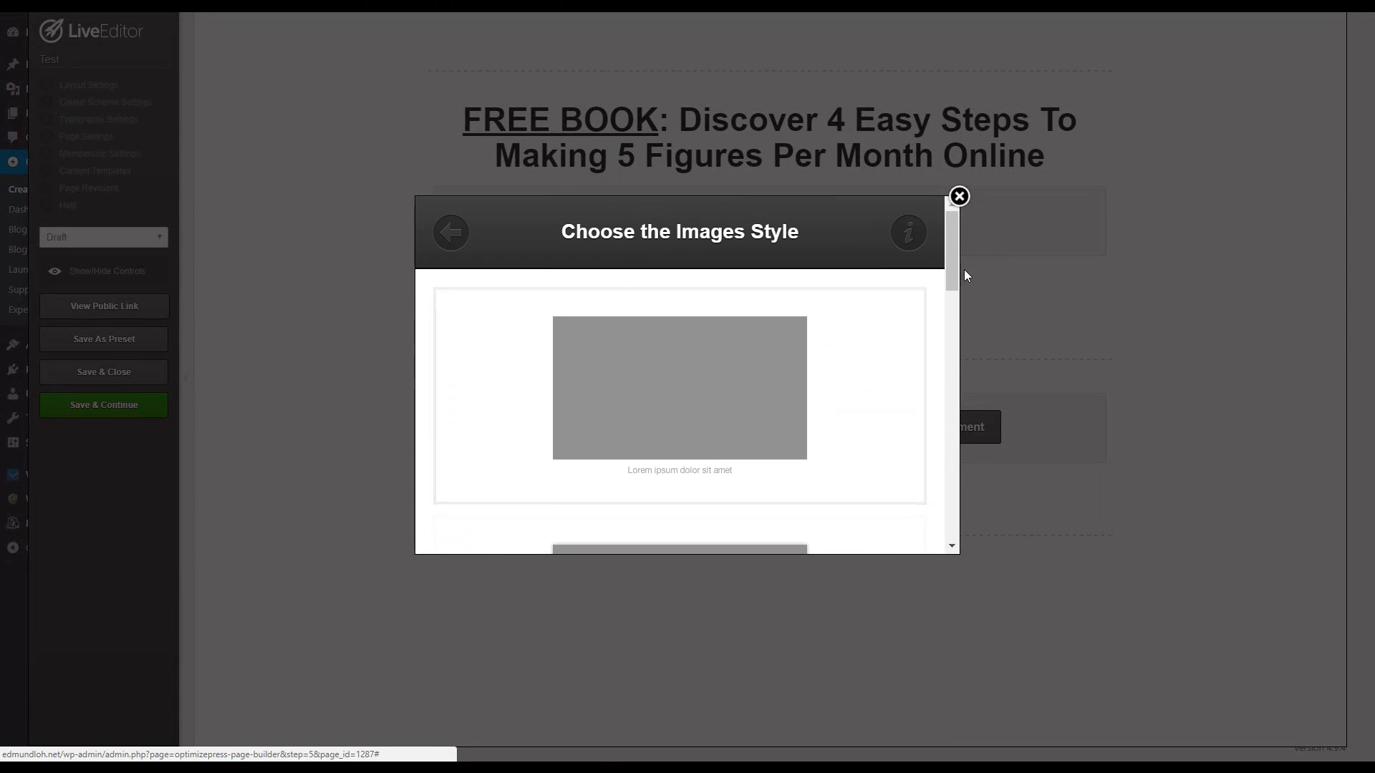
{"action": "mouse_move", "coordinate": [956, 264]}
{"action": "left_mouse_down"}
{"action": "mouse_move", "coordinate": [952, 281]}
{"action": "mouse_move", "coordinate": [949, 252]}
{"action": "left_mouse_up"}
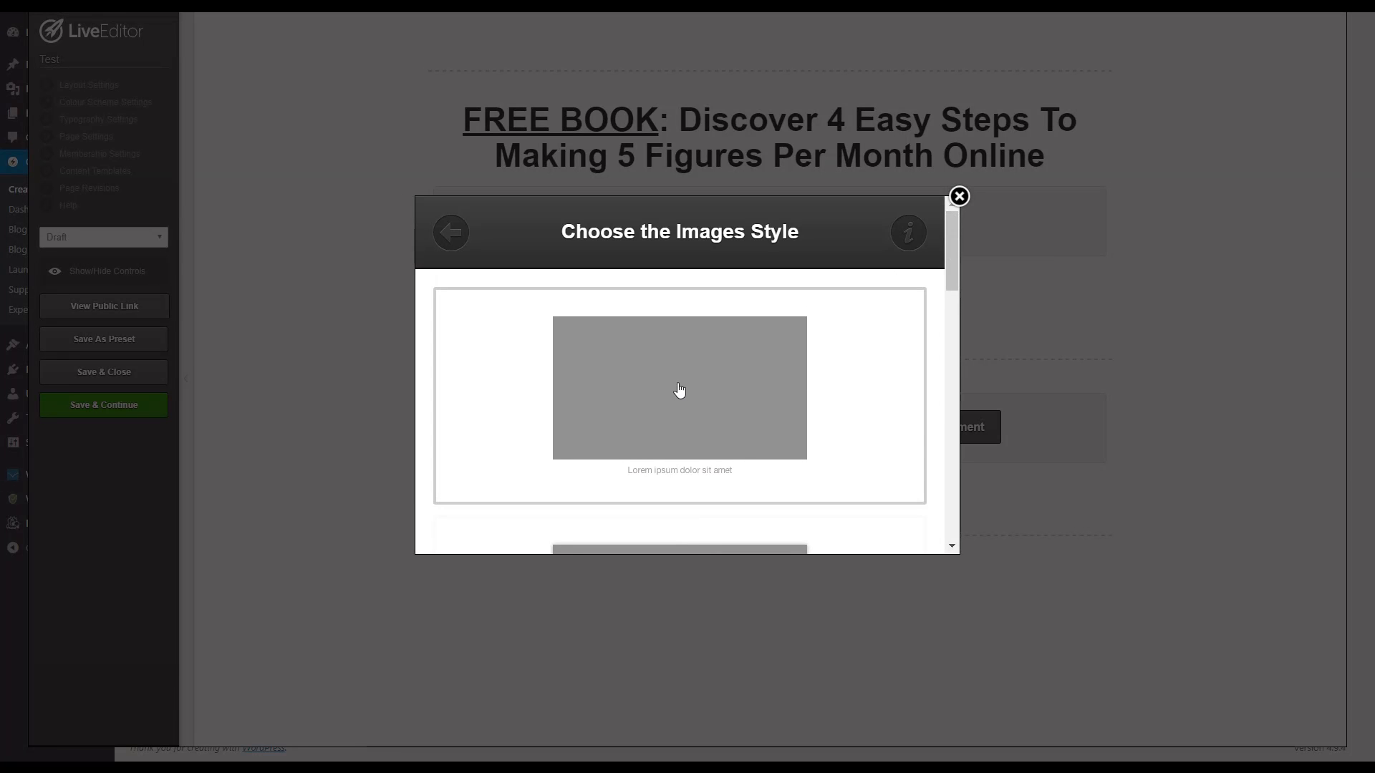
{"action": "left_click", "coordinate": [727, 398]}
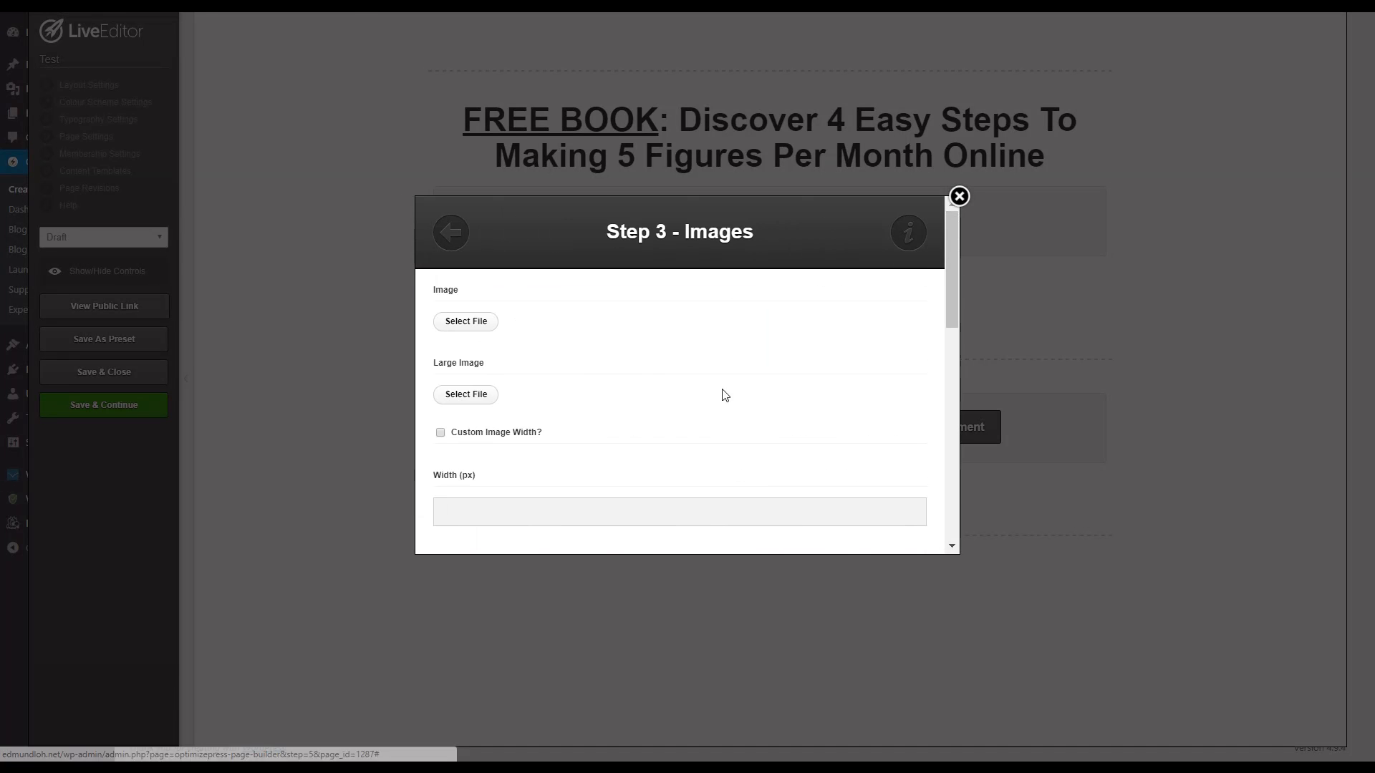
Select the webinar-internet-income-secrets picture from the media library as the element's image at full size.
{"action": "left_click", "coordinate": [465, 326]}
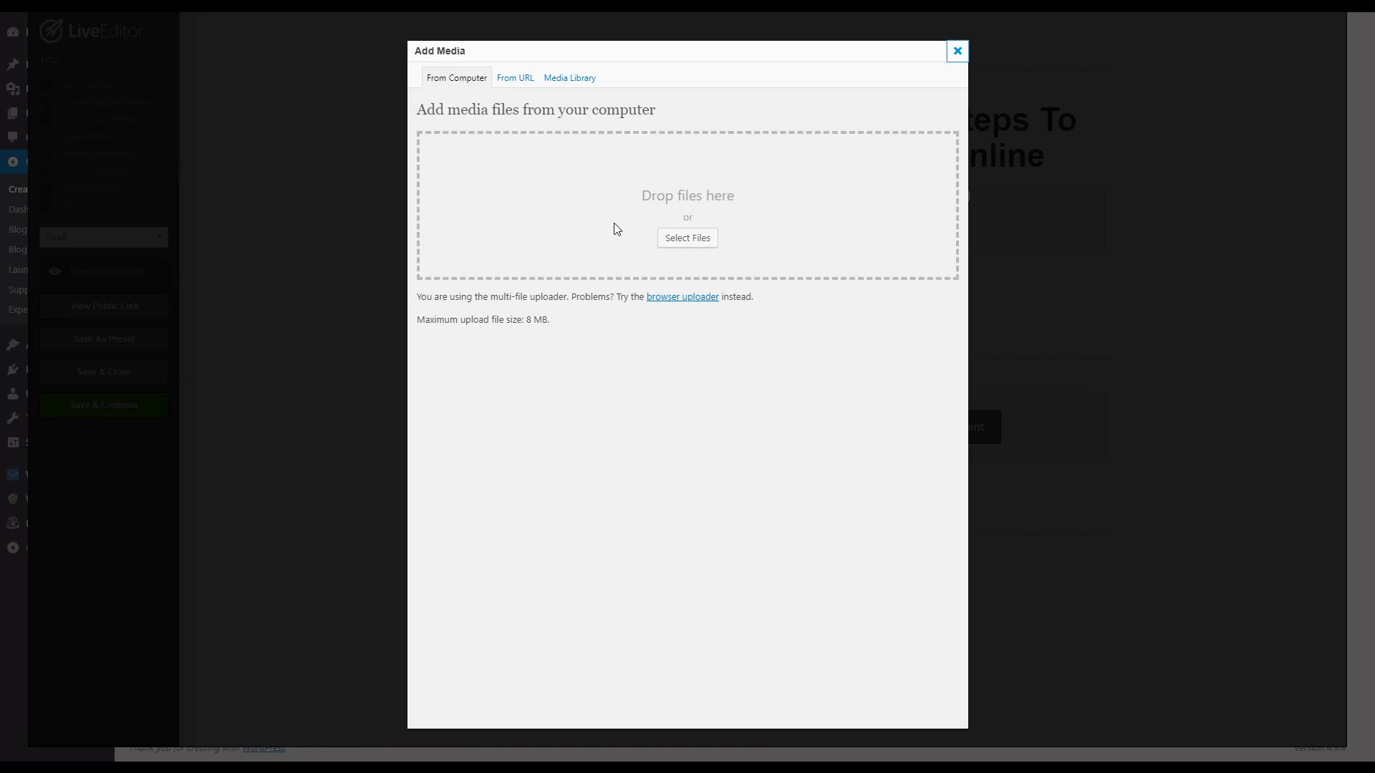
{"action": "left_click", "coordinate": [570, 80]}
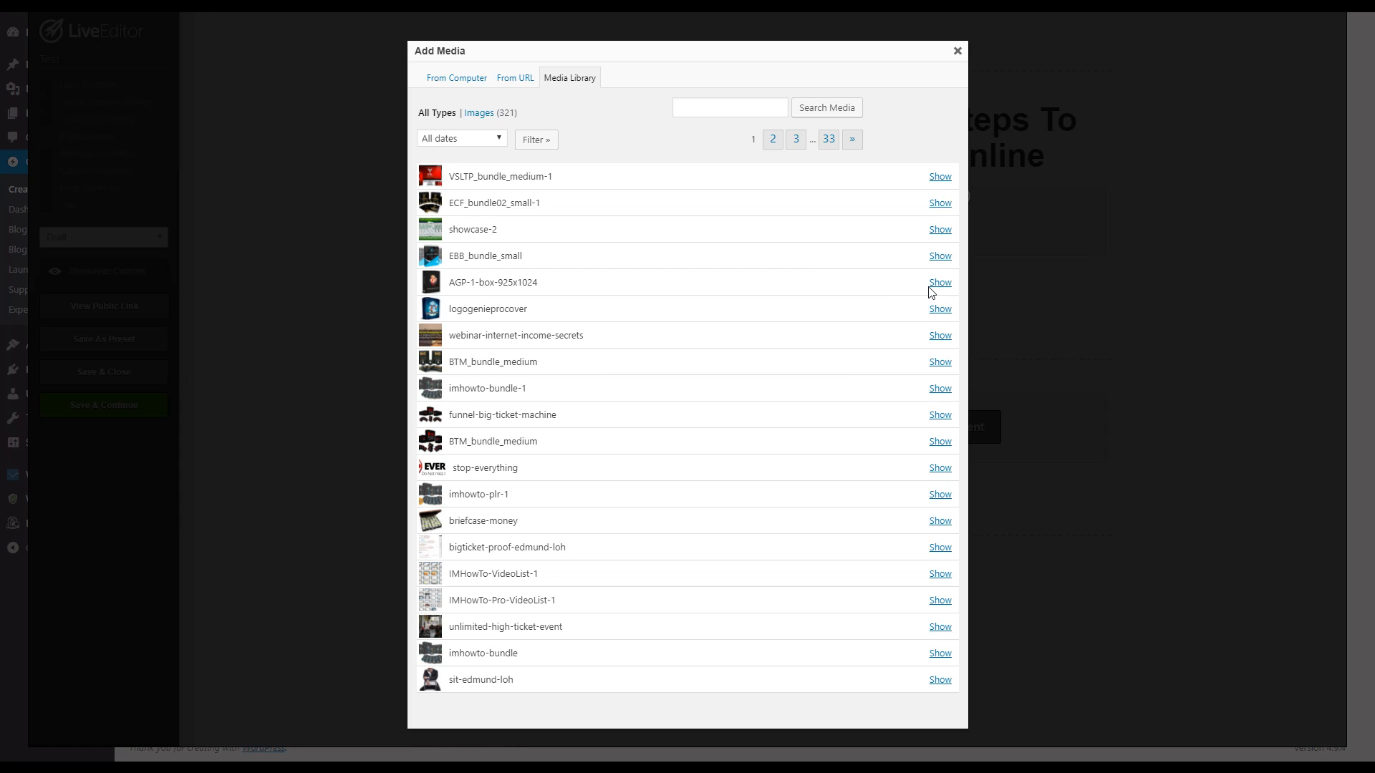
{"action": "left_click", "coordinate": [939, 335]}
{"action": "scroll", "coordinate": [566, 496], "scroll_direction": "down", "scroll_amount": 2}
{"action": "scroll", "coordinate": [560, 578], "scroll_direction": "down", "scroll_amount": 3}
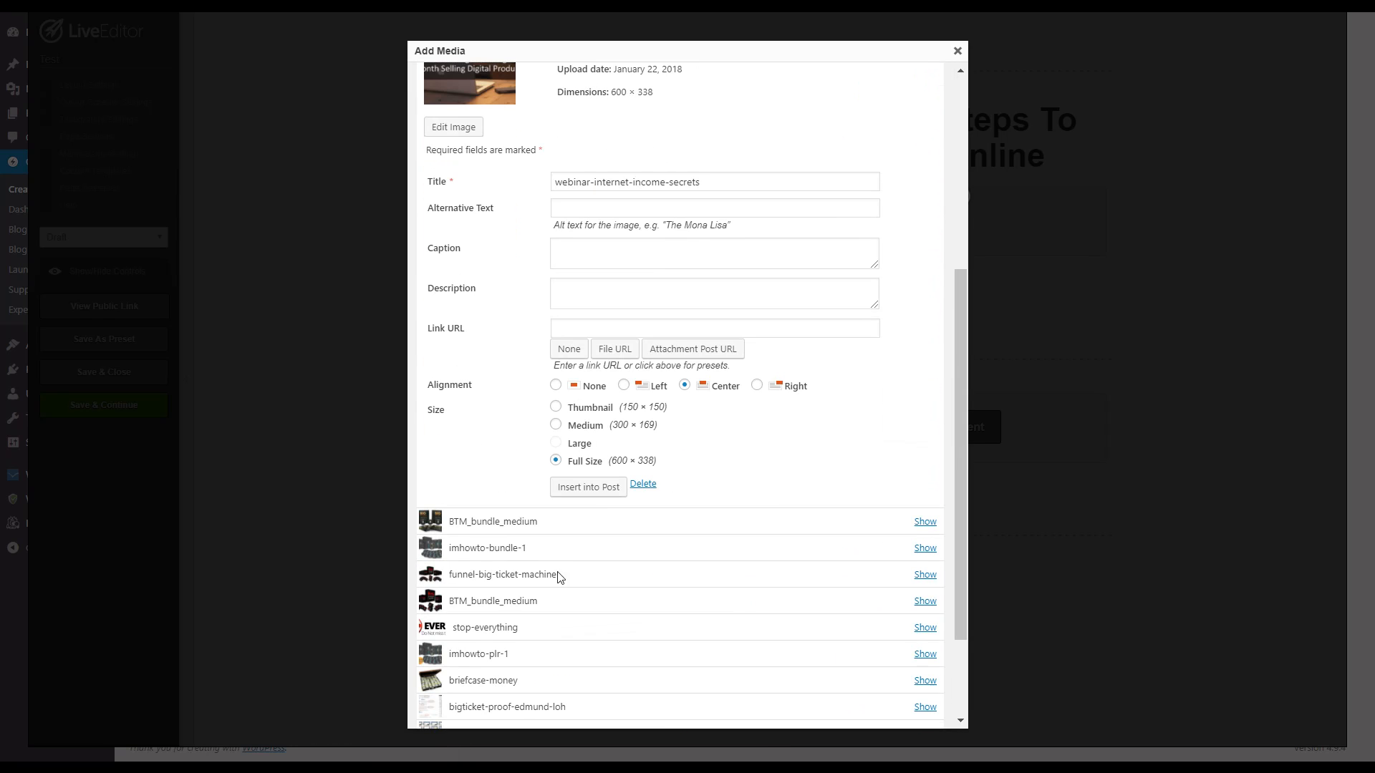
{"action": "left_click", "coordinate": [589, 490]}
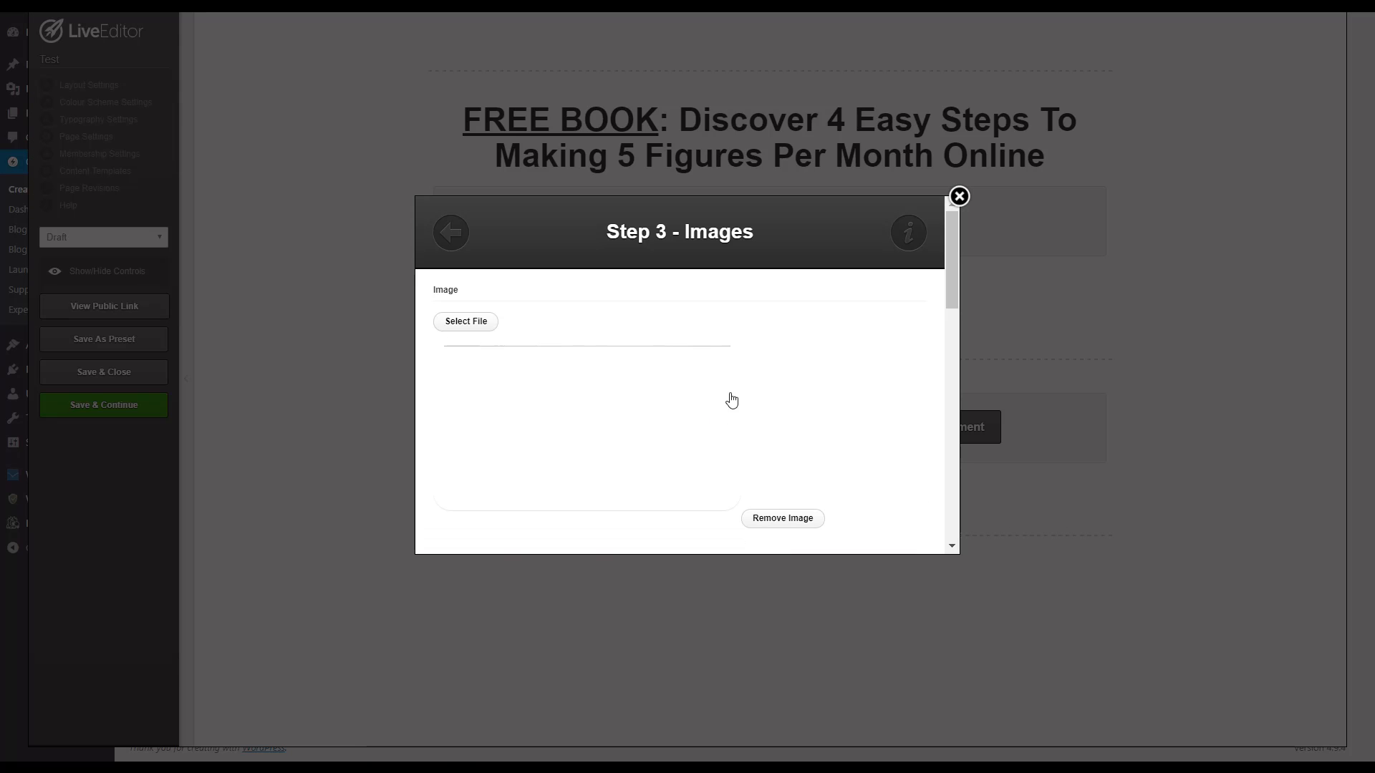
Look through the remaining image settings and insert the image into the left column.
{"action": "scroll", "coordinate": [780, 401], "scroll_direction": "down", "scroll_amount": 4}
{"action": "scroll", "coordinate": [752, 400], "scroll_direction": "down", "scroll_amount": 5}
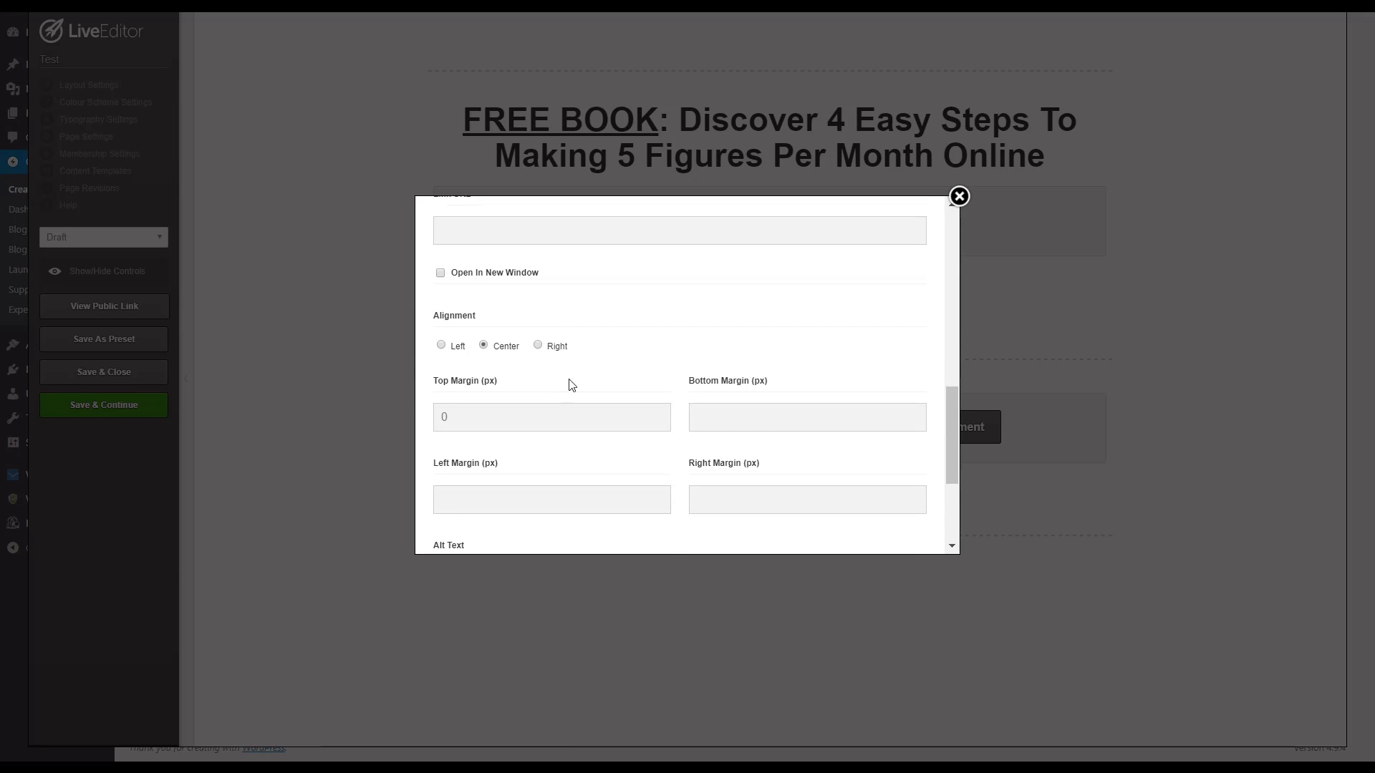
{"action": "scroll", "coordinate": [551, 361], "scroll_direction": "down", "scroll_amount": 3}
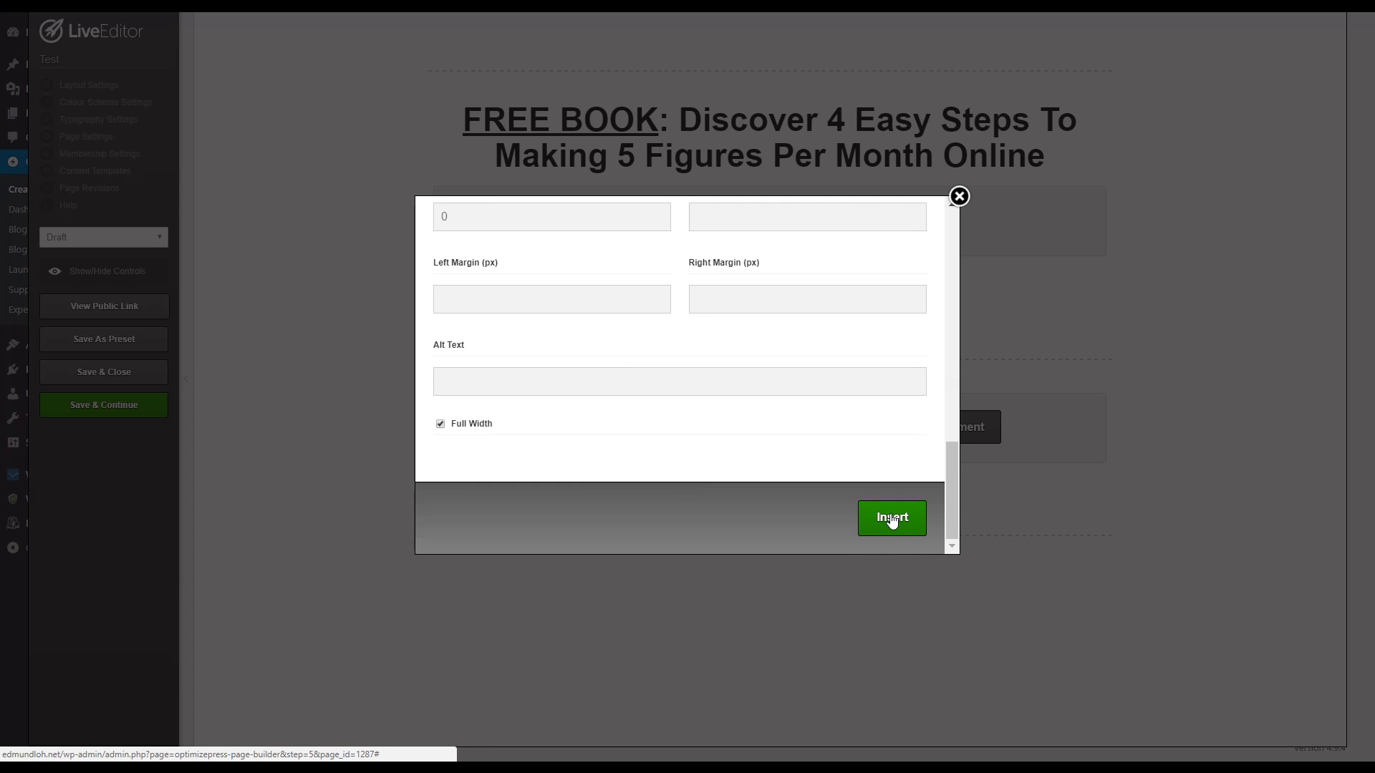
{"action": "left_click", "coordinate": [891, 518]}
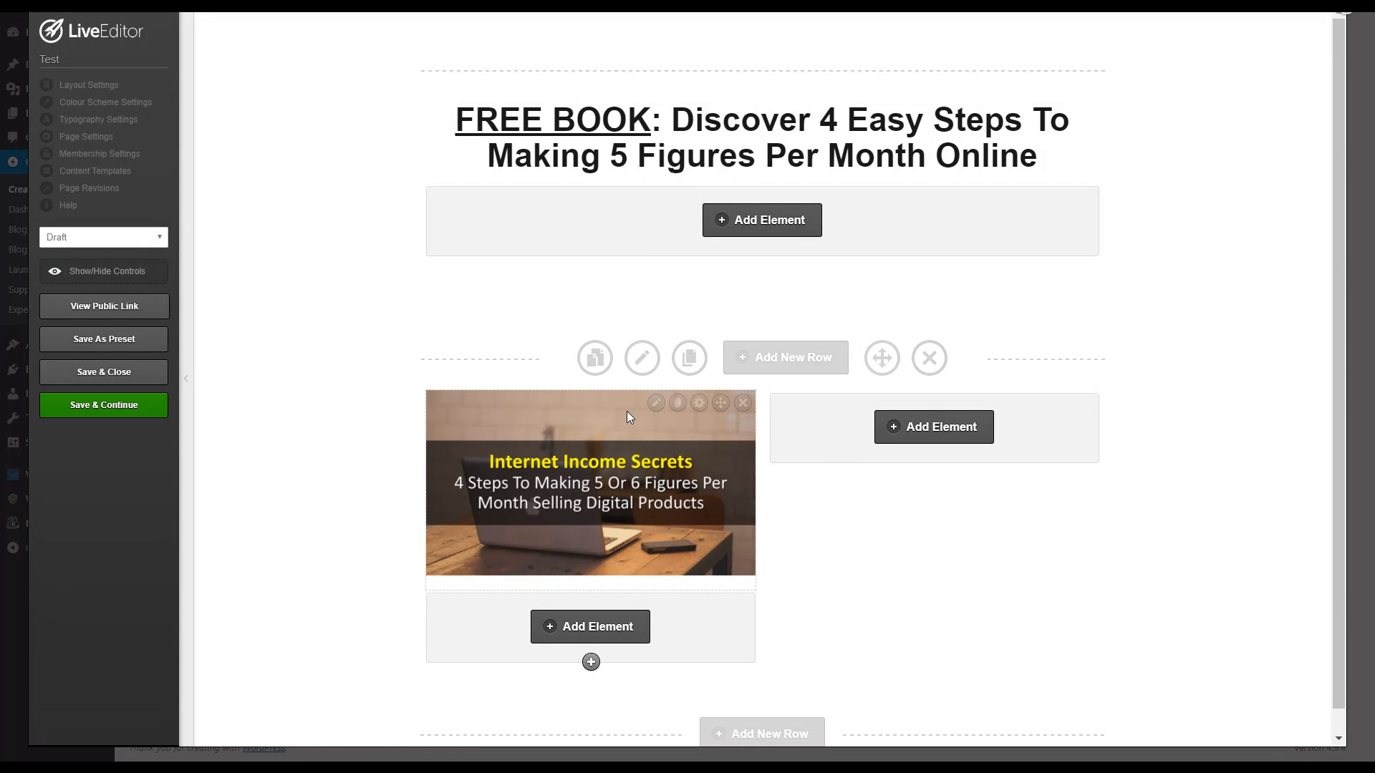
Search the elements for "text b" and add a Text Block to the right column.
{"action": "left_click", "coordinate": [917, 428]}
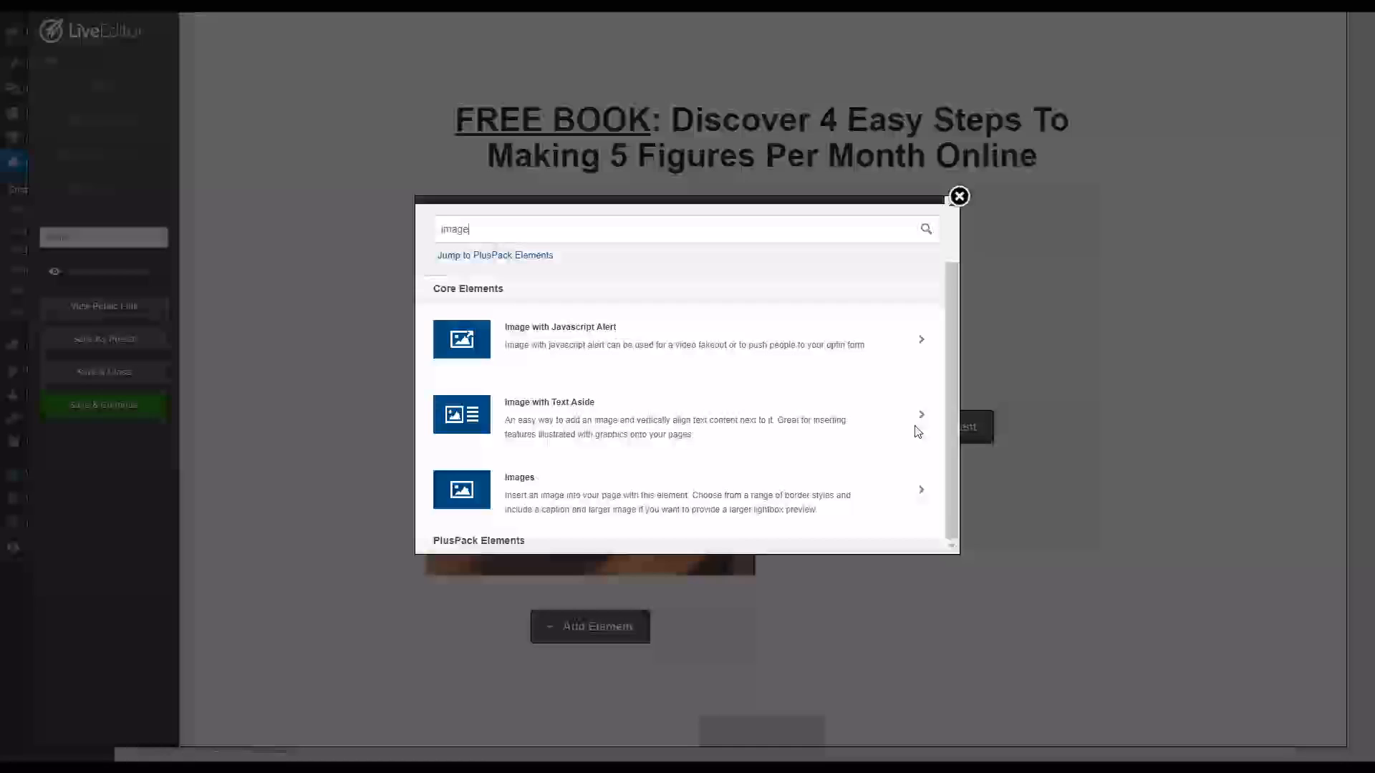
{"action": "left_click_drag", "start_coordinate": [555, 239], "coordinate": [405, 244]}
{"action": "type", "text": "text"}
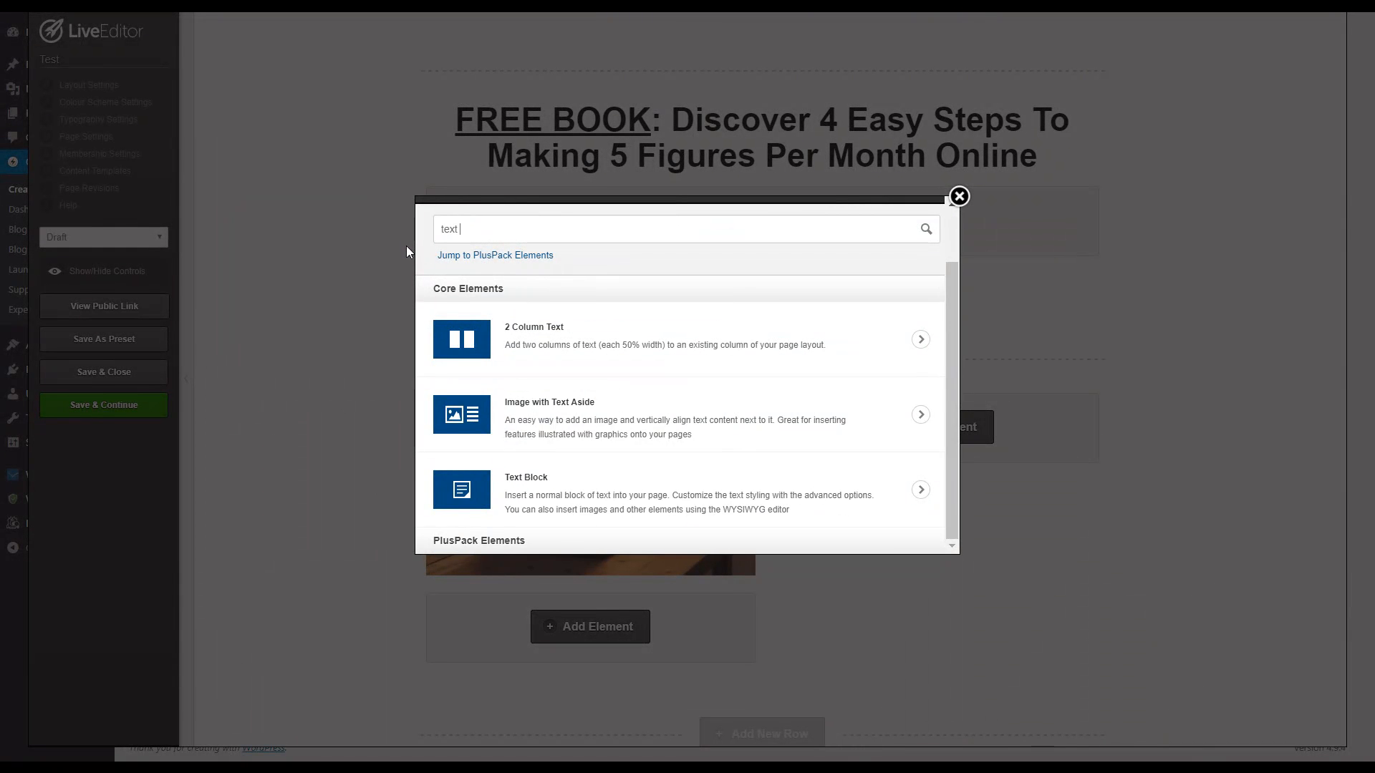
{"action": "type", "text": " b"}
{"action": "left_click", "coordinate": [661, 392]}
{"action": "left_click", "coordinate": [667, 387]}
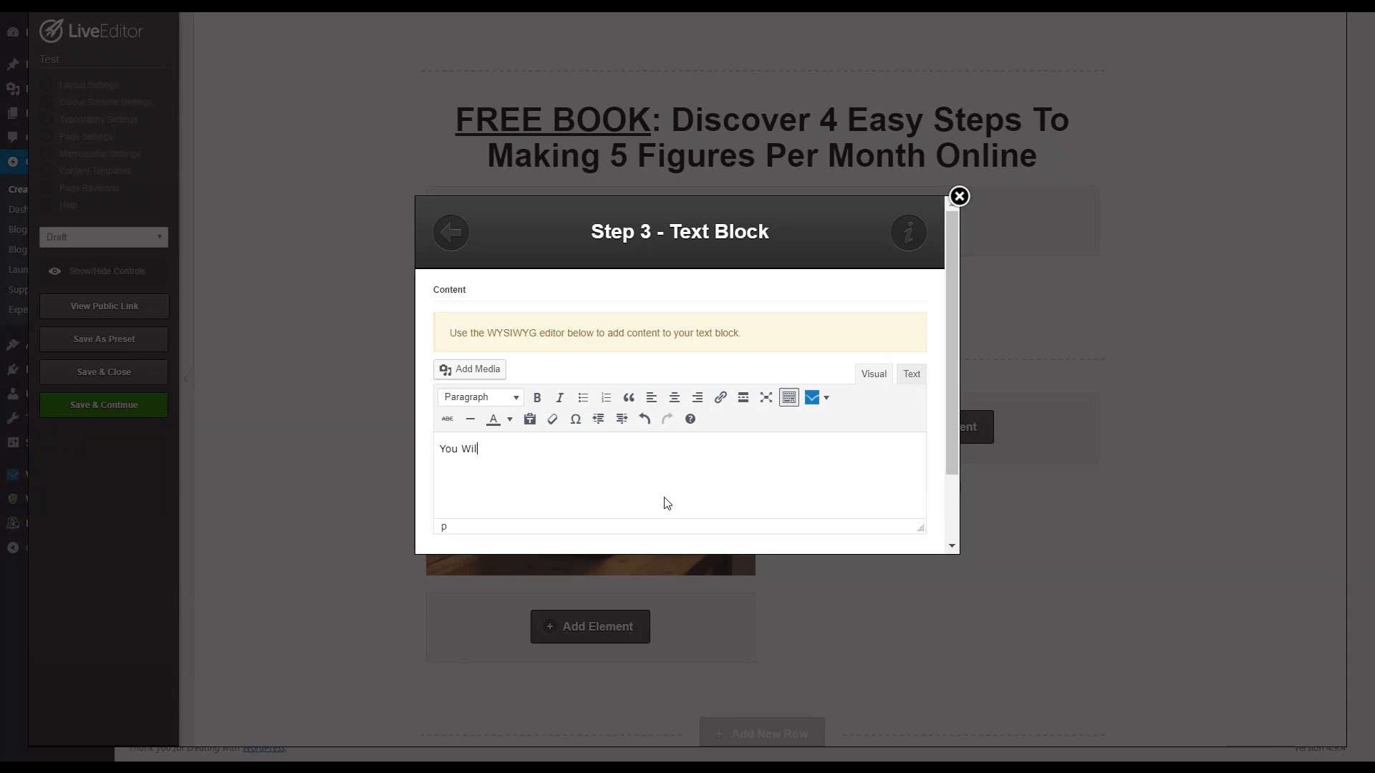
Write "You Will Discover..." in the text block, make it bold and insert it into the column.
{"action": "scroll", "coordinate": [650, 473], "scroll_direction": "down", "scroll_amount": 3}
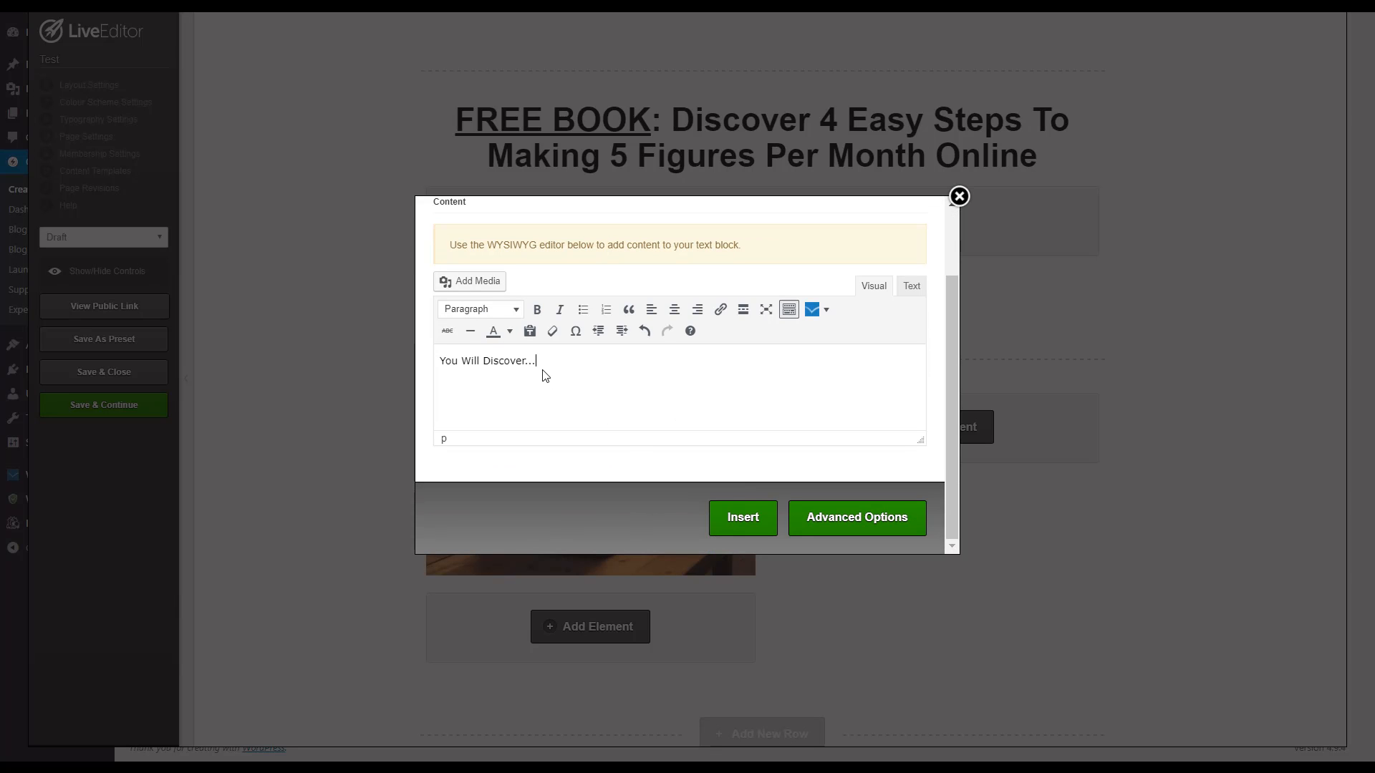
{"action": "left_click_drag", "start_coordinate": [546, 361], "coordinate": [440, 361]}
{"action": "left_click", "coordinate": [537, 309]}
{"action": "left_click", "coordinate": [577, 378]}
{"action": "left_click", "coordinate": [734, 529]}
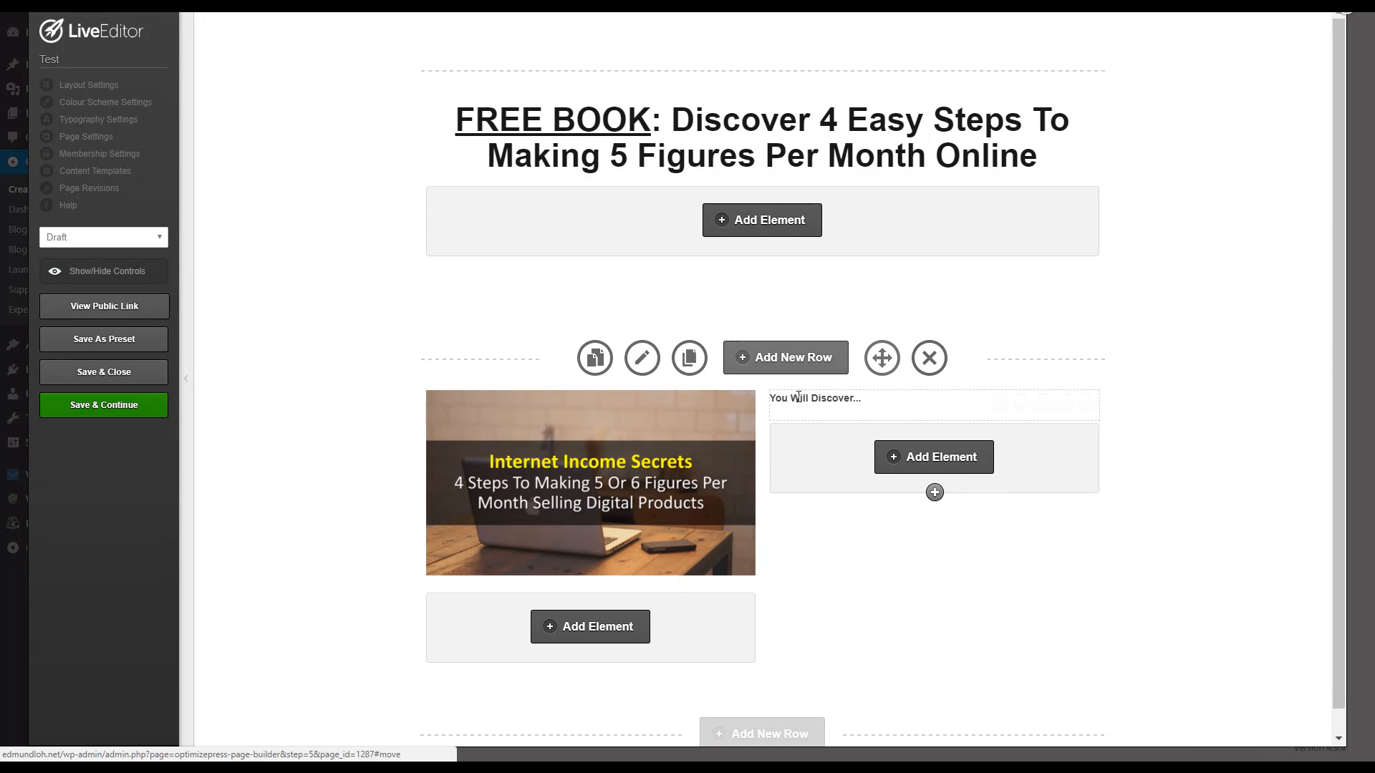
Add a Bullet Block below the text in the large-icon style and choose the last green check mark in the icons' first row.
{"action": "left_click", "coordinate": [897, 458]}
{"action": "left_click_drag", "start_coordinate": [515, 292], "coordinate": [196, 303]}
{"action": "type", "text": "bullet"}
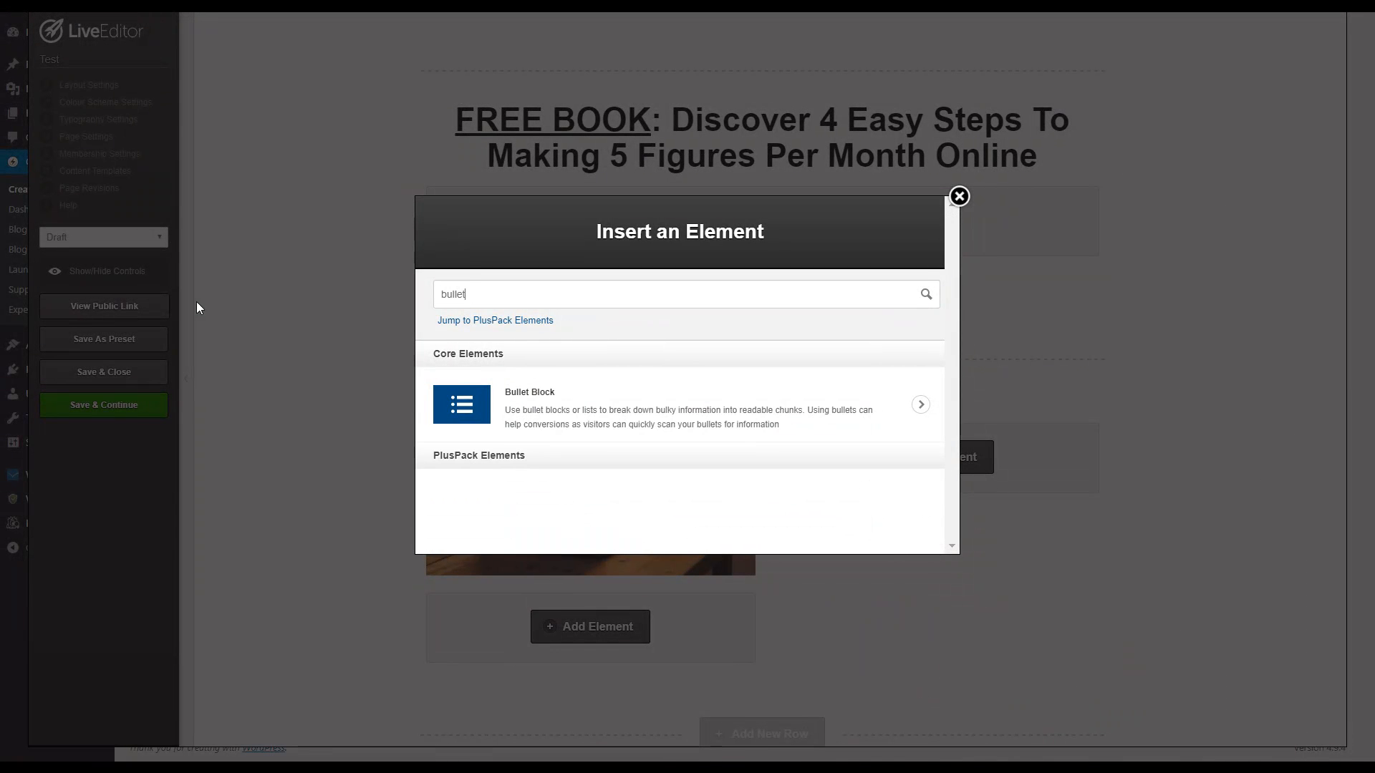
{"action": "left_click", "coordinate": [615, 430]}
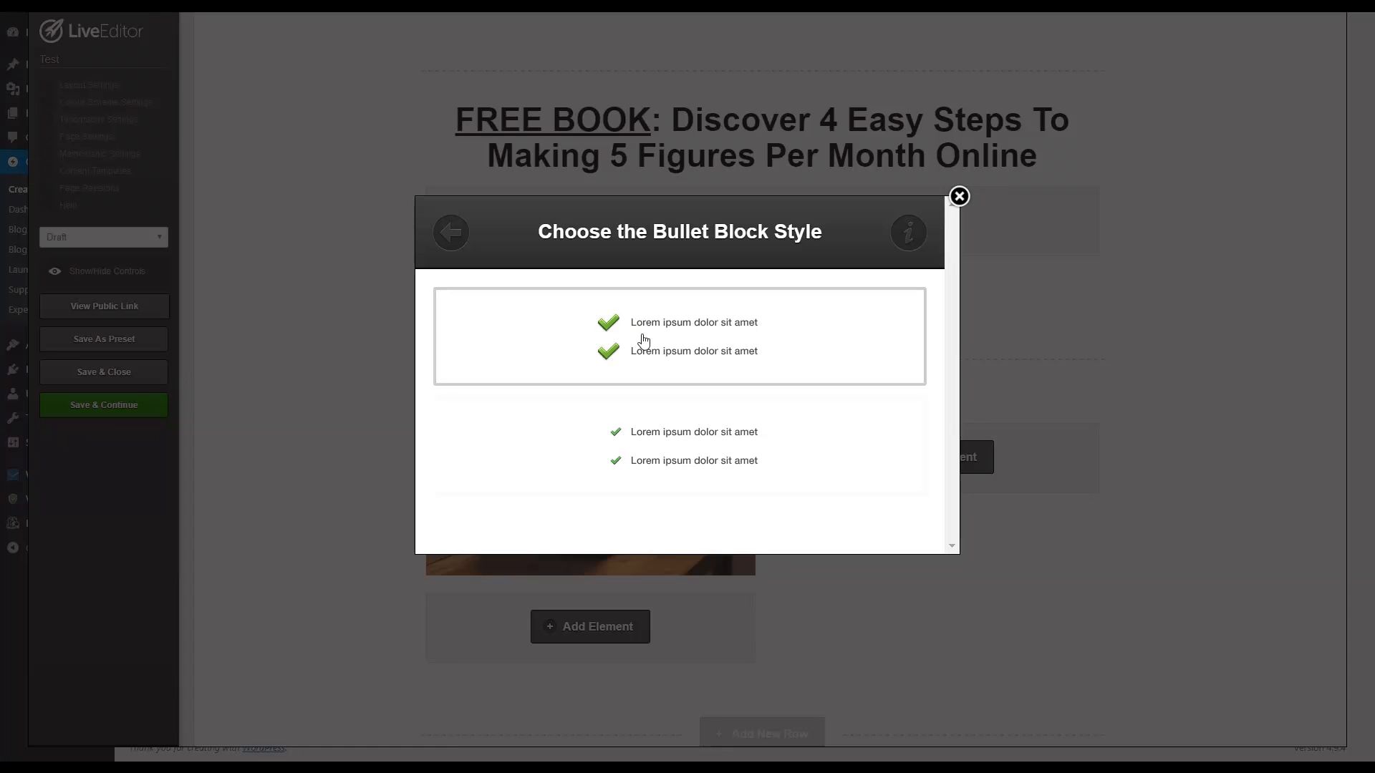
{"action": "left_click", "coordinate": [636, 357]}
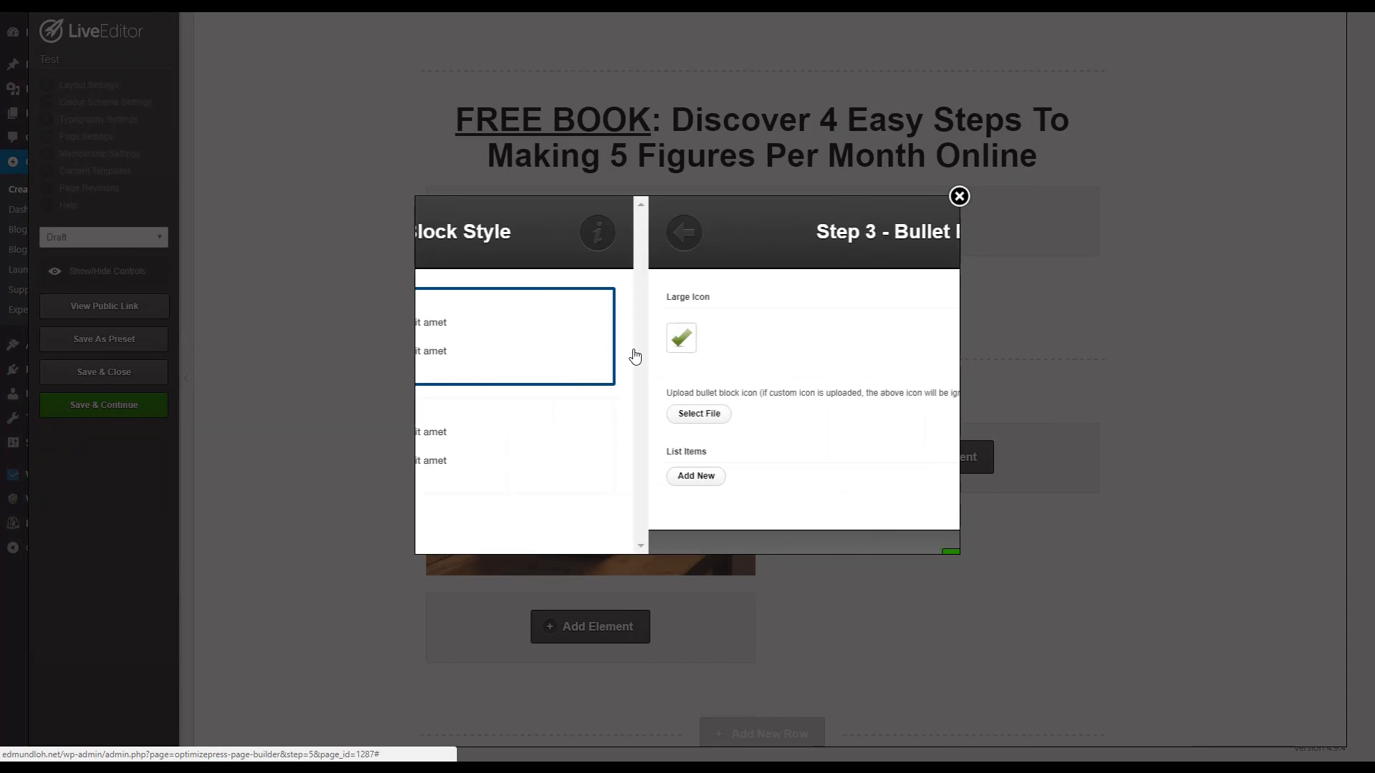
{"action": "left_click", "coordinate": [456, 353]}
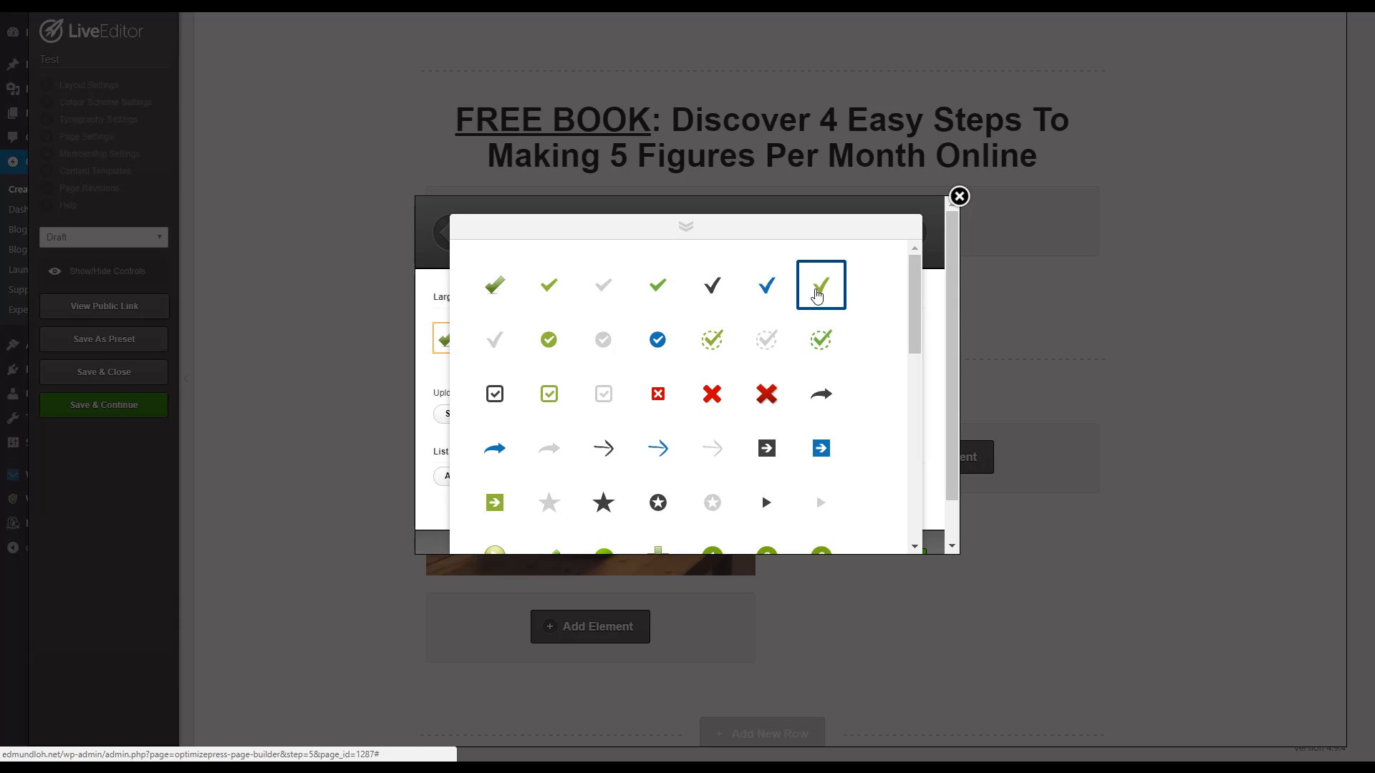
{"action": "left_click", "coordinate": [818, 294]}
Add four empty list items to the bullet block.
{"action": "scroll", "coordinate": [583, 383], "scroll_direction": "down", "scroll_amount": 1}
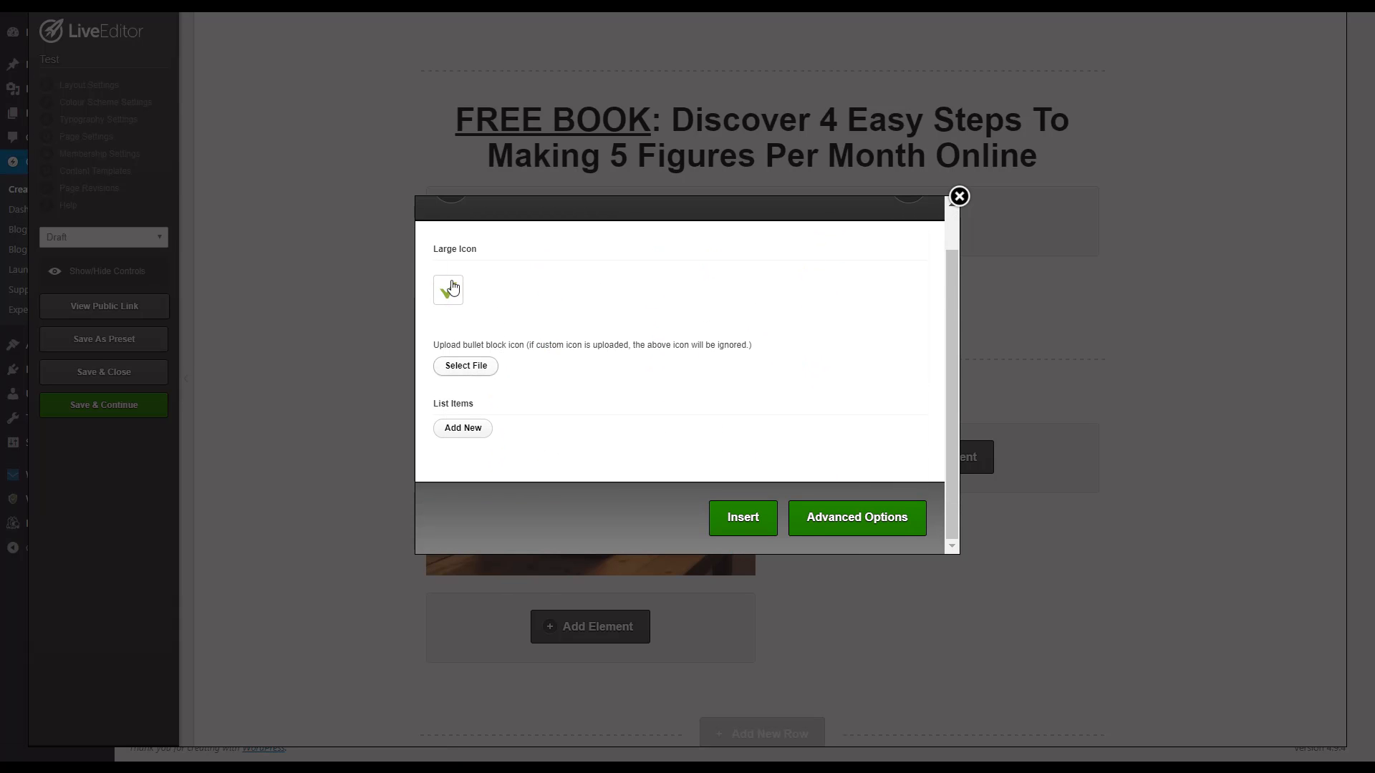
{"action": "left_click", "coordinate": [454, 429]}
{"action": "left_click", "coordinate": [471, 482]}
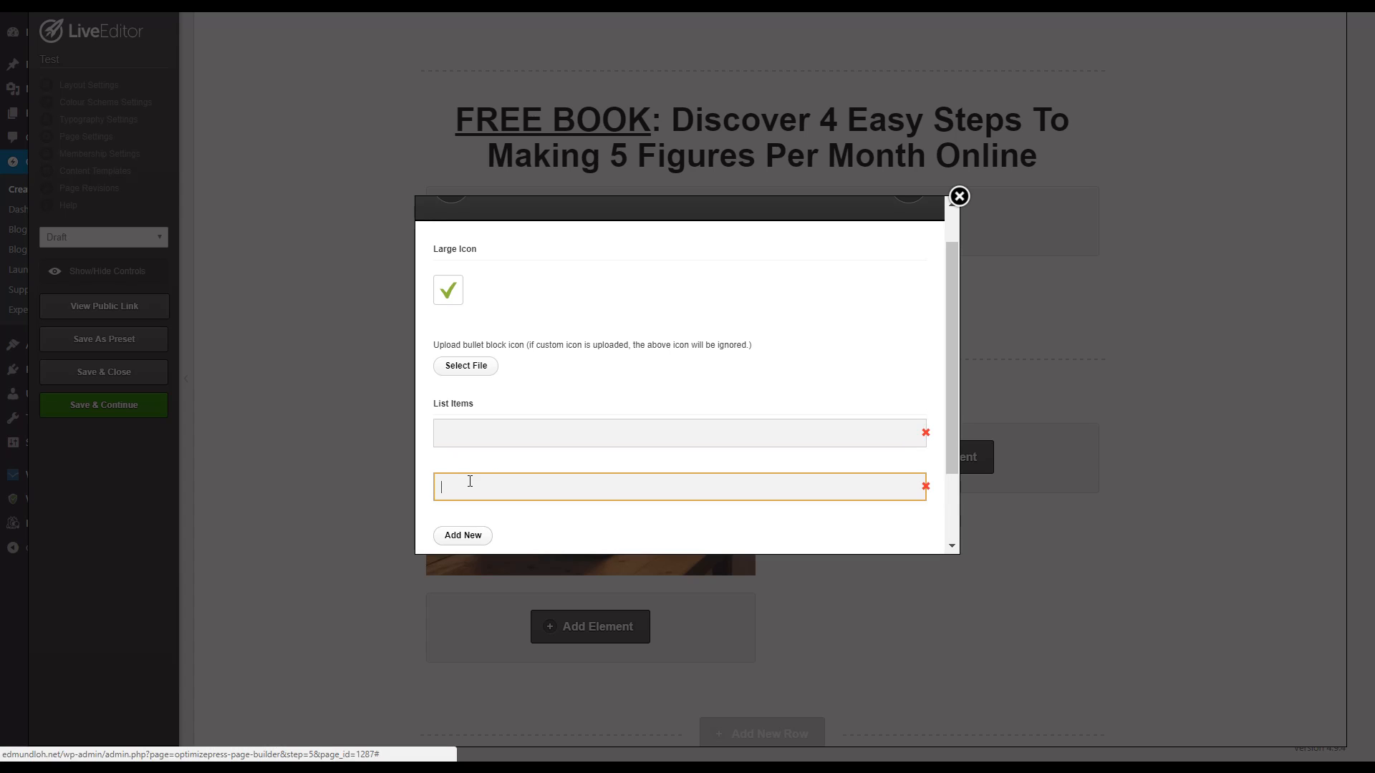
{"action": "scroll", "coordinate": [472, 508], "scroll_direction": "up", "scroll_amount": 1}
{"action": "scroll", "coordinate": [471, 508], "scroll_direction": "down", "scroll_amount": 2}
{"action": "left_click", "coordinate": [462, 440]}
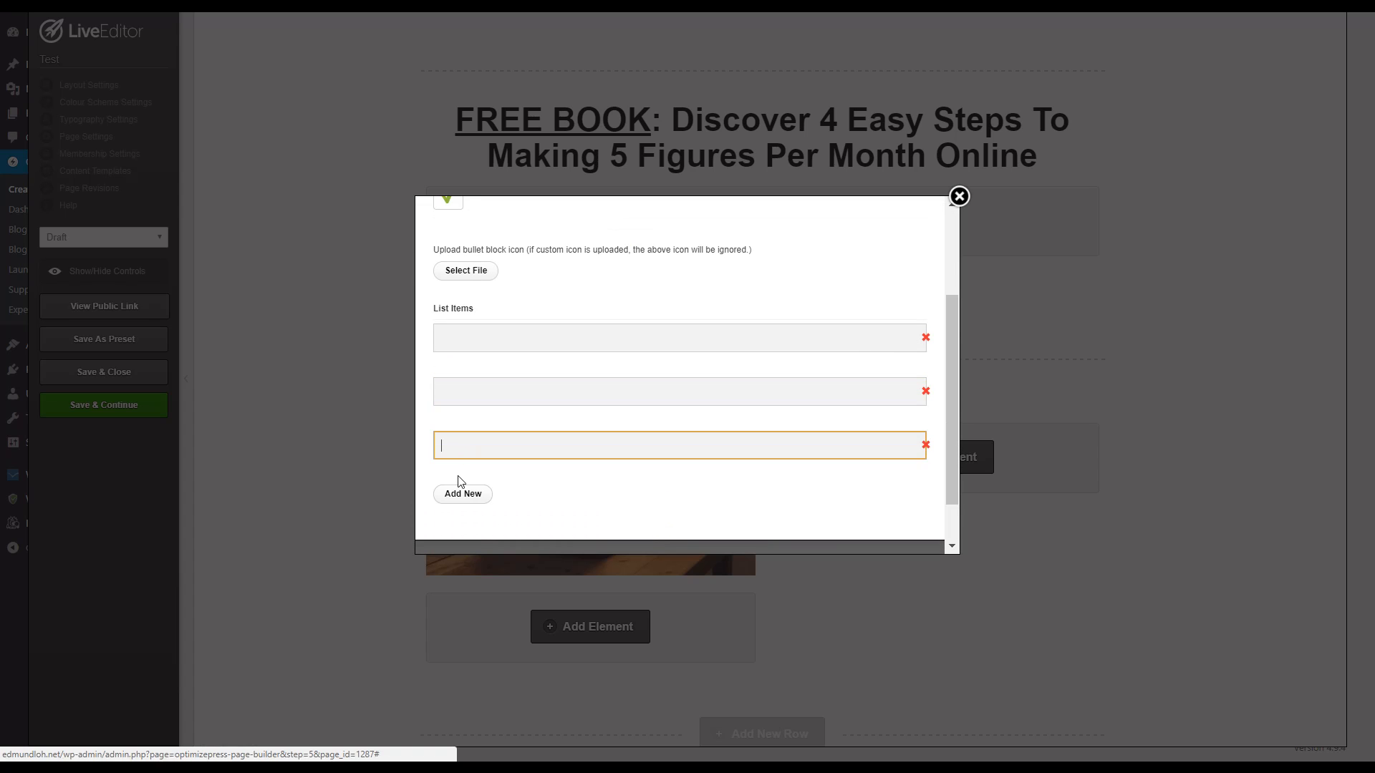
{"action": "left_click", "coordinate": [462, 496]}
Enter "4 simple, easy-to-follow steps to creating a 5 figure per month Internet Business" as the first list item.
{"action": "left_click", "coordinate": [499, 338]}
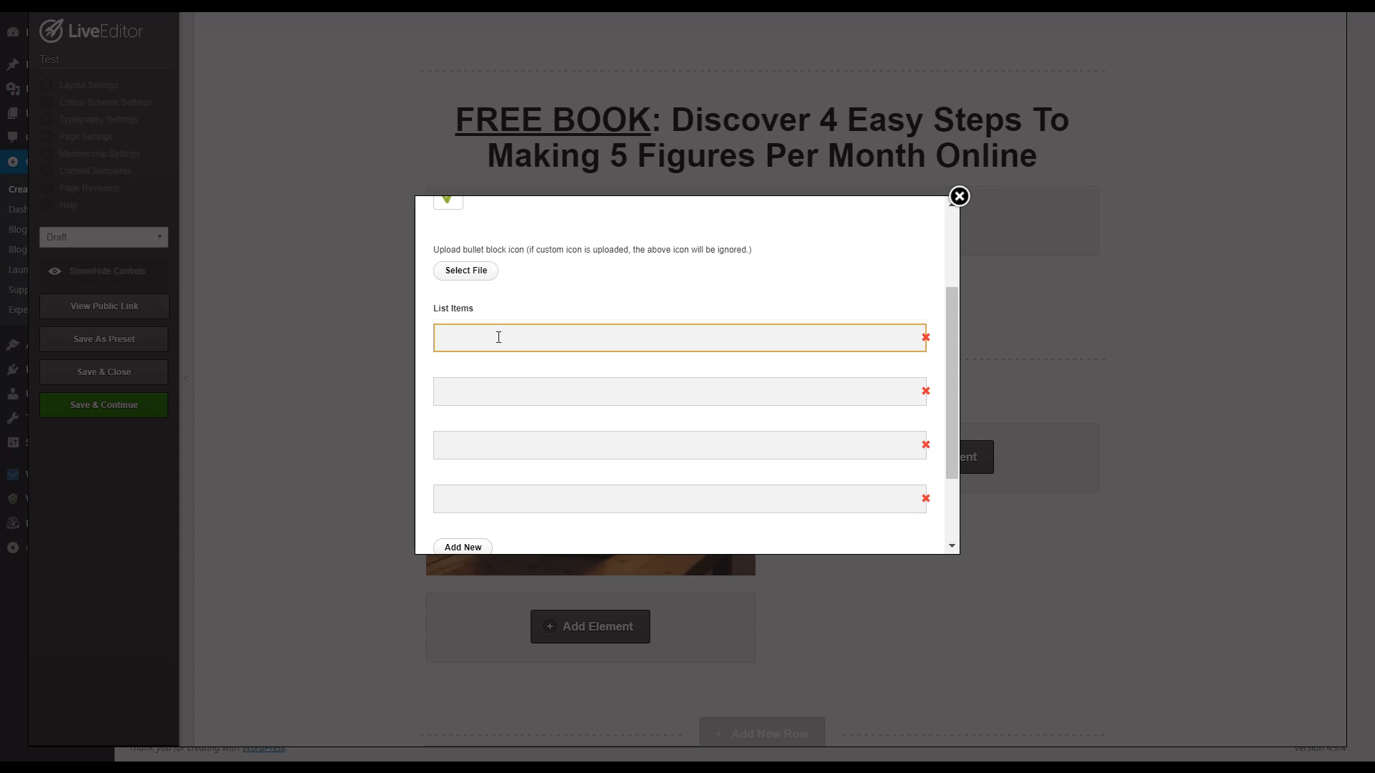
{"action": "type", "text": "Th"}
{"action": "type", "text": "simple, easy-t"}
{"action": "type", "text": "o-follow steps to creating a "}
{"action": "type", "text": "5 figure pe"}
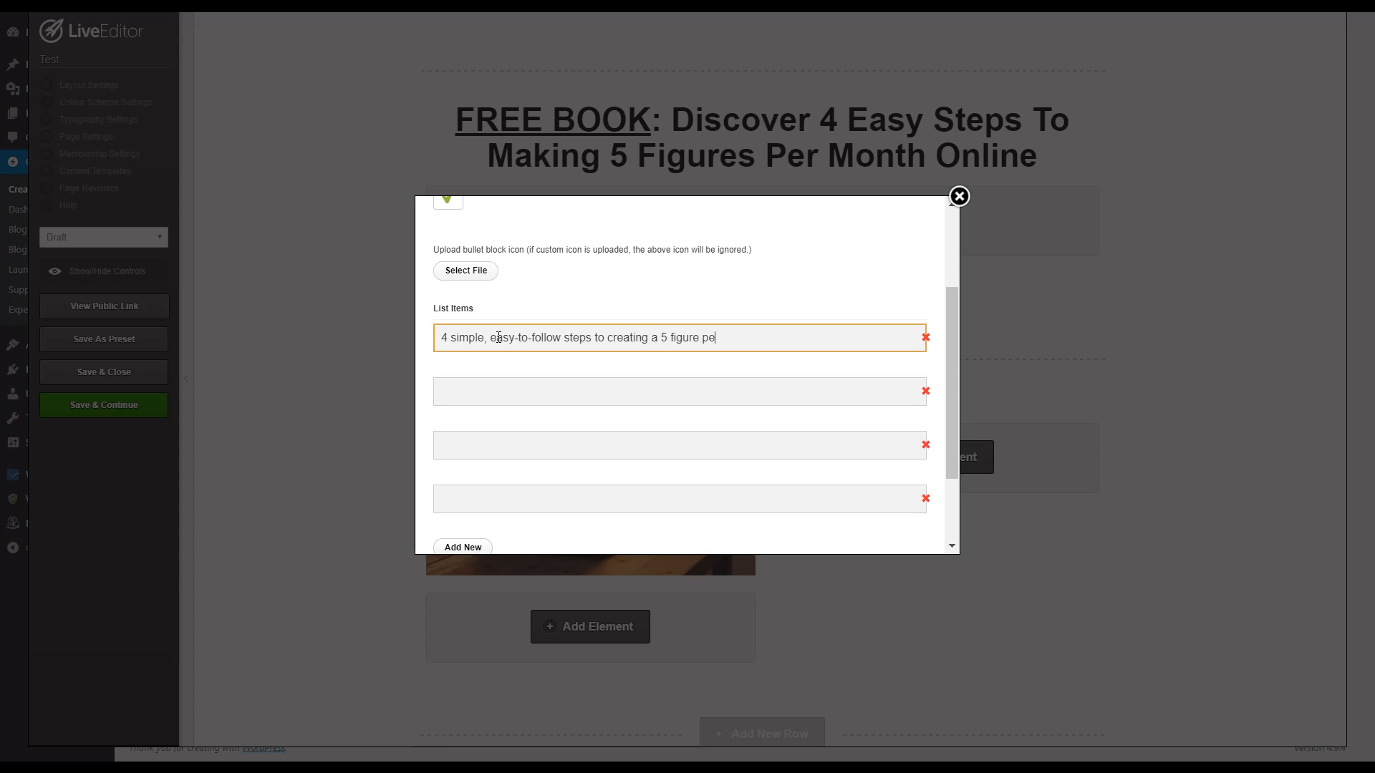
{"action": "type", "text": "r month Internet Business"}
Enter "The #1 little known secret to doubling your profits within the next 48 hours" as the second list item.
{"action": "key", "text": "Tab"}
{"action": "left_click", "coordinate": [550, 390]}
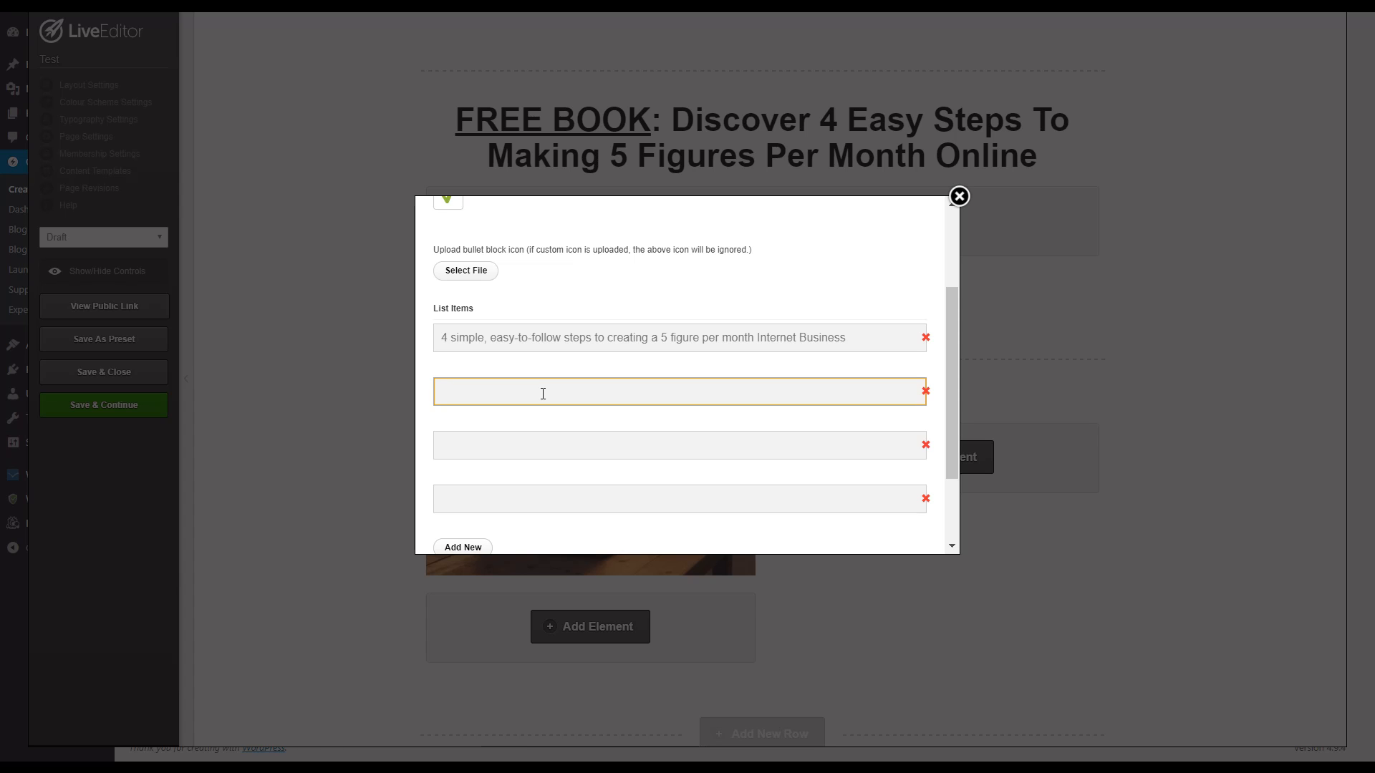
{"action": "type", "text": "The "}
{"action": "type", "text": "#1 little known"}
{"action": "type", "text": " secret to"}
{"action": "key", "text": "BackSpace"}
{"action": "type", "text": "to doubli"}
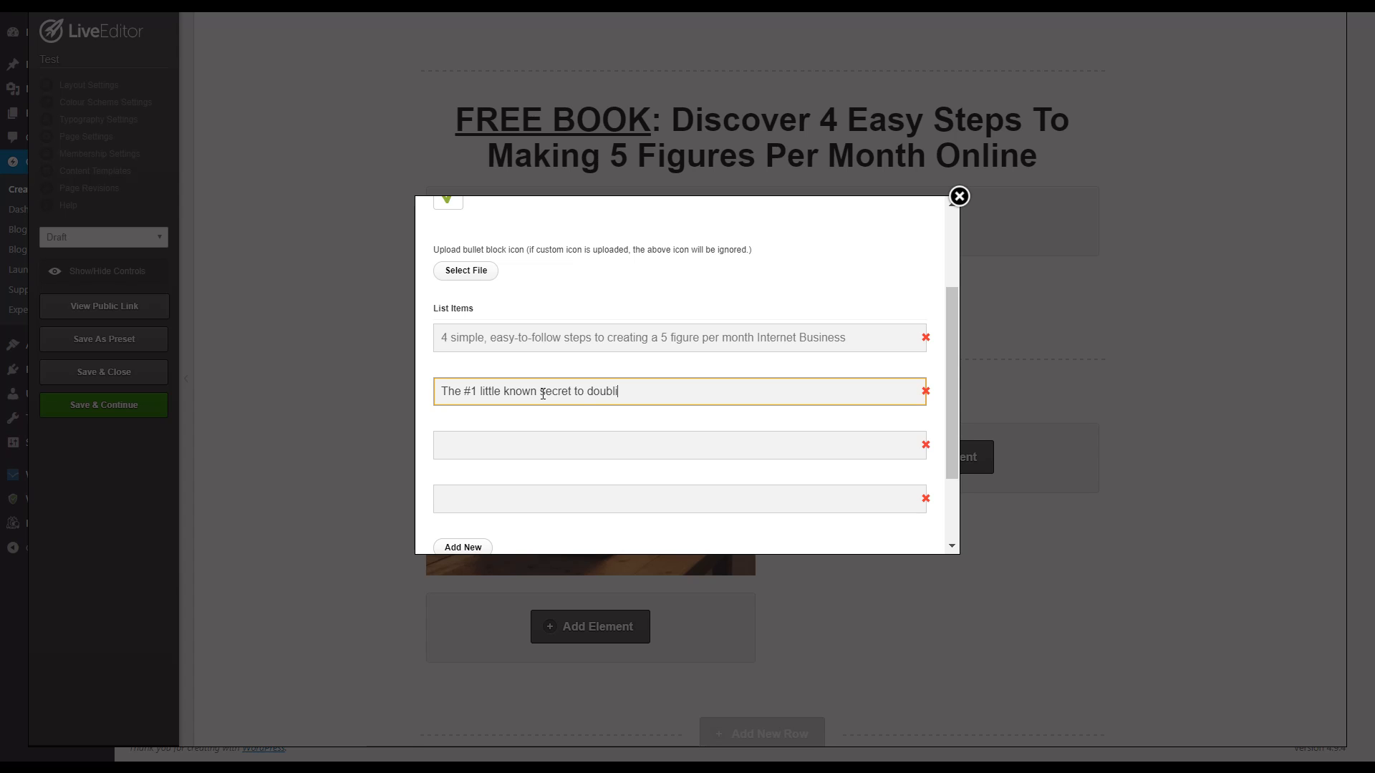
{"action": "type", "text": "ng your profits within the next 48 hours"}
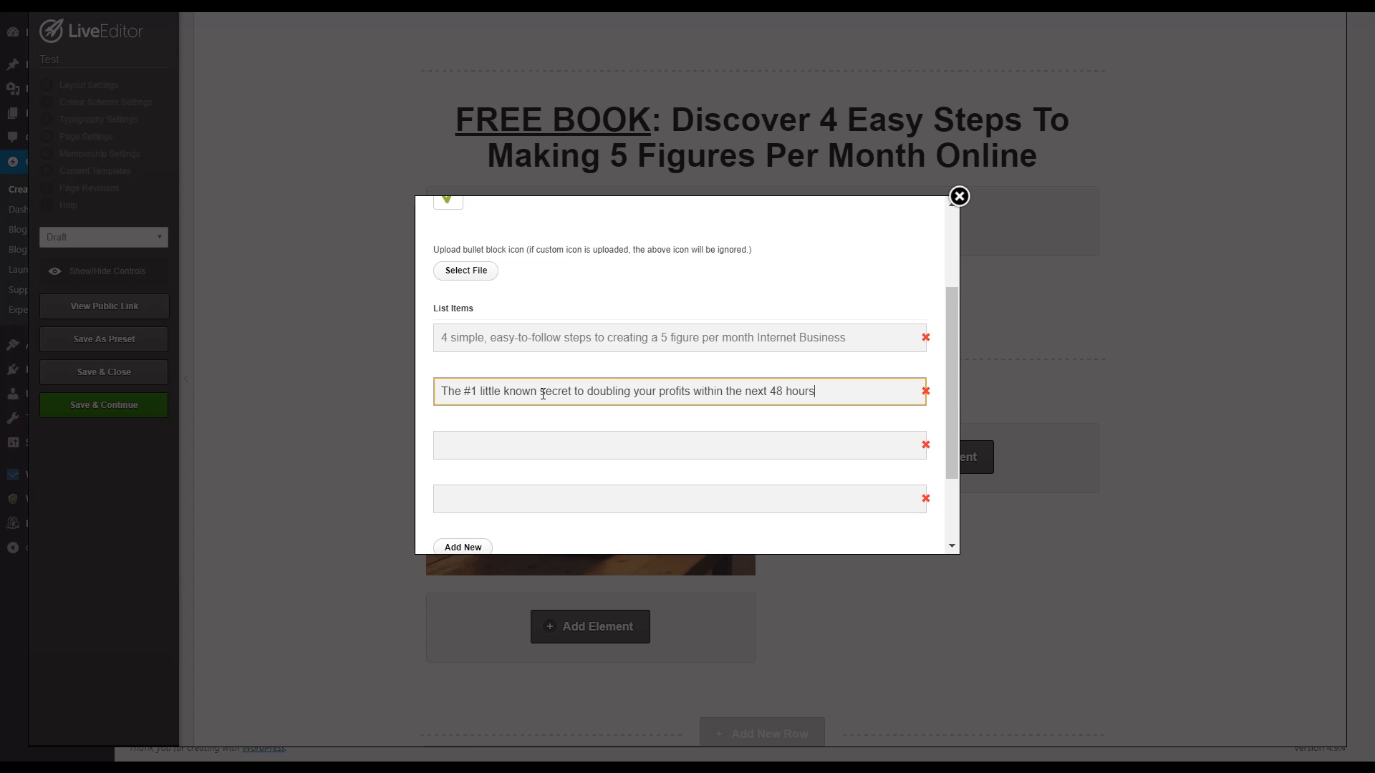
Fill the third and fourth bullets on why 90% of newbies got this WRONG and the evergreen leads secret sauce, adding a fifth, "And much, much more...".
{"action": "left_click", "coordinate": [556, 451]}
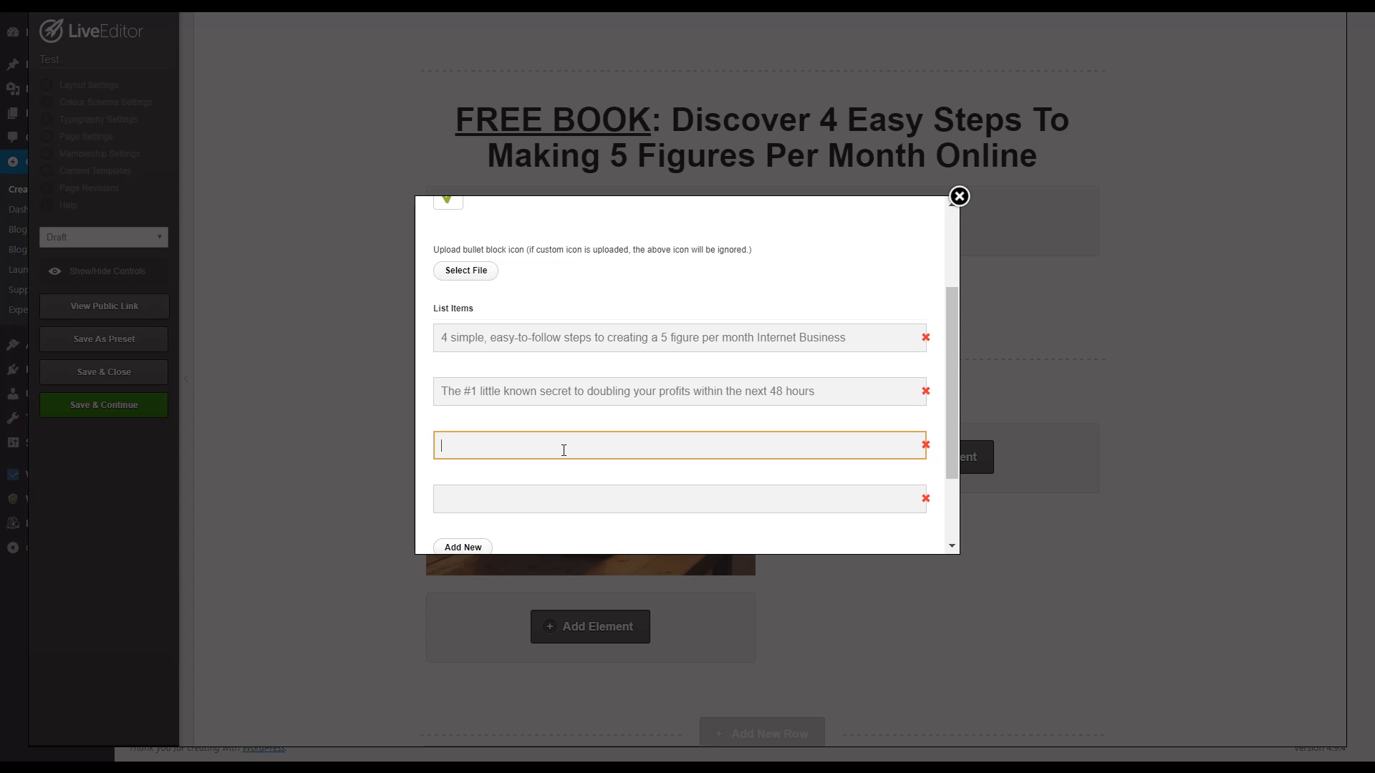
{"action": "type", "text": "more..."}
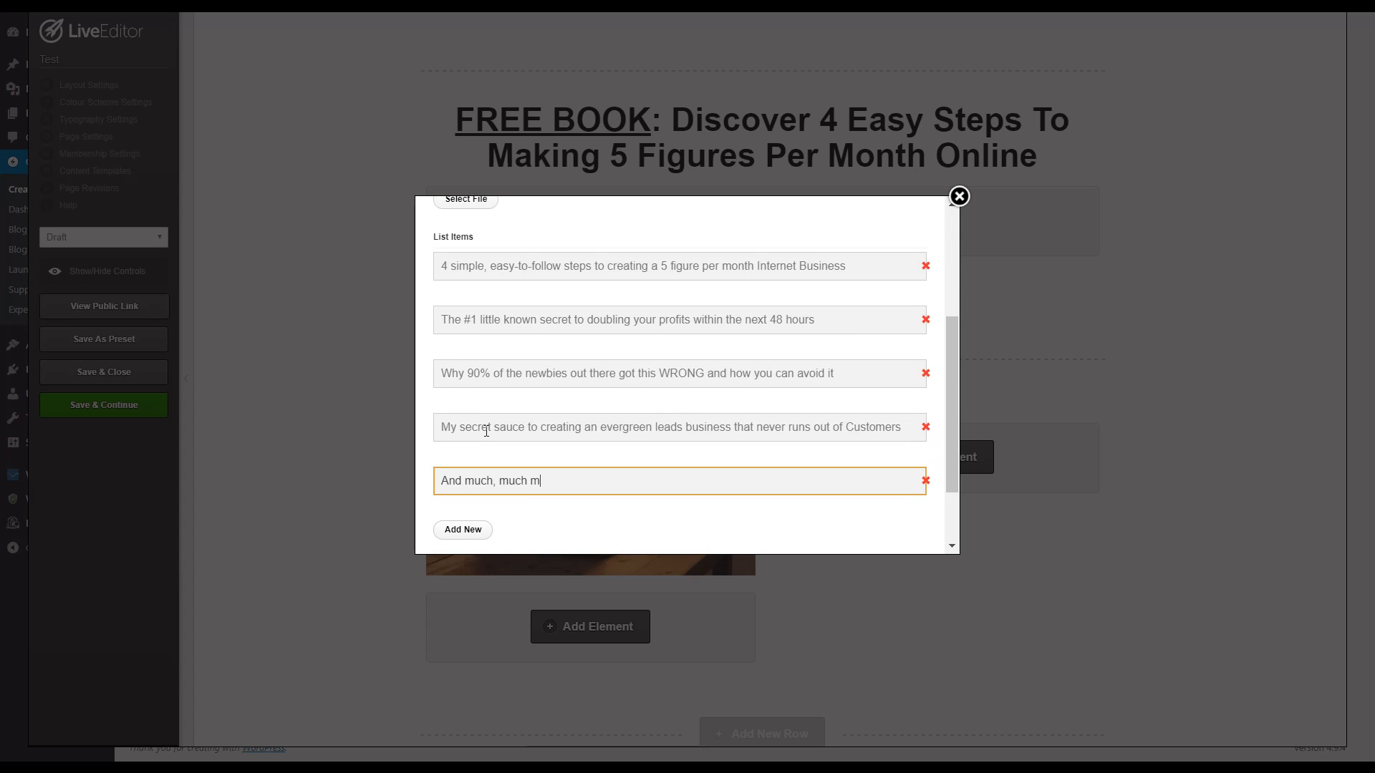
Insert the finished five-item bullet block beneath the "You Will Discover..." text.
{"action": "scroll", "coordinate": [574, 271], "scroll_direction": "down", "scroll_amount": 2}
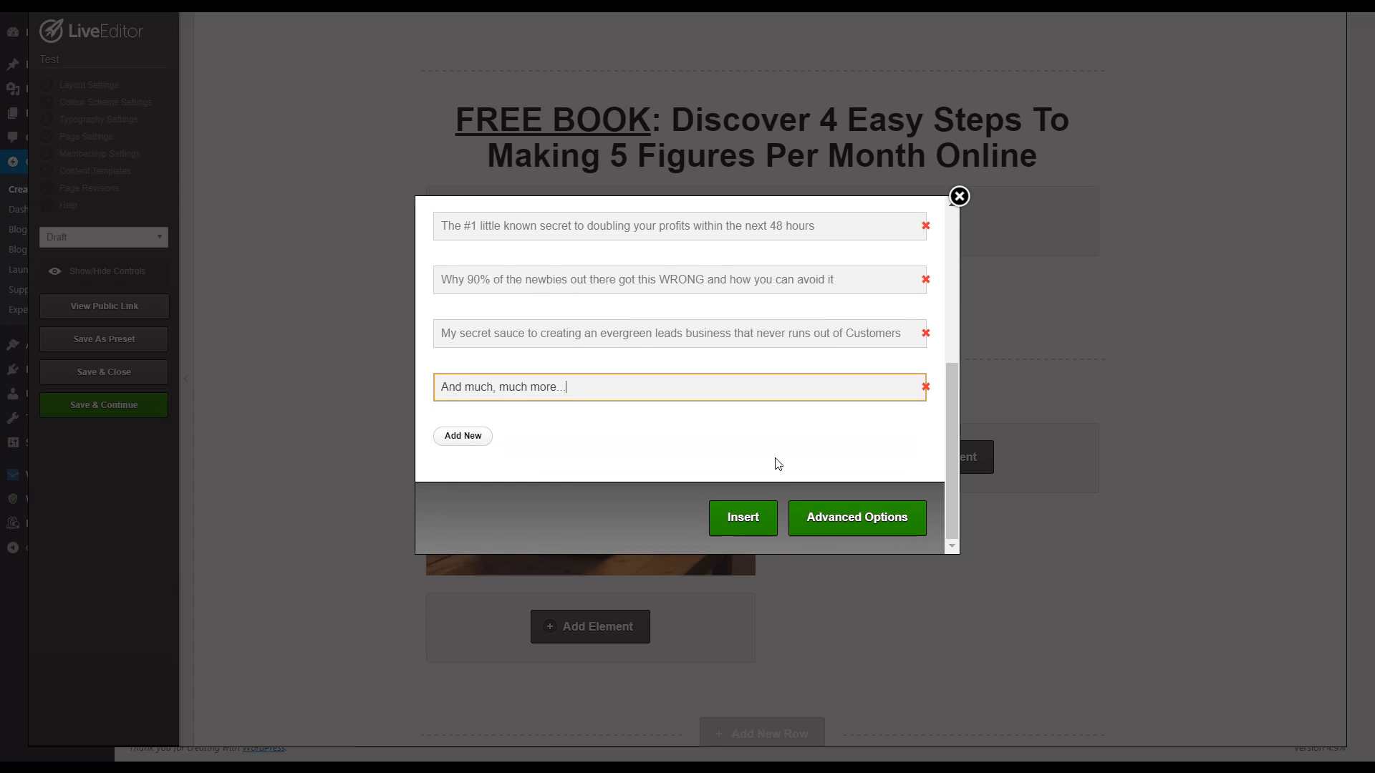
{"action": "left_click", "coordinate": [740, 516]}
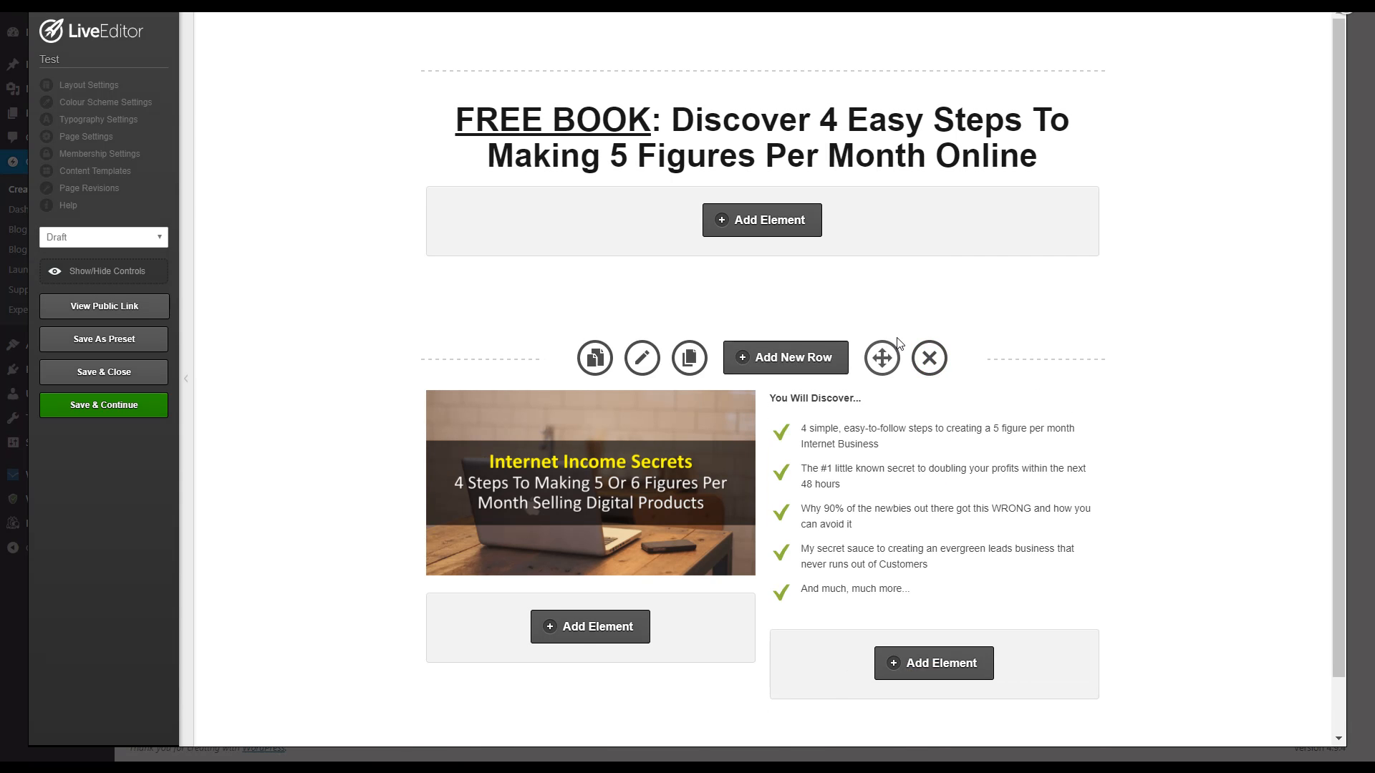
{"action": "scroll", "coordinate": [868, 292], "scroll_direction": "down", "scroll_amount": 1}
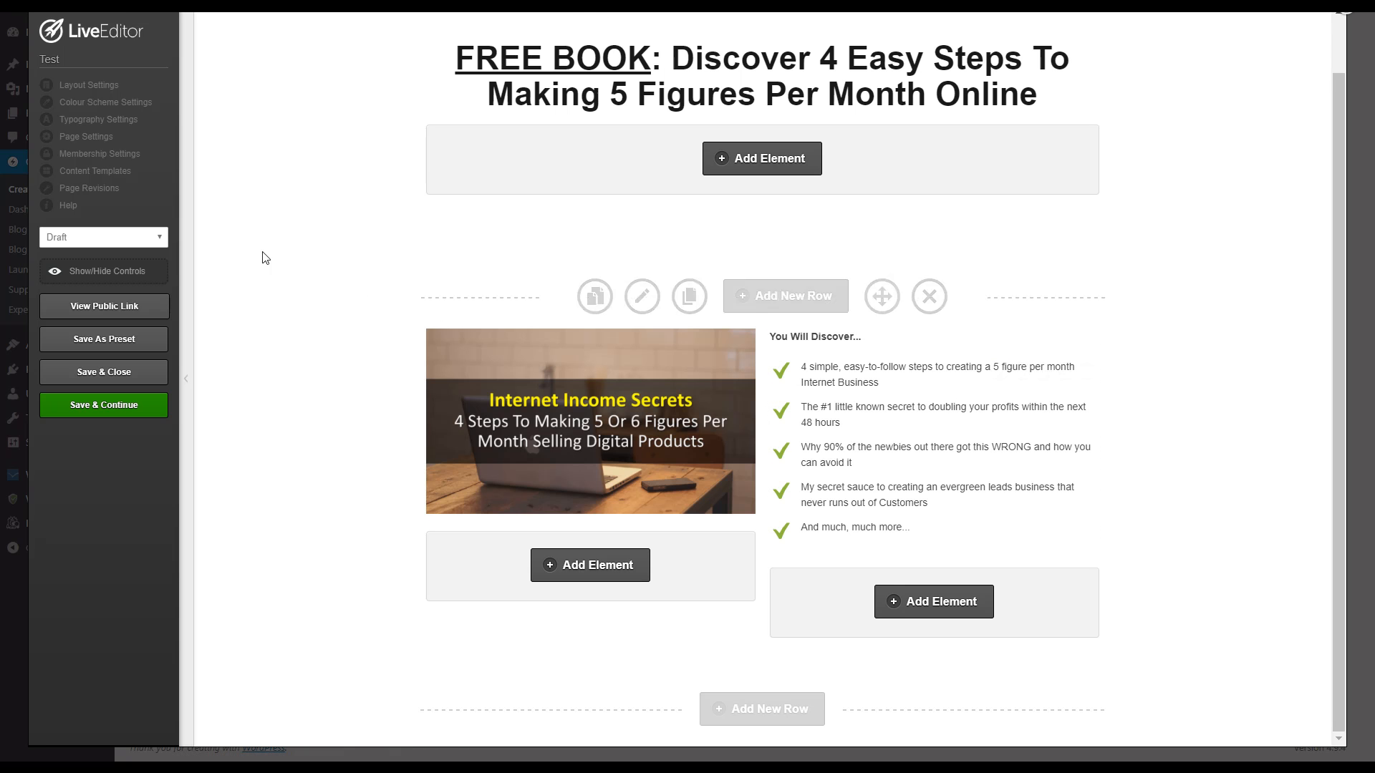
Set the page's Theme Text/Paragraph font size to 20px in the typography settings and apply it.
{"action": "left_click", "coordinate": [104, 120]}
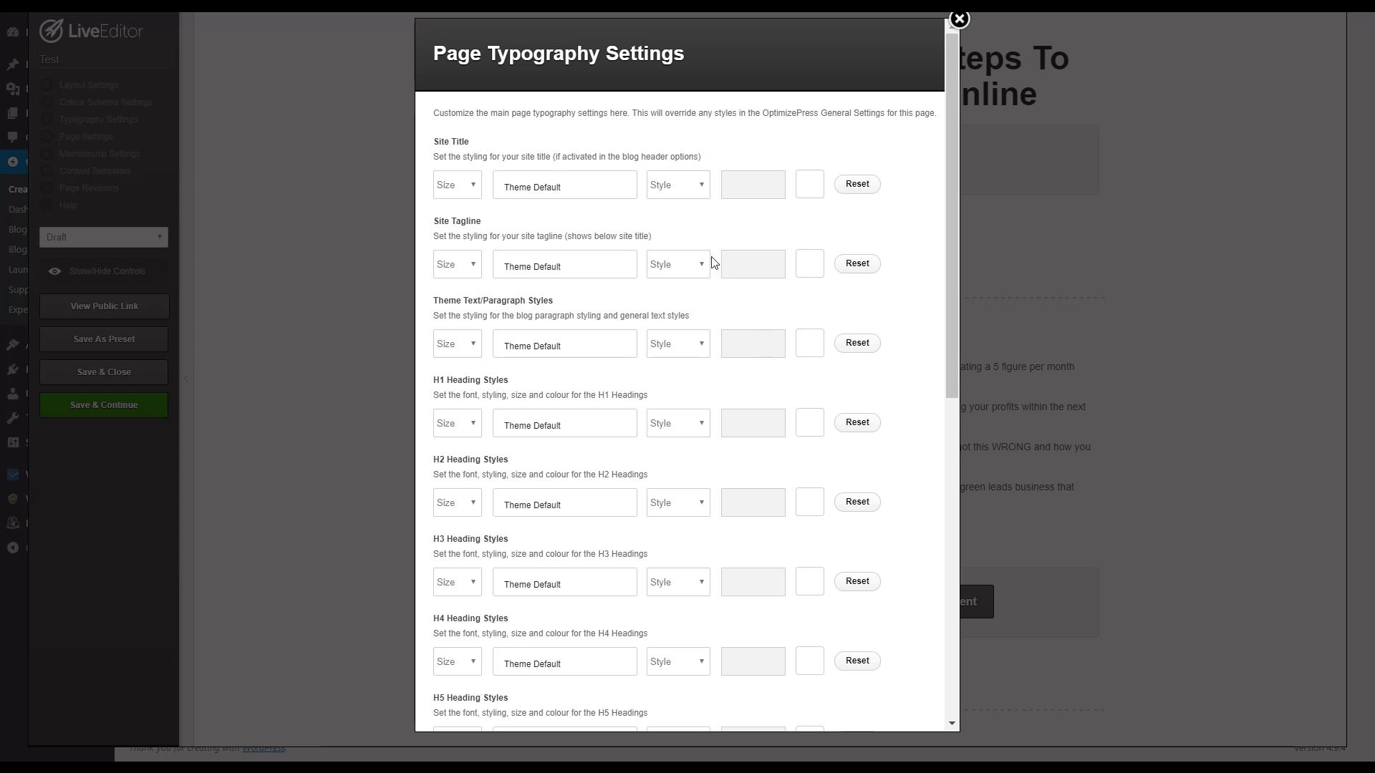
{"action": "left_click", "coordinate": [457, 346]}
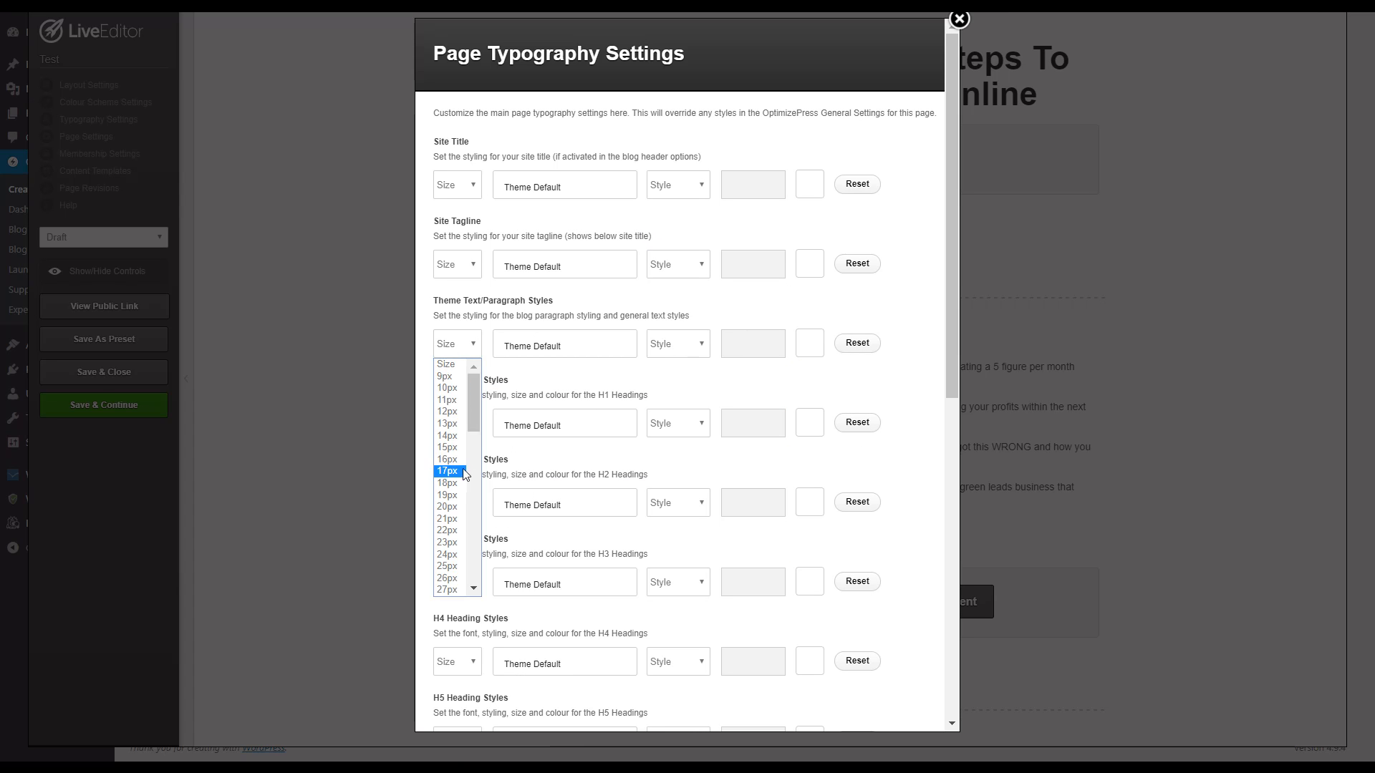
{"action": "left_click", "coordinate": [453, 508]}
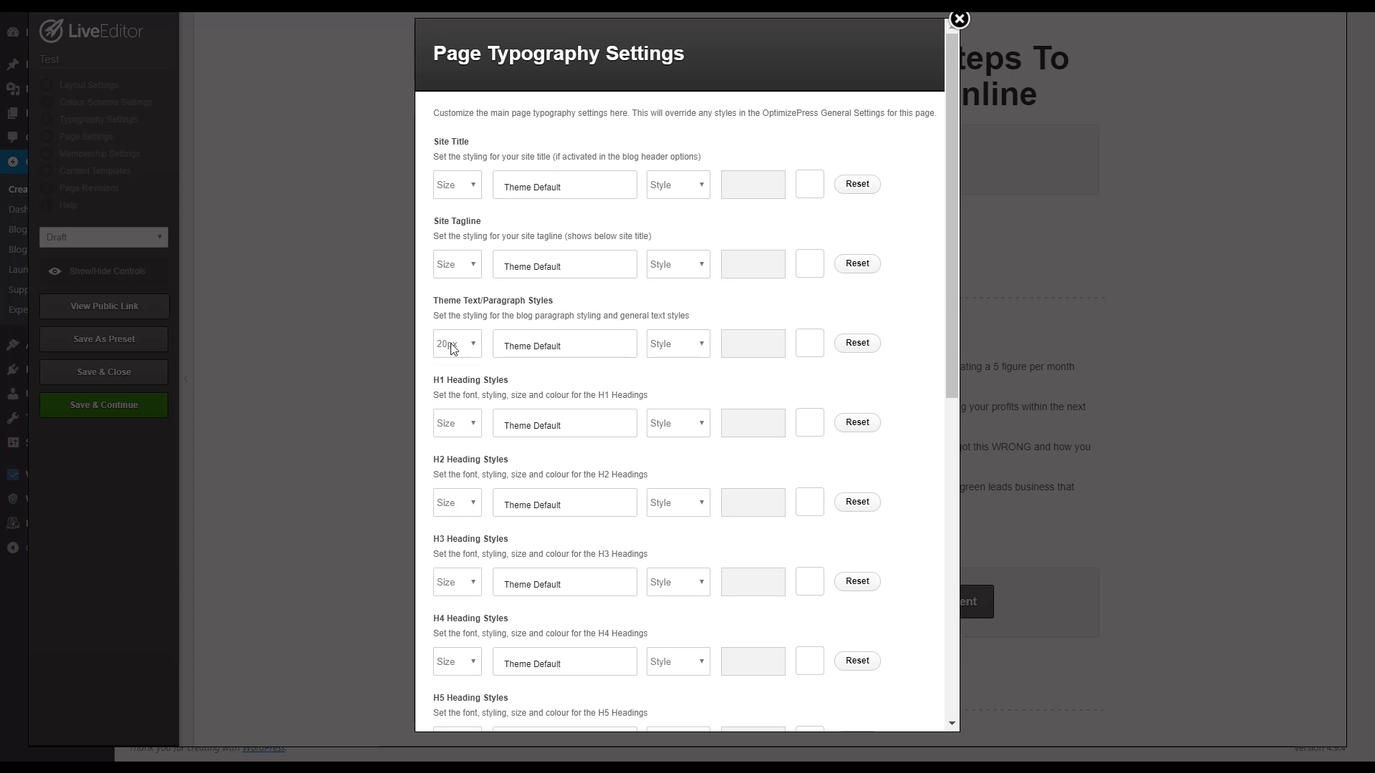
{"action": "scroll", "coordinate": [895, 474], "scroll_direction": "down", "scroll_amount": 9}
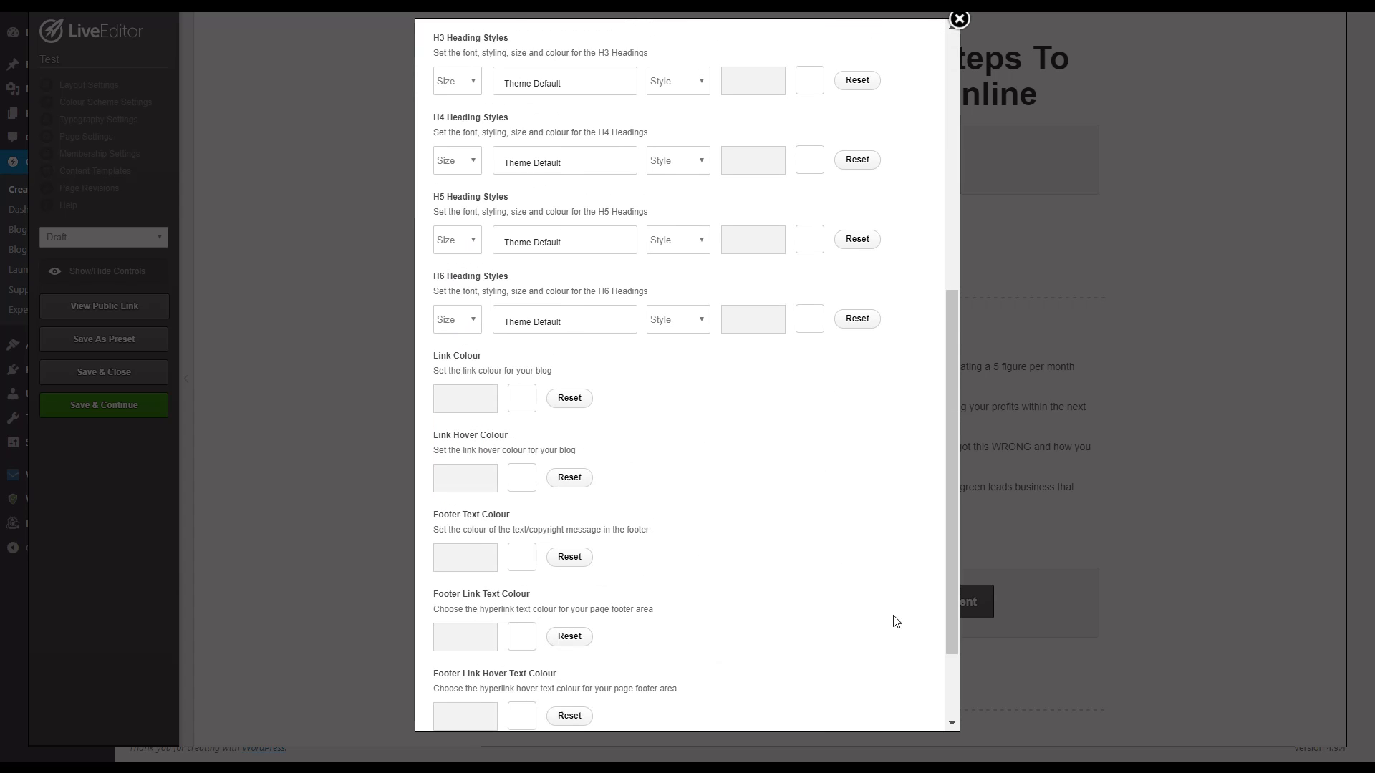
{"action": "left_click", "coordinate": [893, 694]}
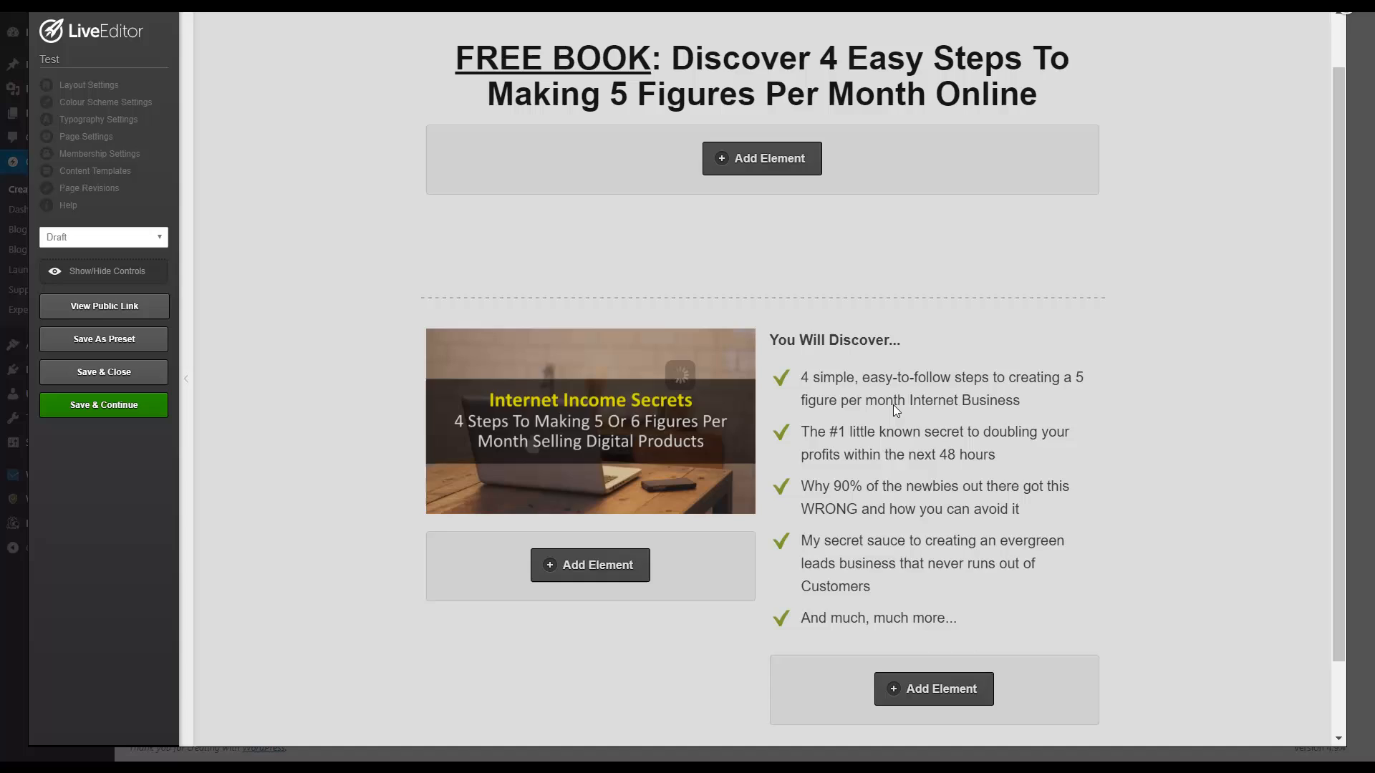
{"action": "scroll", "coordinate": [885, 423], "scroll_direction": "down", "scroll_amount": 2}
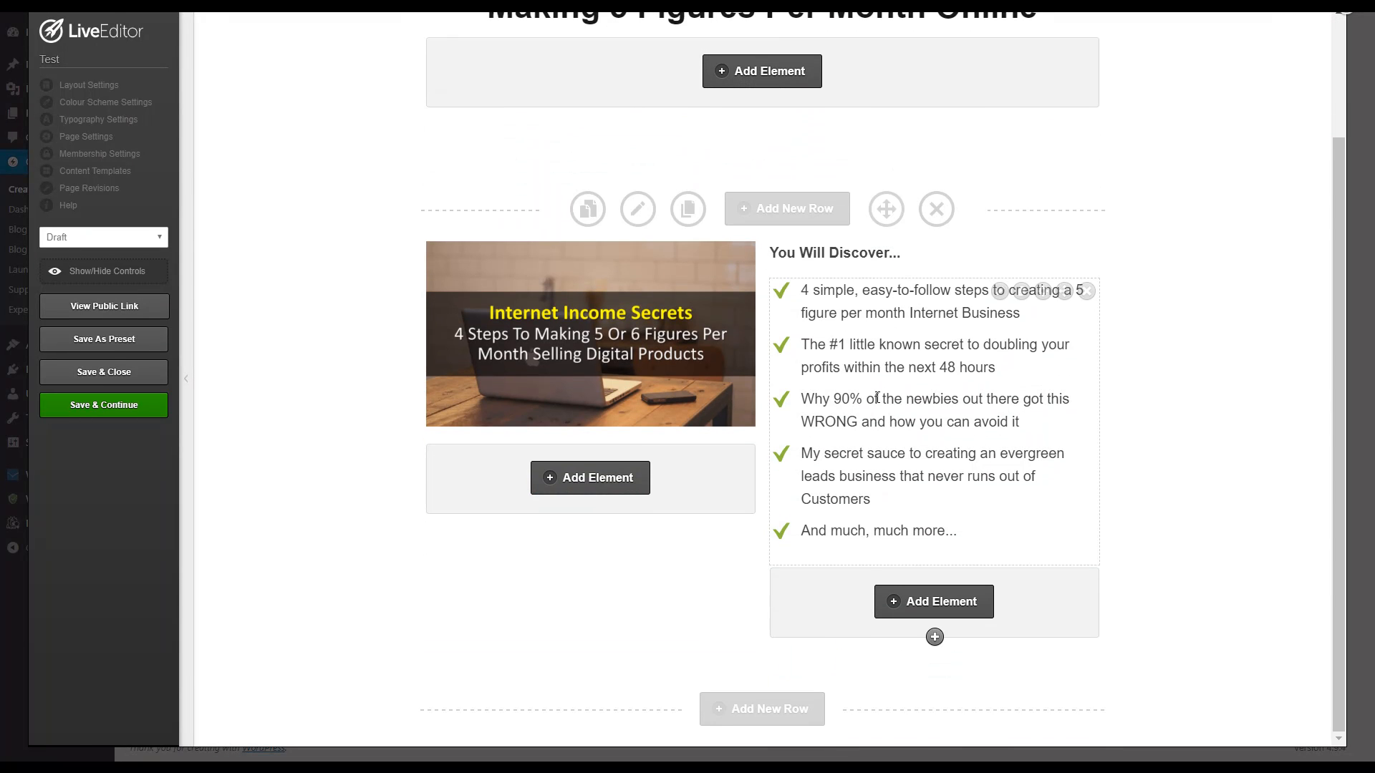
{"action": "scroll", "coordinate": [878, 396], "scroll_direction": "up", "scroll_amount": 2}
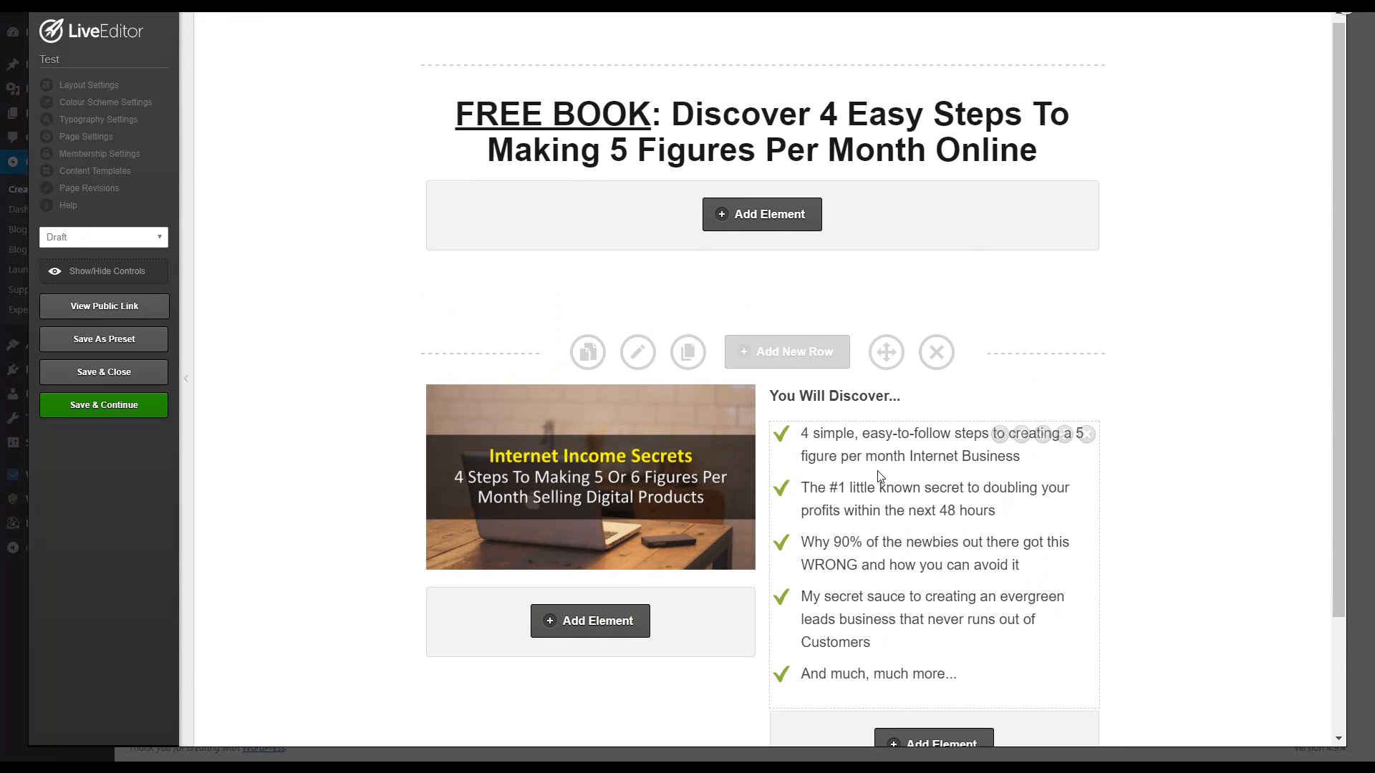
{"action": "scroll", "coordinate": [879, 480], "scroll_direction": "down", "scroll_amount": 2}
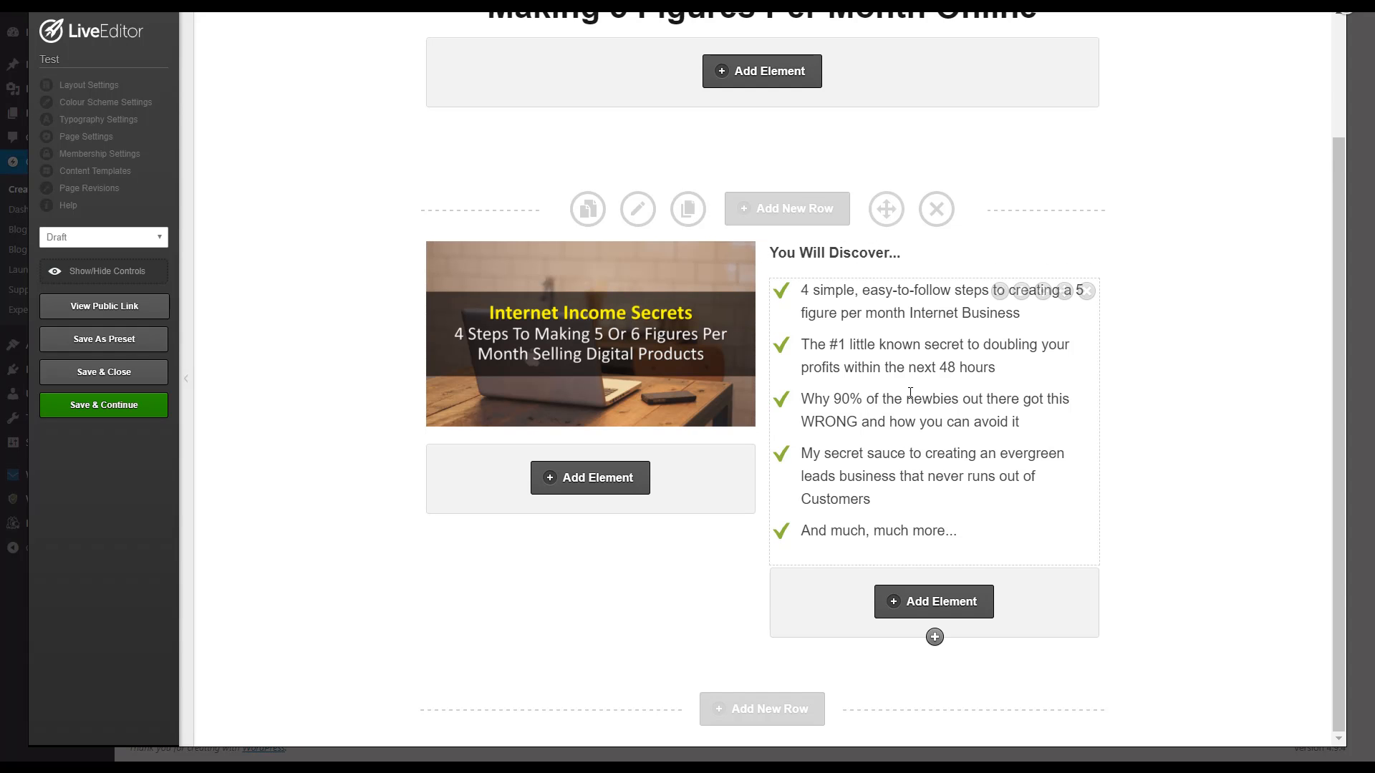
{"action": "scroll", "coordinate": [894, 552], "scroll_direction": "up", "scroll_amount": 1}
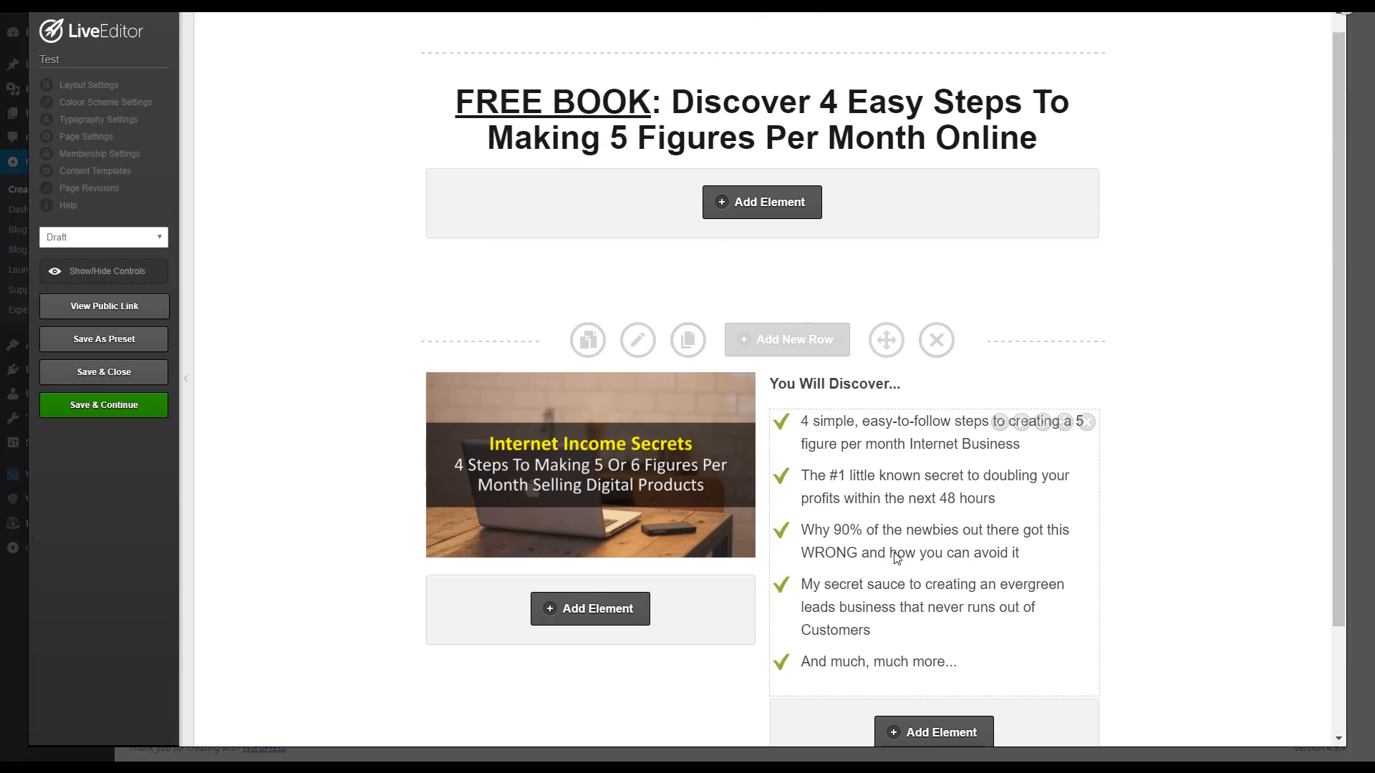
Add an OverlayOptimizer element below the bullet list, searching the elements for "over".
{"action": "scroll", "coordinate": [895, 552], "scroll_direction": "down", "scroll_amount": 1}
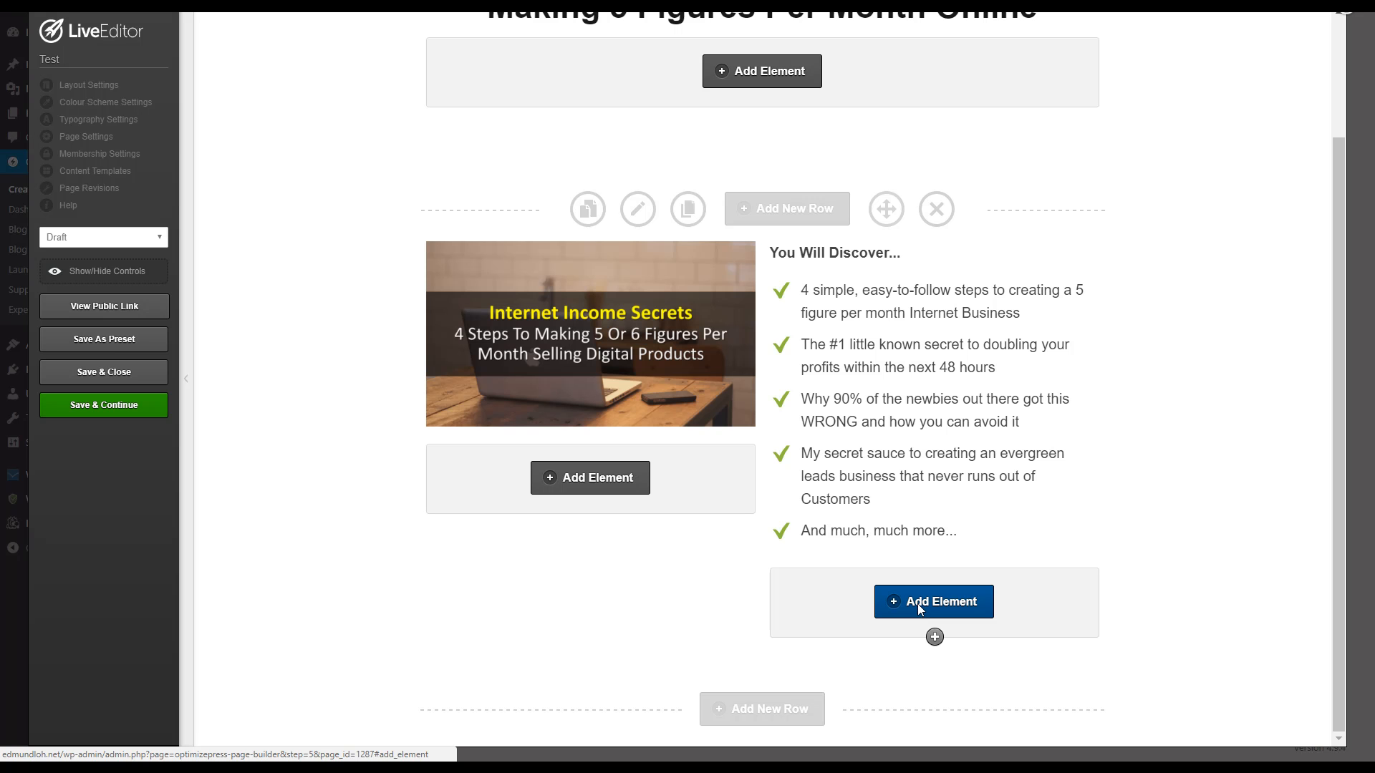
{"action": "left_click", "coordinate": [919, 609]}
{"action": "scroll", "coordinate": [604, 269], "scroll_direction": "up", "scroll_amount": 5}
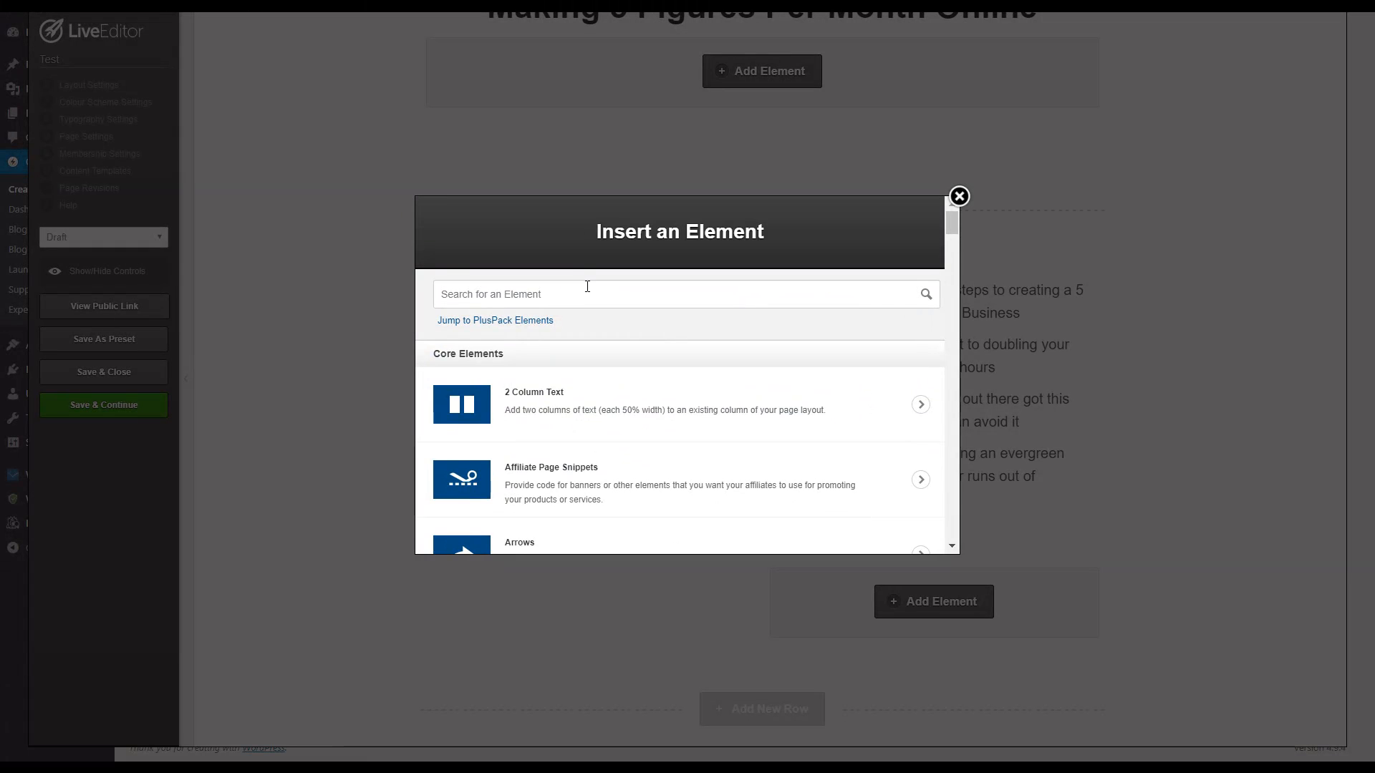
{"action": "type", "text": "over"}
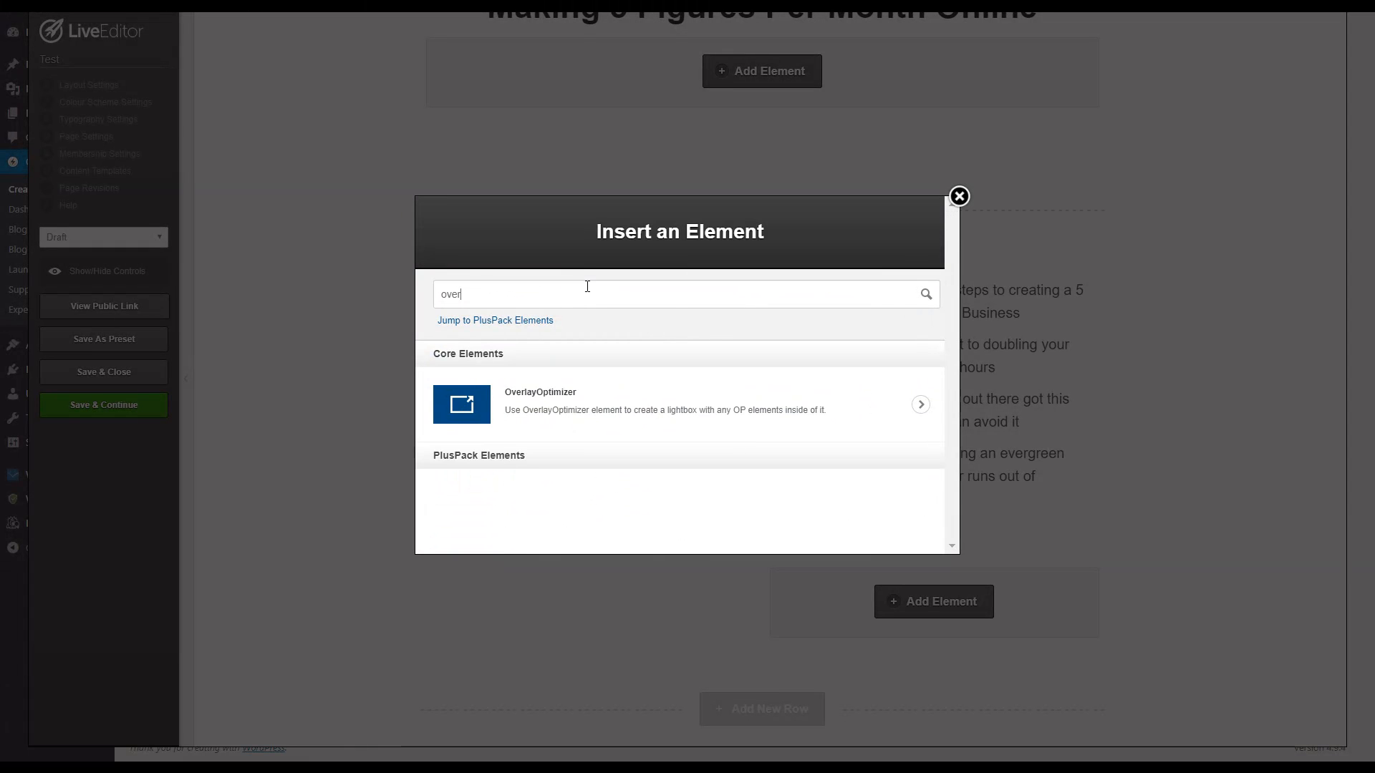
{"action": "left_click", "coordinate": [612, 379]}
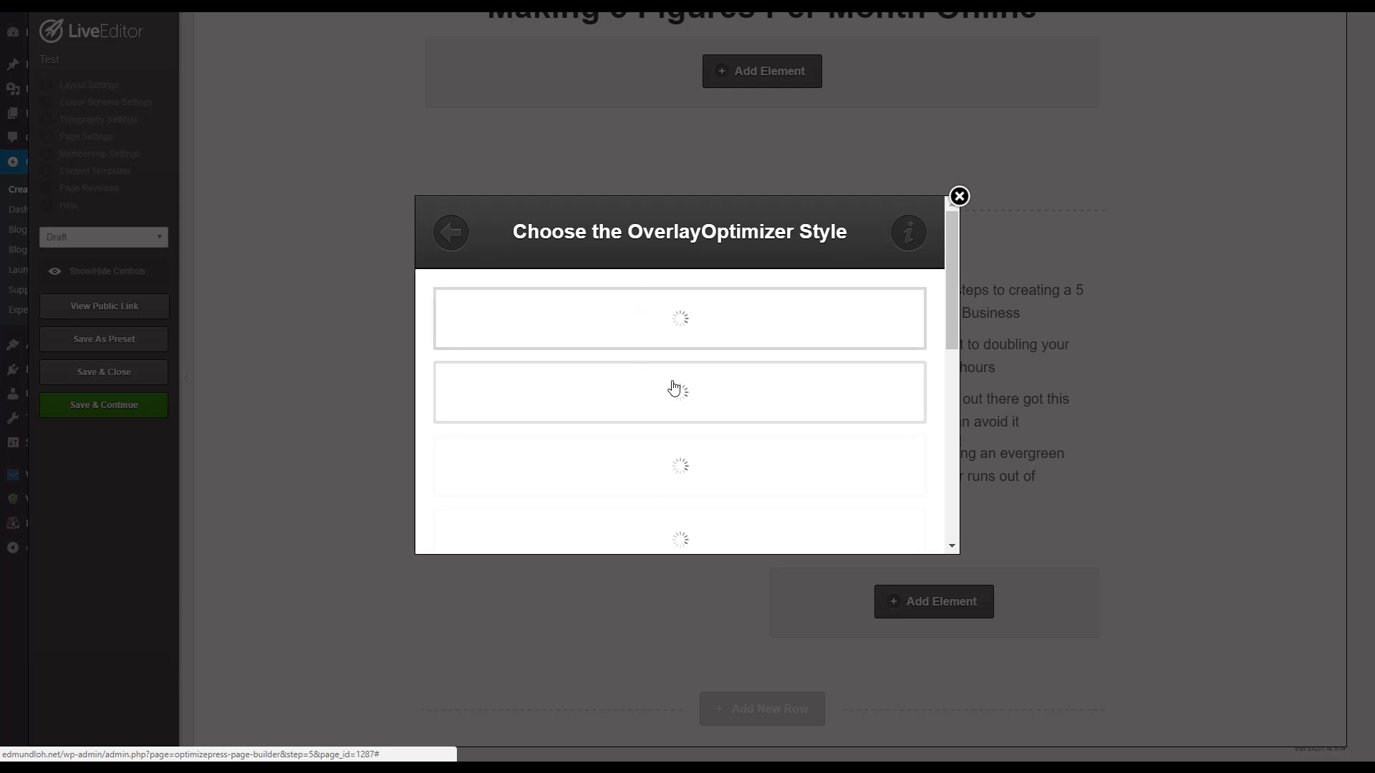
Choose the yellow "YES! LET ME IN!" button as the OverlayOptimizer style.
{"action": "scroll", "coordinate": [673, 391], "scroll_direction": "down", "scroll_amount": 2}
{"action": "scroll", "coordinate": [678, 400], "scroll_direction": "down", "scroll_amount": 3}
{"action": "scroll", "coordinate": [675, 396], "scroll_direction": "up", "scroll_amount": 7}
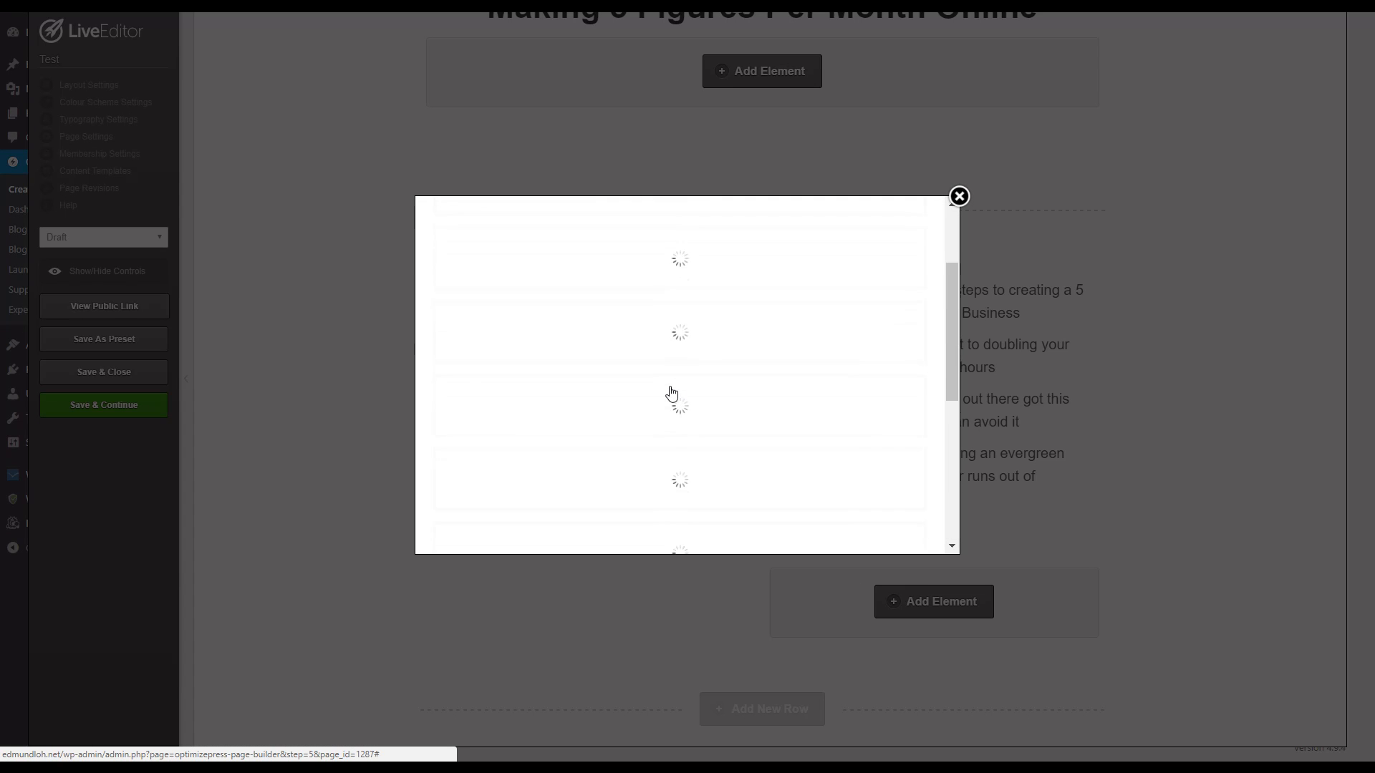
{"action": "scroll", "coordinate": [679, 355], "scroll_direction": "down", "scroll_amount": 2}
{"action": "scroll", "coordinate": [660, 332], "scroll_direction": "up", "scroll_amount": 3}
{"action": "scroll", "coordinate": [660, 341], "scroll_direction": "down", "scroll_amount": 5}
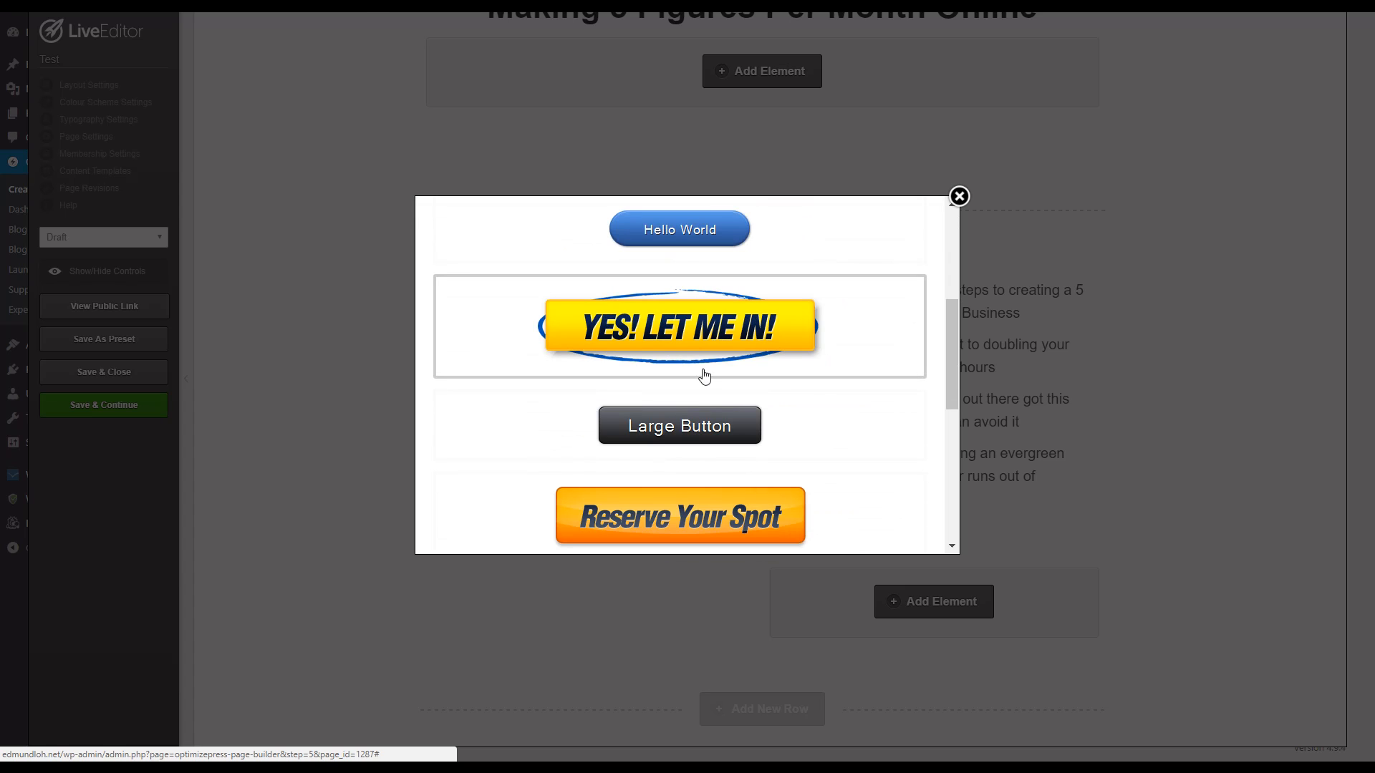
{"action": "scroll", "coordinate": [715, 342], "scroll_direction": "down", "scroll_amount": 1}
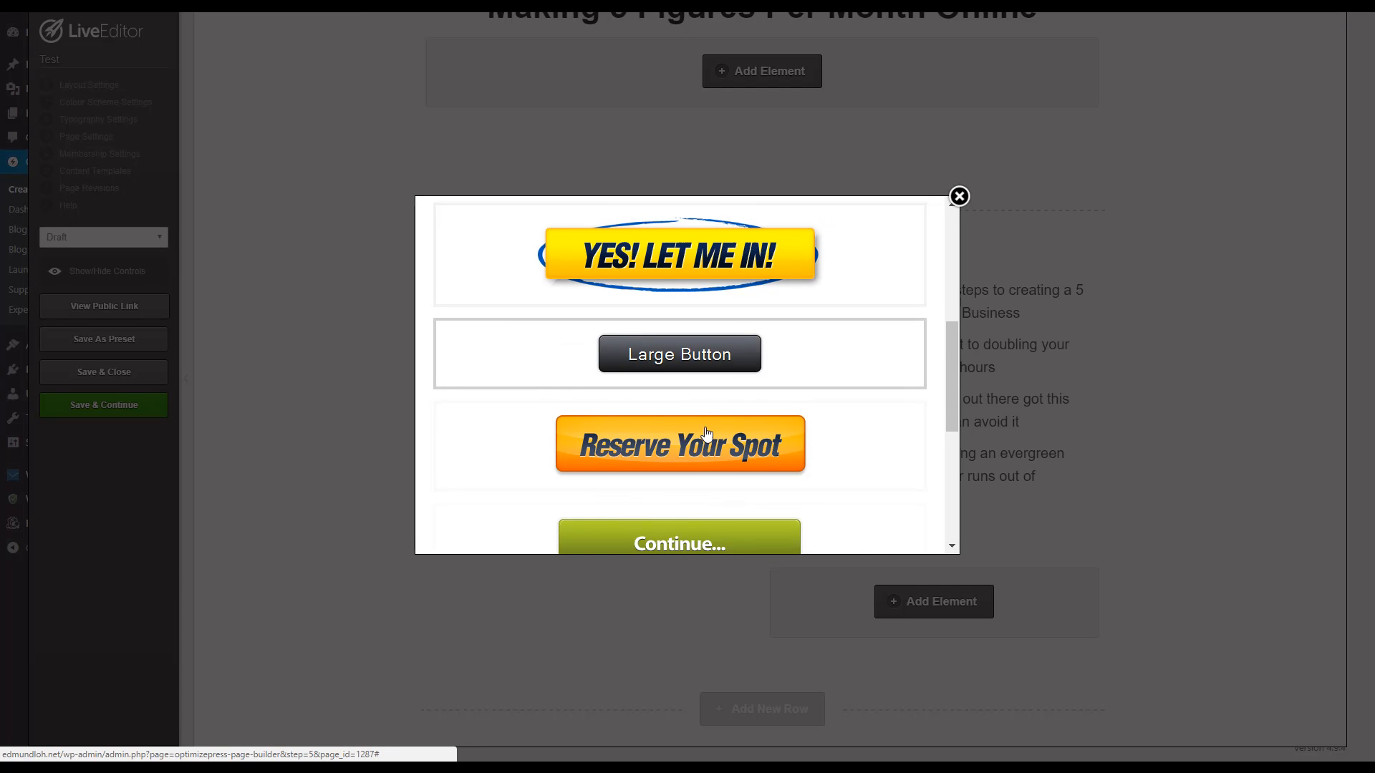
{"action": "left_click", "coordinate": [806, 279]}
Keep the Yellow background image and choose "GET ACCESS NOW!" as the button text.
{"action": "left_click", "coordinate": [458, 321]}
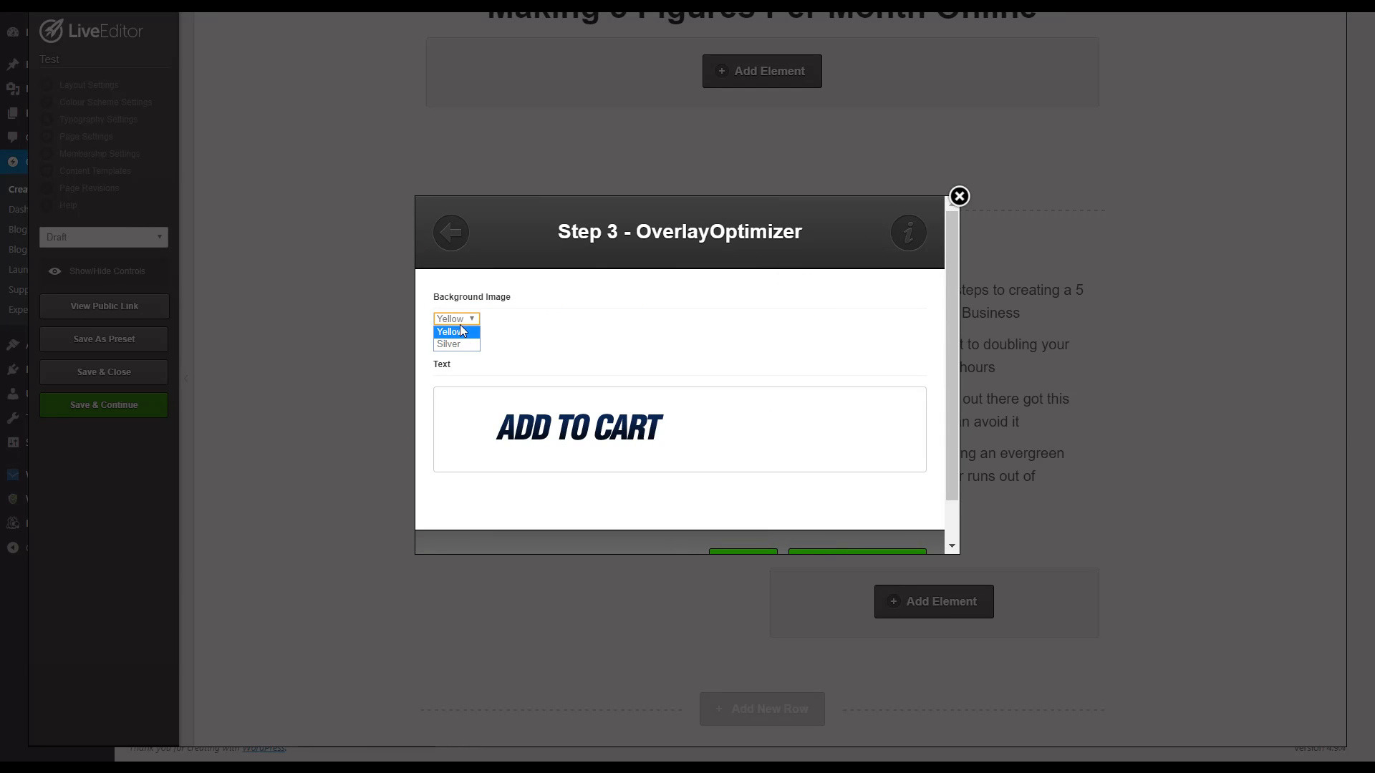
{"action": "left_click", "coordinate": [541, 345]}
{"action": "left_click", "coordinate": [562, 399]}
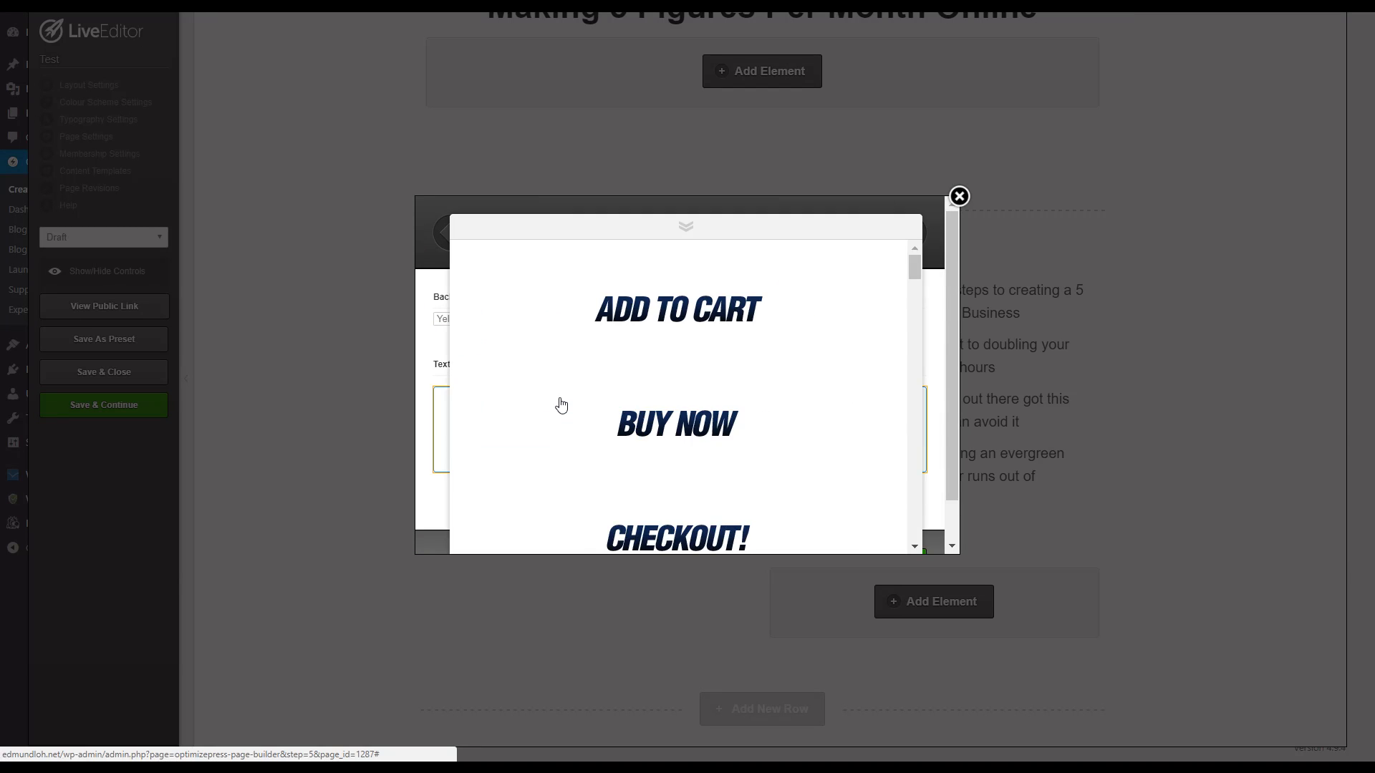
{"action": "scroll", "coordinate": [715, 391], "scroll_direction": "down", "scroll_amount": 7}
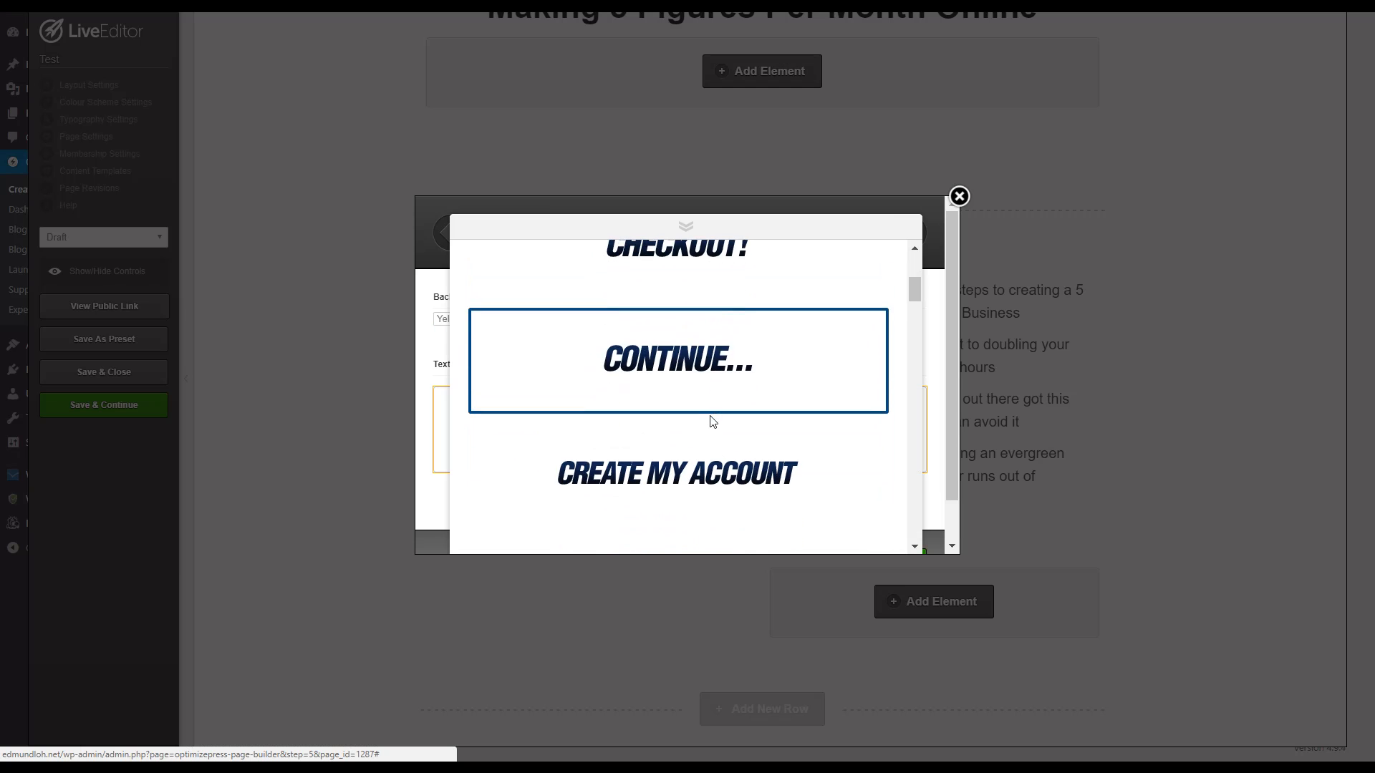
{"action": "scroll", "coordinate": [710, 422], "scroll_direction": "down", "scroll_amount": 3}
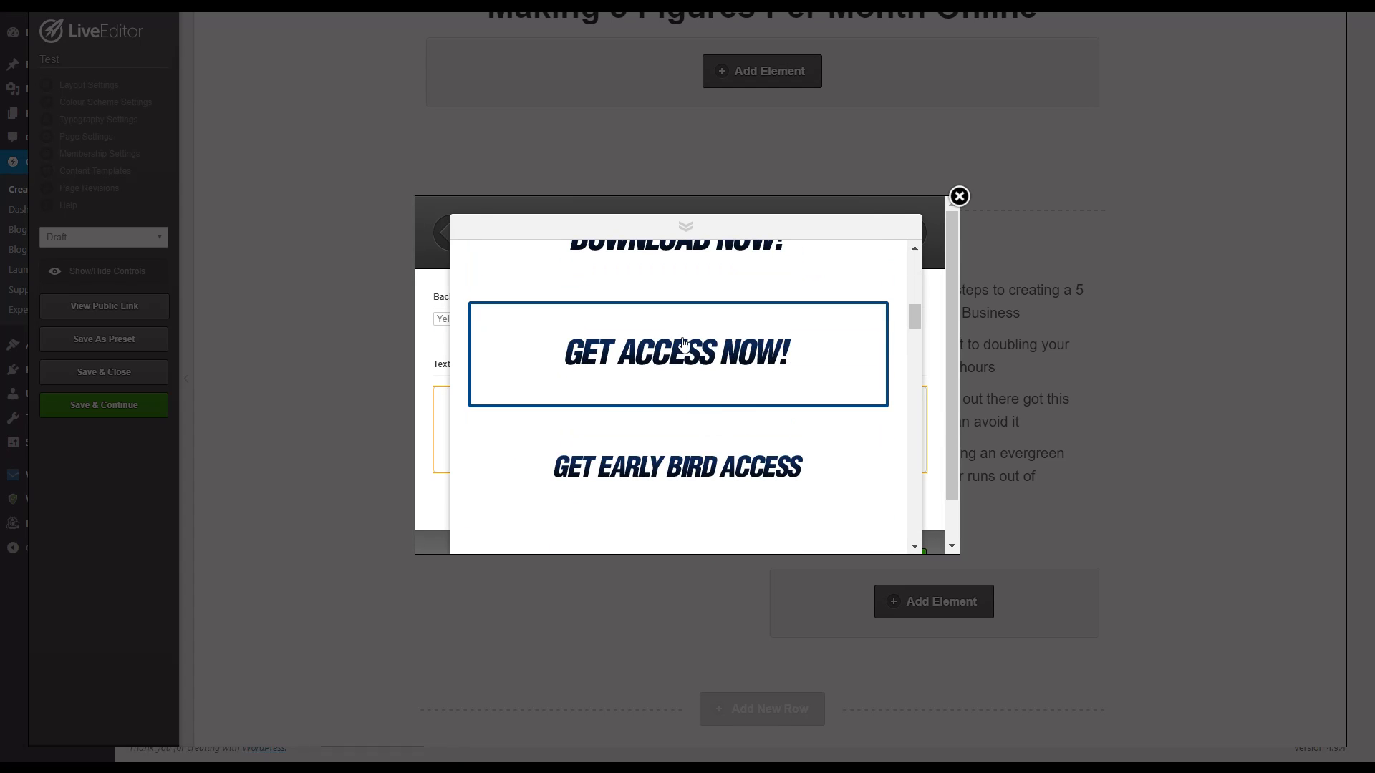
{"action": "left_click", "coordinate": [695, 364]}
Insert the overlay button into the column and save the page while staying in the editor.
{"action": "scroll", "coordinate": [723, 422], "scroll_direction": "down", "scroll_amount": 2}
{"action": "left_click", "coordinate": [730, 522]}
{"action": "scroll", "coordinate": [924, 484], "scroll_direction": "down", "scroll_amount": 2}
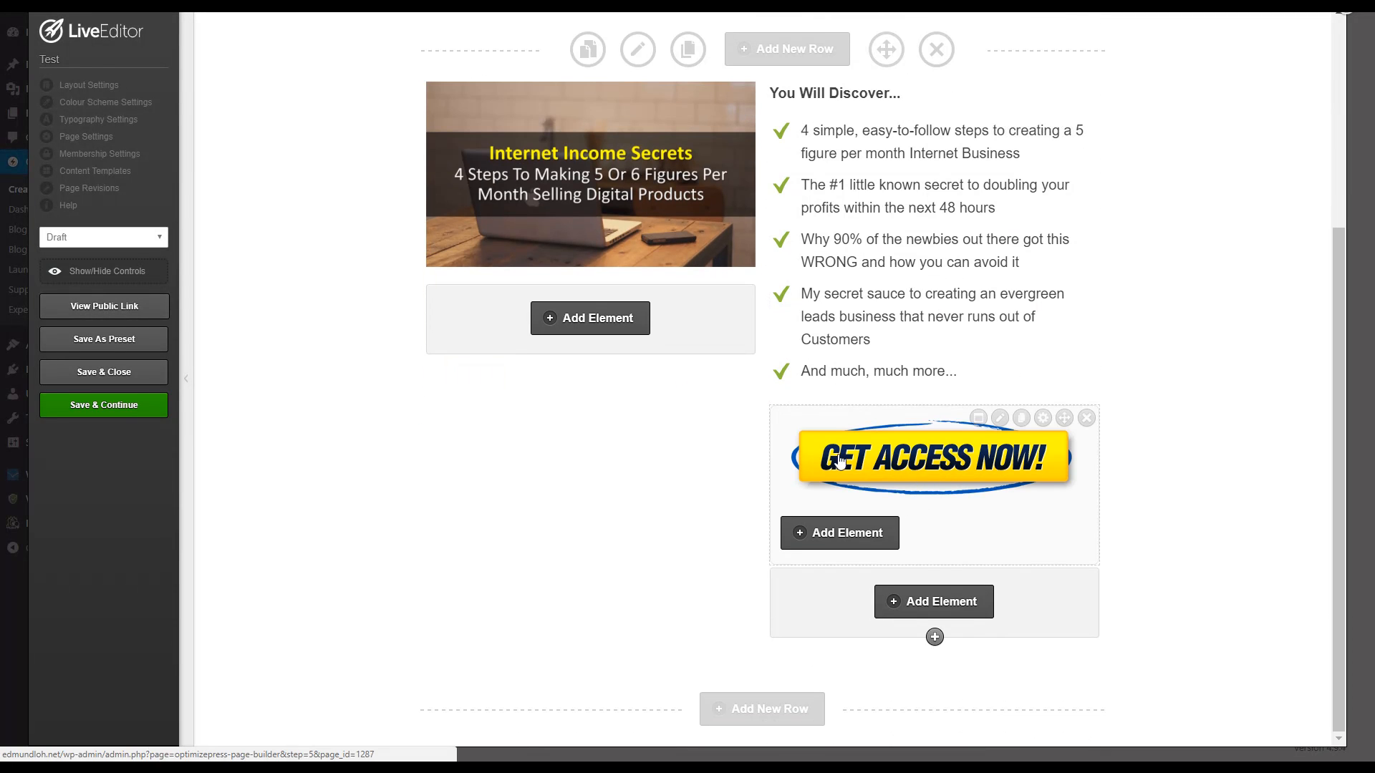
{"action": "left_click", "coordinate": [123, 407]}
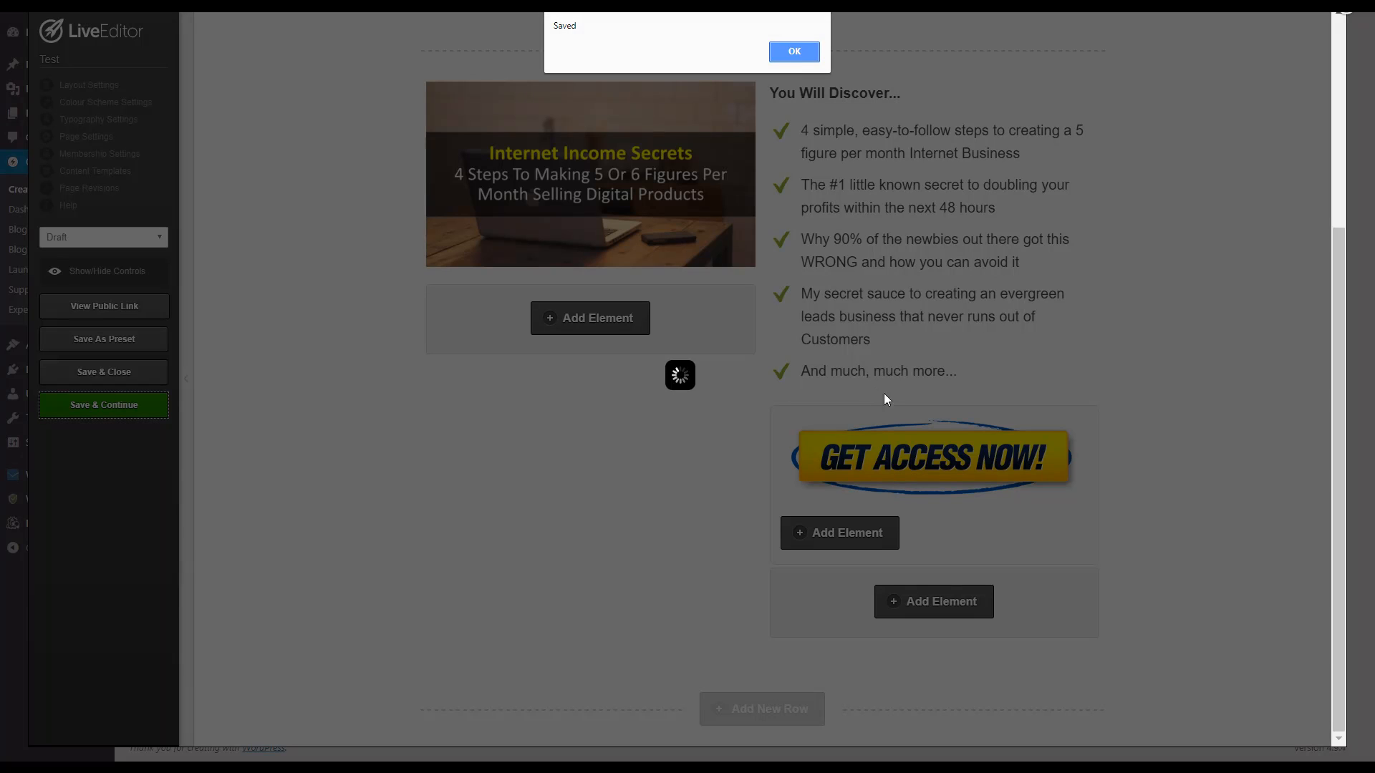
{"action": "left_click", "coordinate": [794, 51]}
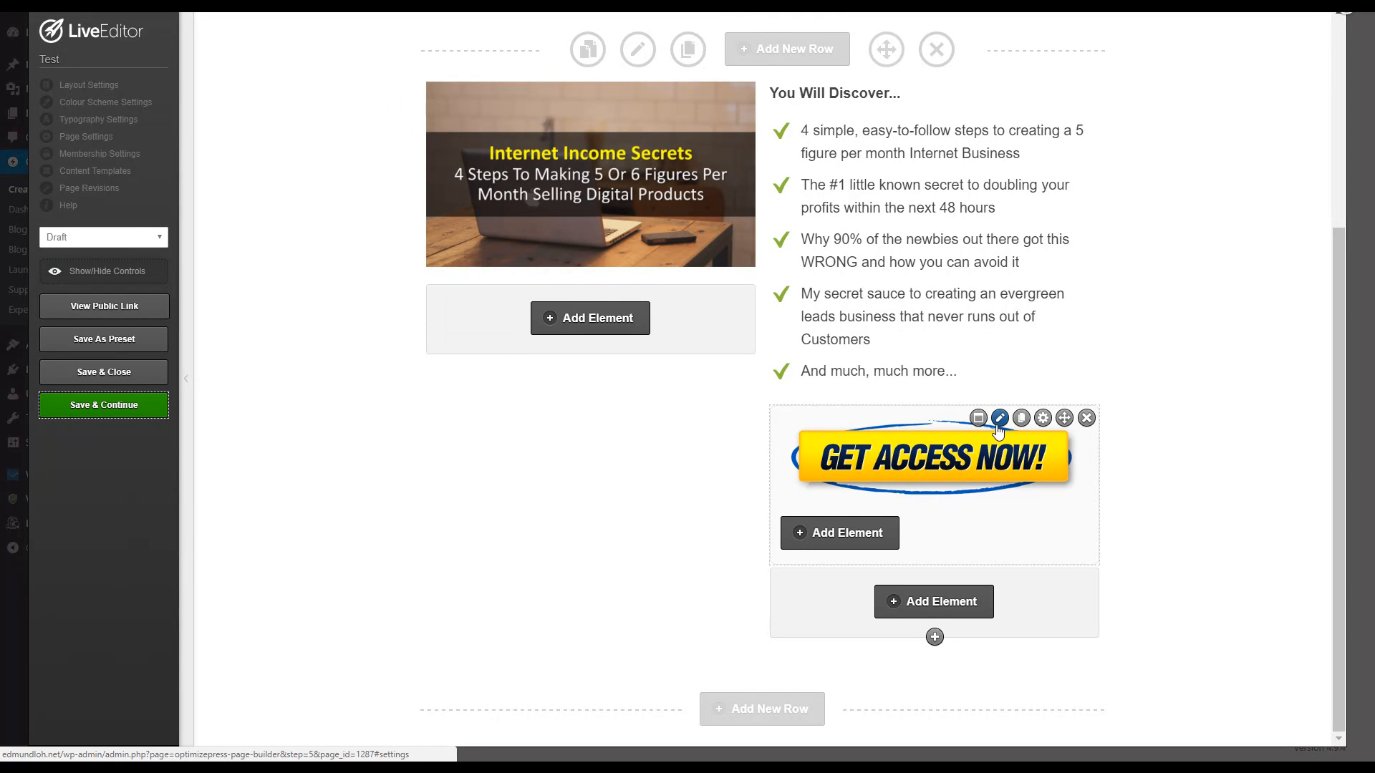
Open the "GET ACCESS NOW!" overlay's content and add an Optin Box element to it, searching for "opt".
{"action": "left_click", "coordinate": [995, 421]}
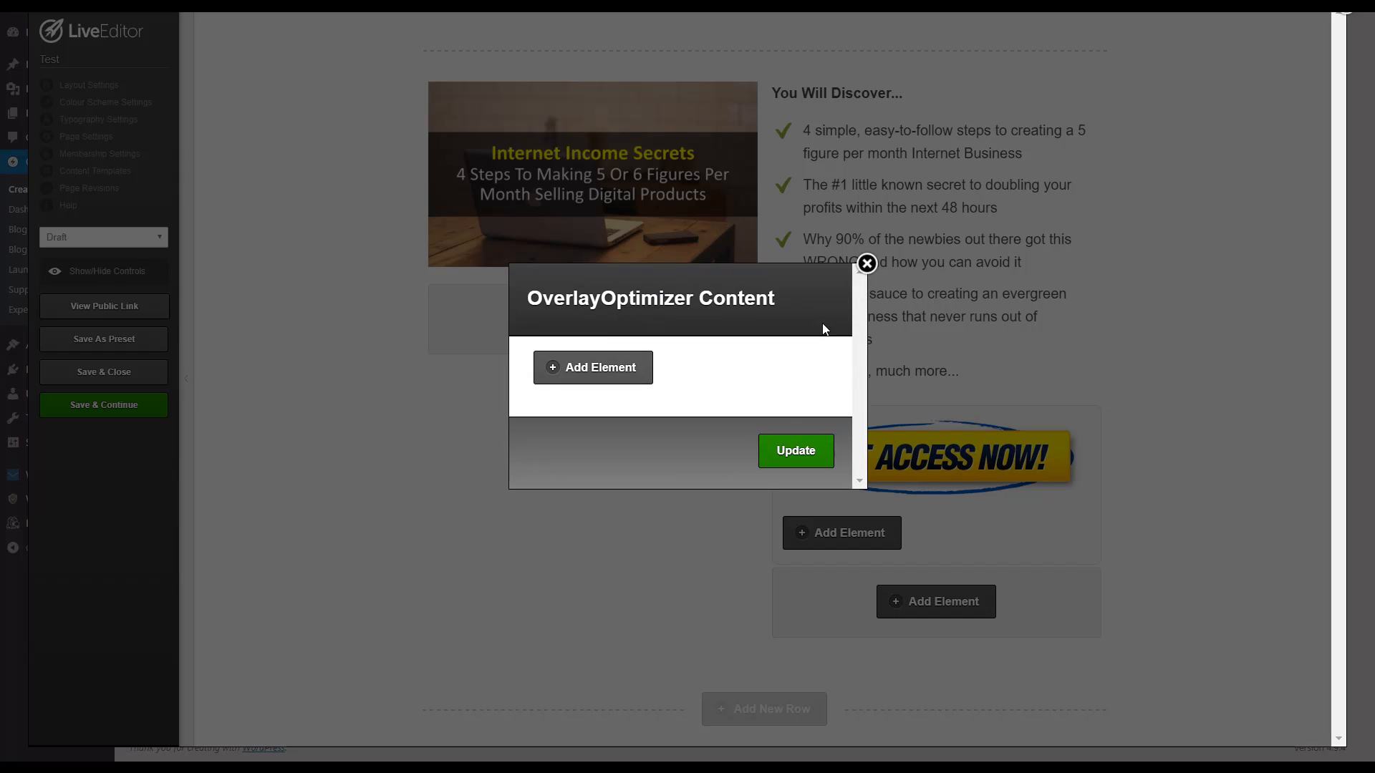
{"action": "left_click", "coordinate": [627, 367]}
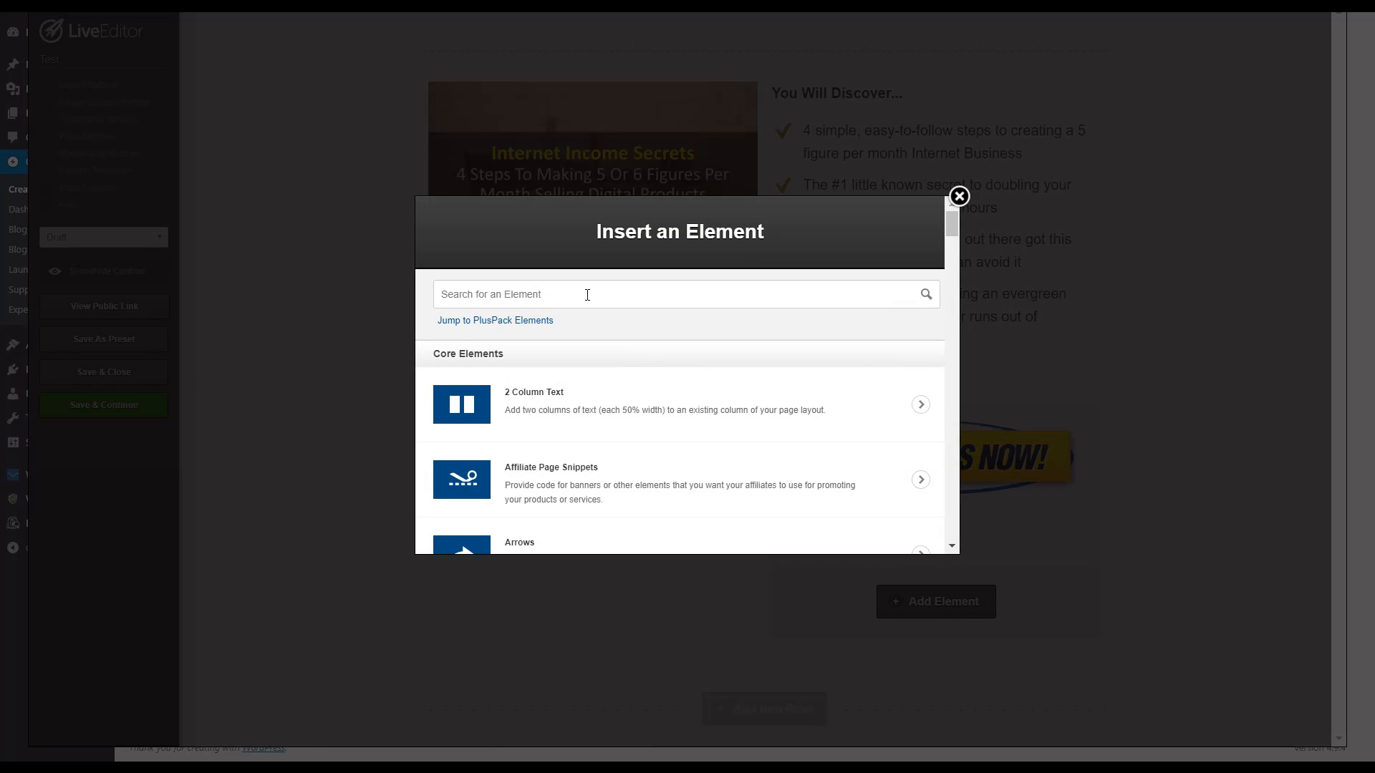
{"action": "type", "text": "opt"}
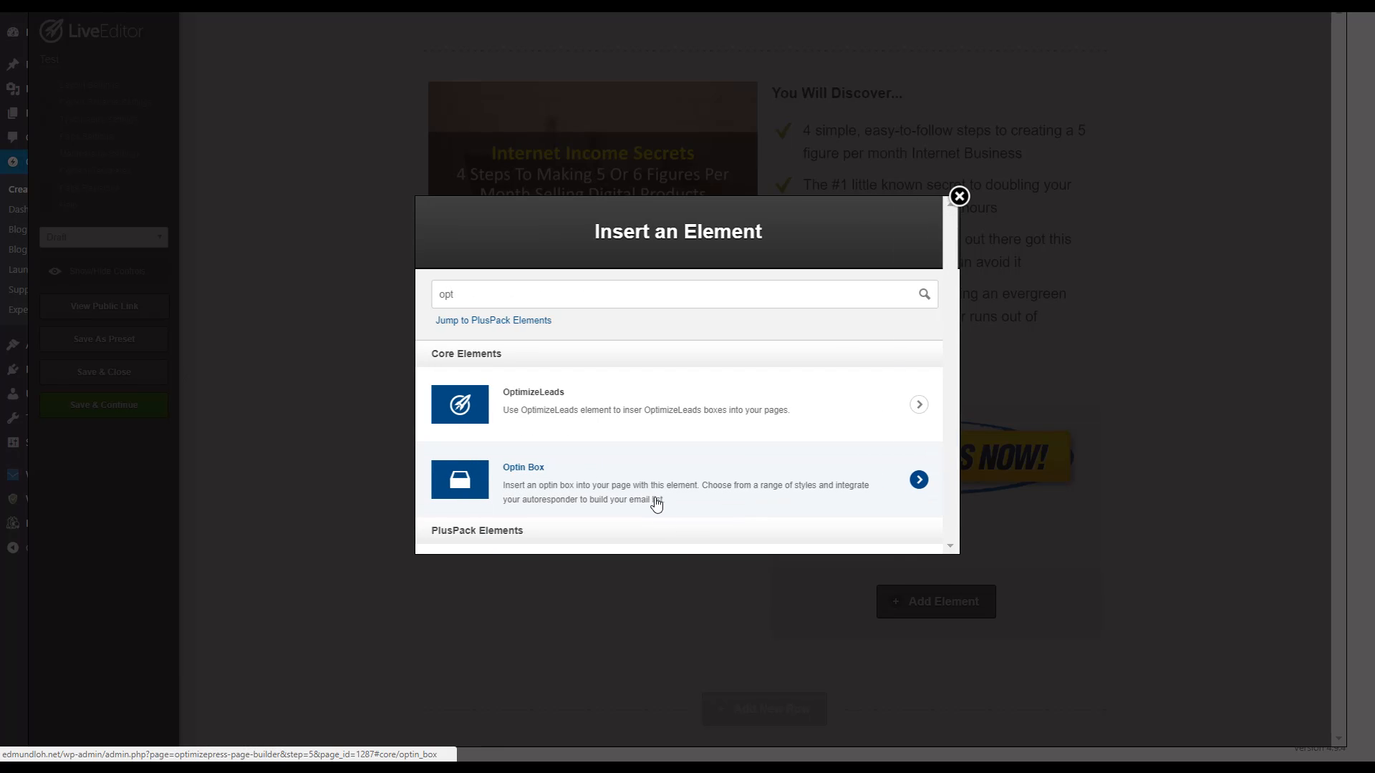
{"action": "left_click", "coordinate": [655, 501]}
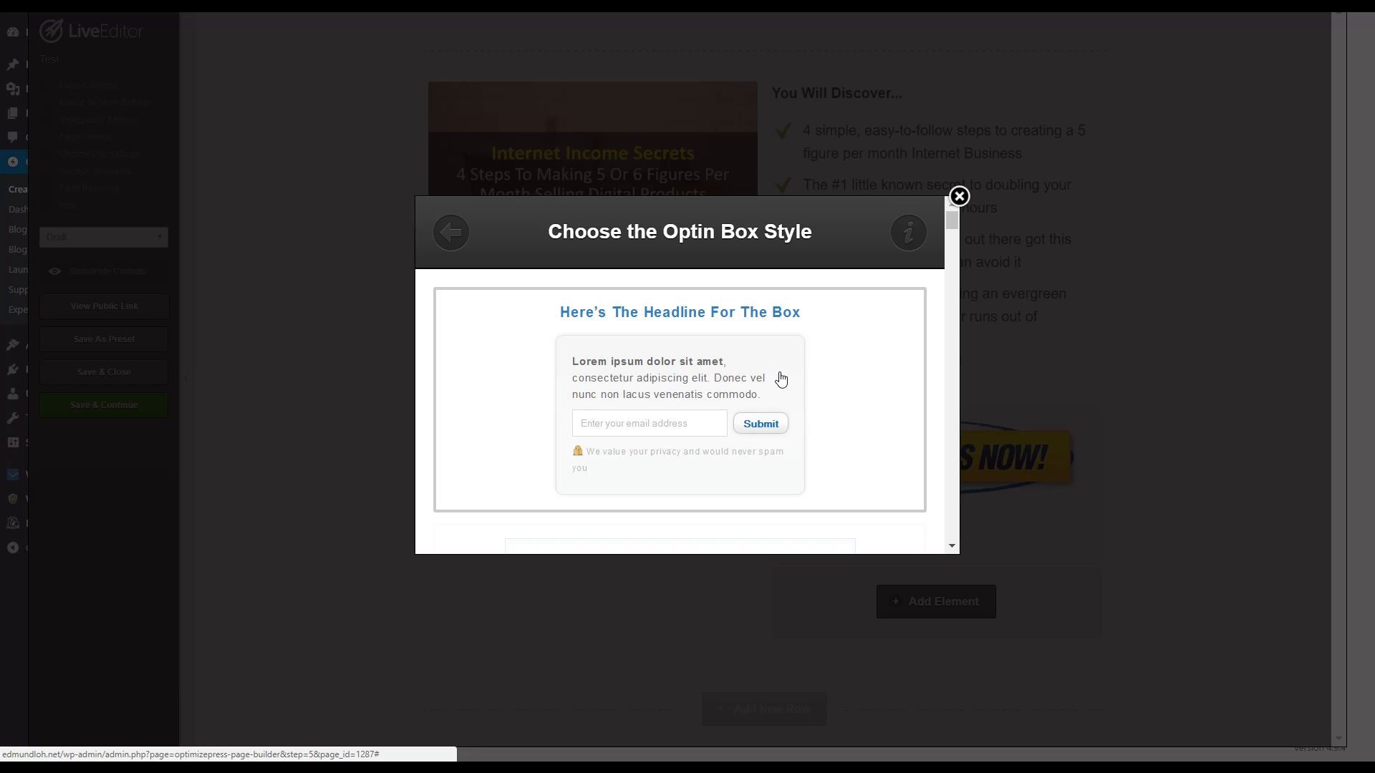
Browse the Optin Box styles, pick one for the overlay and bring up its Form HTML settings.
{"action": "scroll", "coordinate": [772, 393], "scroll_direction": "down", "scroll_amount": 1}
{"action": "scroll", "coordinate": [770, 396], "scroll_direction": "up", "scroll_amount": 4}
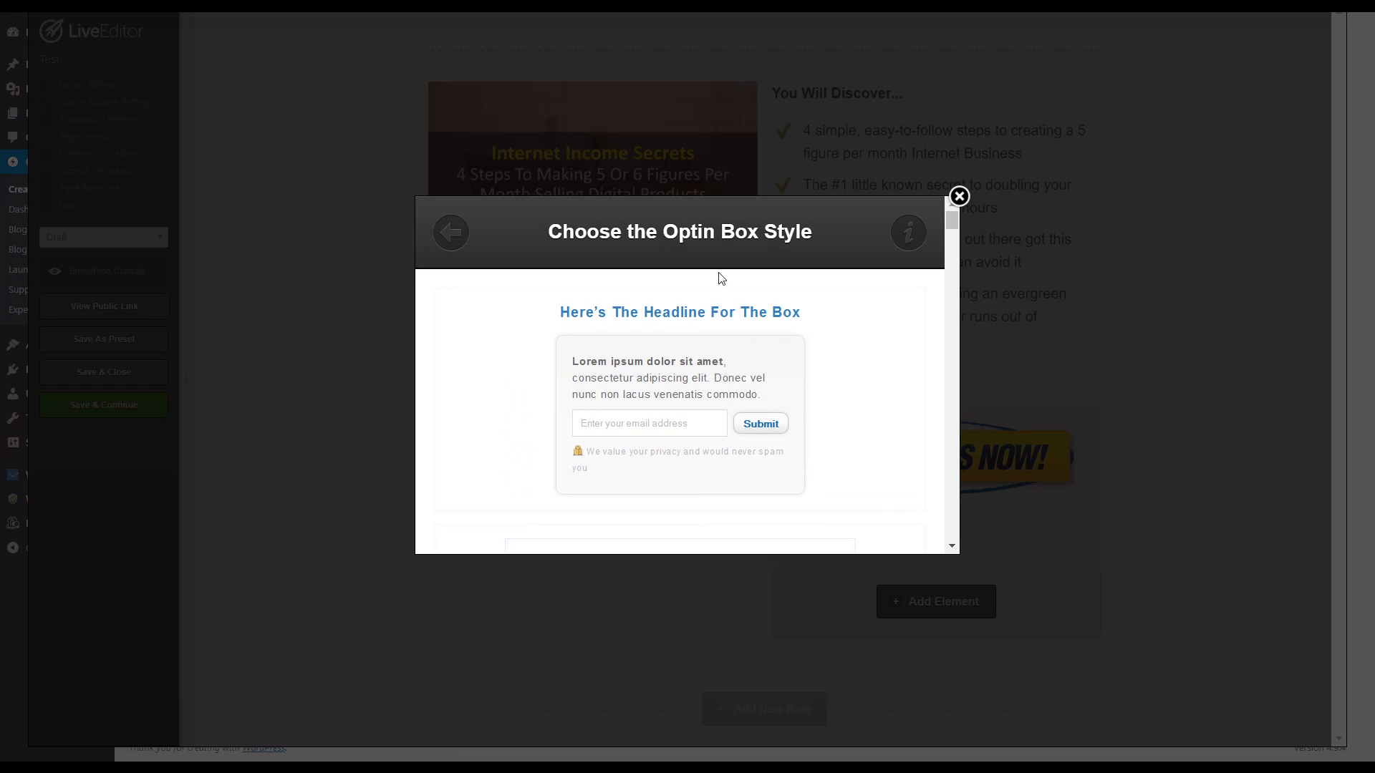
{"action": "scroll", "coordinate": [700, 384], "scroll_direction": "down", "scroll_amount": 8}
{"action": "scroll", "coordinate": [700, 384], "scroll_direction": "down", "scroll_amount": 3}
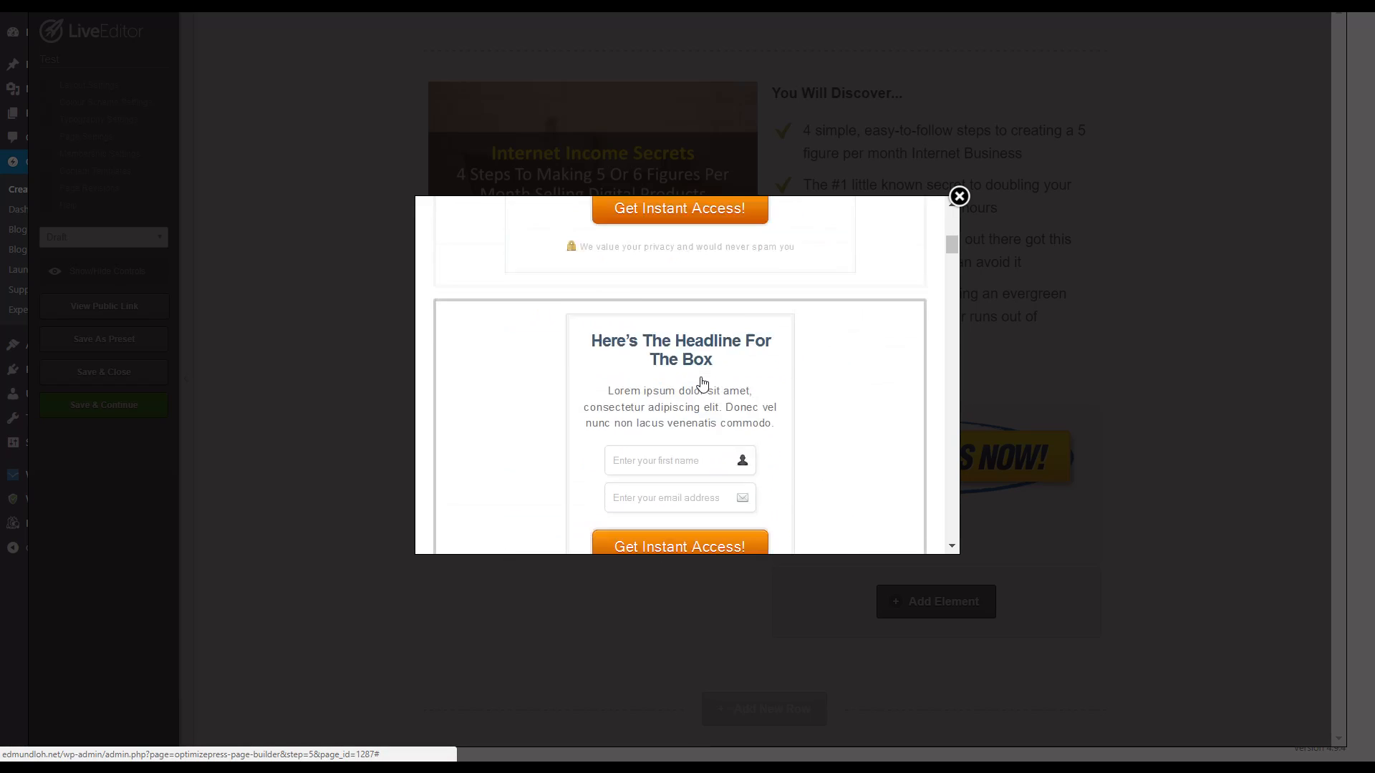
{"action": "scroll", "coordinate": [700, 384], "scroll_direction": "up", "scroll_amount": 2}
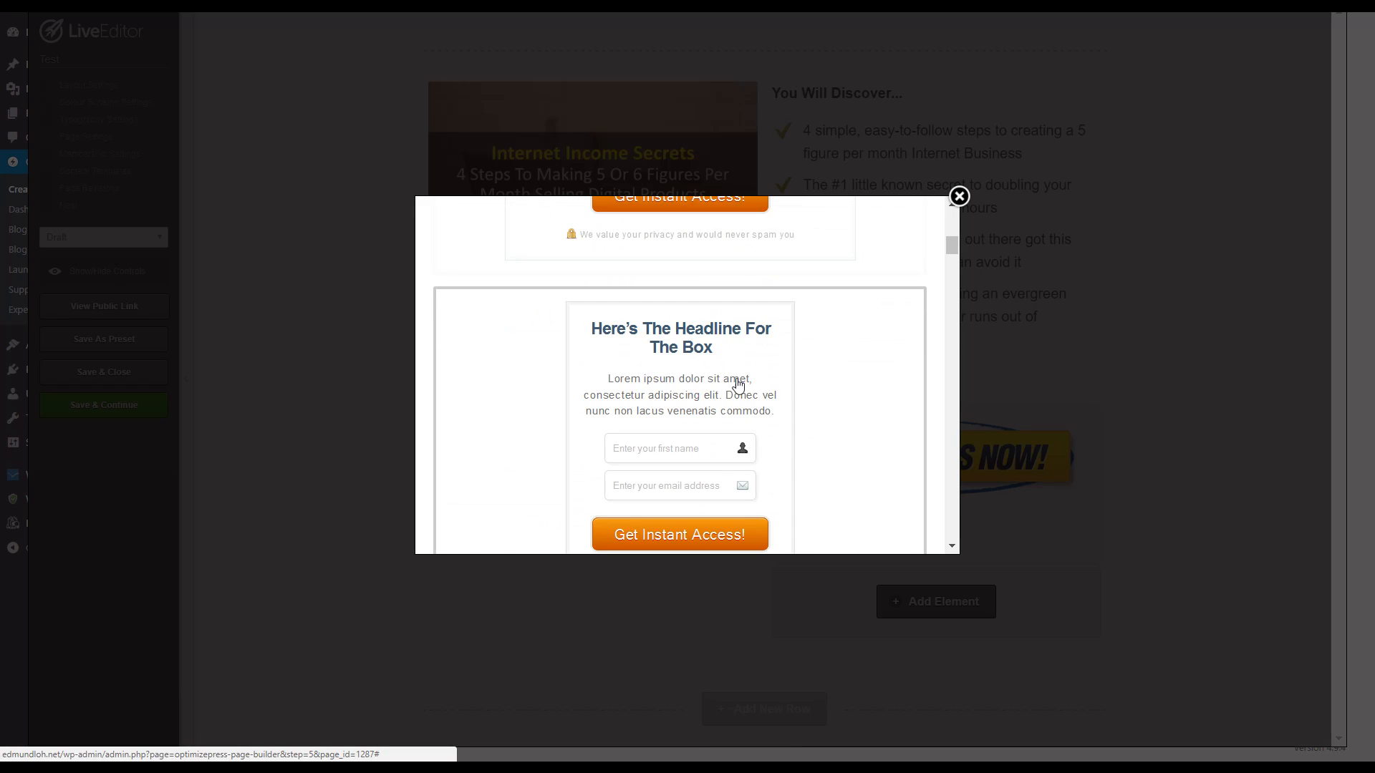
{"action": "scroll", "coordinate": [783, 395], "scroll_direction": "down", "scroll_amount": 6}
{"action": "left_click", "coordinate": [783, 398]}
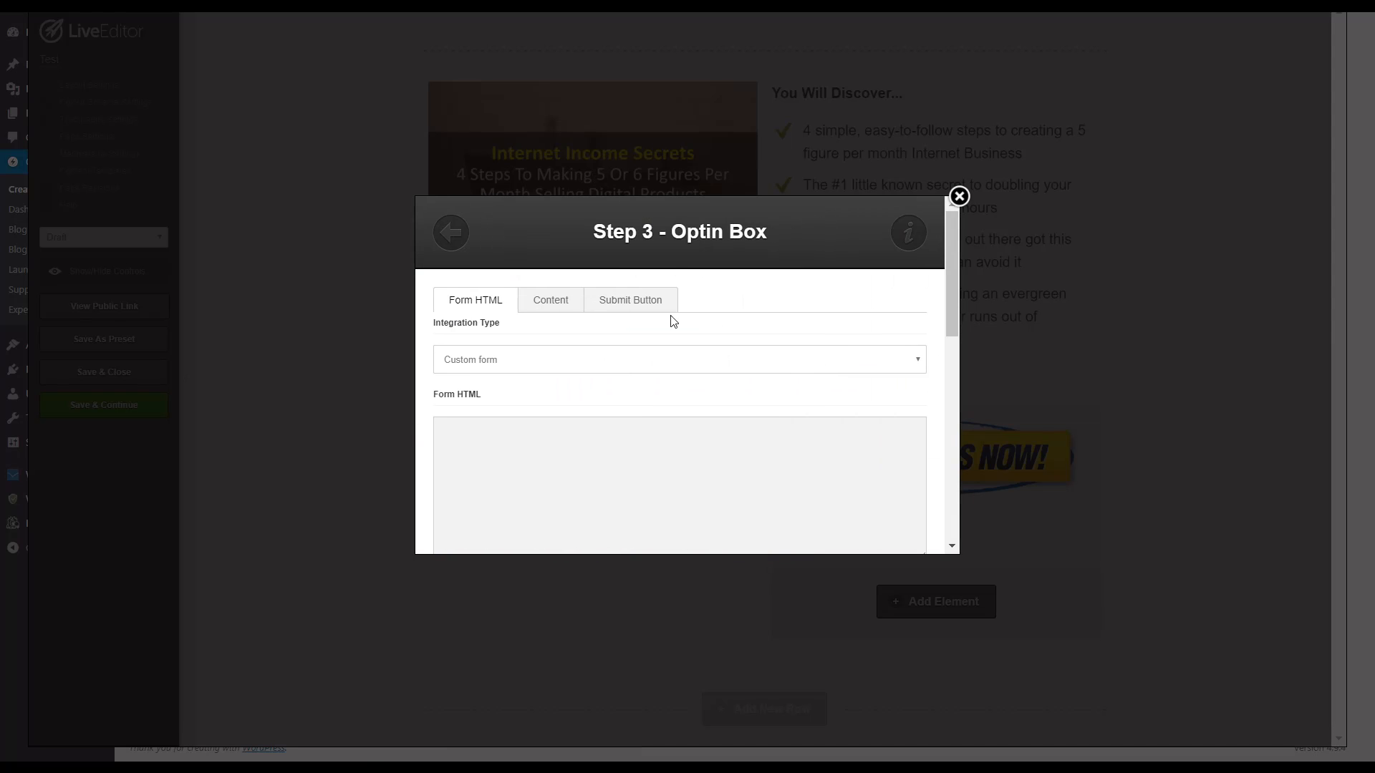
{"action": "scroll", "coordinate": [642, 316], "scroll_direction": "down", "scroll_amount": 1}
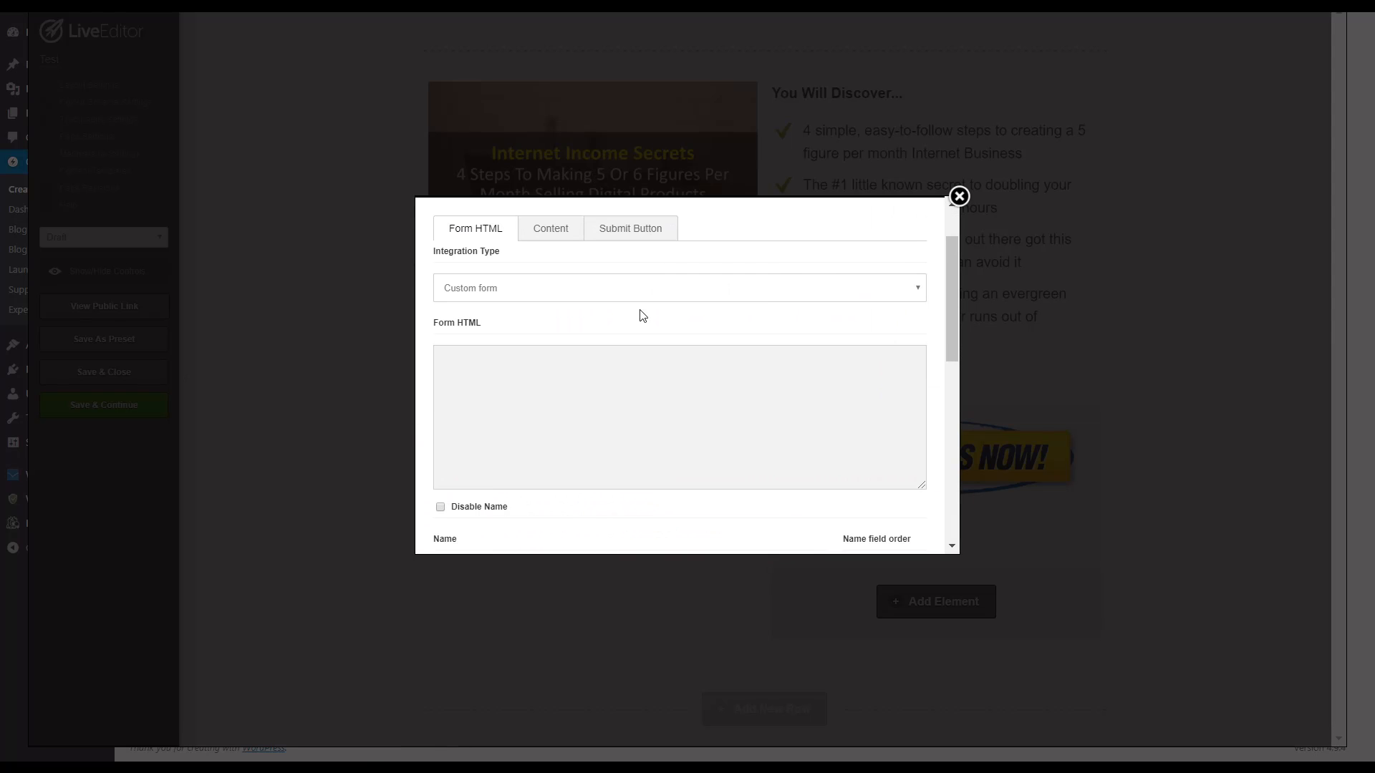
Look over the Optin Box's Form HTML fields and clear the placeholder paragraph from its content text.
{"action": "left_click", "coordinate": [559, 369]}
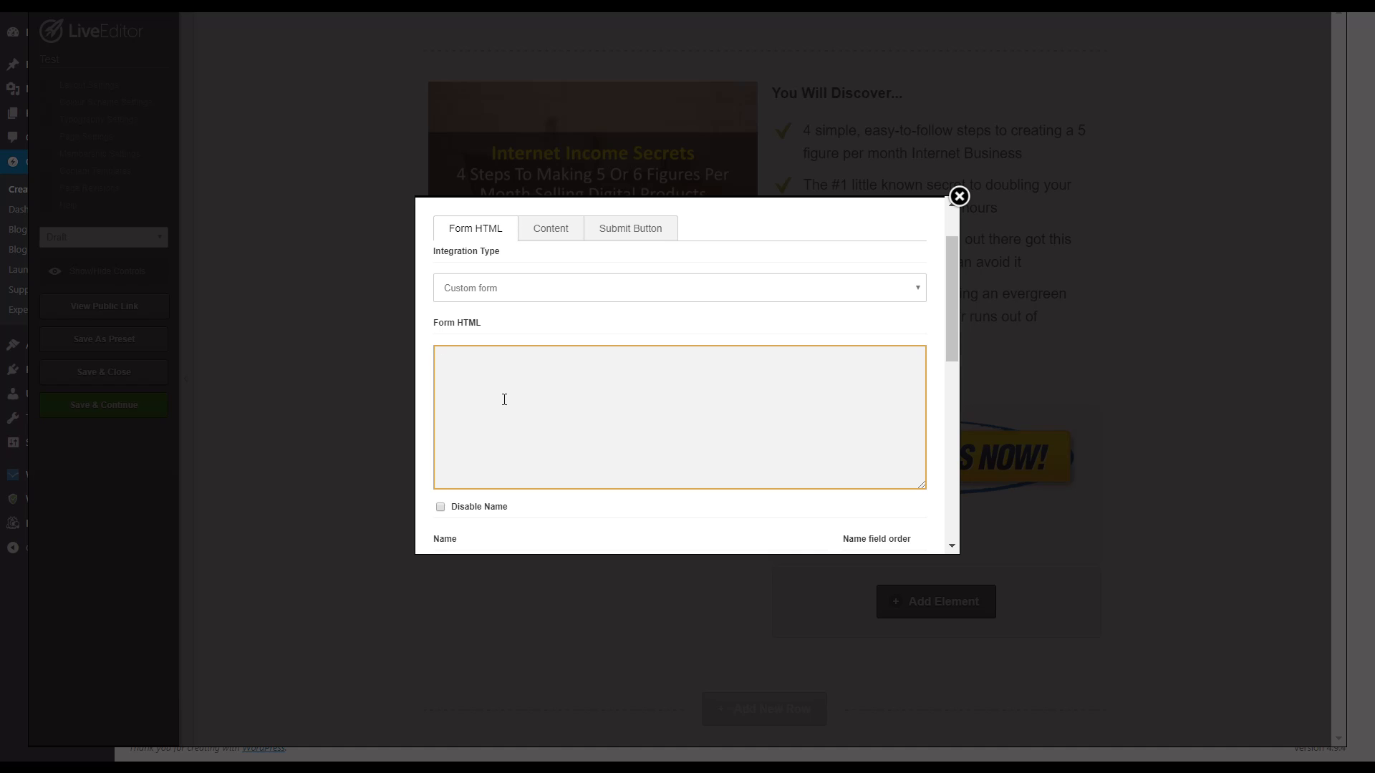
{"action": "scroll", "coordinate": [596, 433], "scroll_direction": "down", "scroll_amount": 10}
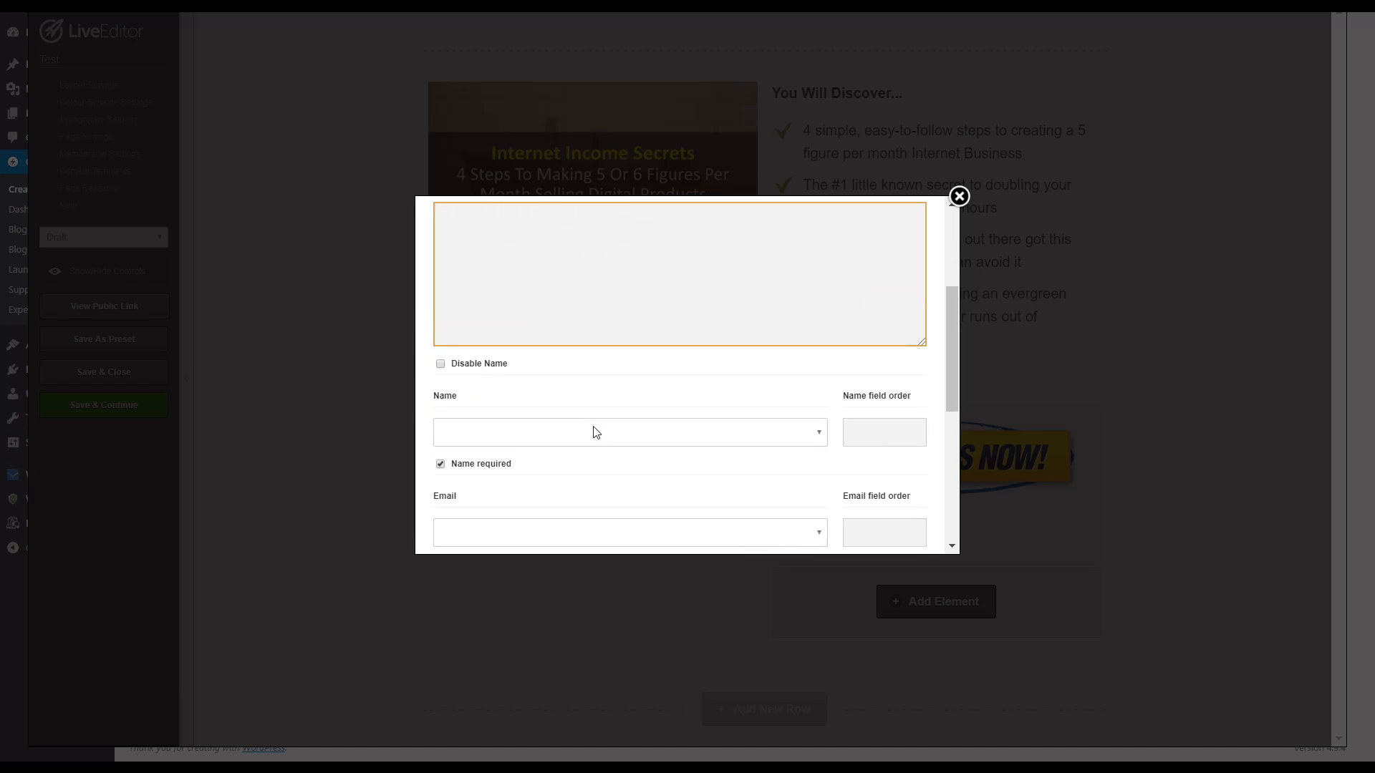
{"action": "scroll", "coordinate": [767, 430], "scroll_direction": "up", "scroll_amount": 10}
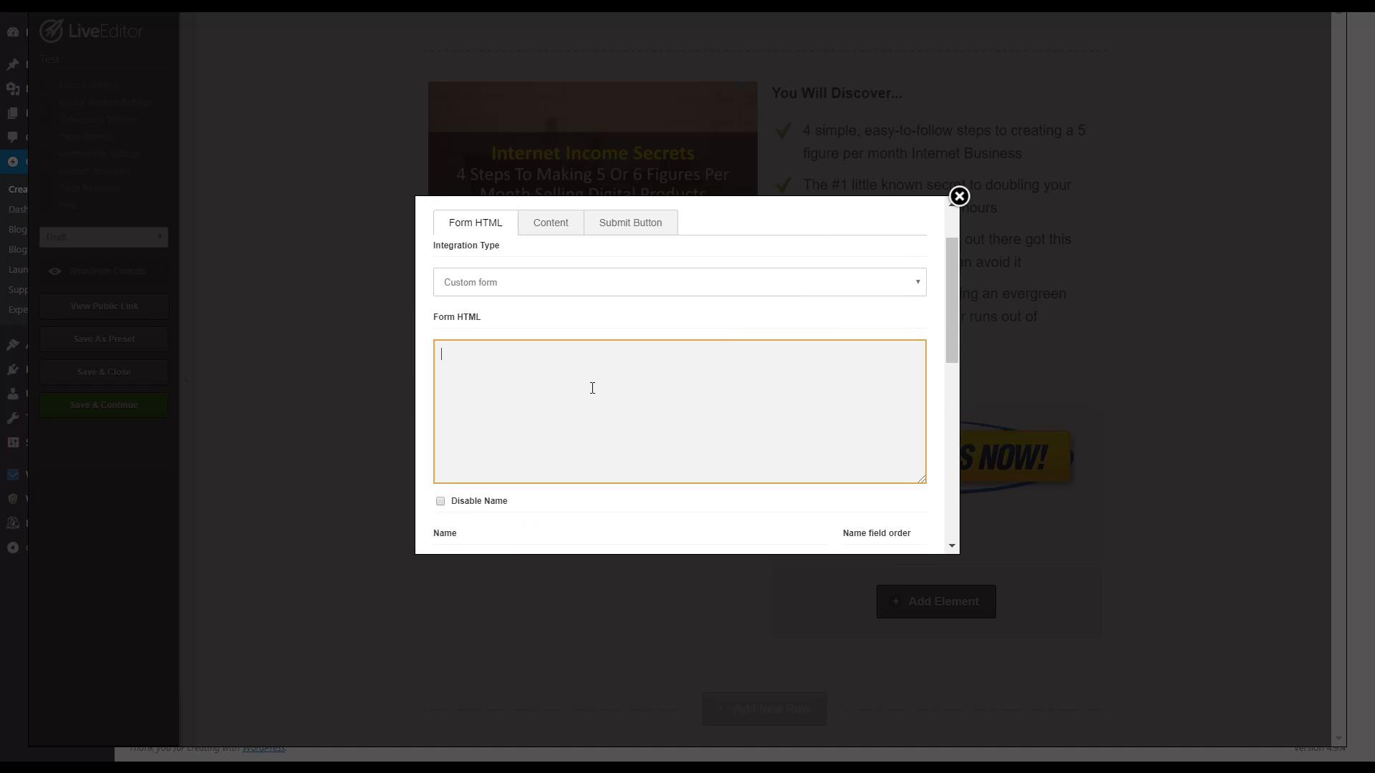
{"action": "left_click", "coordinate": [557, 235]}
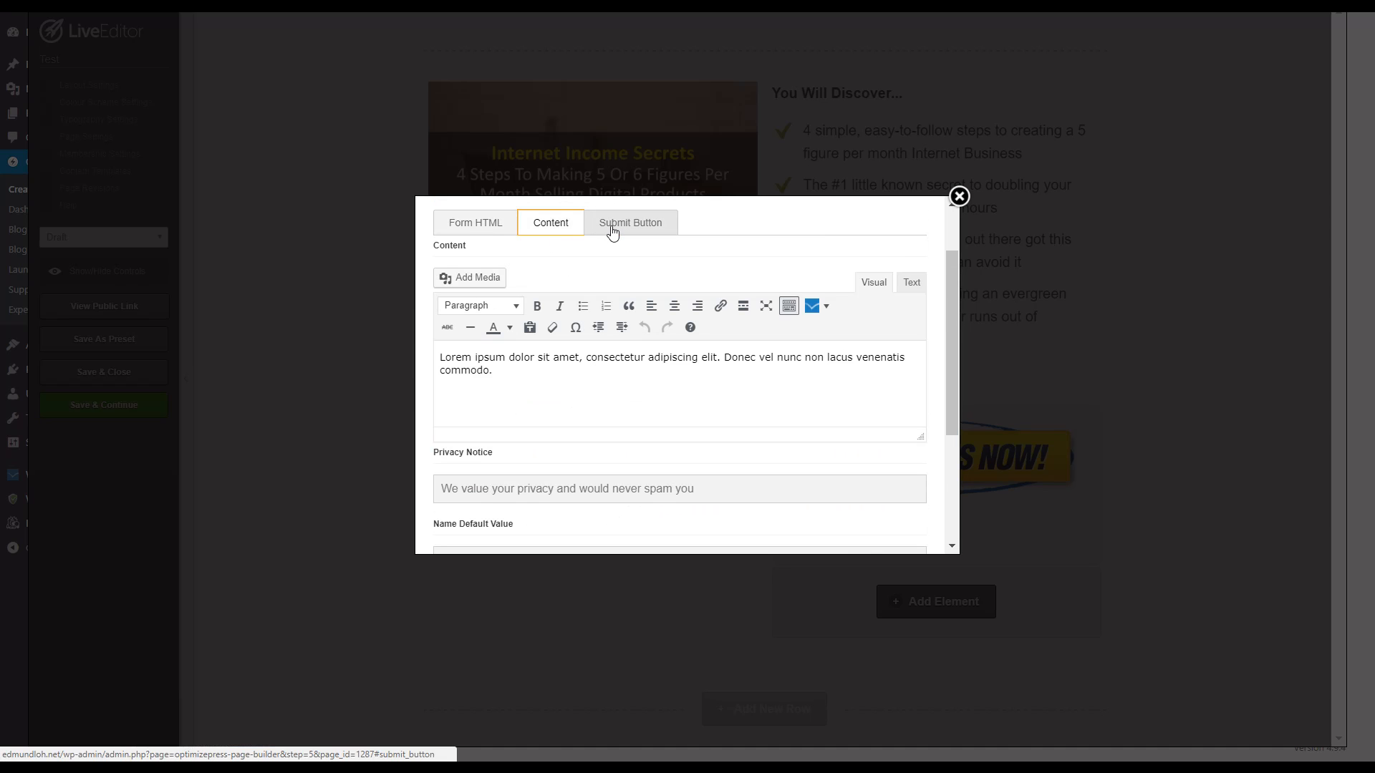
{"action": "left_click_drag", "start_coordinate": [565, 402], "coordinate": [401, 347]}
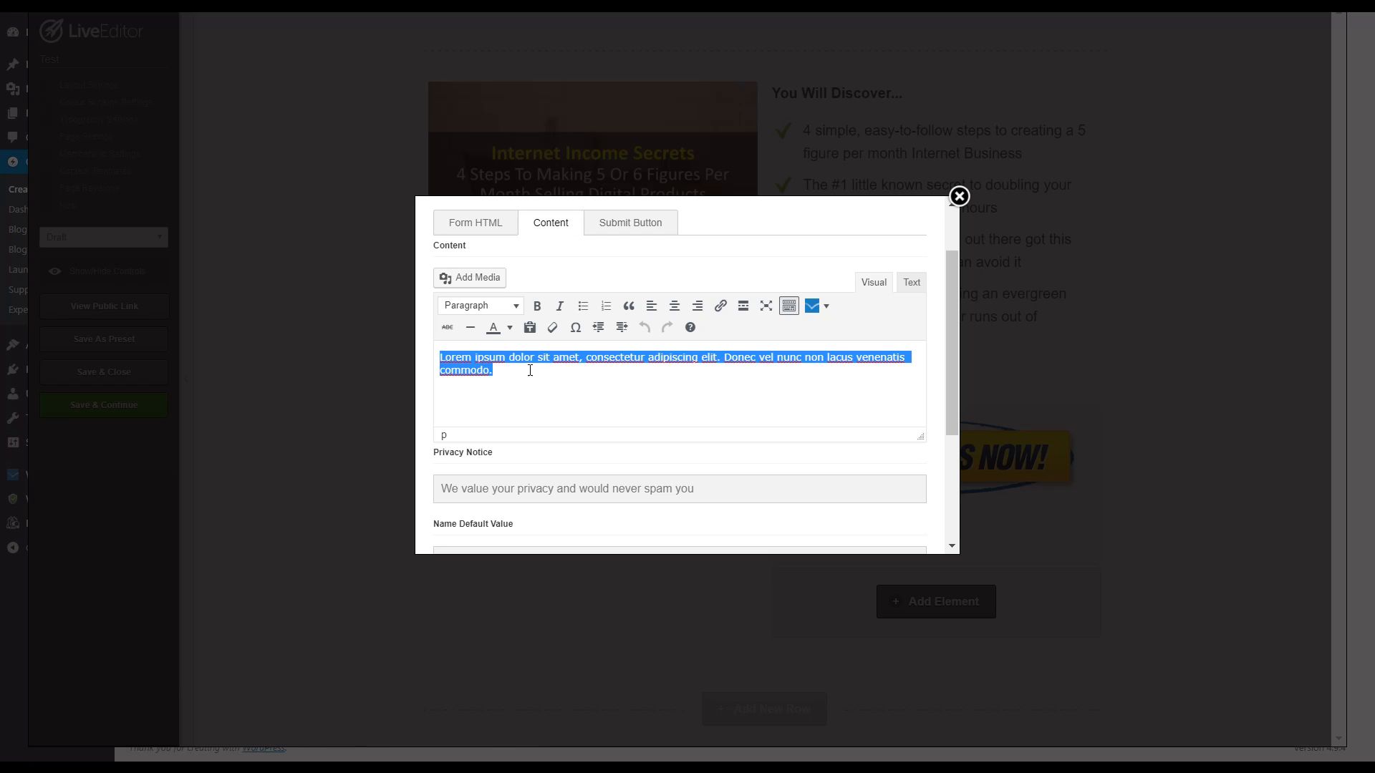
{"action": "key", "text": "BackSpace"}
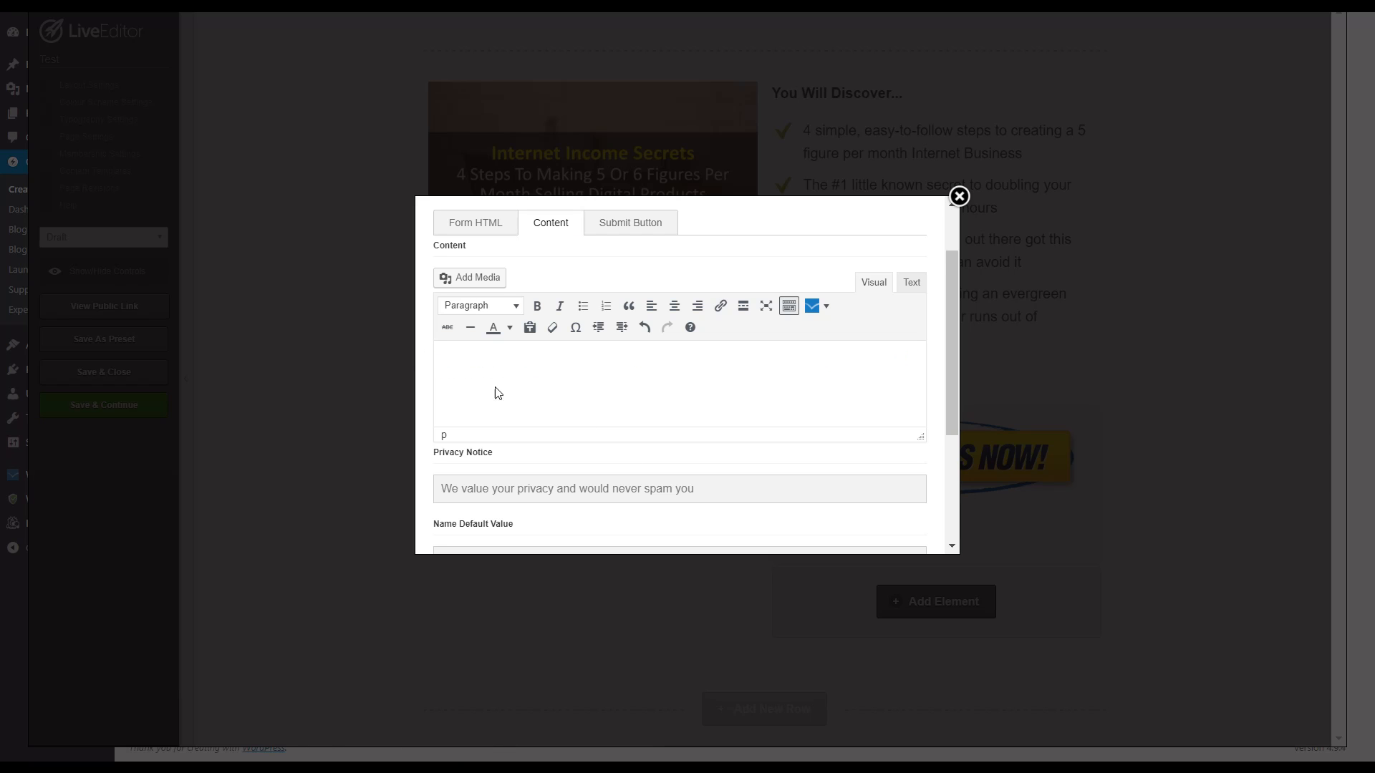
Check the Optin Box's submit button settings and try to insert the box without any form code.
{"action": "left_click", "coordinate": [617, 224]}
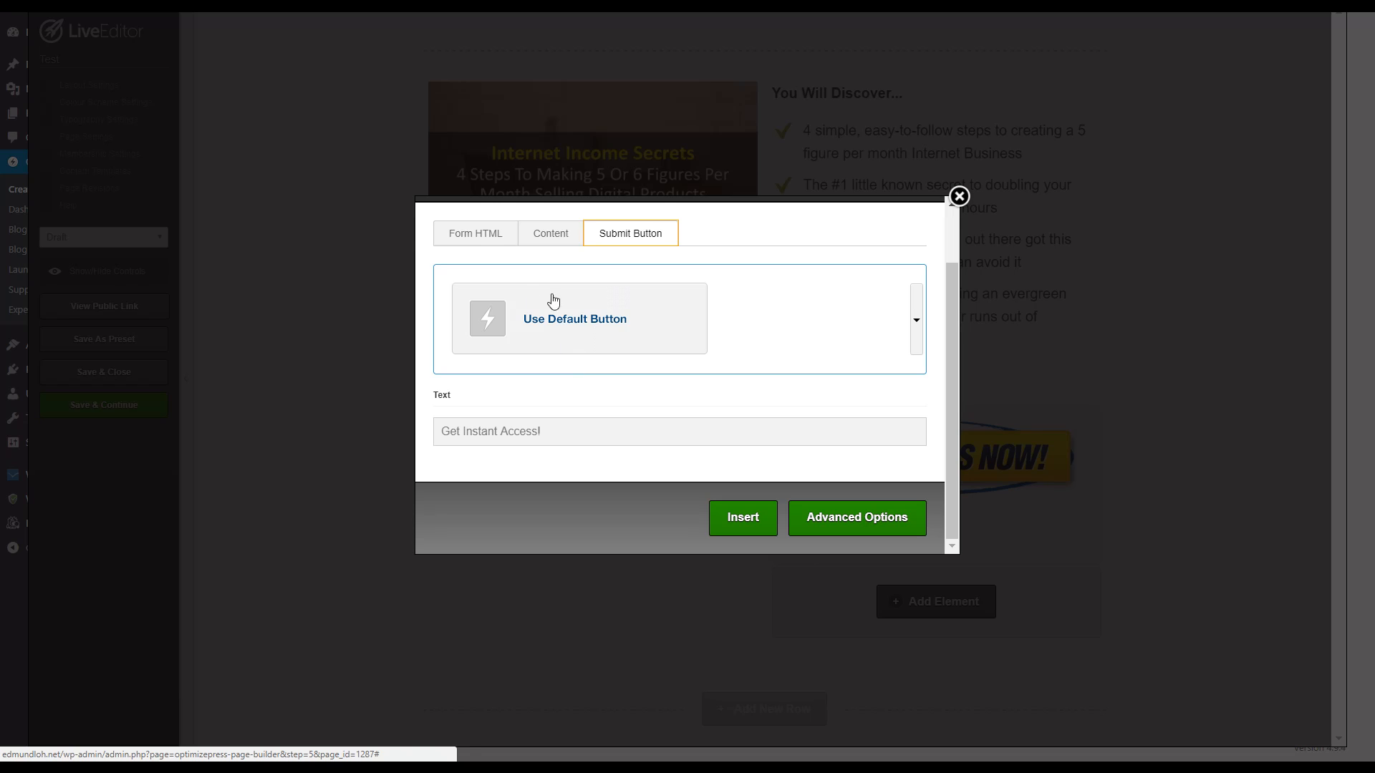
{"action": "left_click", "coordinate": [485, 234]}
{"action": "scroll", "coordinate": [777, 448], "scroll_direction": "down", "scroll_amount": 5}
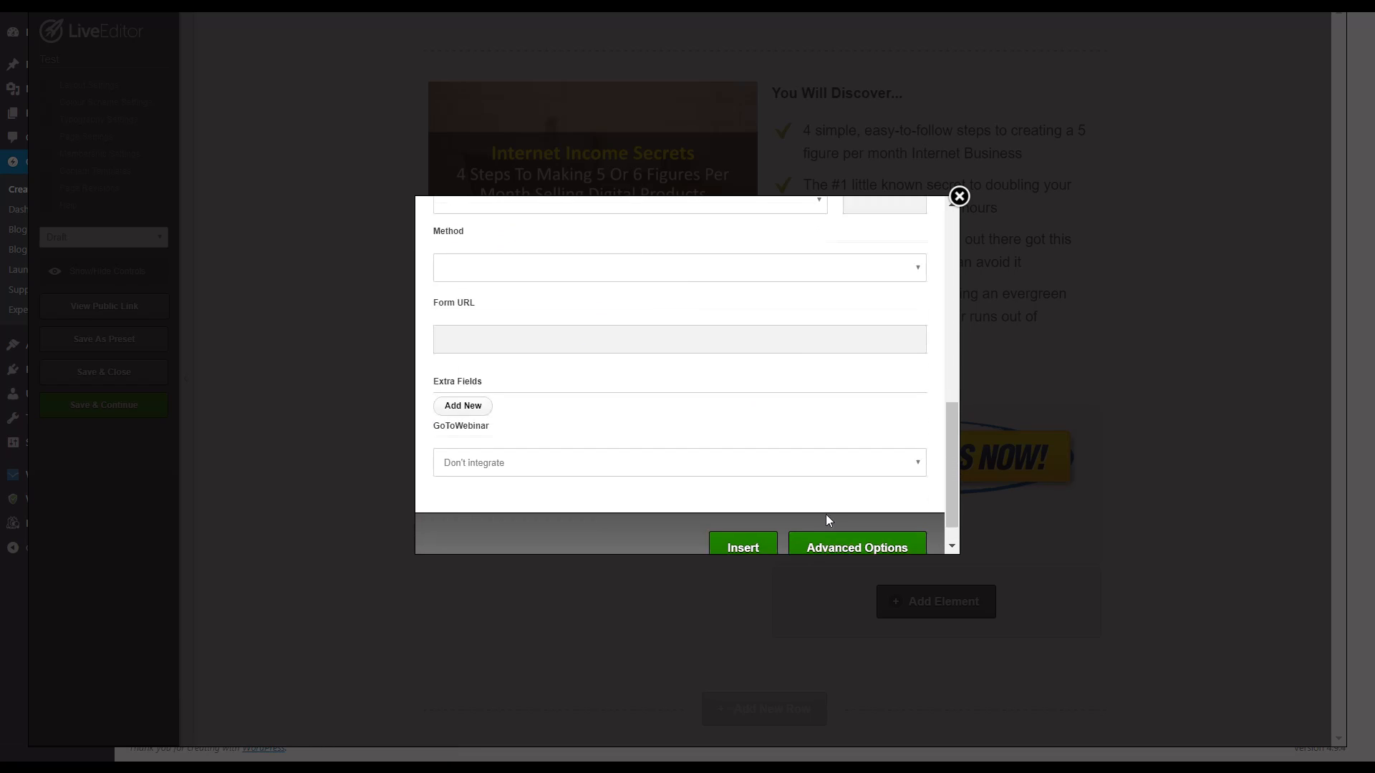
{"action": "left_click", "coordinate": [766, 512]}
{"action": "left_click", "coordinate": [784, 48]}
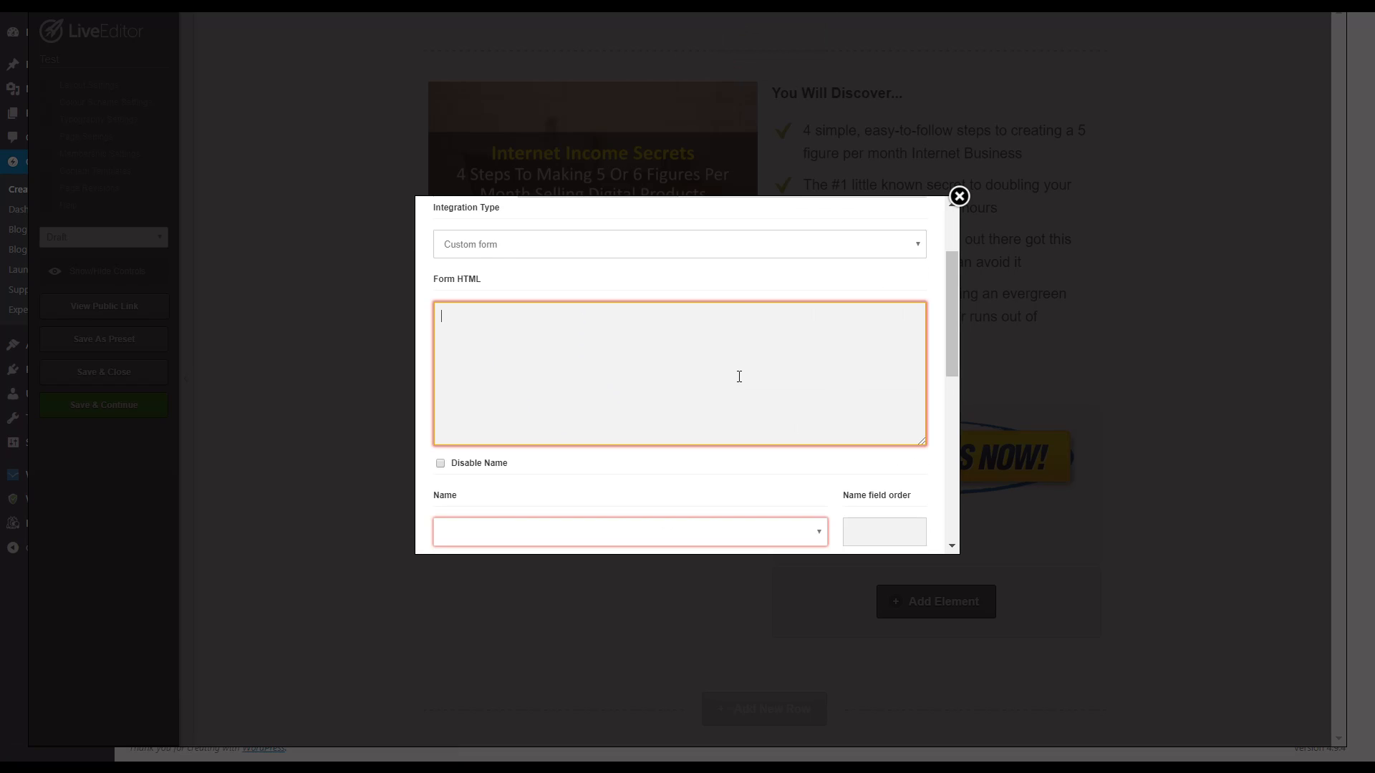
{"action": "scroll", "coordinate": [739, 376], "scroll_direction": "up", "scroll_amount": 2}
{"action": "scroll", "coordinate": [718, 387], "scroll_direction": "down", "scroll_amount": 2}
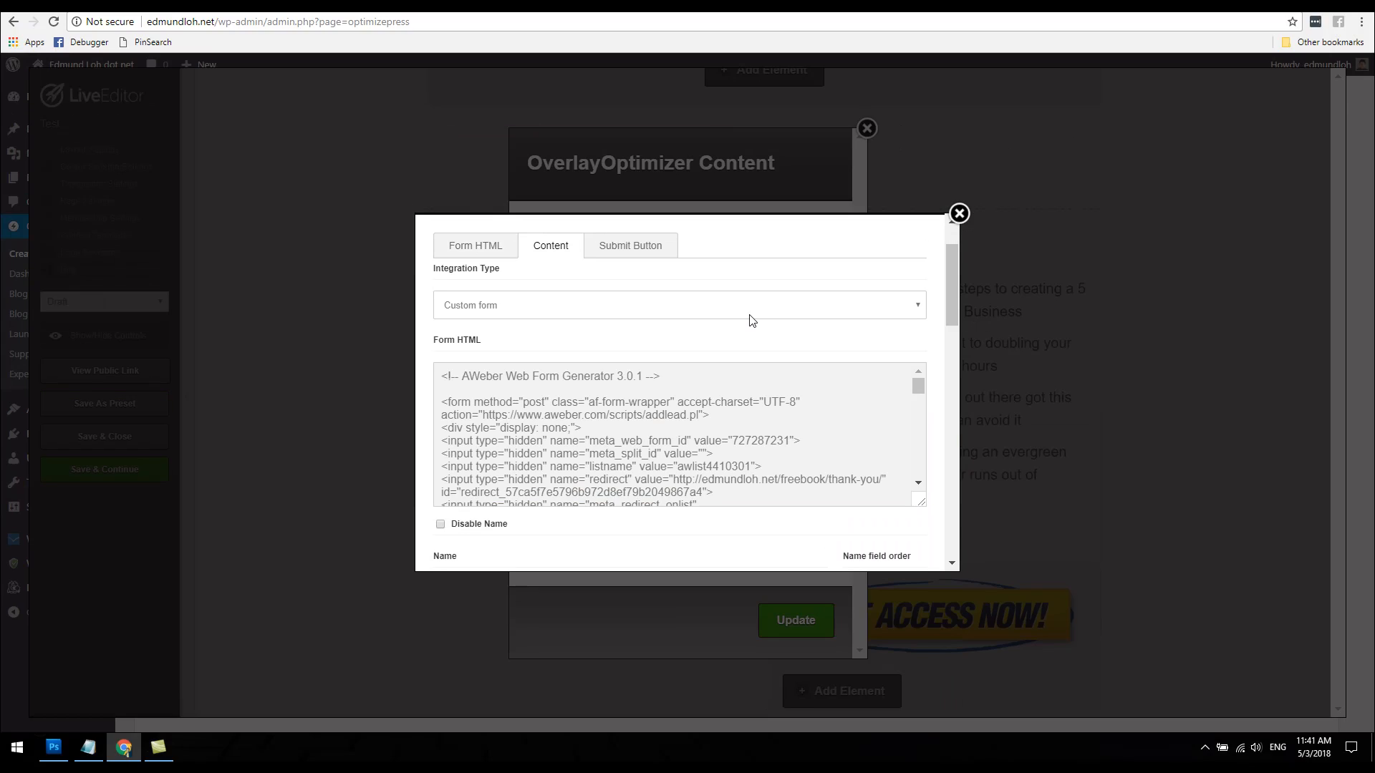
Review the AWeber form code and remaining Optin Box settings, and close both the Optin Box and OverlayOptimizer dialogs.
{"action": "key", "text": "F11"}
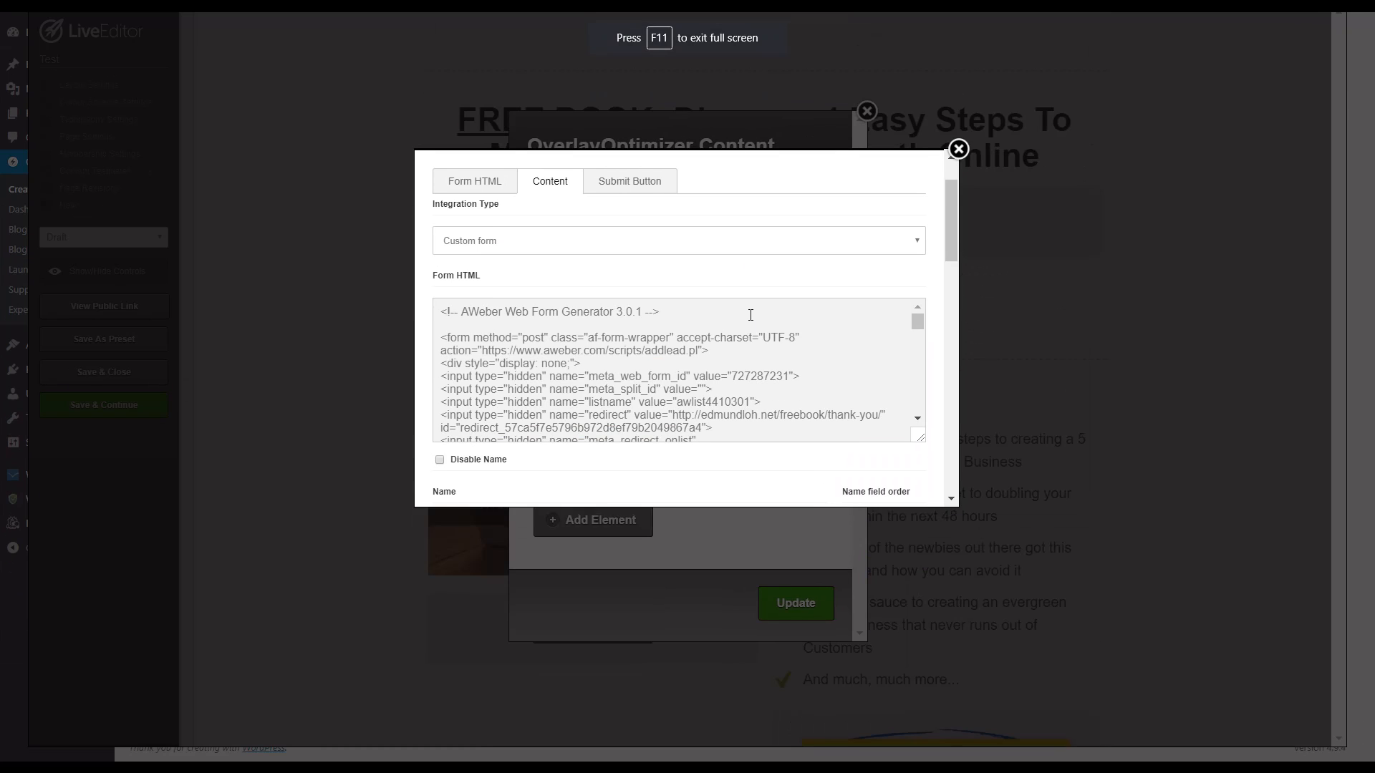
{"action": "left_click", "coordinate": [779, 322]}
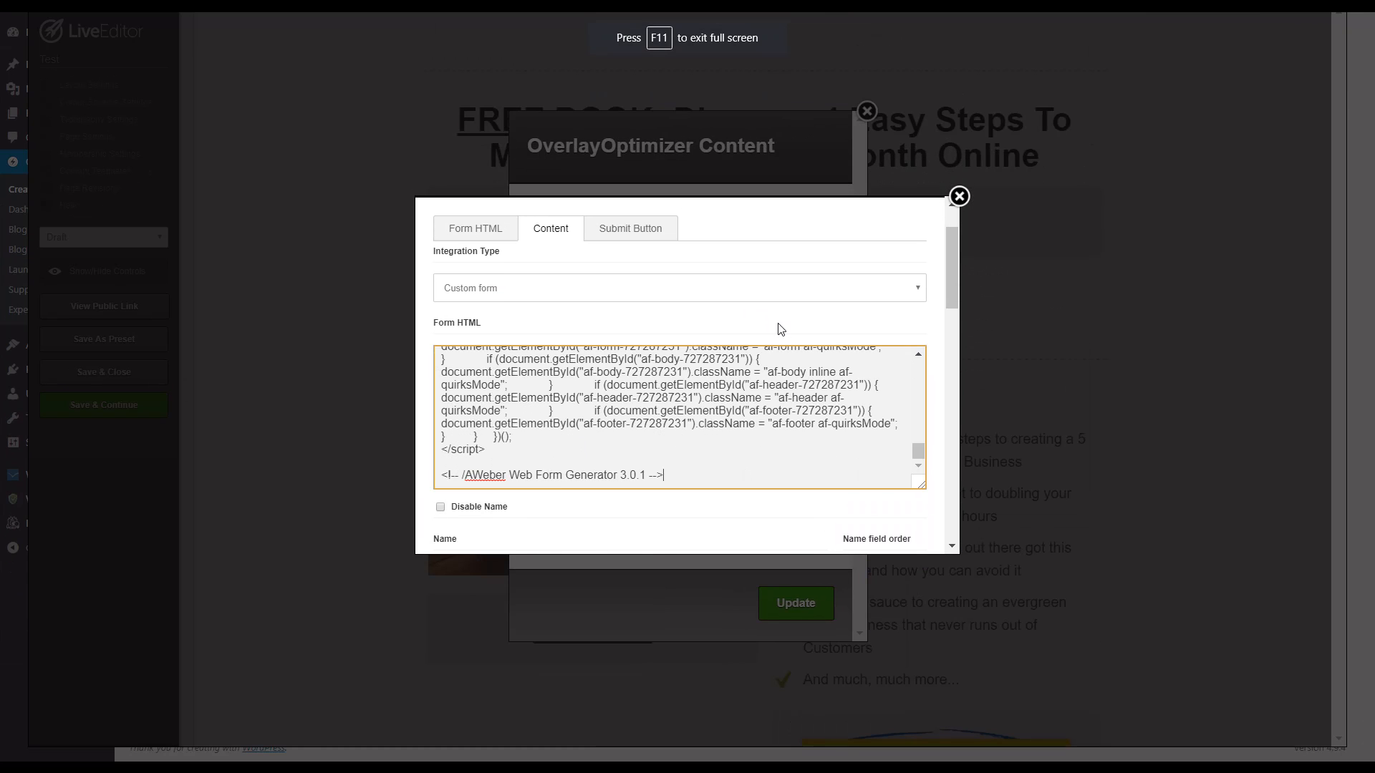
{"action": "scroll", "coordinate": [782, 337], "scroll_direction": "down", "scroll_amount": 3}
{"action": "scroll", "coordinate": [784, 354], "scroll_direction": "up", "scroll_amount": 2}
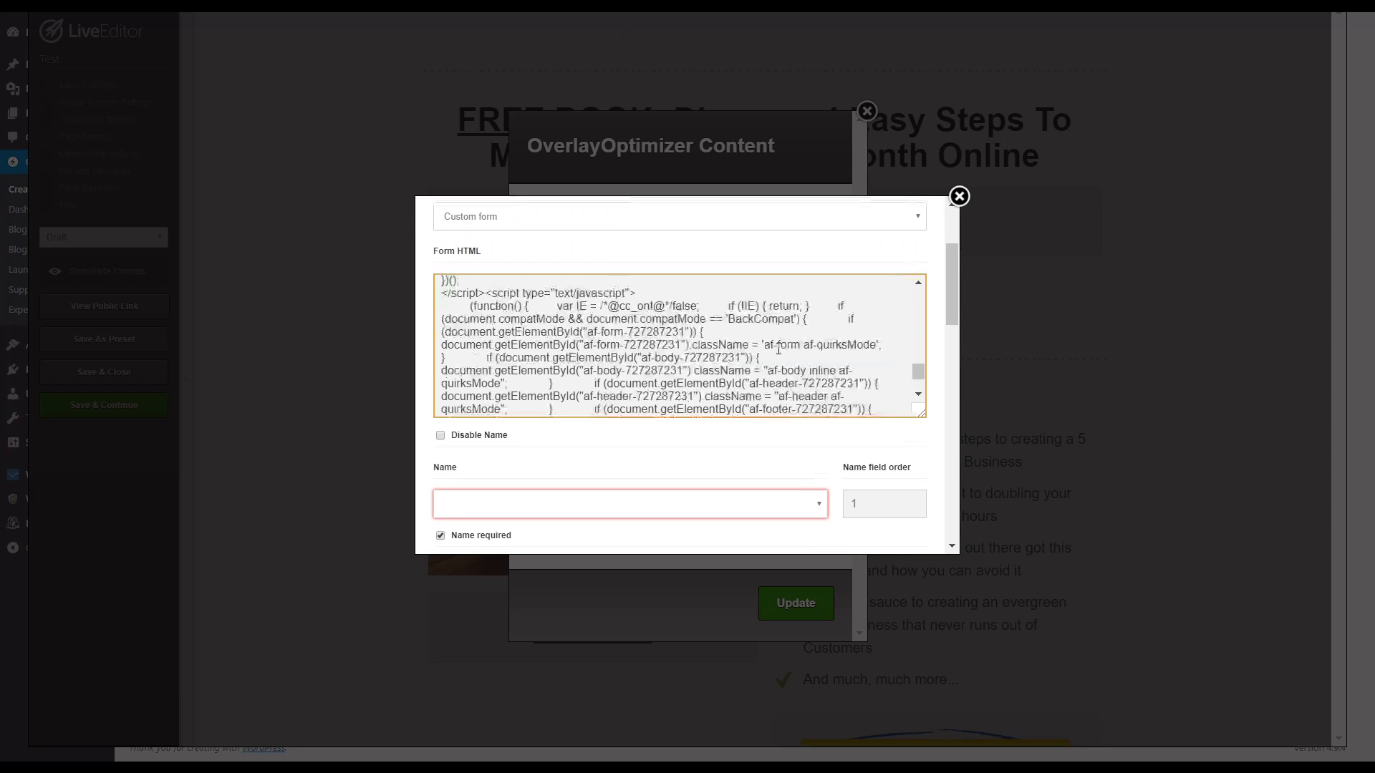
{"action": "scroll", "coordinate": [659, 325], "scroll_direction": "up", "scroll_amount": 5}
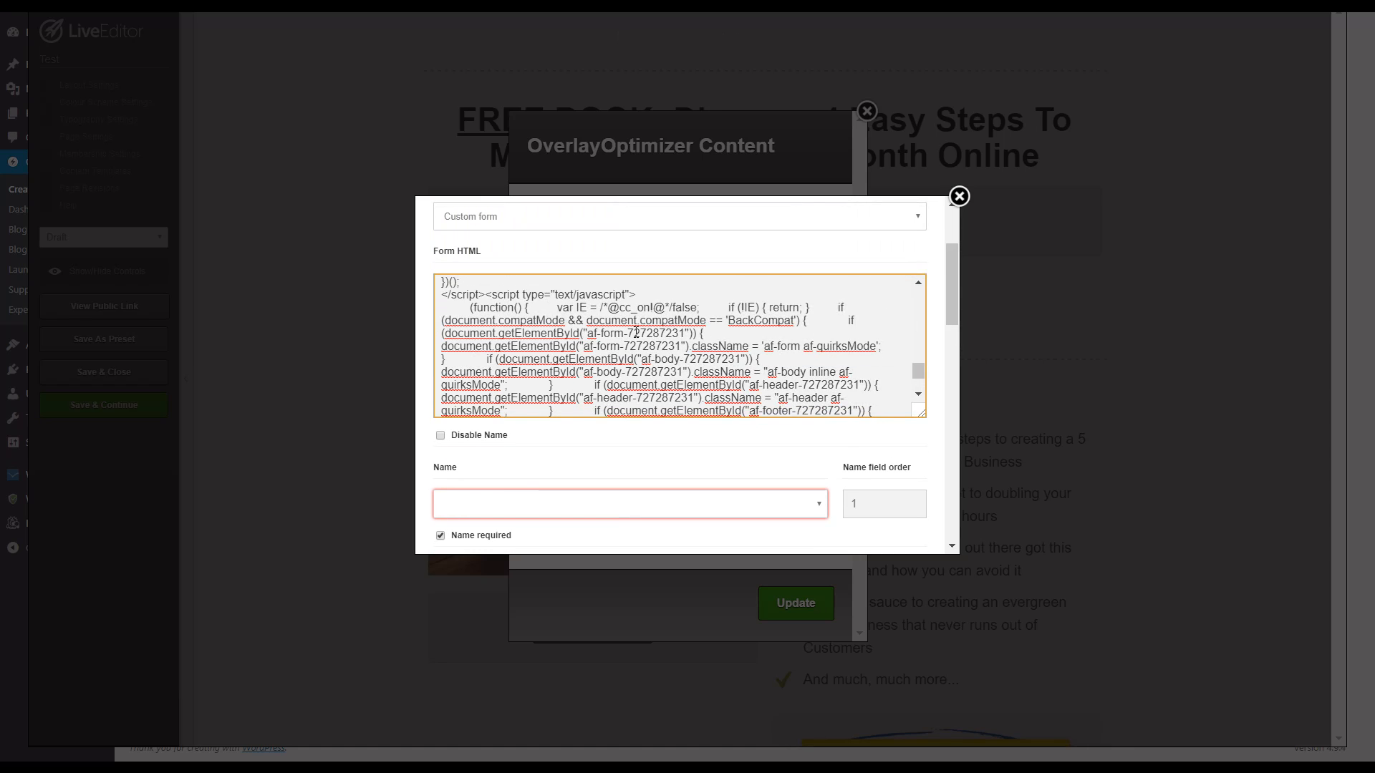
{"action": "scroll", "coordinate": [636, 333], "scroll_direction": "up", "scroll_amount": 10}
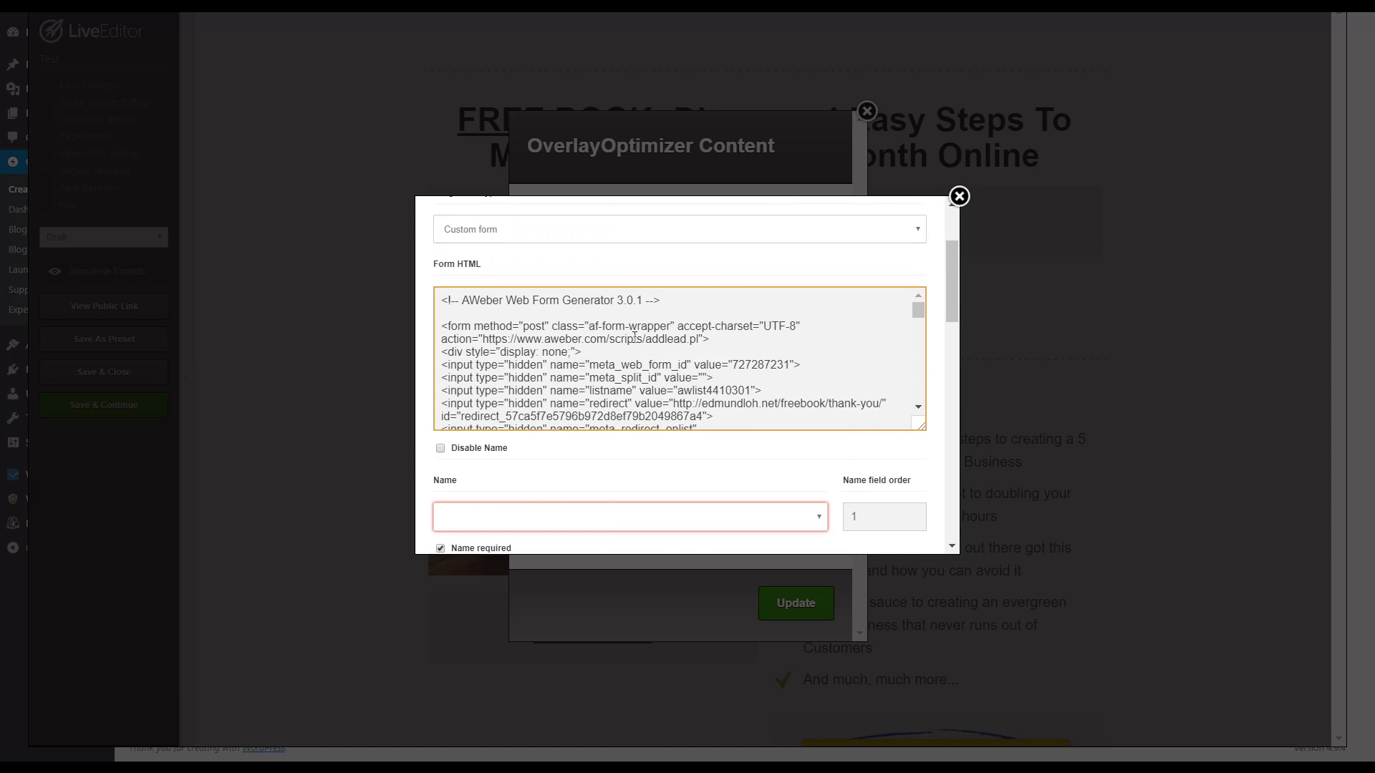
{"action": "scroll", "coordinate": [654, 385], "scroll_direction": "down", "scroll_amount": 1}
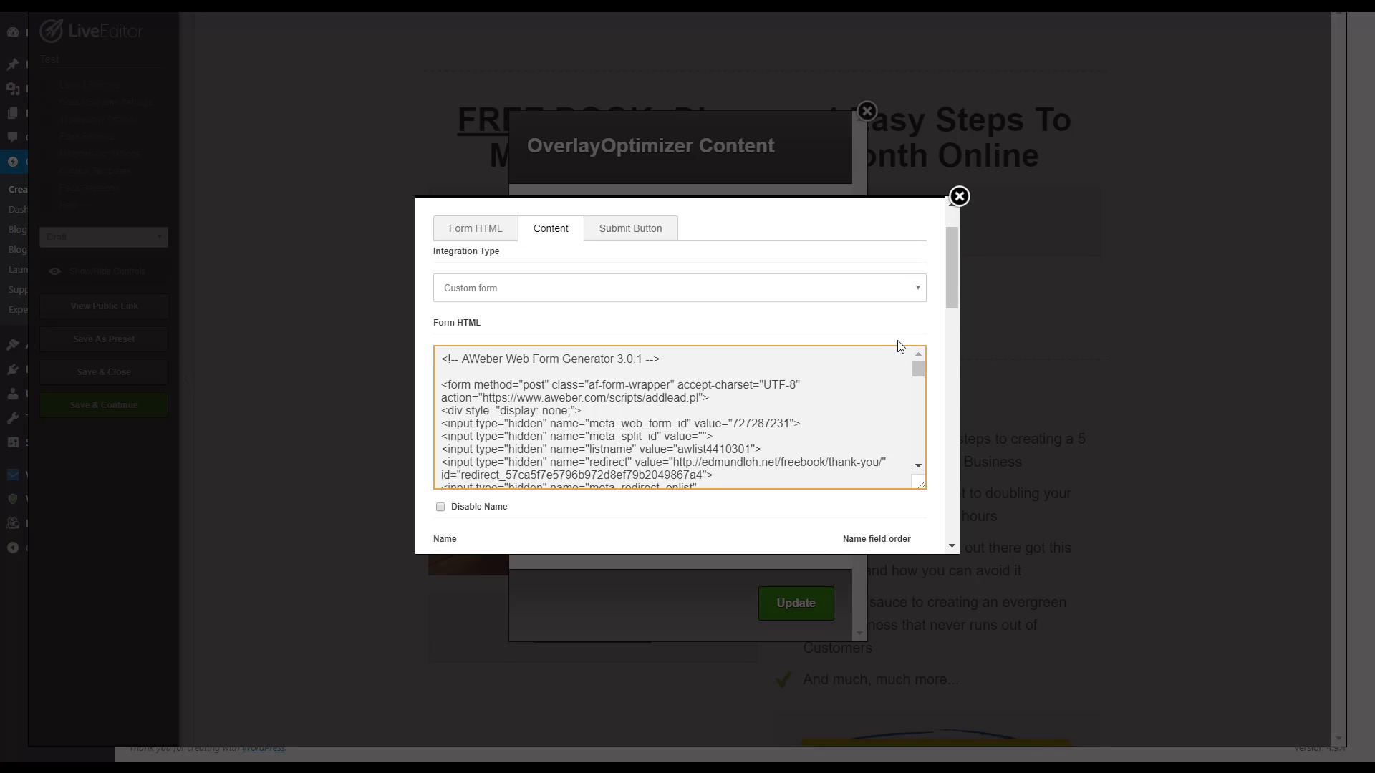
{"action": "left_click_drag", "start_coordinate": [956, 286], "coordinate": [915, 537]}
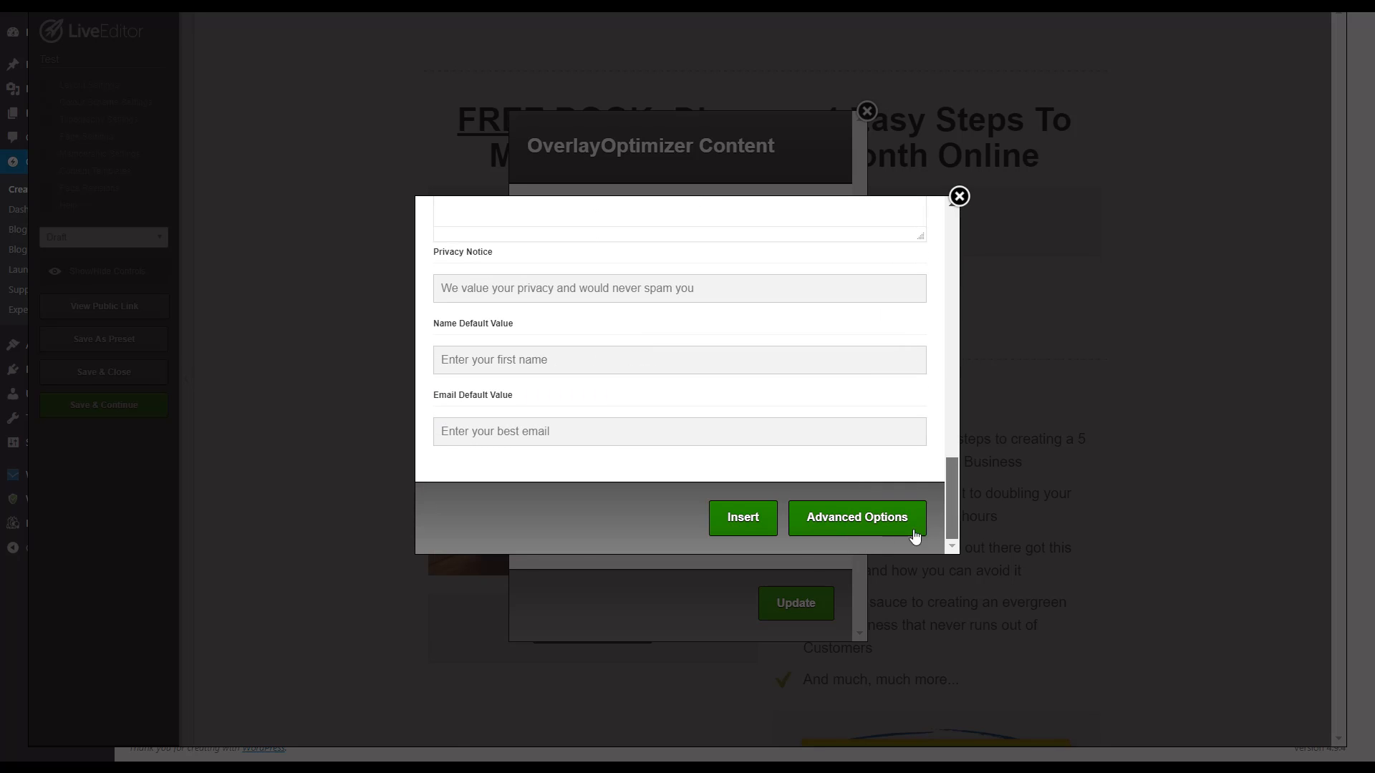
{"action": "left_click", "coordinate": [960, 197]}
{"action": "left_click", "coordinate": [867, 111]}
Add a new 1 Column row at the end of the page, below the image and bullets row.
{"action": "scroll", "coordinate": [976, 422], "scroll_direction": "down", "scroll_amount": 3}
{"action": "scroll", "coordinate": [978, 414], "scroll_direction": "up", "scroll_amount": 3}
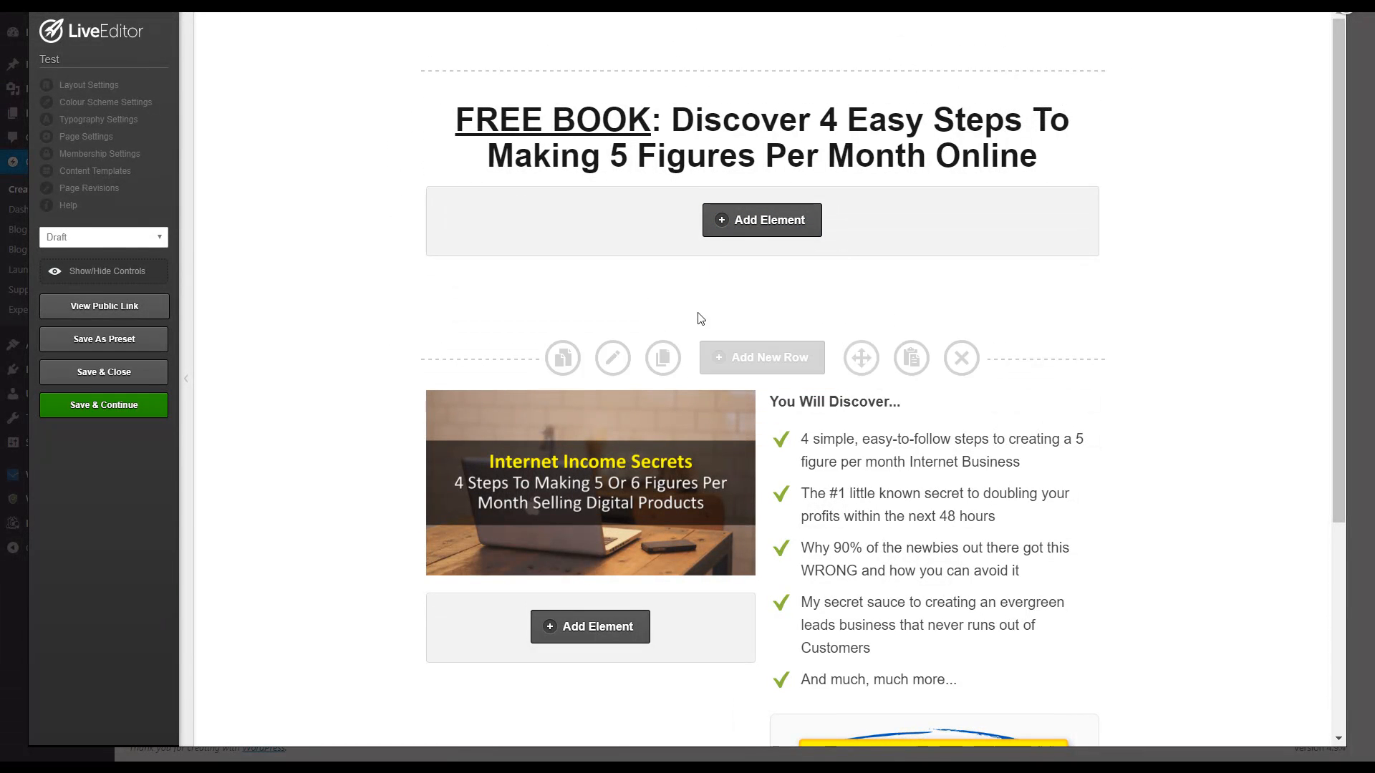
{"action": "scroll", "coordinate": [764, 387], "scroll_direction": "down", "scroll_amount": 2}
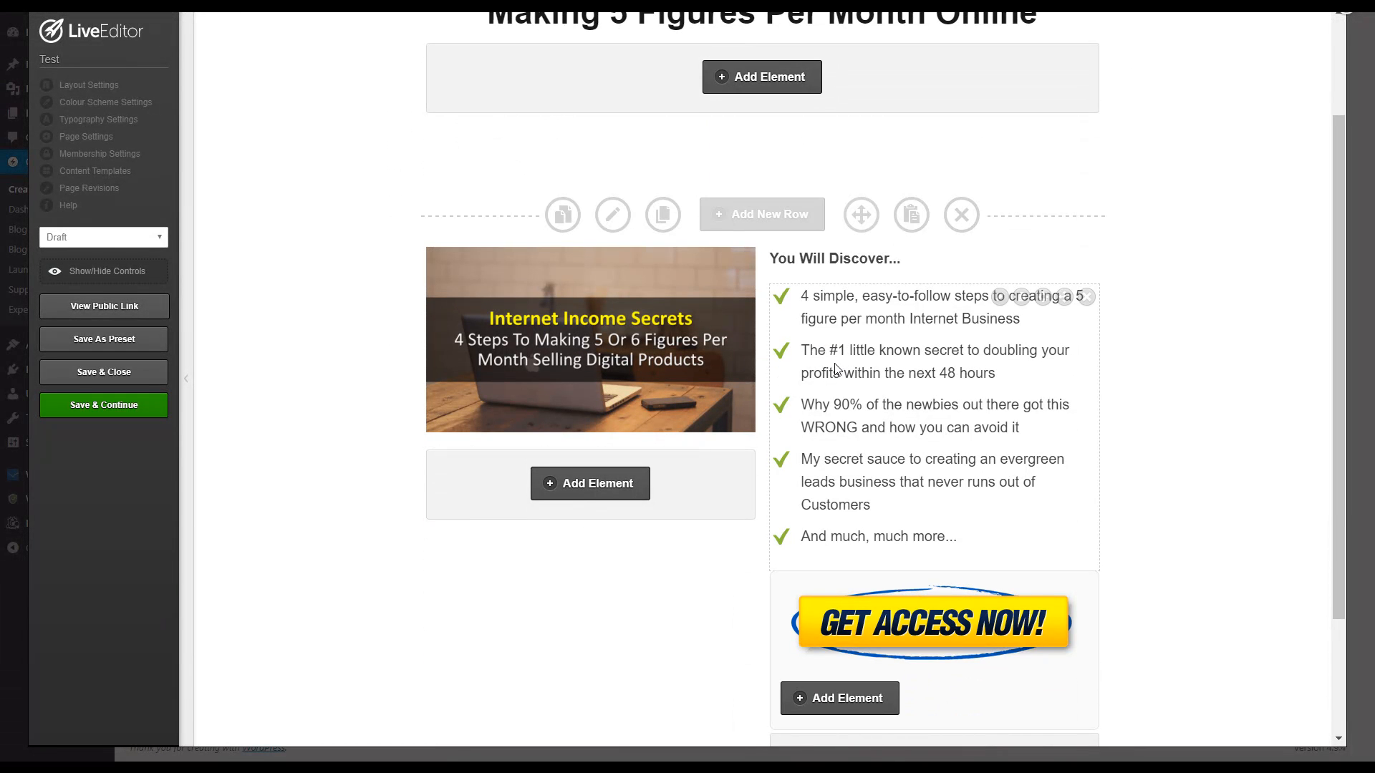
{"action": "scroll", "coordinate": [840, 366], "scroll_direction": "down", "scroll_amount": 2}
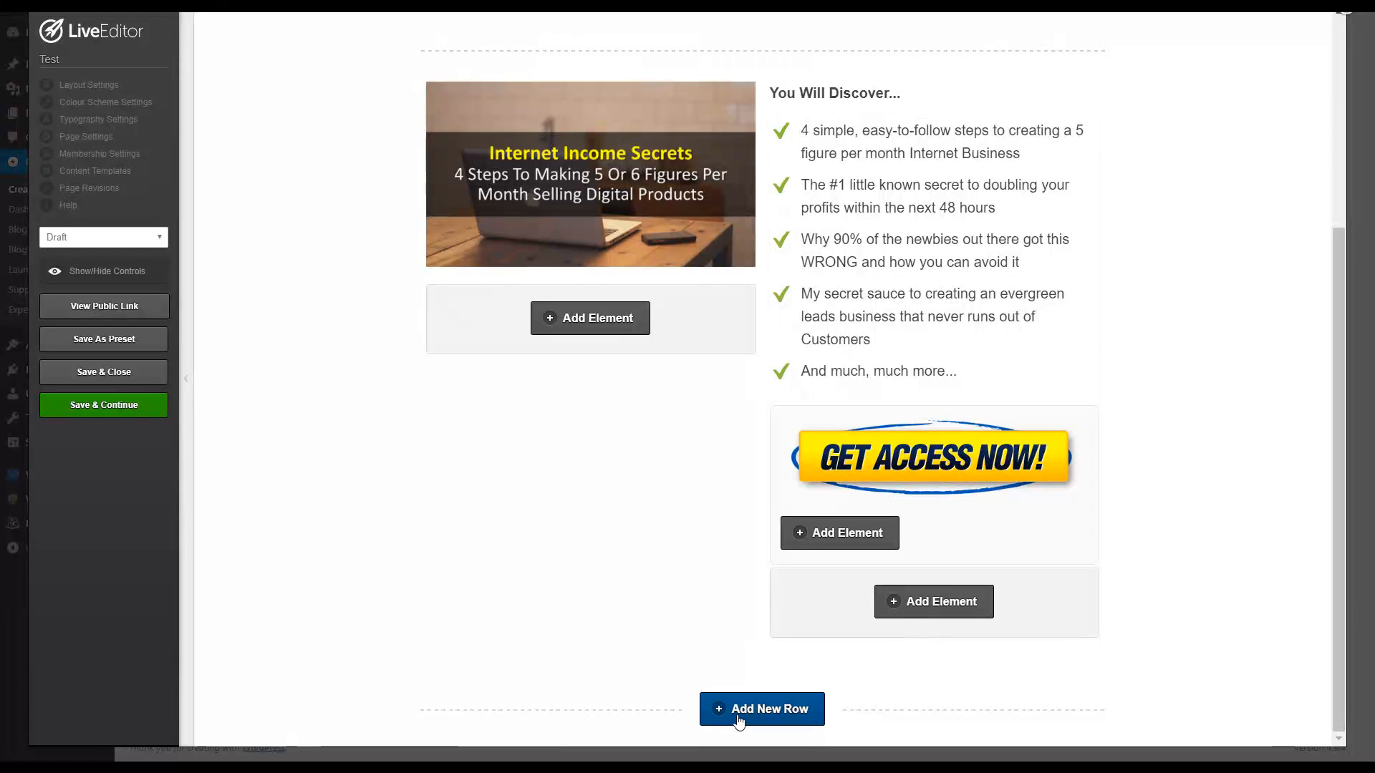
{"action": "left_click", "coordinate": [738, 717]}
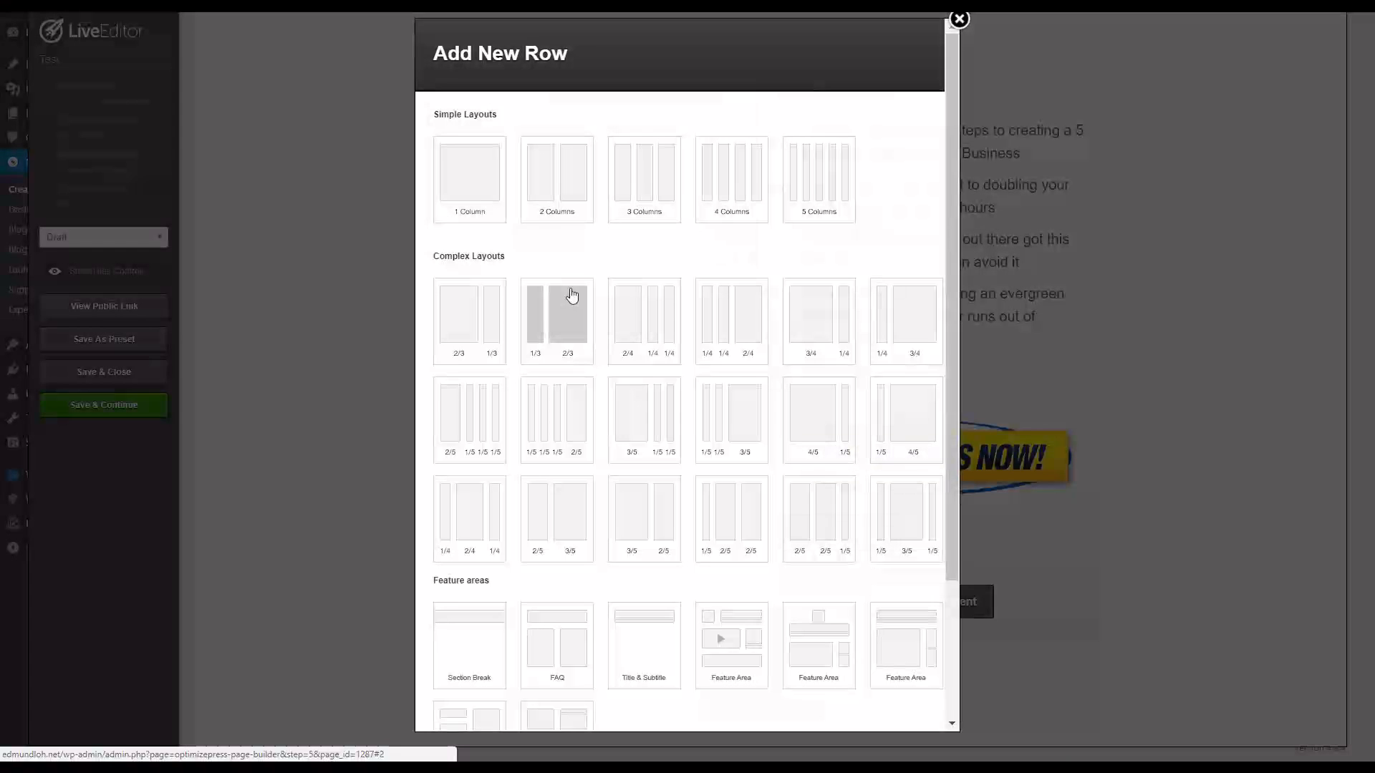
{"action": "left_click", "coordinate": [486, 206]}
{"action": "scroll", "coordinate": [749, 482], "scroll_direction": "down", "scroll_amount": 3}
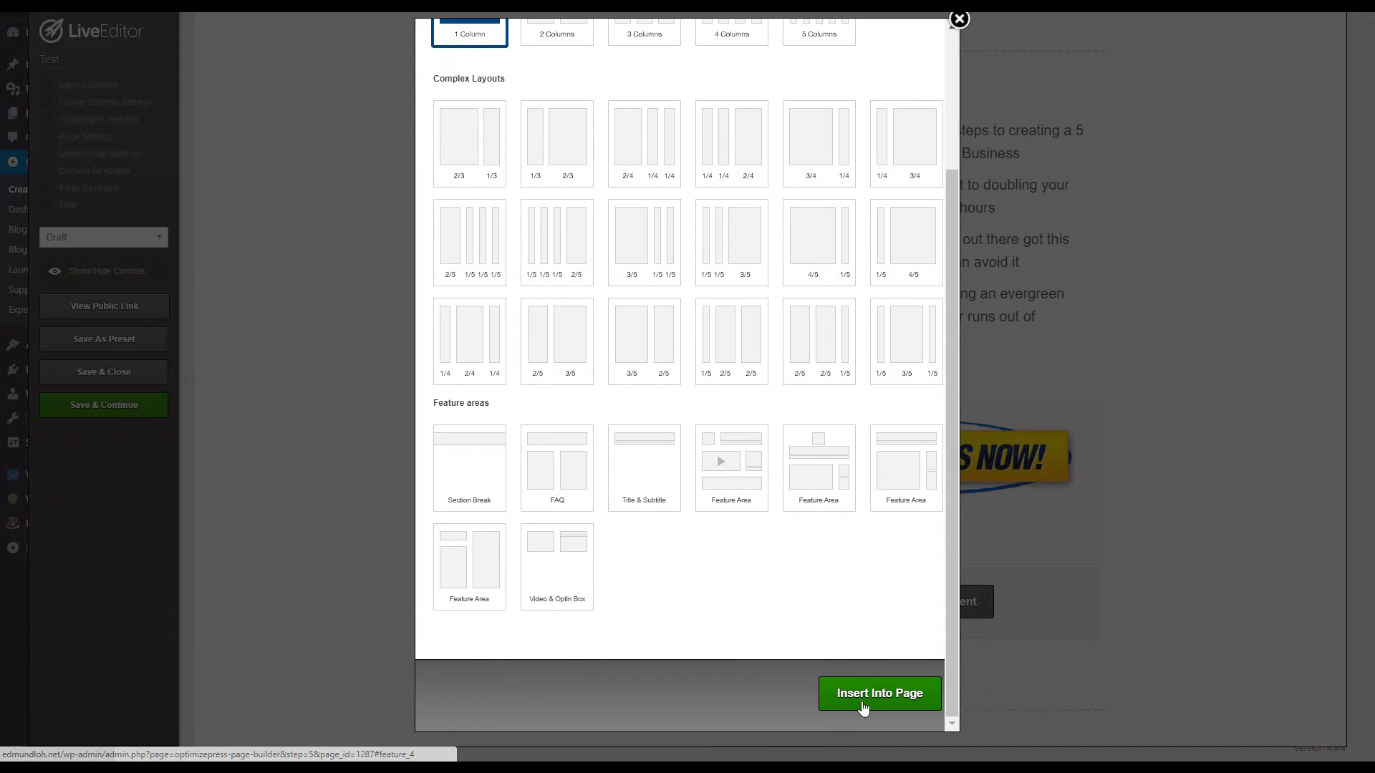
{"action": "left_click", "coordinate": [865, 712]}
Make the new one-column row full width, set its padding, and update the row options.
{"action": "left_click", "coordinate": [618, 560]}
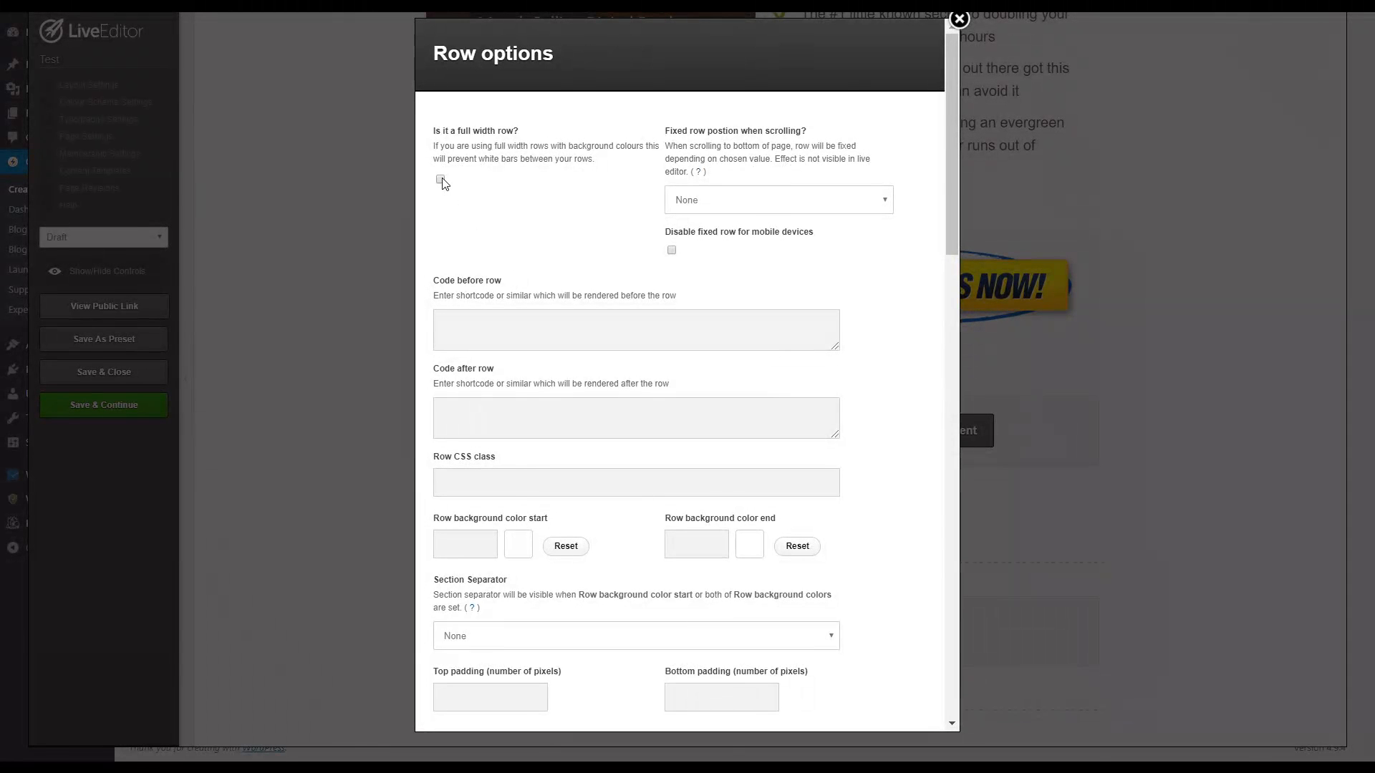
{"action": "left_click", "coordinate": [440, 180]}
{"action": "scroll", "coordinate": [530, 287], "scroll_direction": "down", "scroll_amount": 5}
{"action": "left_click", "coordinate": [490, 342]}
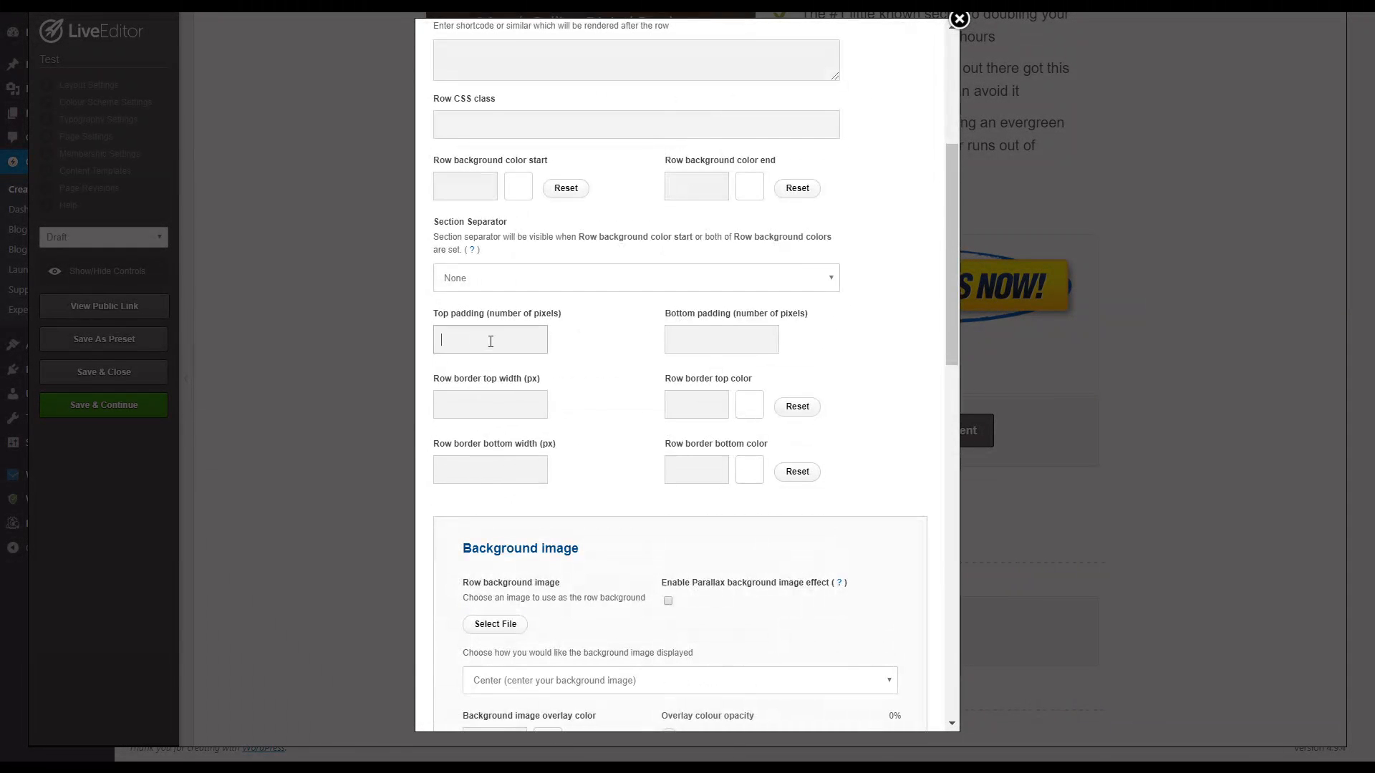
{"action": "key", "text": "Tab"}
{"action": "left_click", "coordinate": [496, 337]}
{"action": "scroll", "coordinate": [599, 375], "scroll_direction": "down", "scroll_amount": 15}
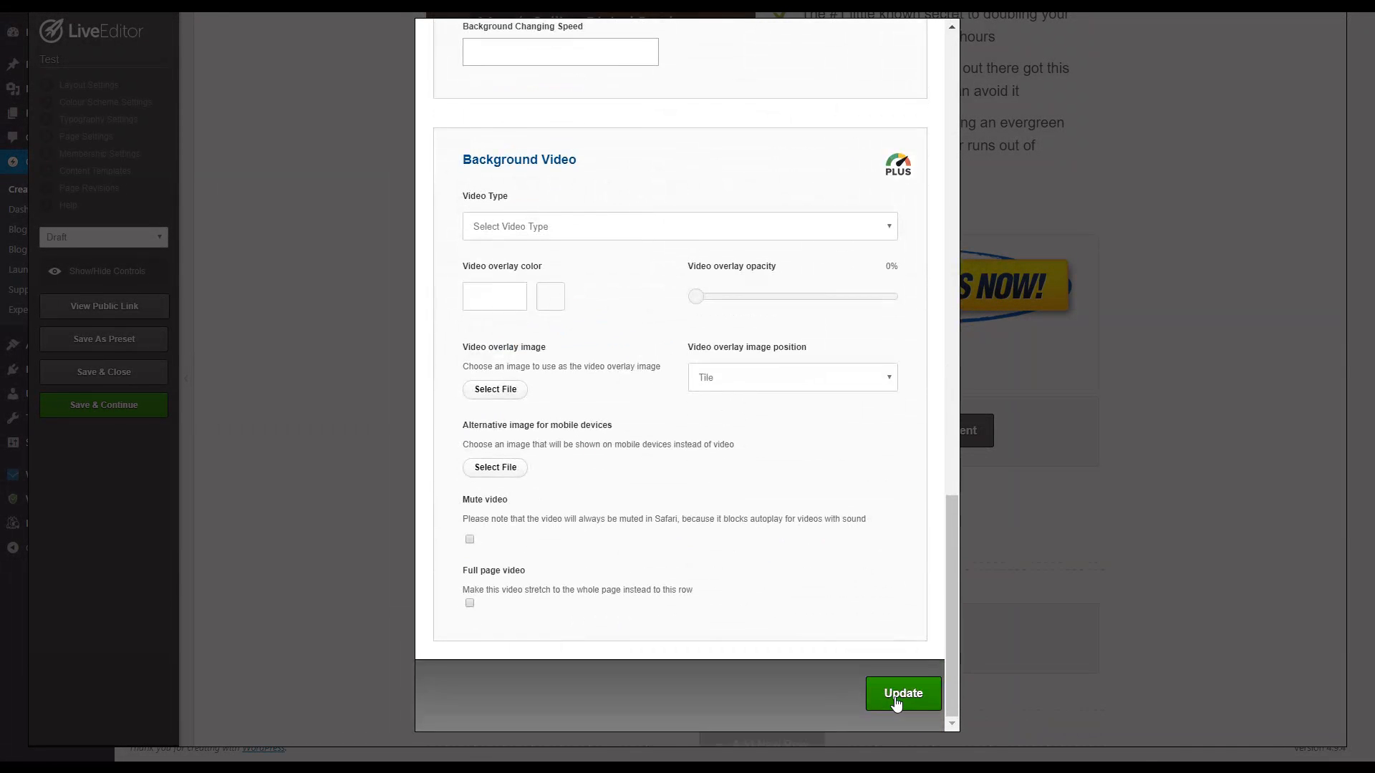
{"action": "left_click", "coordinate": [901, 699]}
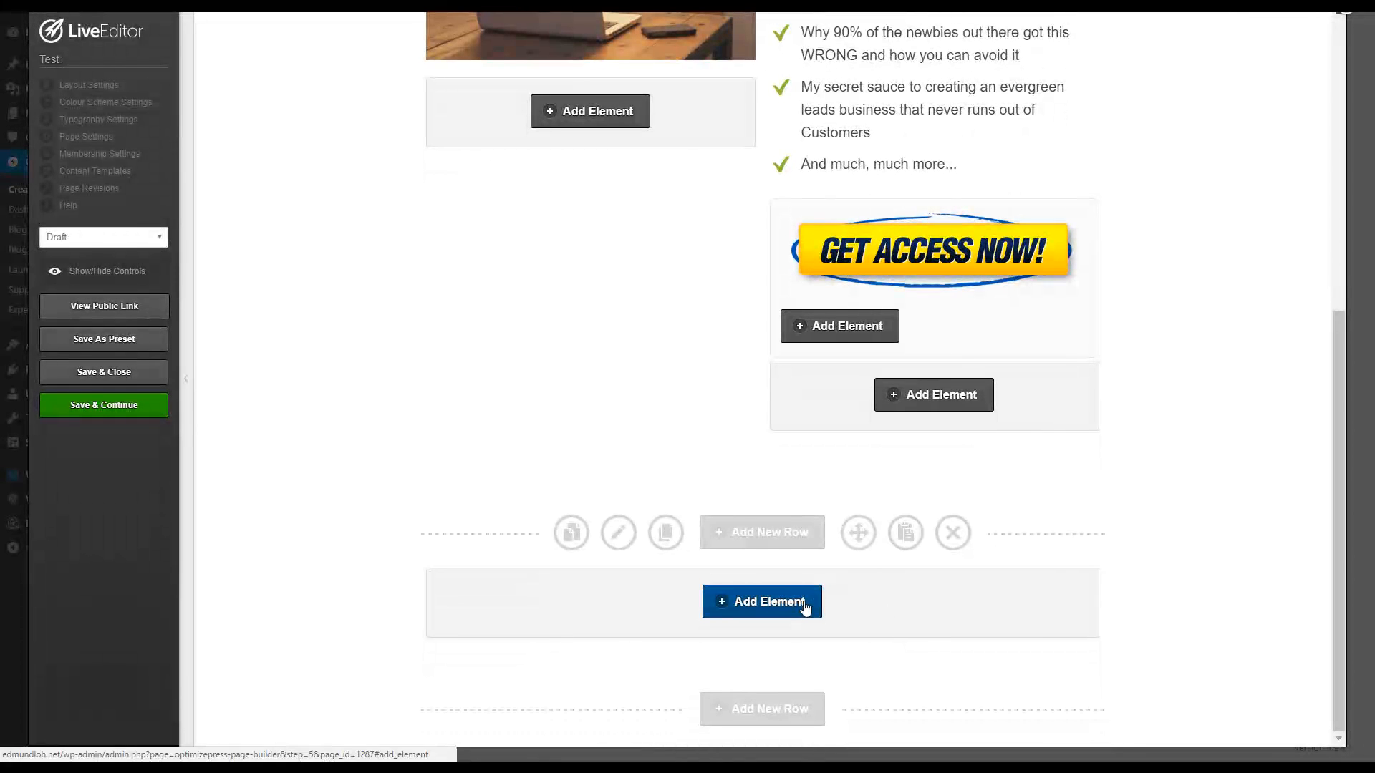
Start a Text Block element in the new row, searching for "text b" and choosing a style.
{"action": "left_click", "coordinate": [807, 607]}
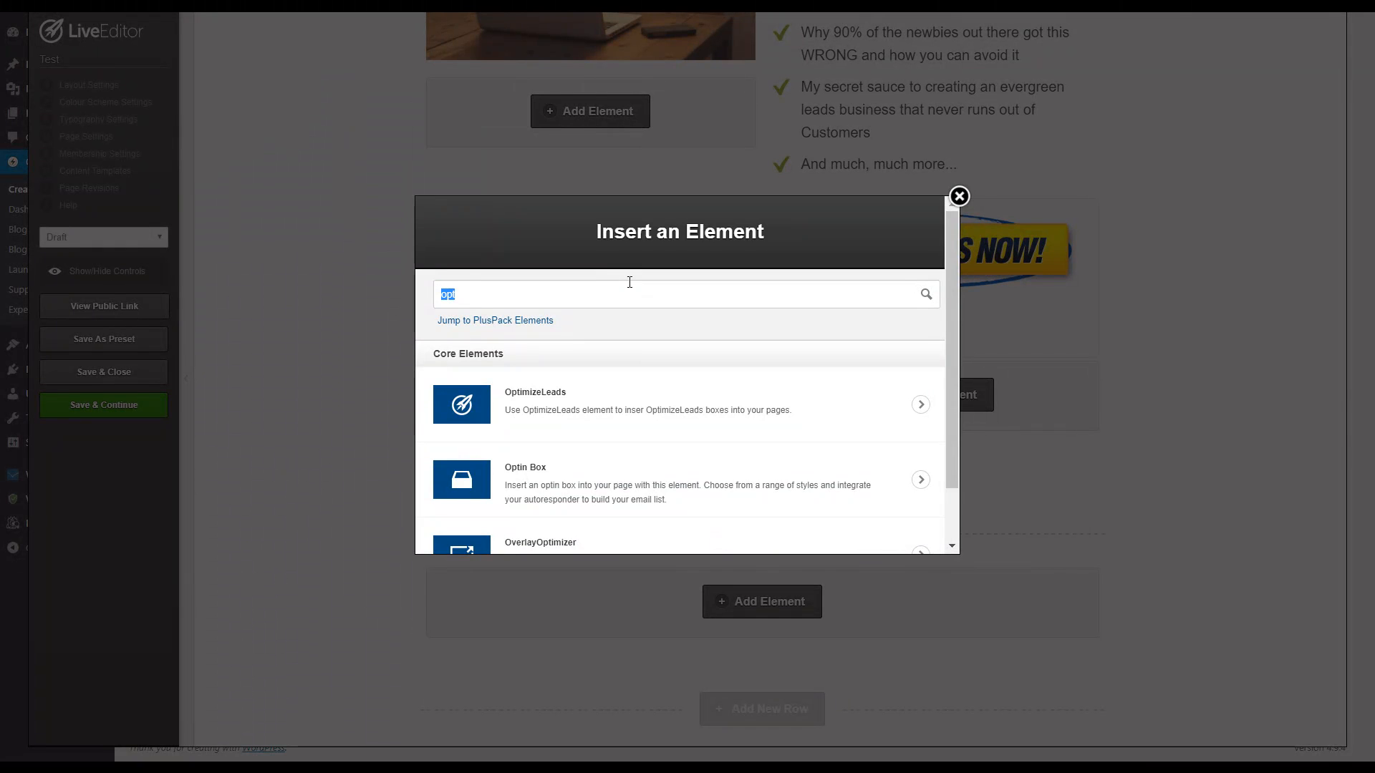
{"action": "key", "text": "BackSpace"}
{"action": "type", "text": "text b"}
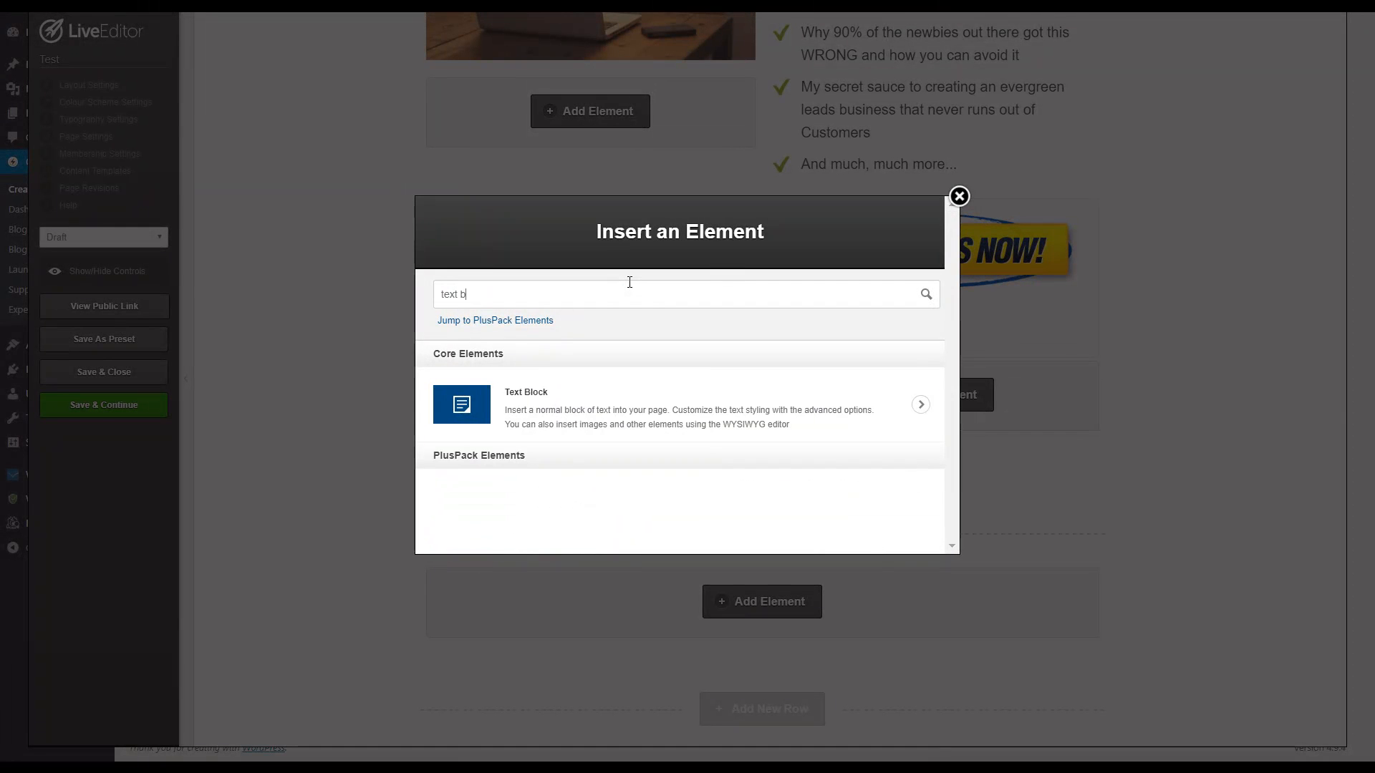
{"action": "left_click", "coordinate": [624, 399]}
{"action": "left_click", "coordinate": [626, 448]}
{"action": "left_click", "coordinate": [626, 452]}
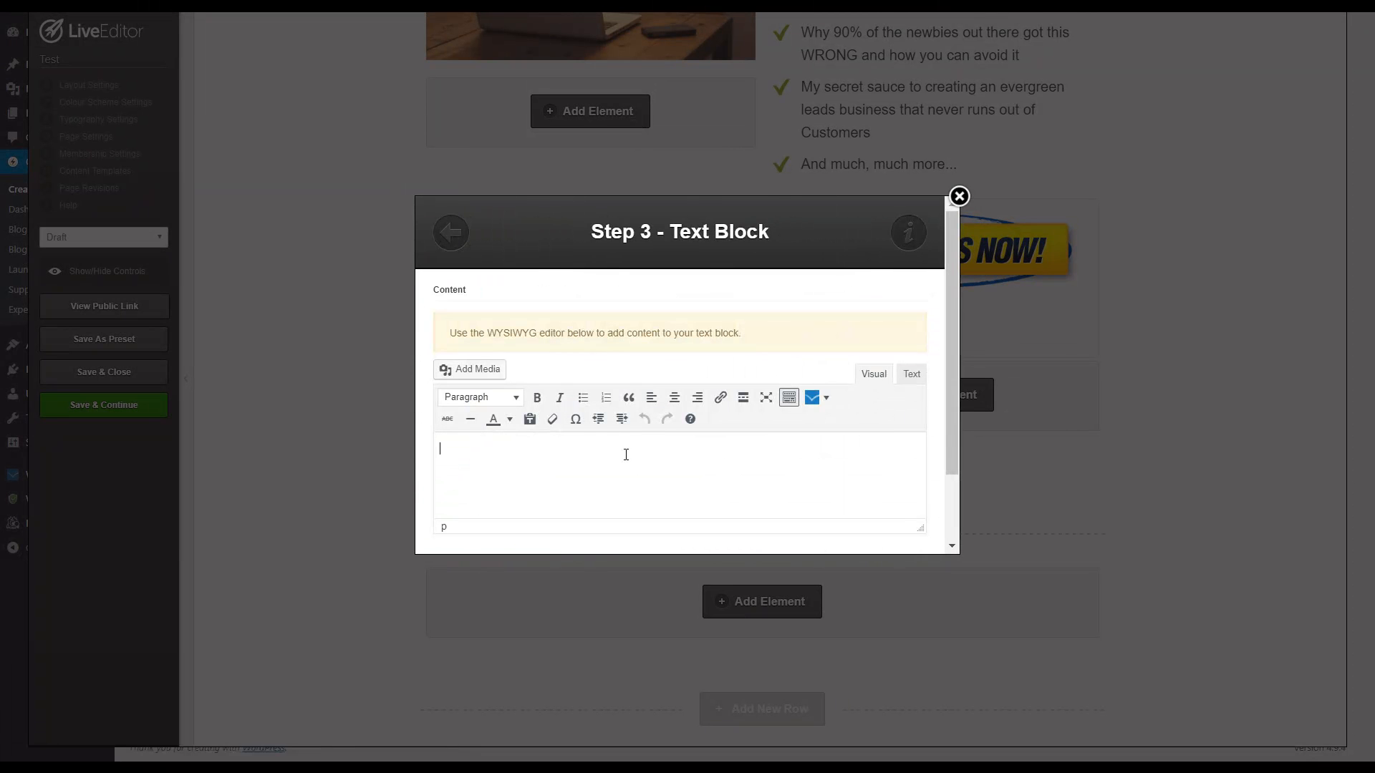
Enter "Copyright (c) SiteName.com. All Rights Reserved." and, on a second line, "Earnings Disclaimer | Privacy Policy | Terms of Use".
{"action": "type", "text": "Earni"}
{"action": "type", "text": "Name.com."}
{"action": "type", "text": " All Rights R e"}
{"action": "type", "text": "served."}
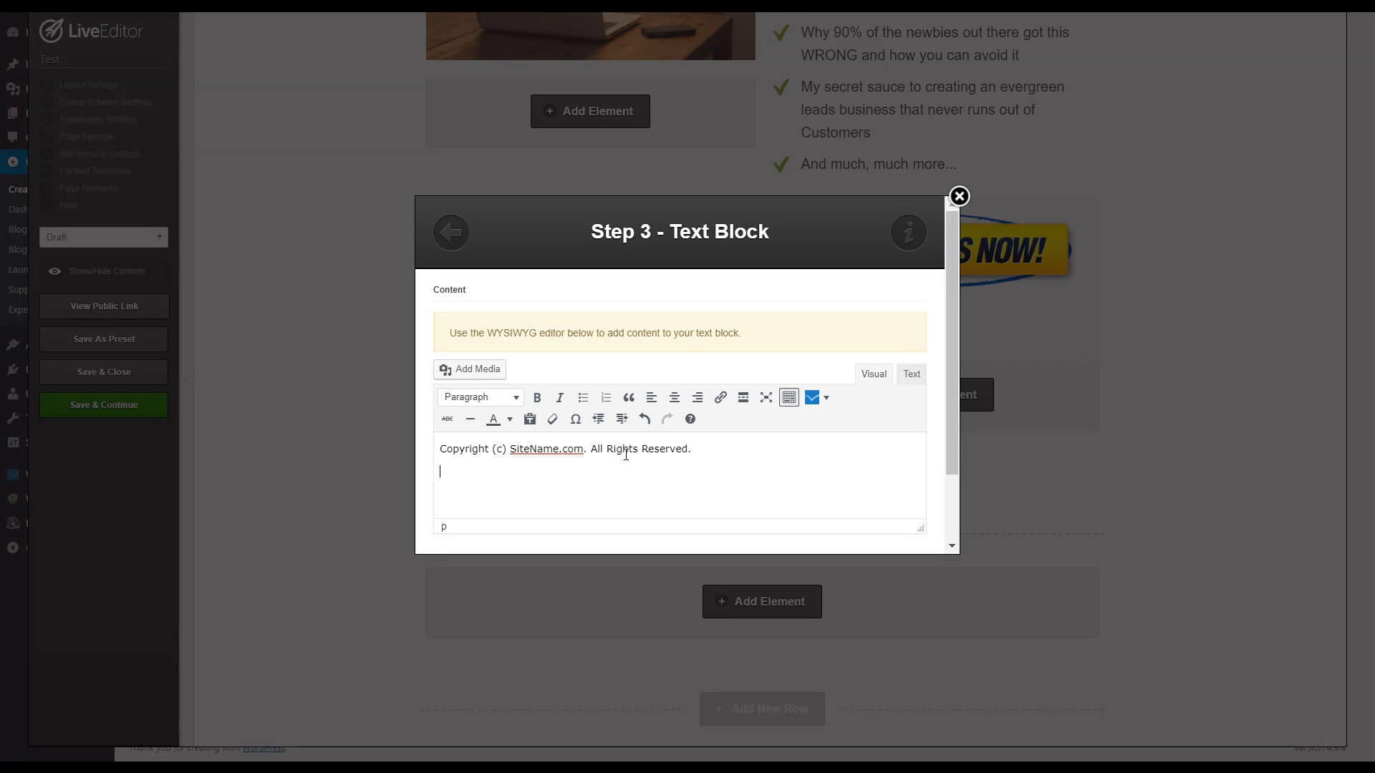
{"action": "type", "text": "ngs Disclaimer | Privacy Policy"}
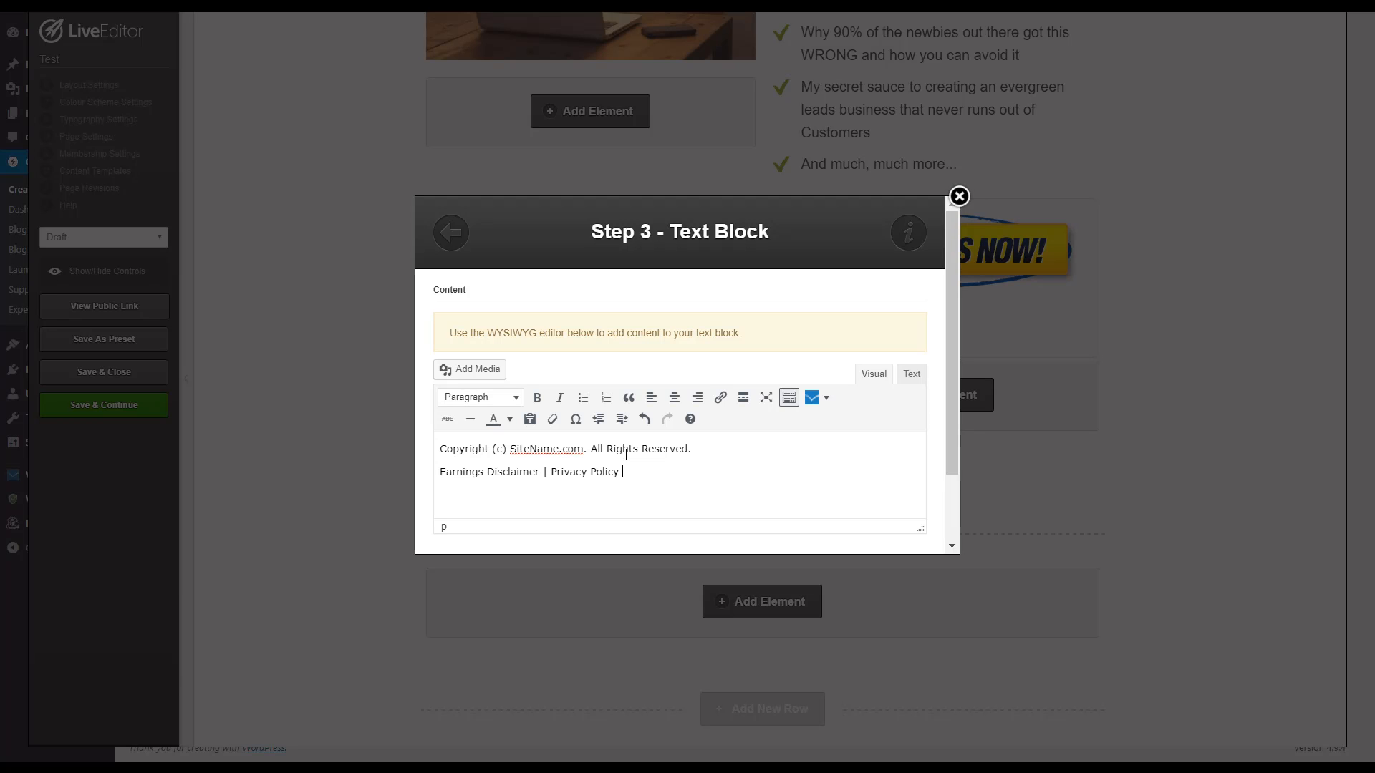
{"action": "type", "text": " | Terms of Use"}
Link the "Earnings Disclaimer" text to the placeholder address "#".
{"action": "left_click_drag", "start_coordinate": [542, 472], "coordinate": [439, 485]}
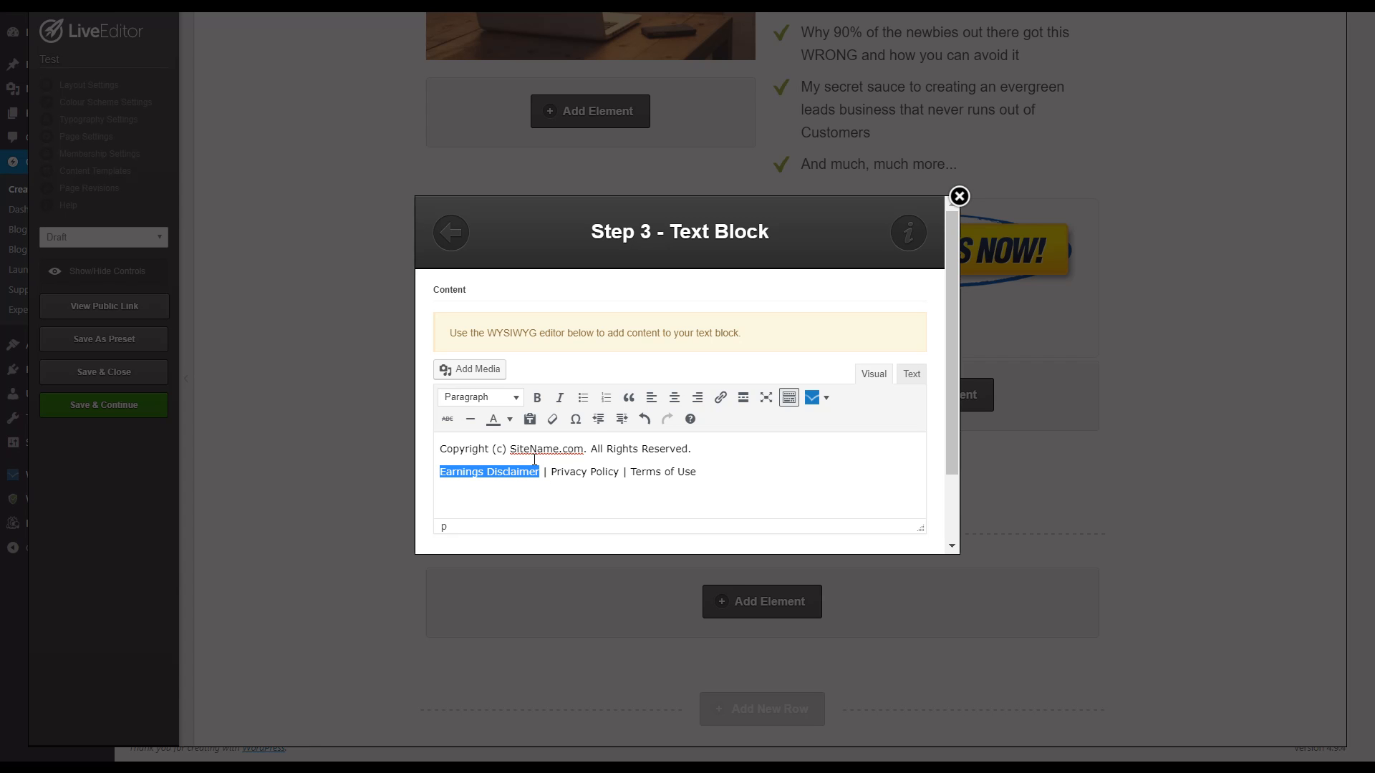
{"action": "left_click", "coordinate": [723, 403]}
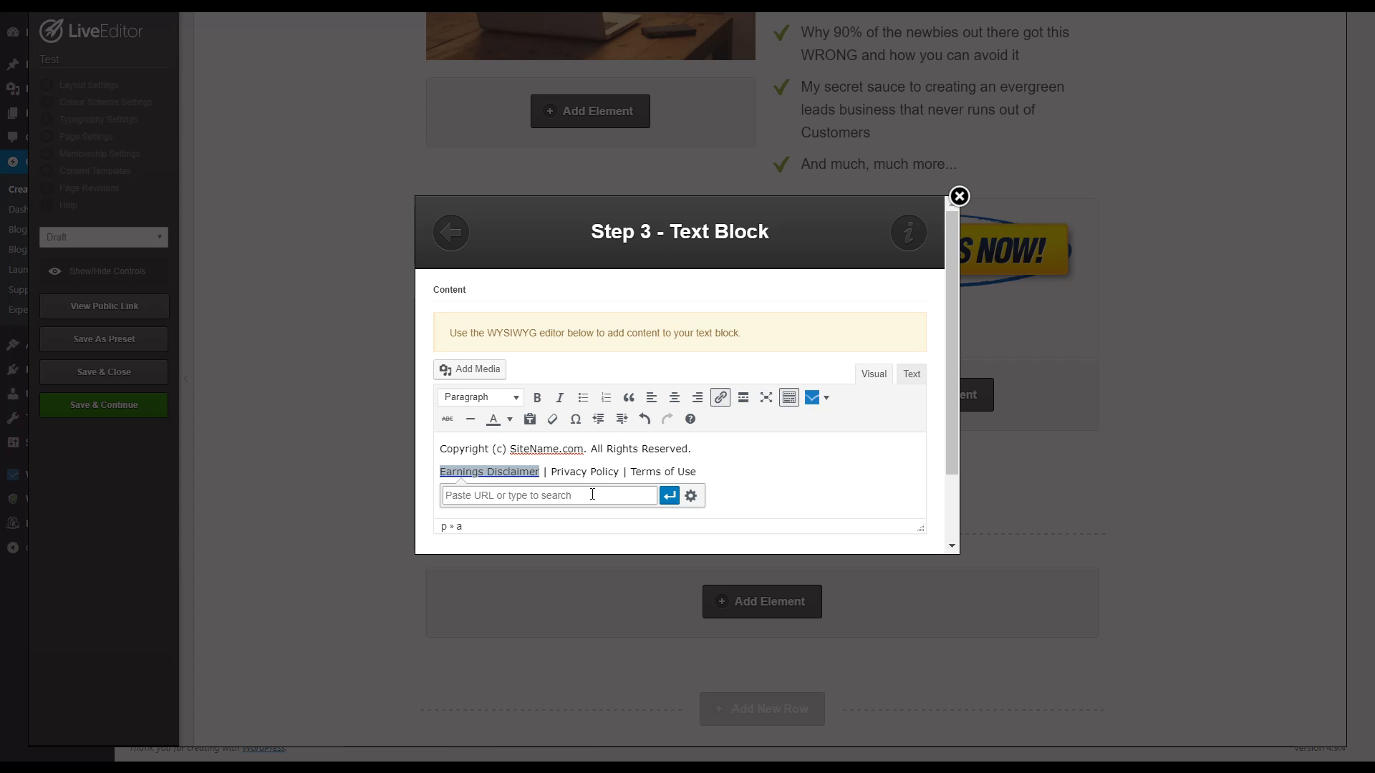
{"action": "type", "text": "http"}
{"action": "key", "text": "BackSpace"}
{"action": "key", "text": "BackSpace"}
{"action": "key", "text": "BackSpace"}
{"action": "key", "text": "BackSpace"}
{"action": "type", "text": "#"}
{"action": "left_click", "coordinate": [668, 495]}
Link the "Privacy Policy" text to the placeholder address "#".
{"action": "left_click", "coordinate": [560, 465]}
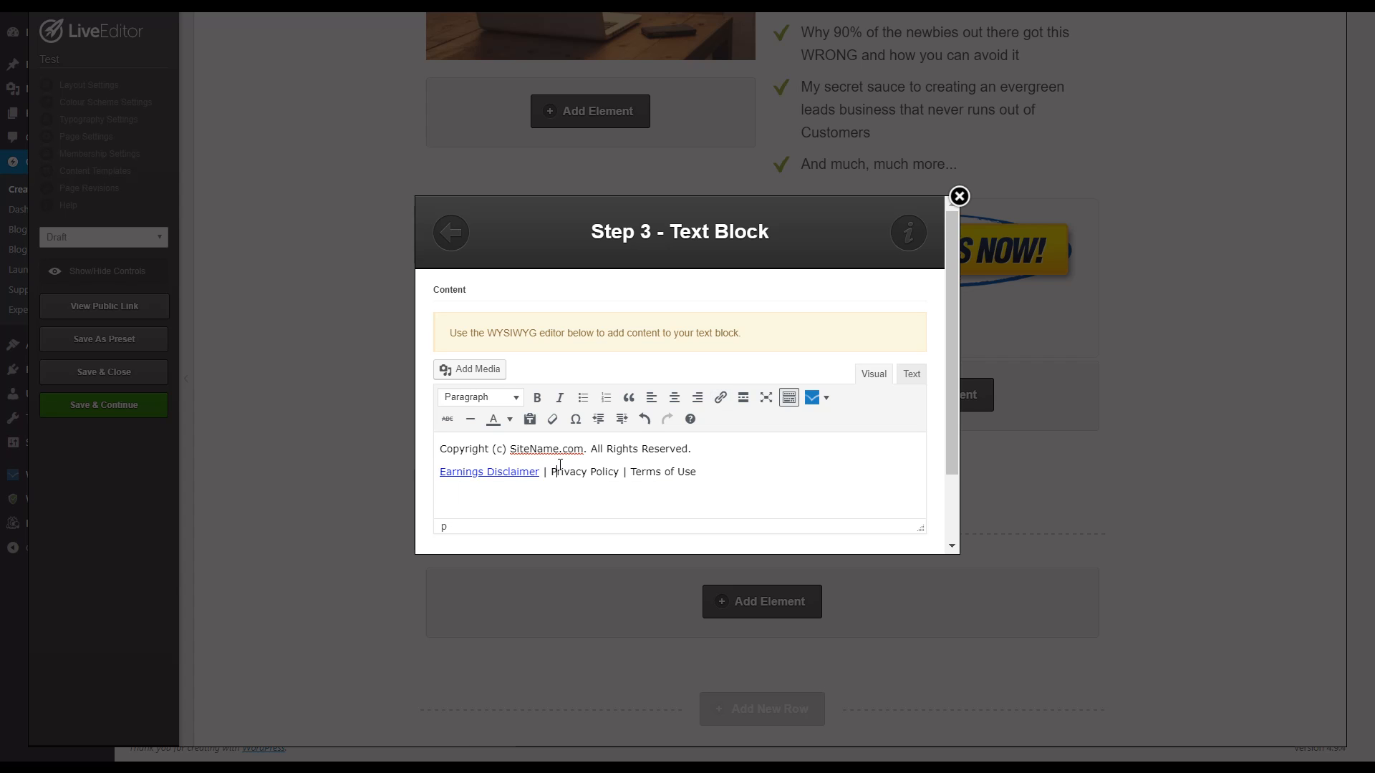
{"action": "left_click_drag", "start_coordinate": [564, 478], "coordinate": [620, 485]}
{"action": "key", "text": "ctrl+k"}
{"action": "type", "text": "#"}
{"action": "left_click", "coordinate": [679, 496]}
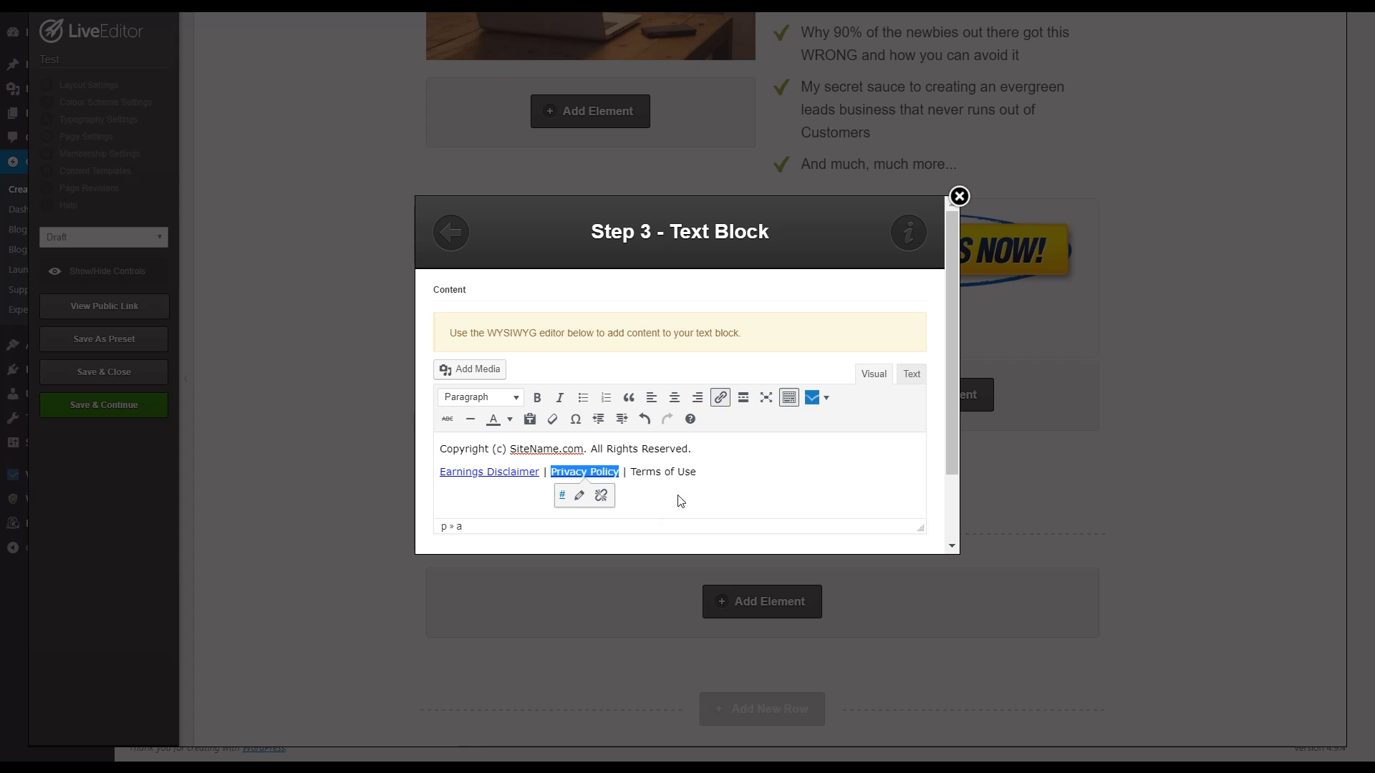
Try to link the "Terms of Use" text to "#" through the detailed link options.
{"action": "left_click_drag", "start_coordinate": [636, 472], "coordinate": [696, 473]}
{"action": "key", "text": "ctrl+k"}
{"action": "type", "text": "#"}
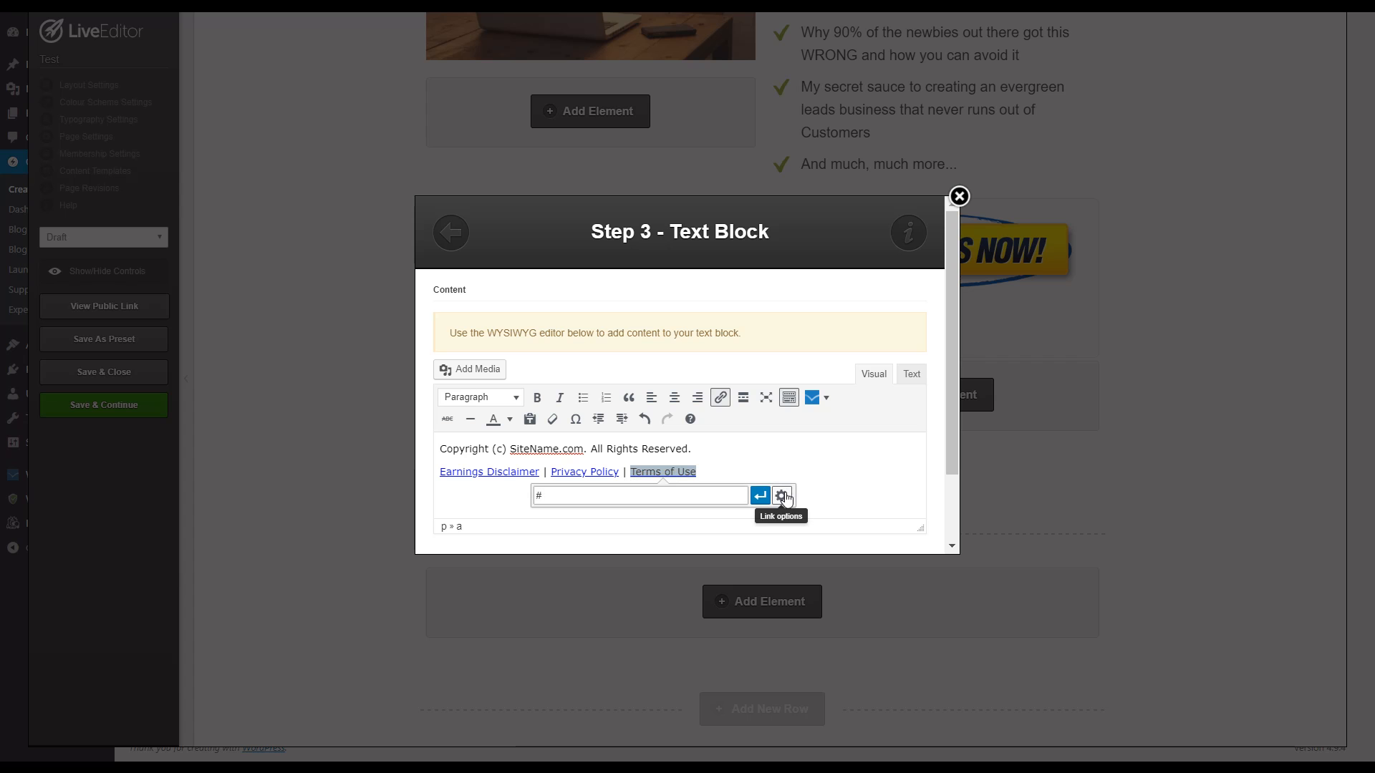
{"action": "left_click", "coordinate": [782, 496]}
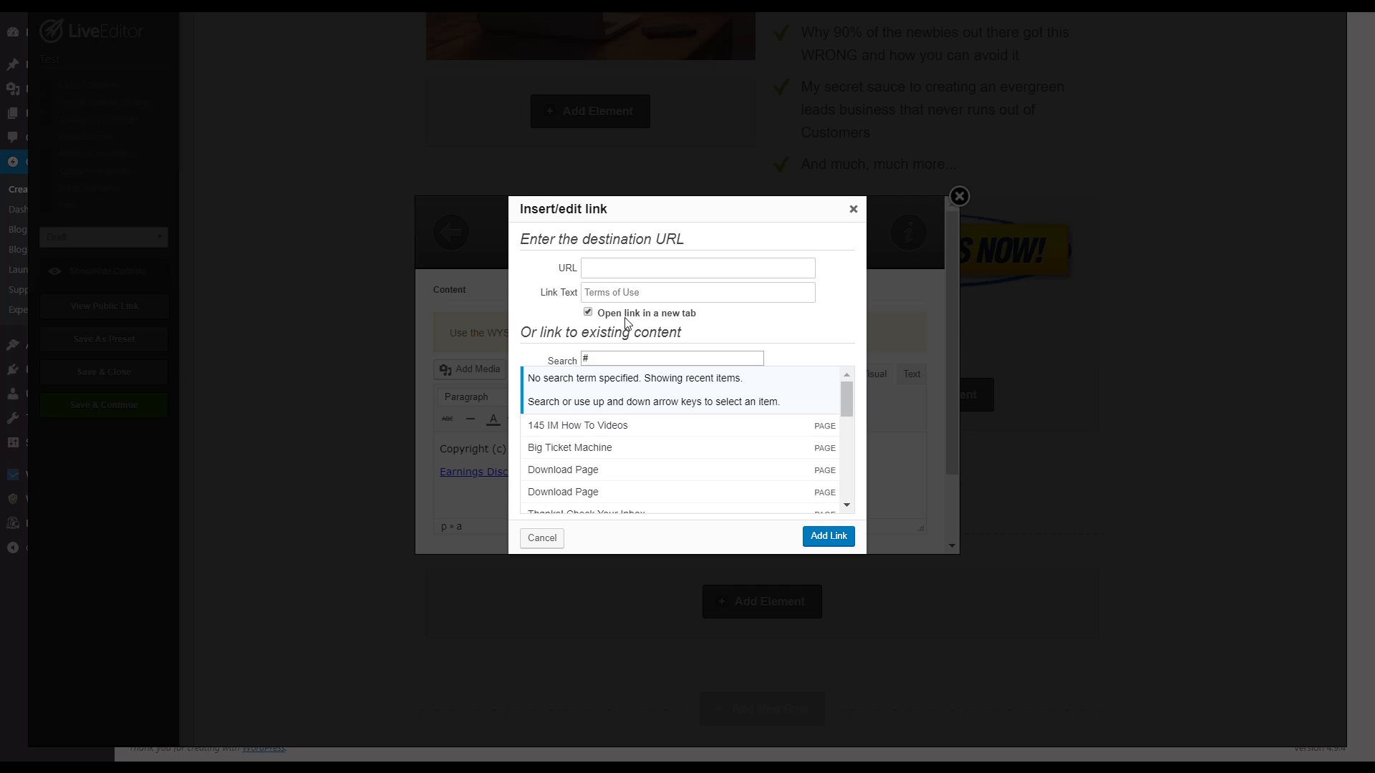
{"action": "left_click", "coordinate": [825, 537]}
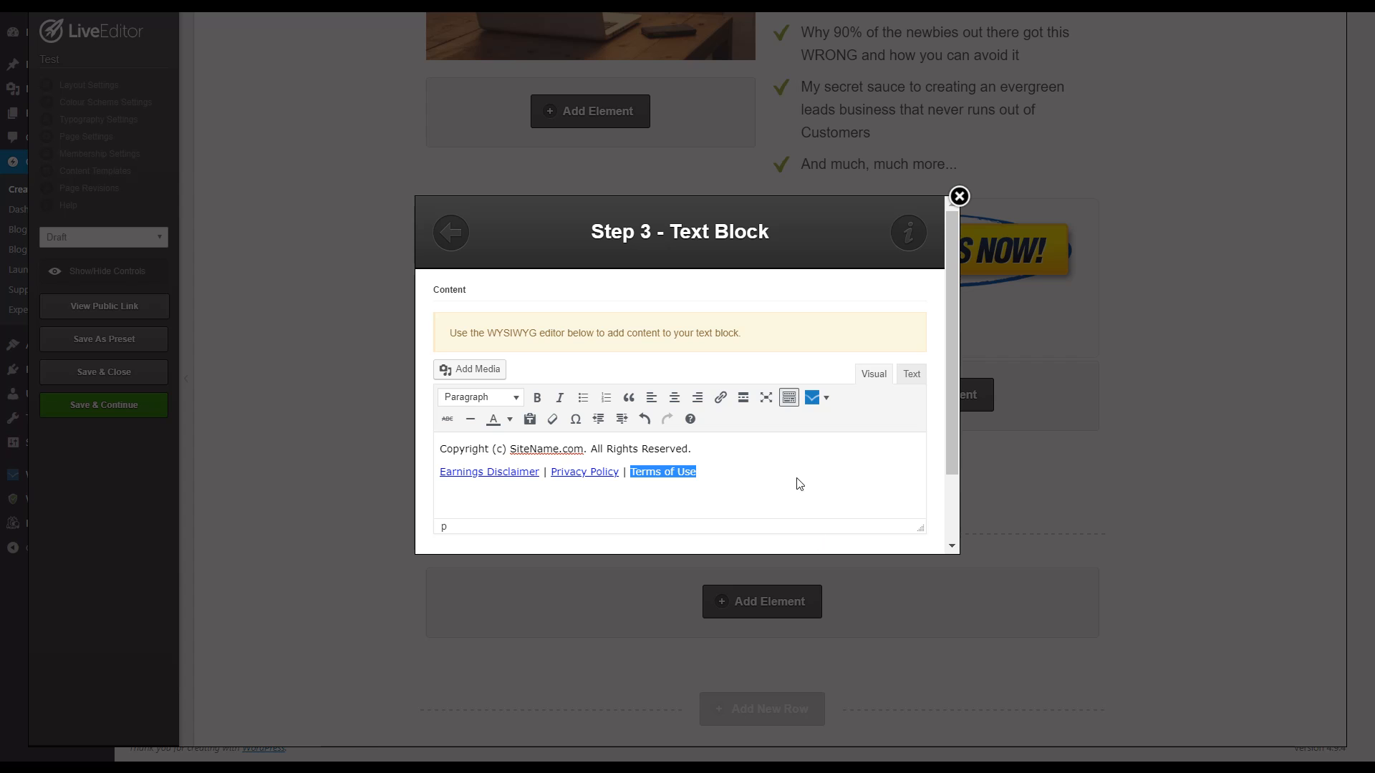
{"action": "left_click", "coordinate": [714, 449]}
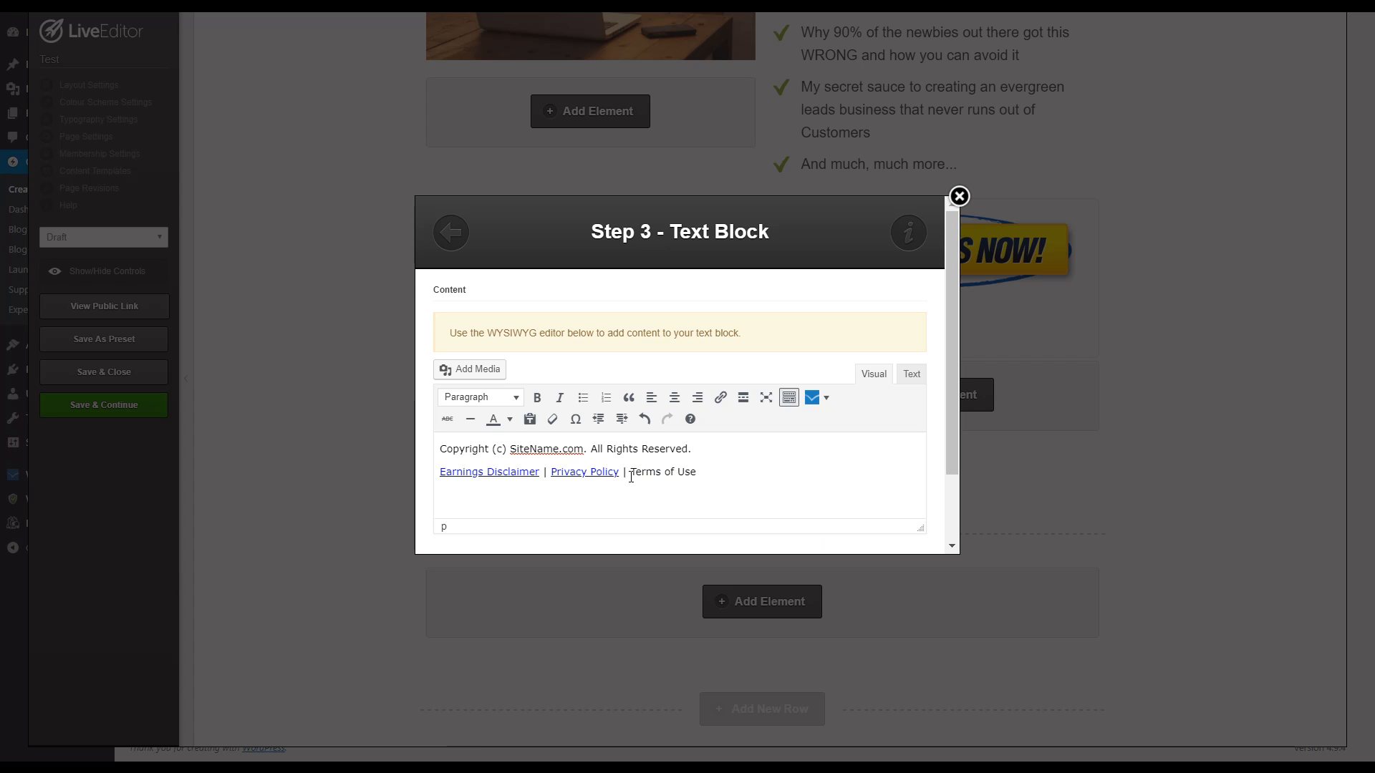
{"action": "left_click_drag", "start_coordinate": [631, 475], "coordinate": [713, 490]}
{"action": "key", "text": "ctrl+k"}
{"action": "type", "text": "#"}
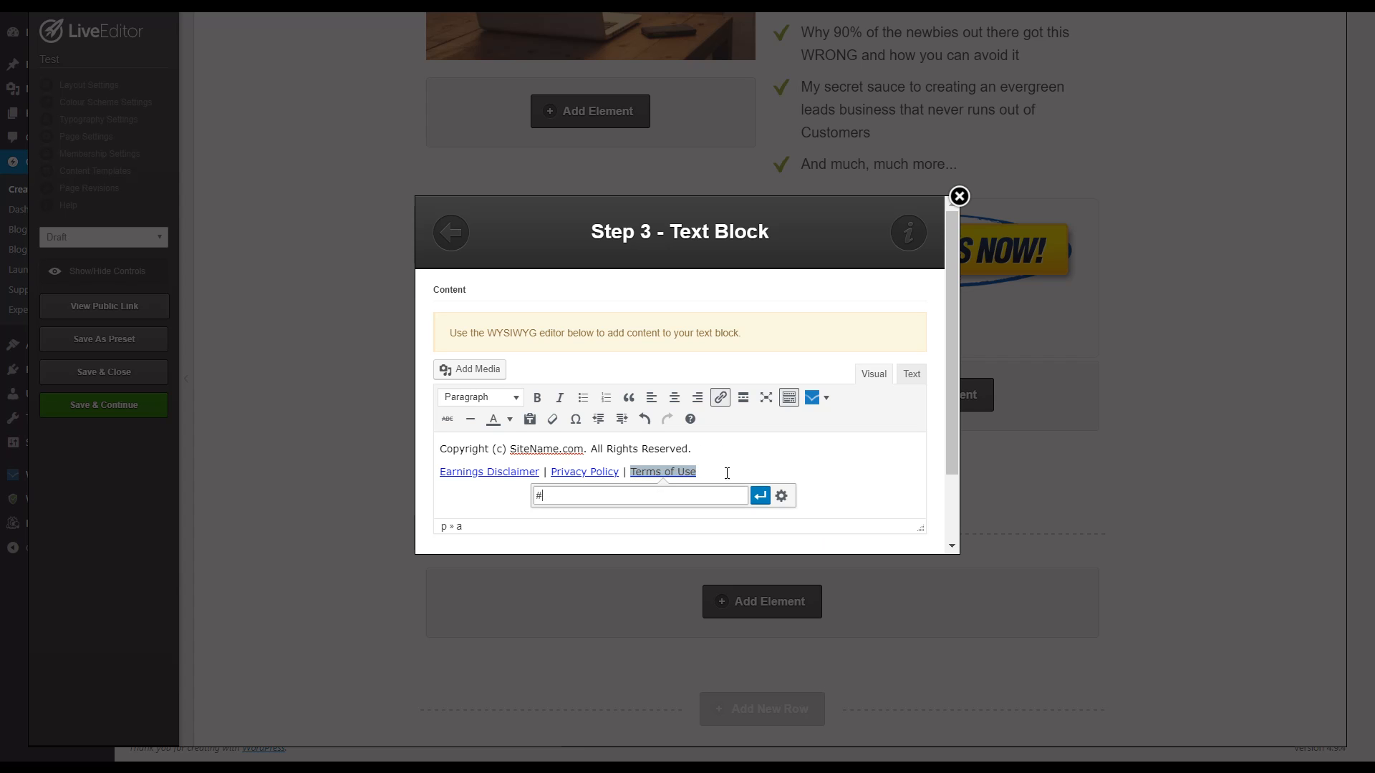
{"action": "left_click", "coordinate": [780, 495]}
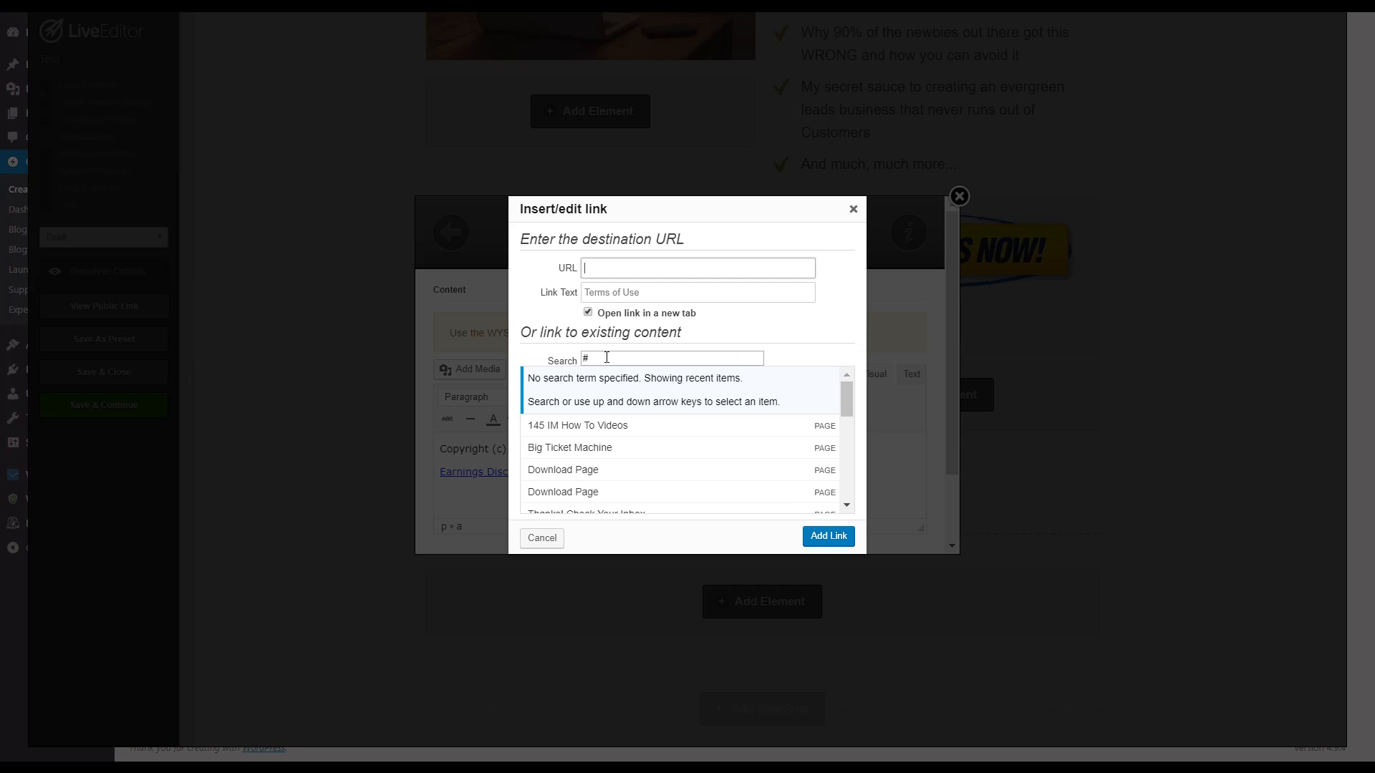
{"action": "left_click", "coordinate": [827, 536]}
Link the "Terms of Use" text directly to the placeholder address "#".
{"action": "left_click_drag", "start_coordinate": [633, 471], "coordinate": [725, 491]}
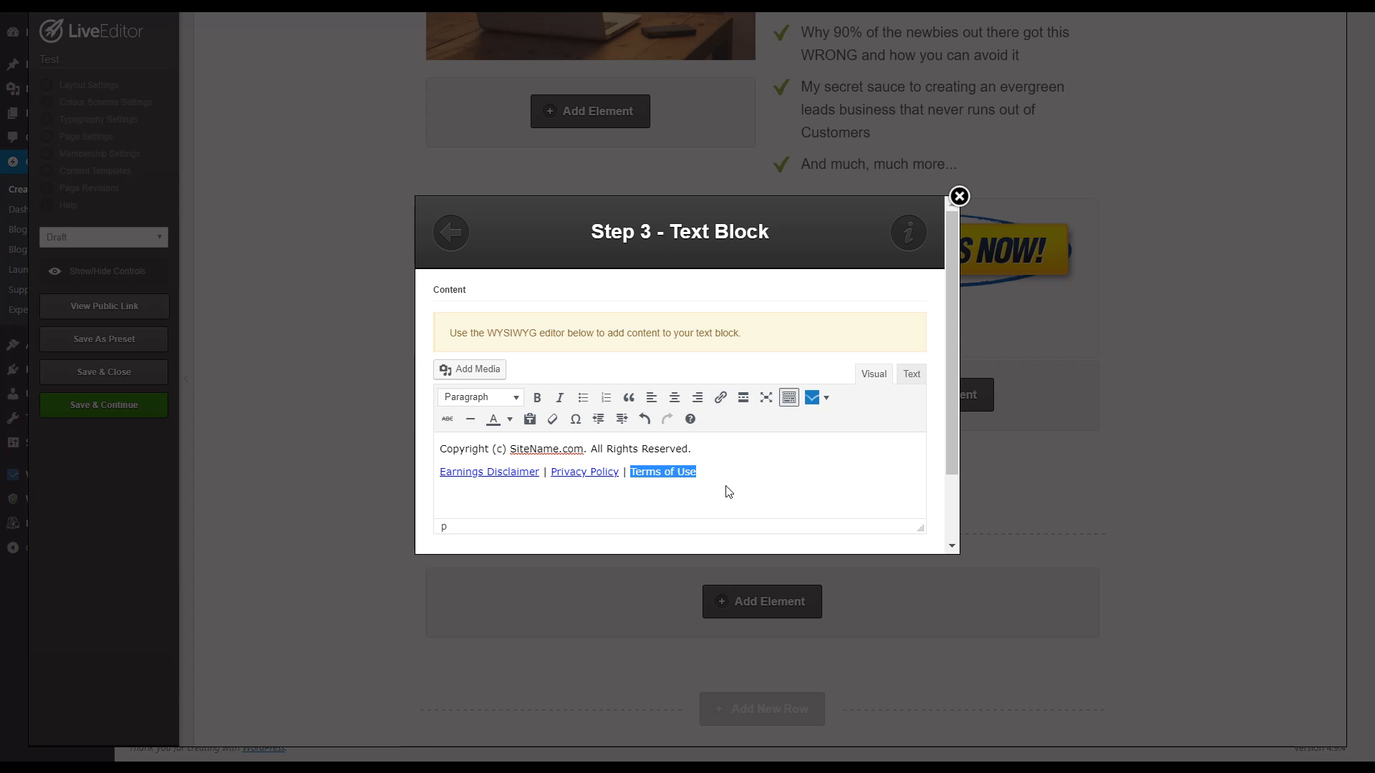
{"action": "key", "text": "ctrl+k"}
{"action": "type", "text": "#"}
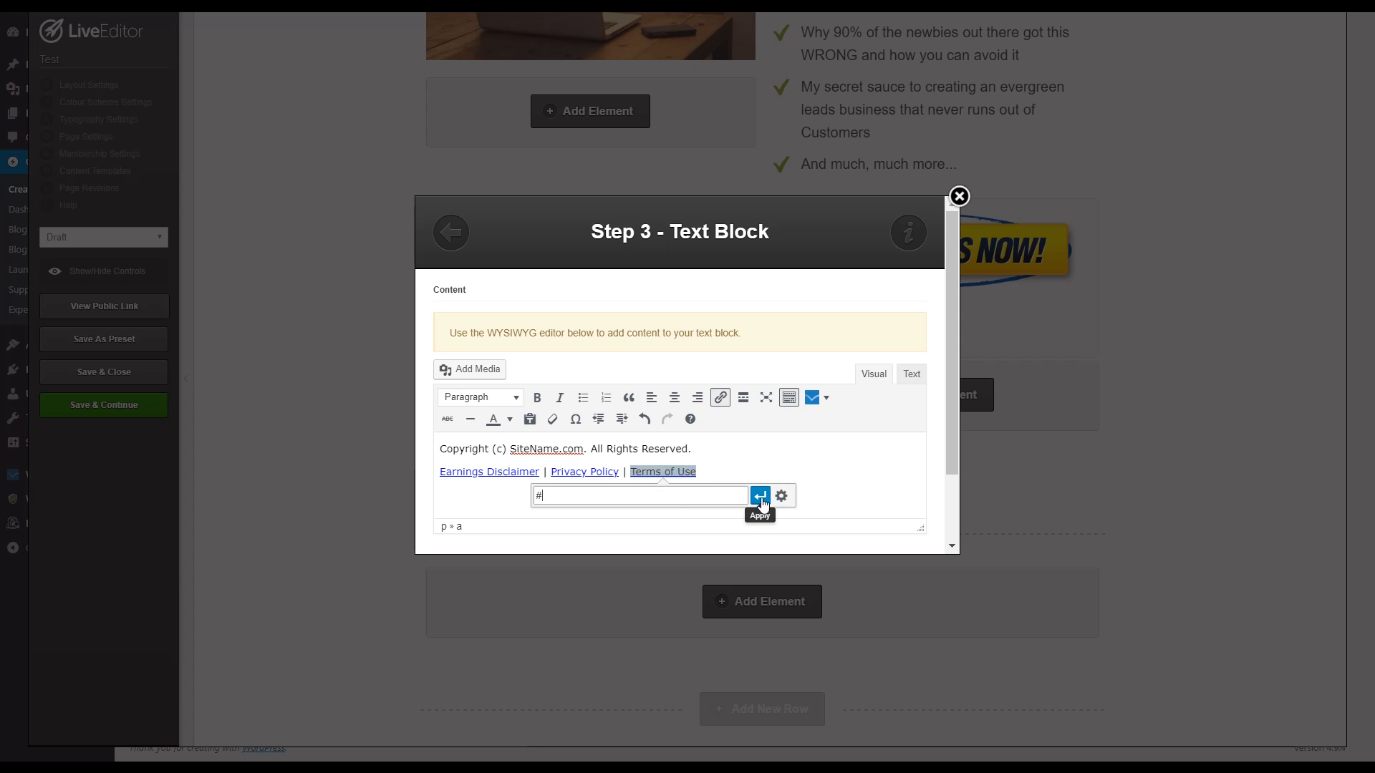
{"action": "left_click", "coordinate": [760, 496]}
Center both footer lines and insert the text block into the page's last row.
{"action": "scroll", "coordinate": [748, 482], "scroll_direction": "down", "scroll_amount": 1}
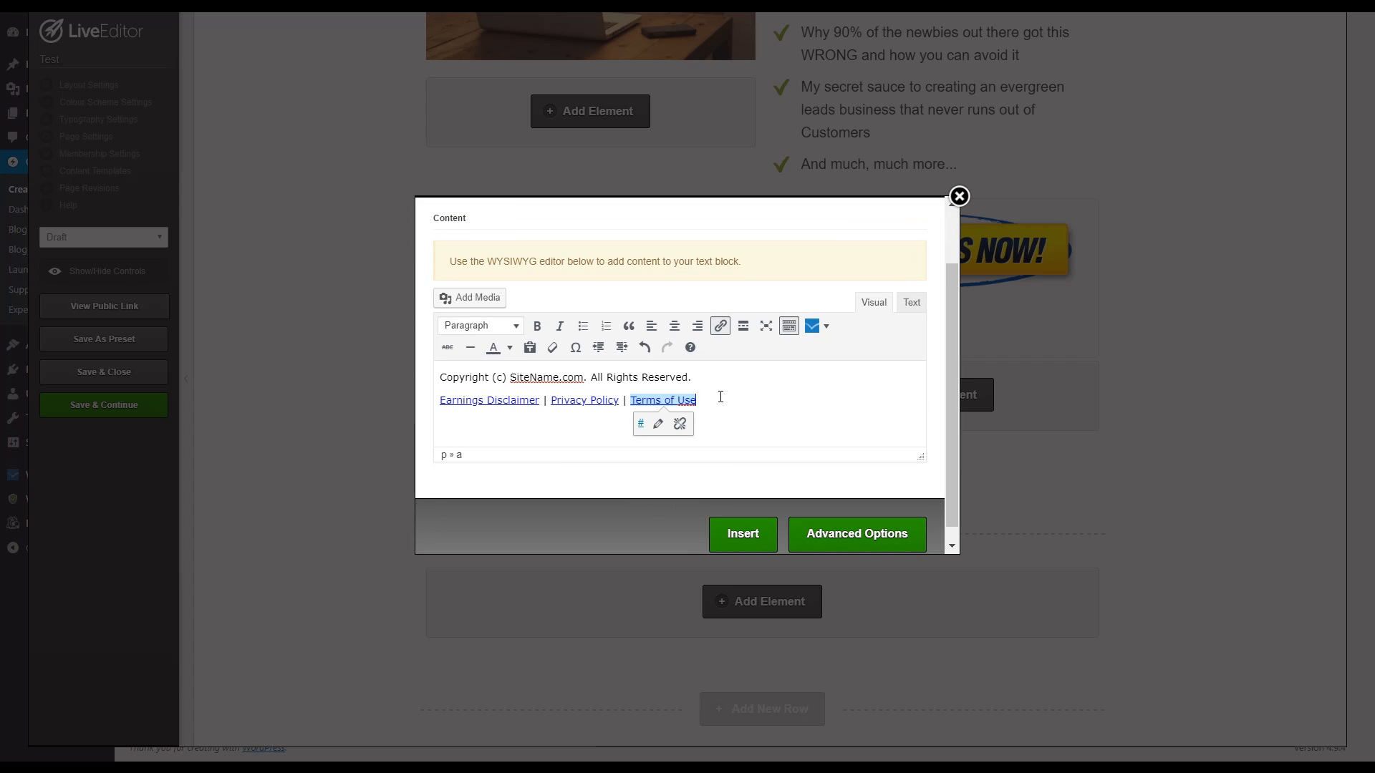
{"action": "left_click_drag", "start_coordinate": [718, 396], "coordinate": [384, 350]}
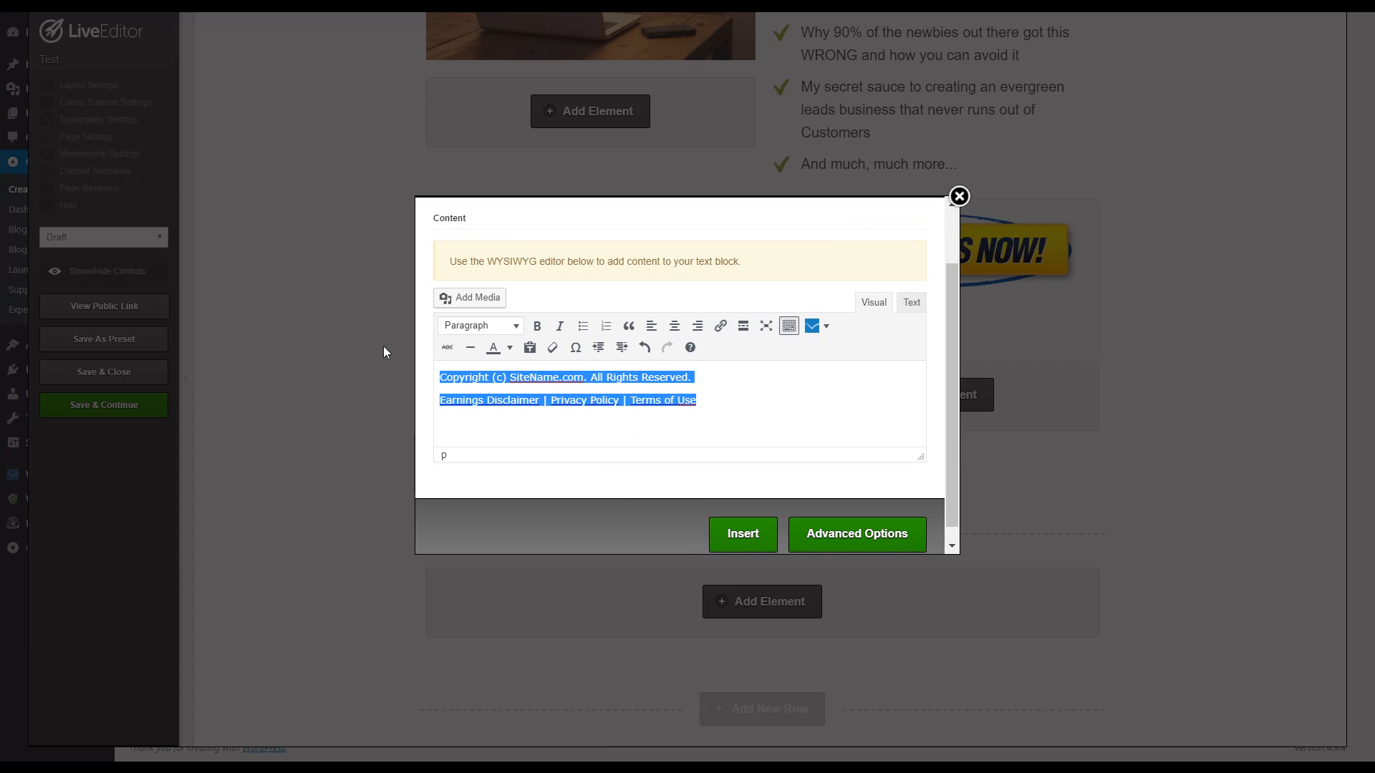
{"action": "left_click", "coordinate": [674, 329]}
{"action": "left_click", "coordinate": [823, 444]}
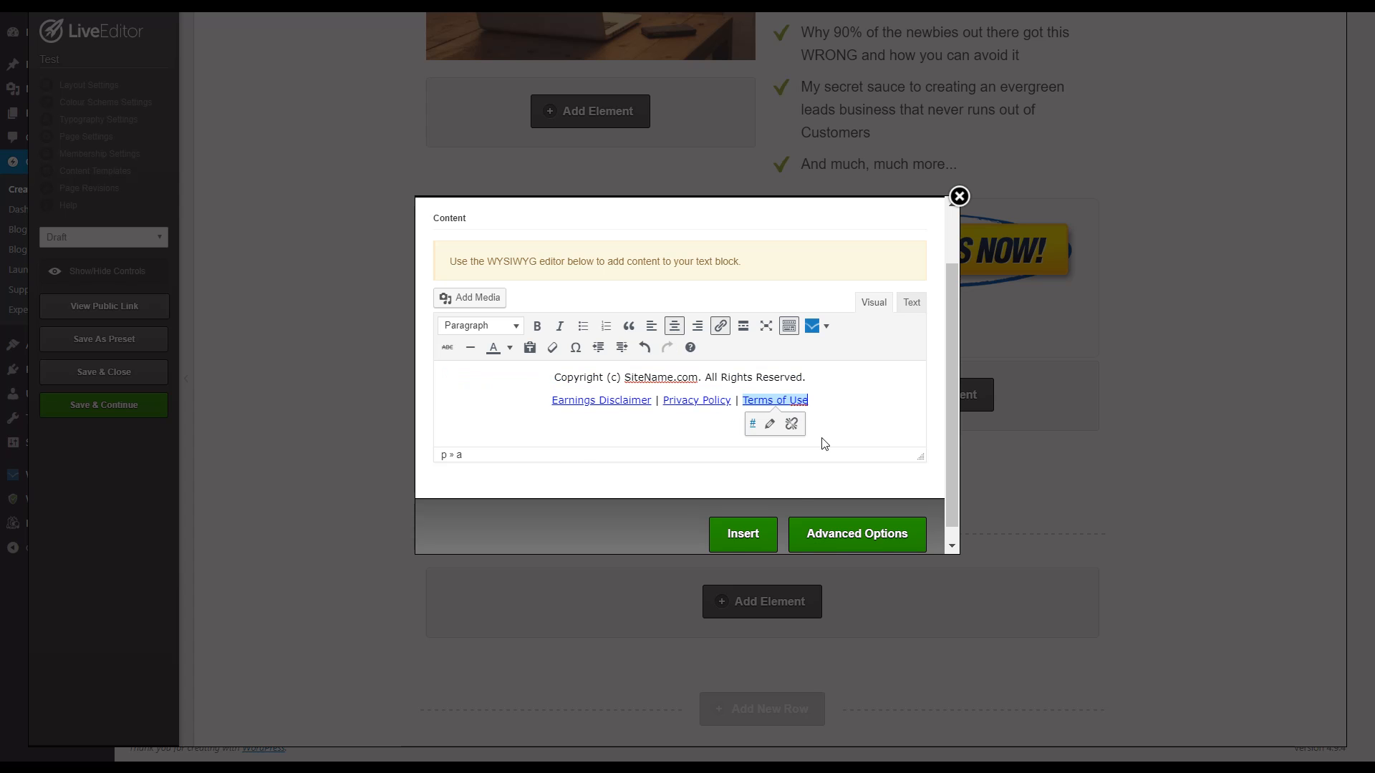
{"action": "left_click", "coordinate": [758, 533]}
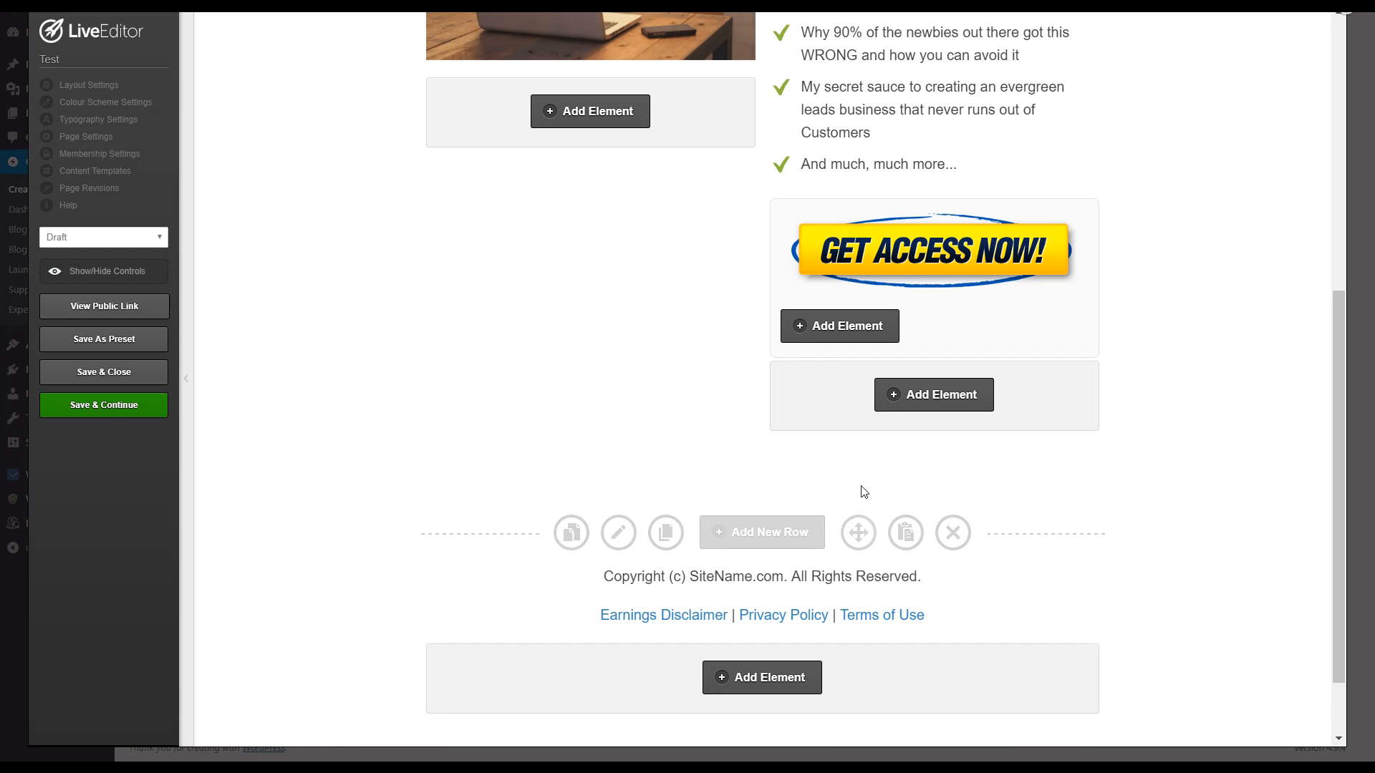
Save the landing page while continuing to edit, and open its public version.
{"action": "left_click", "coordinate": [102, 407]}
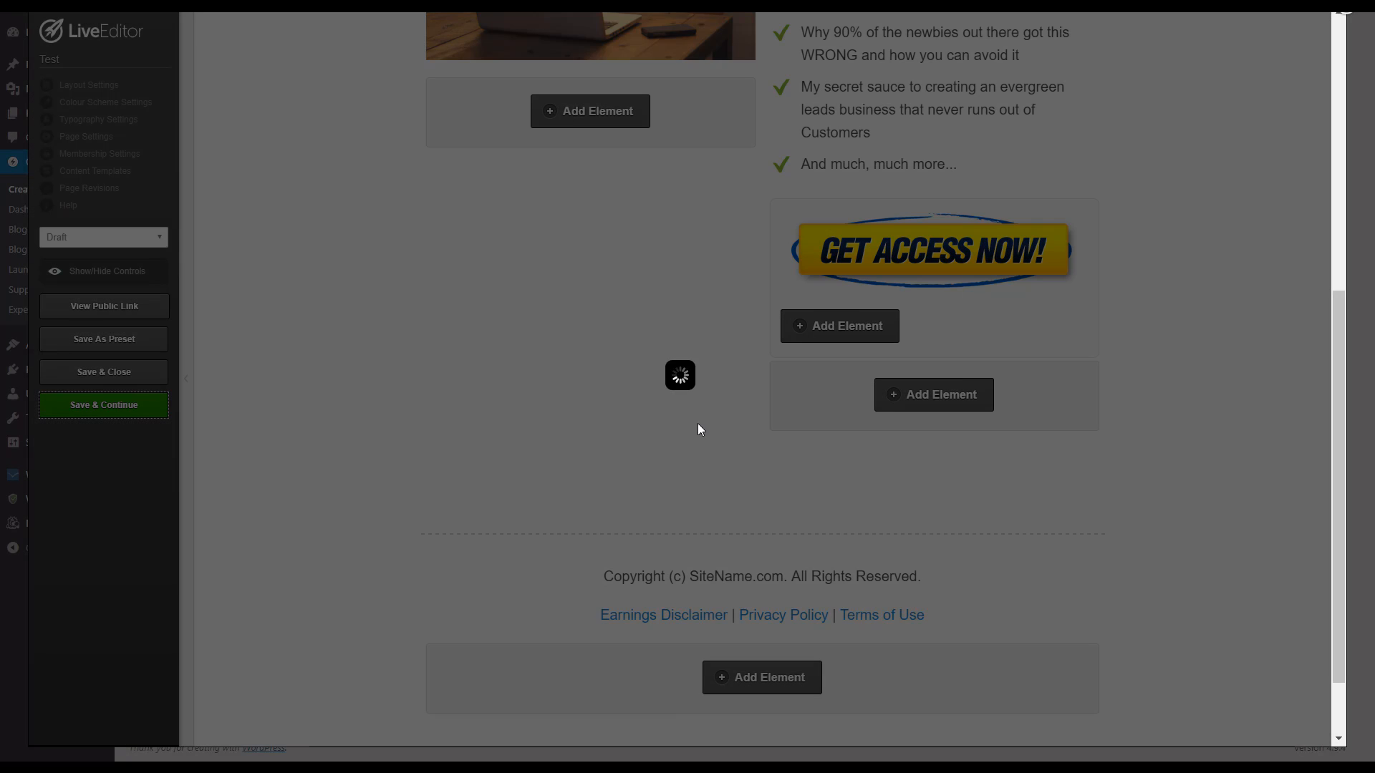
{"action": "key", "text": "Return"}
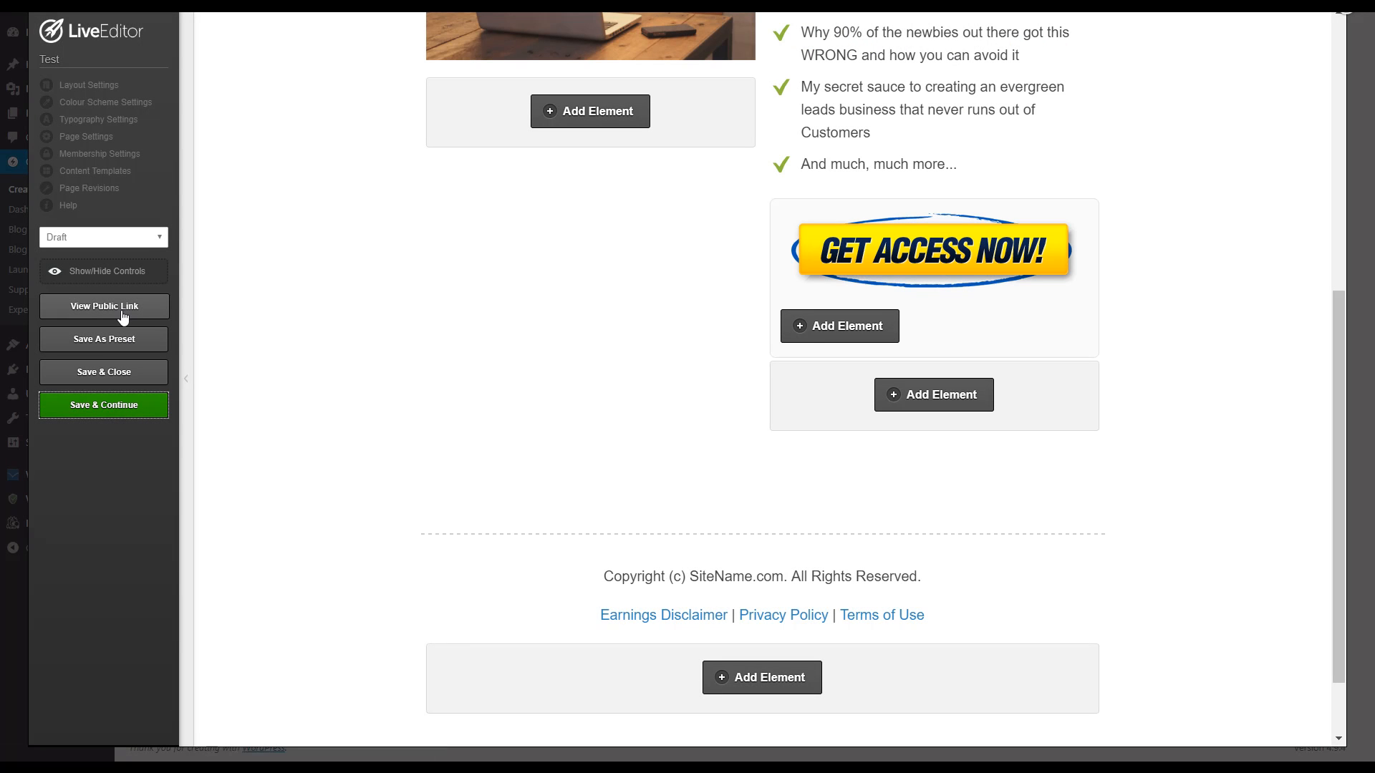
{"action": "left_click", "coordinate": [122, 311]}
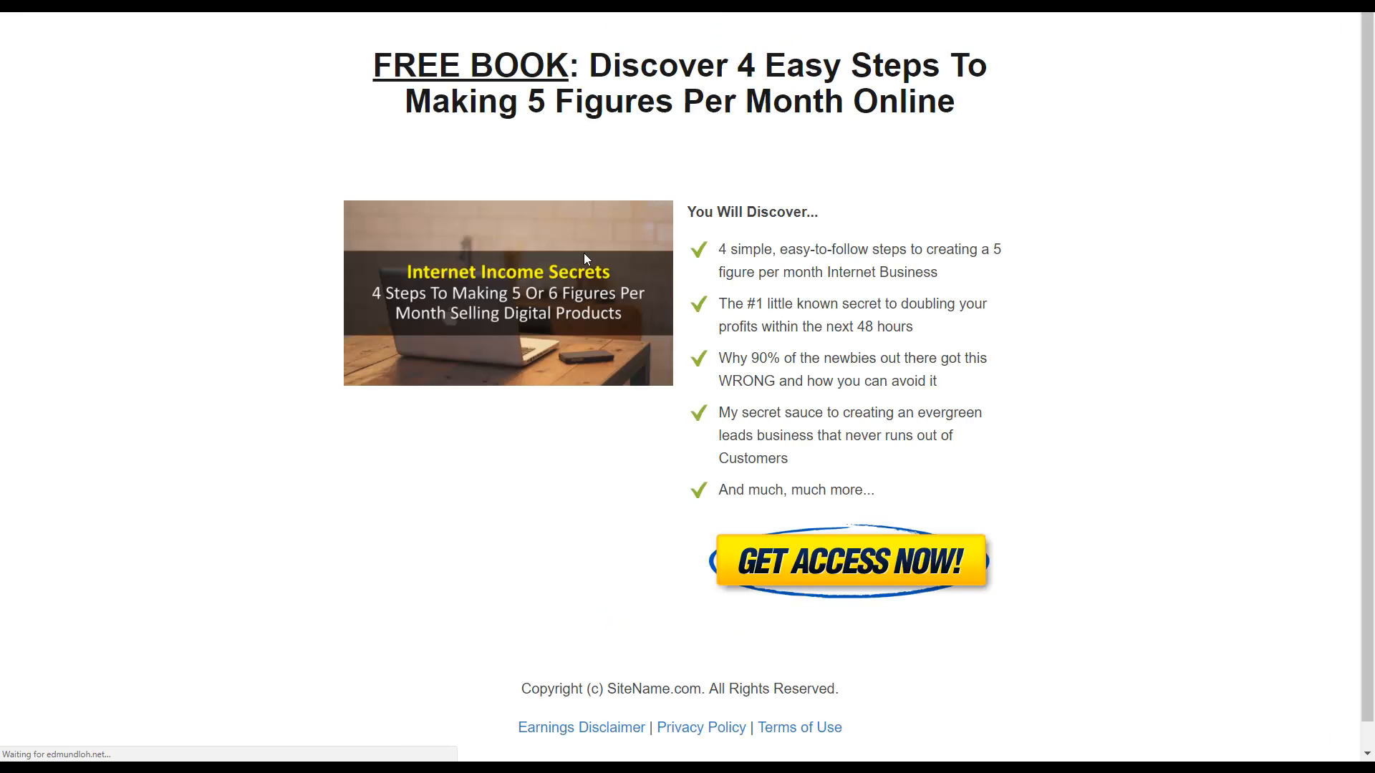